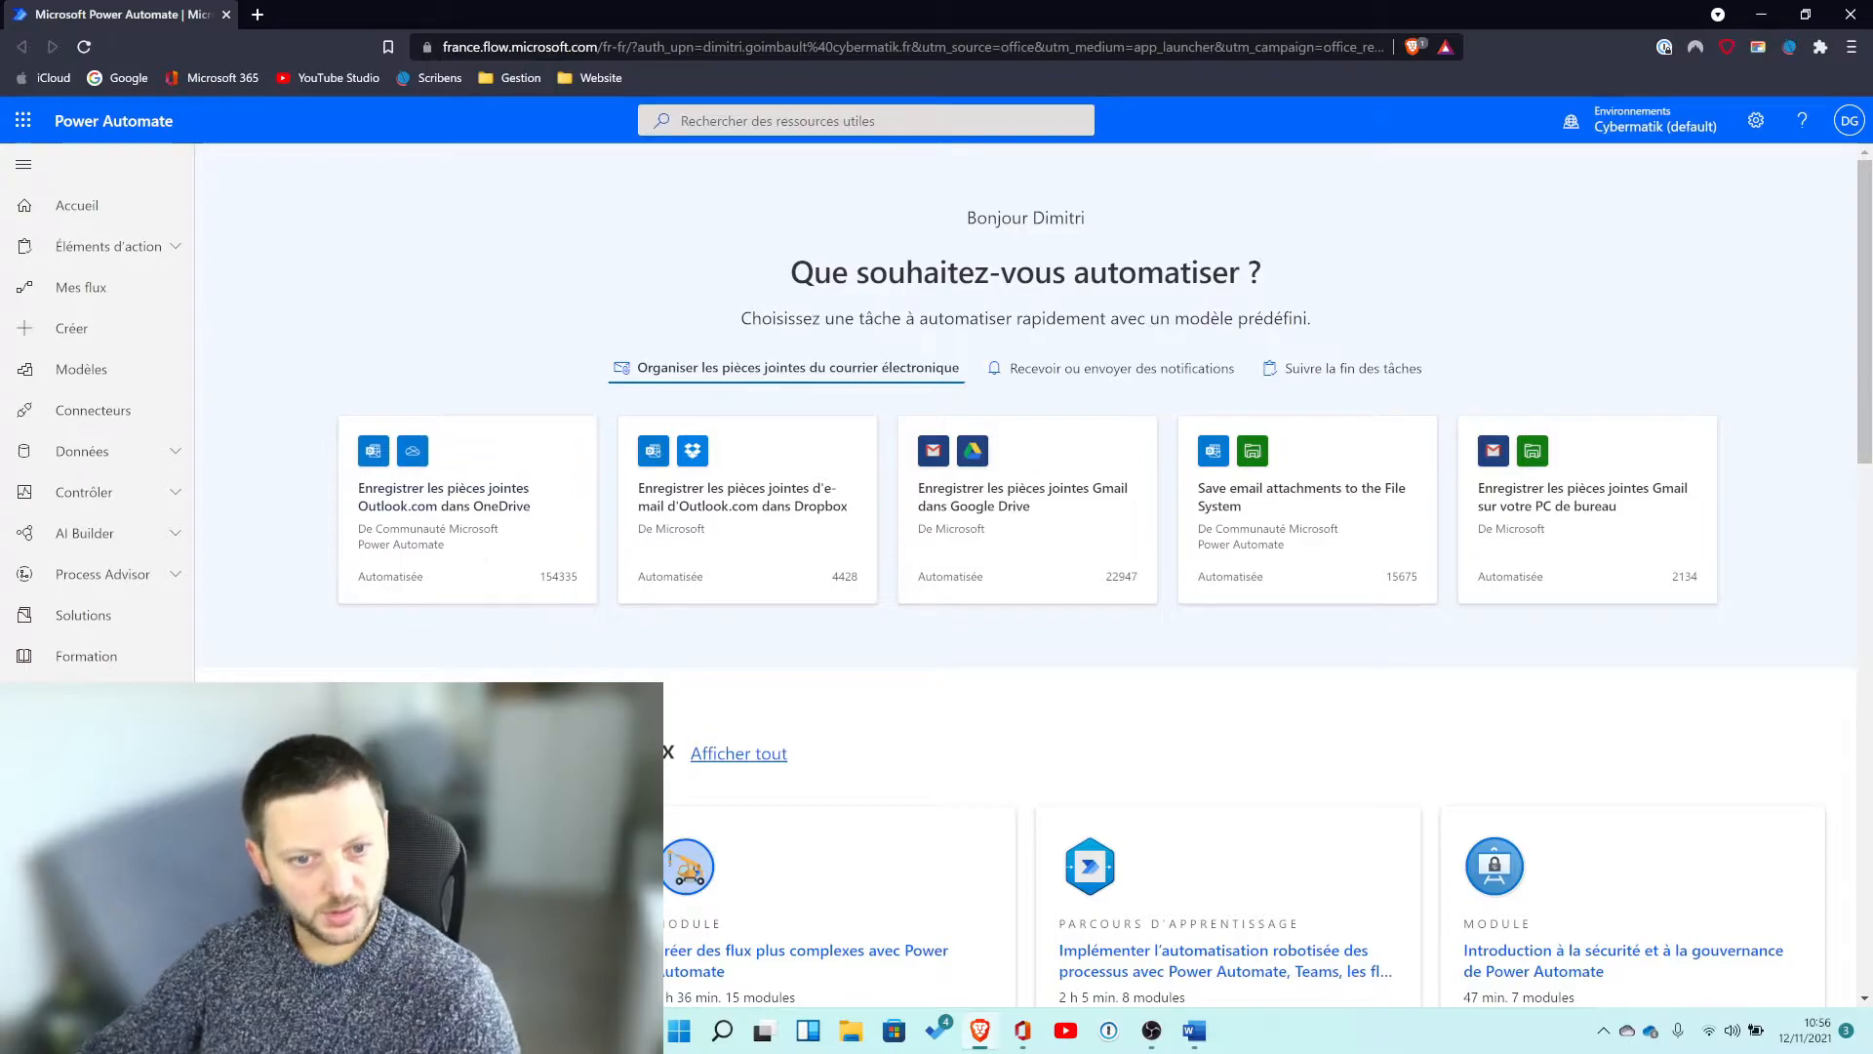
Create an automated cloud flow named "Yt test liste" triggered by the SharePoint action "Lorsqu'un élément est créé".
key(F11)
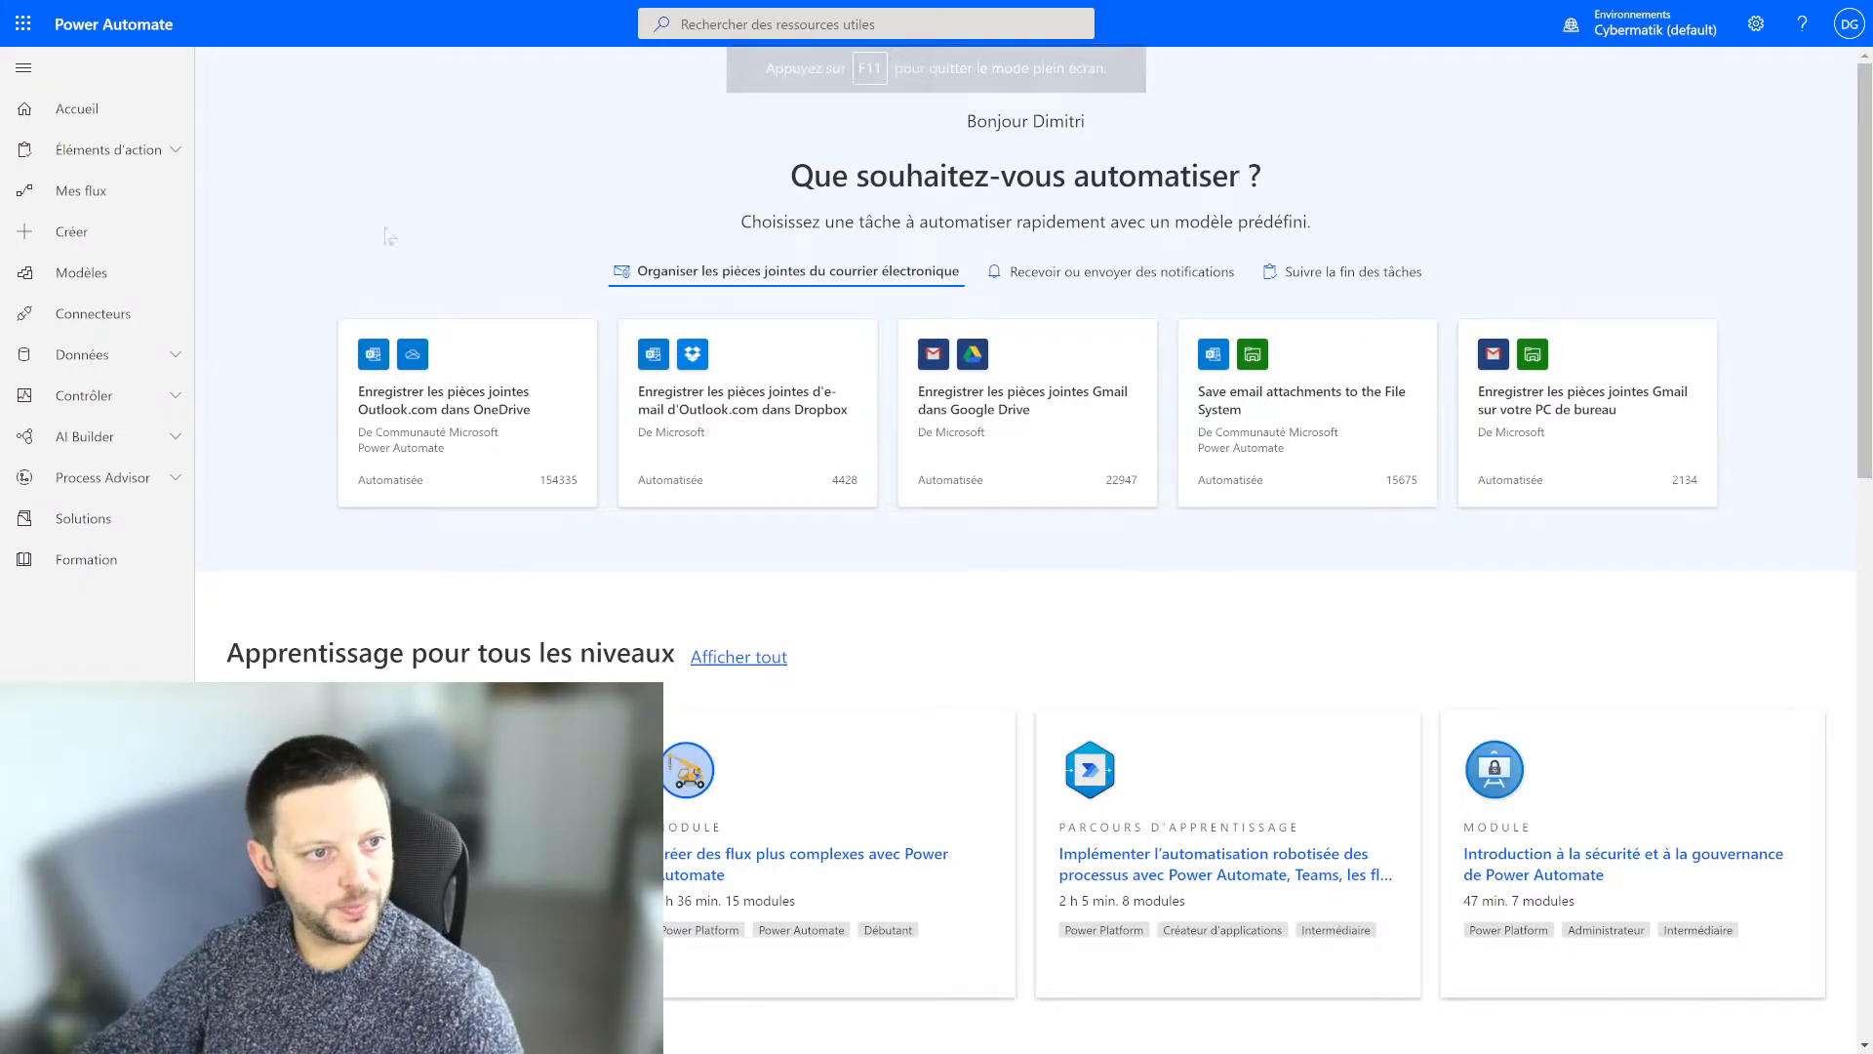
click(70, 234)
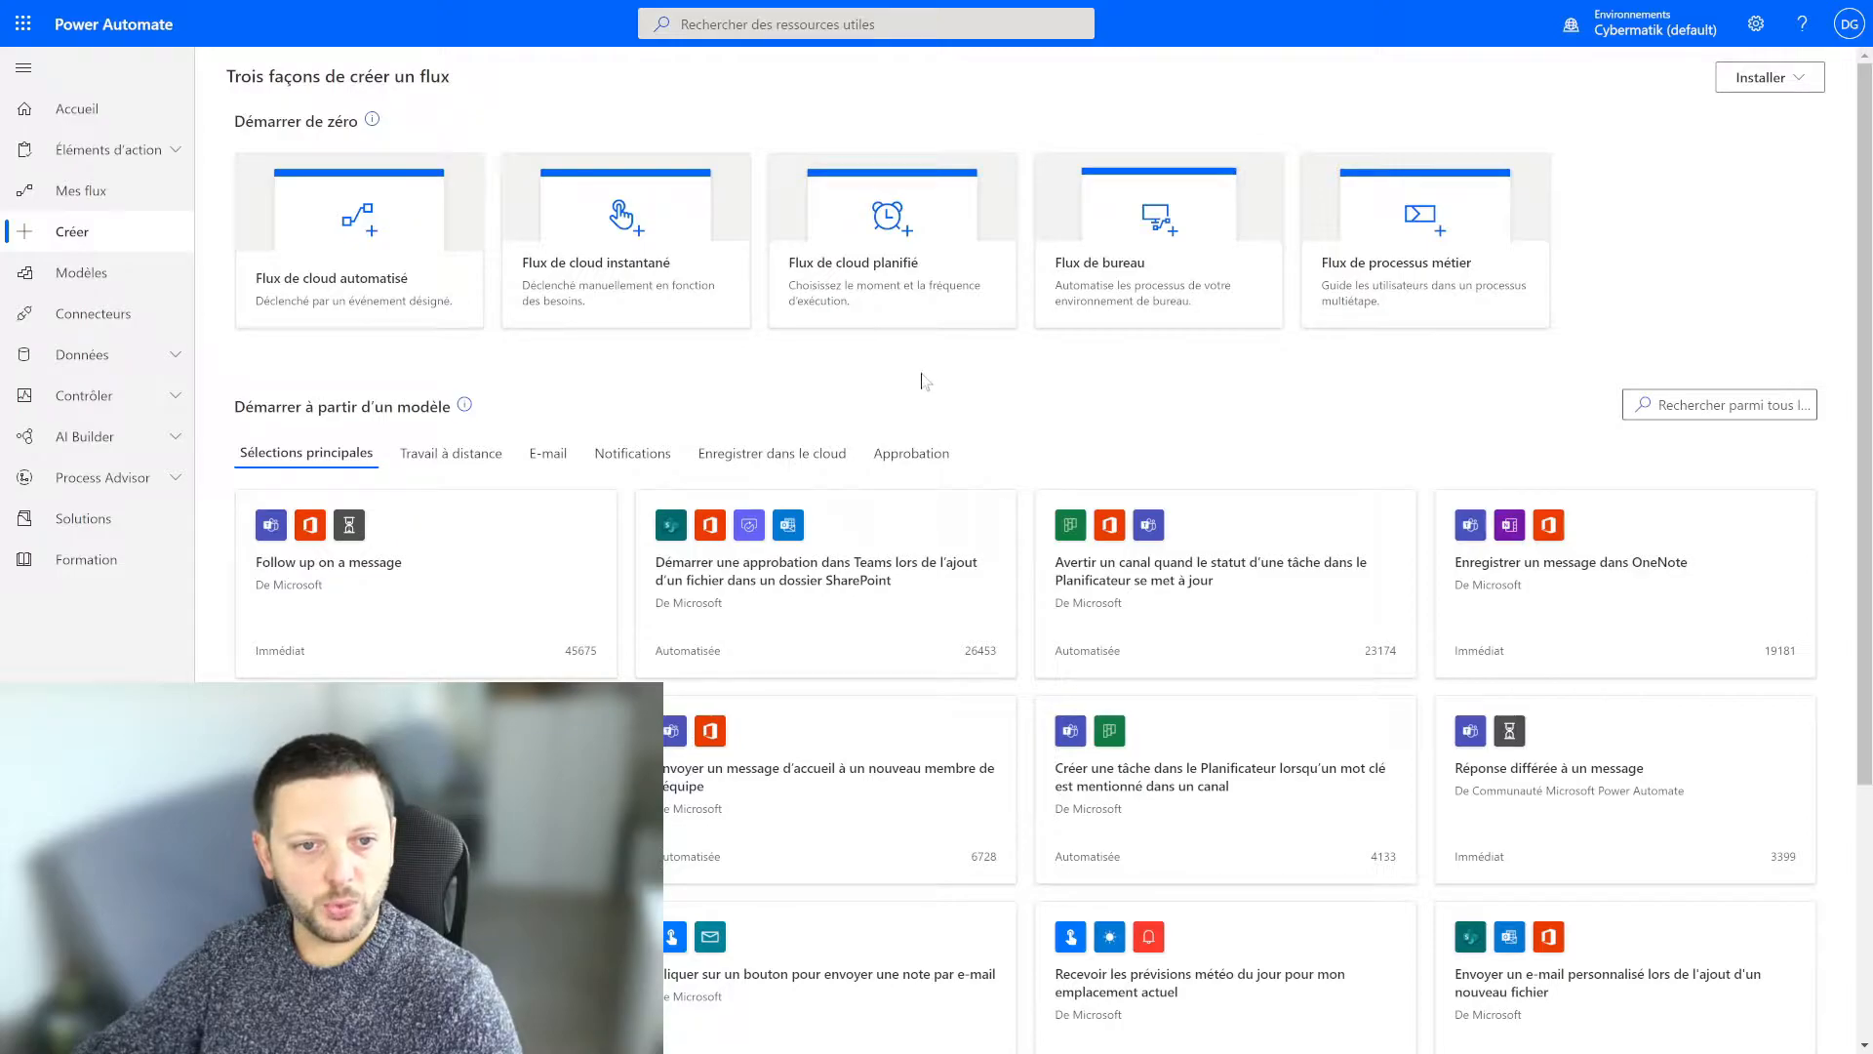
click(390, 284)
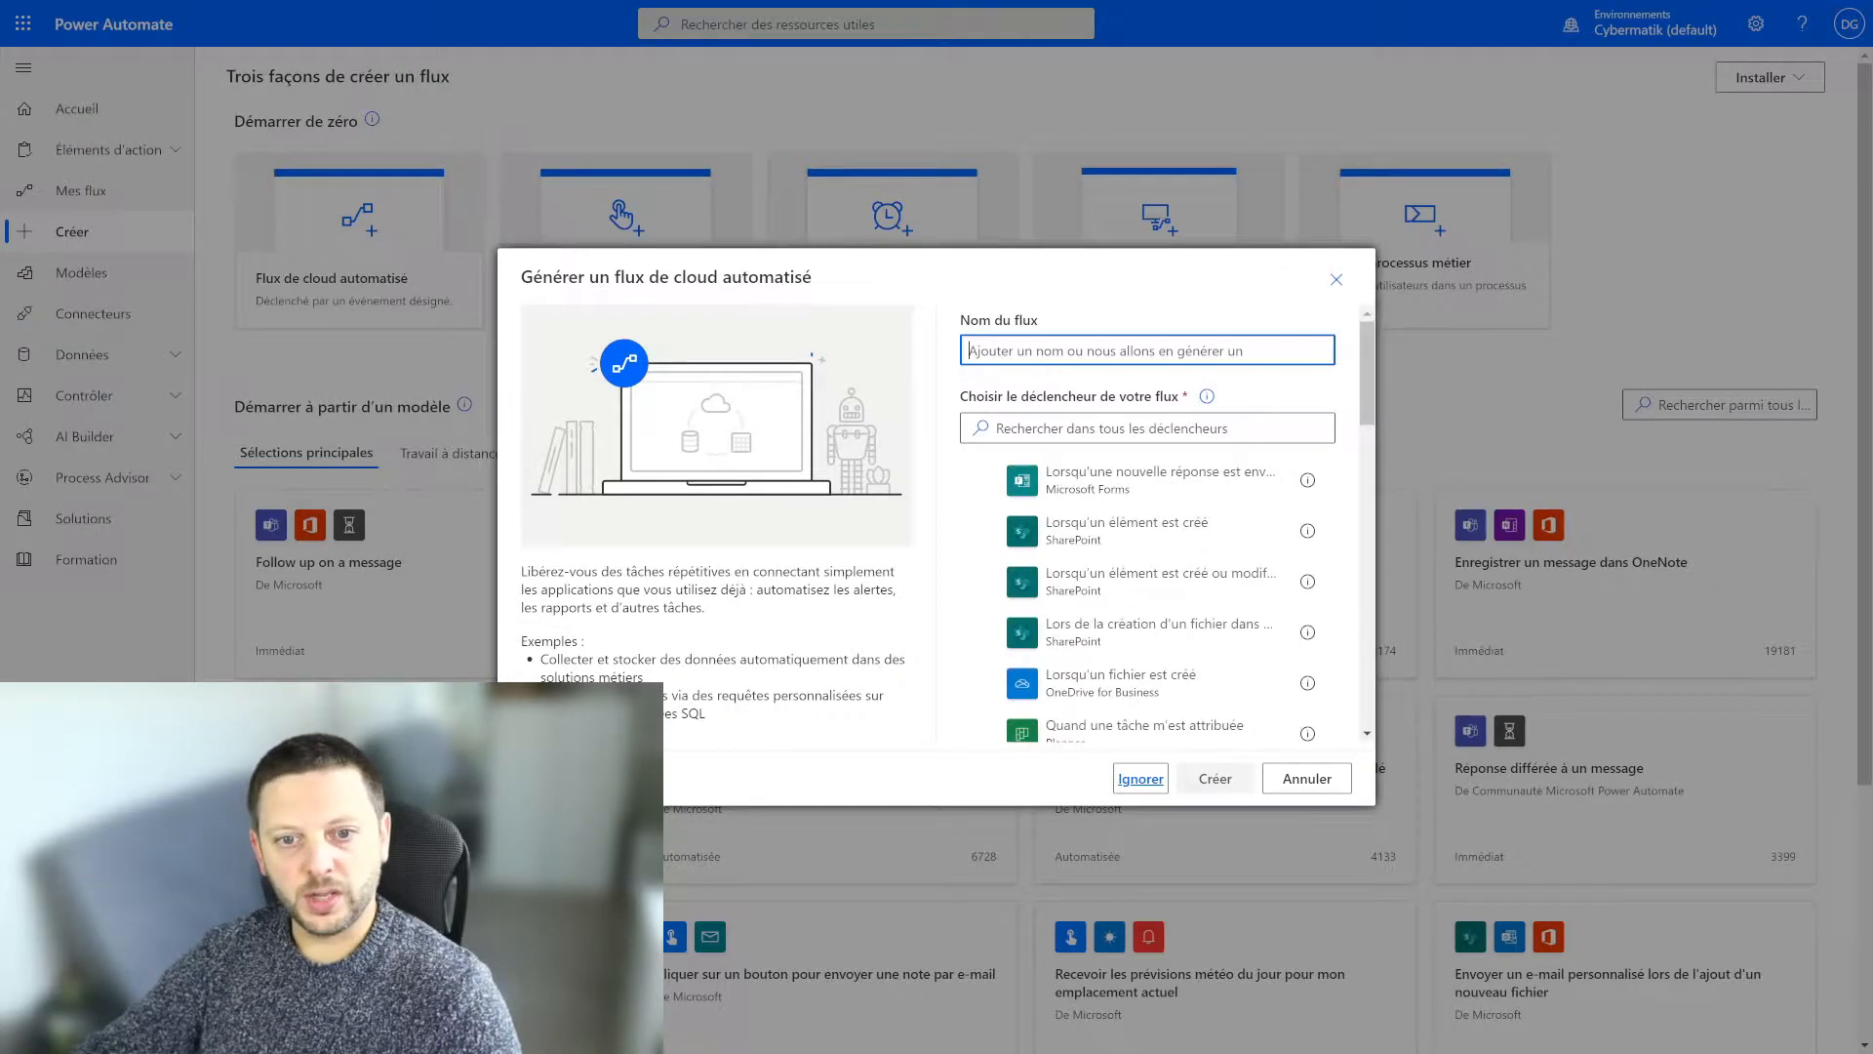
text(Yt test liste)
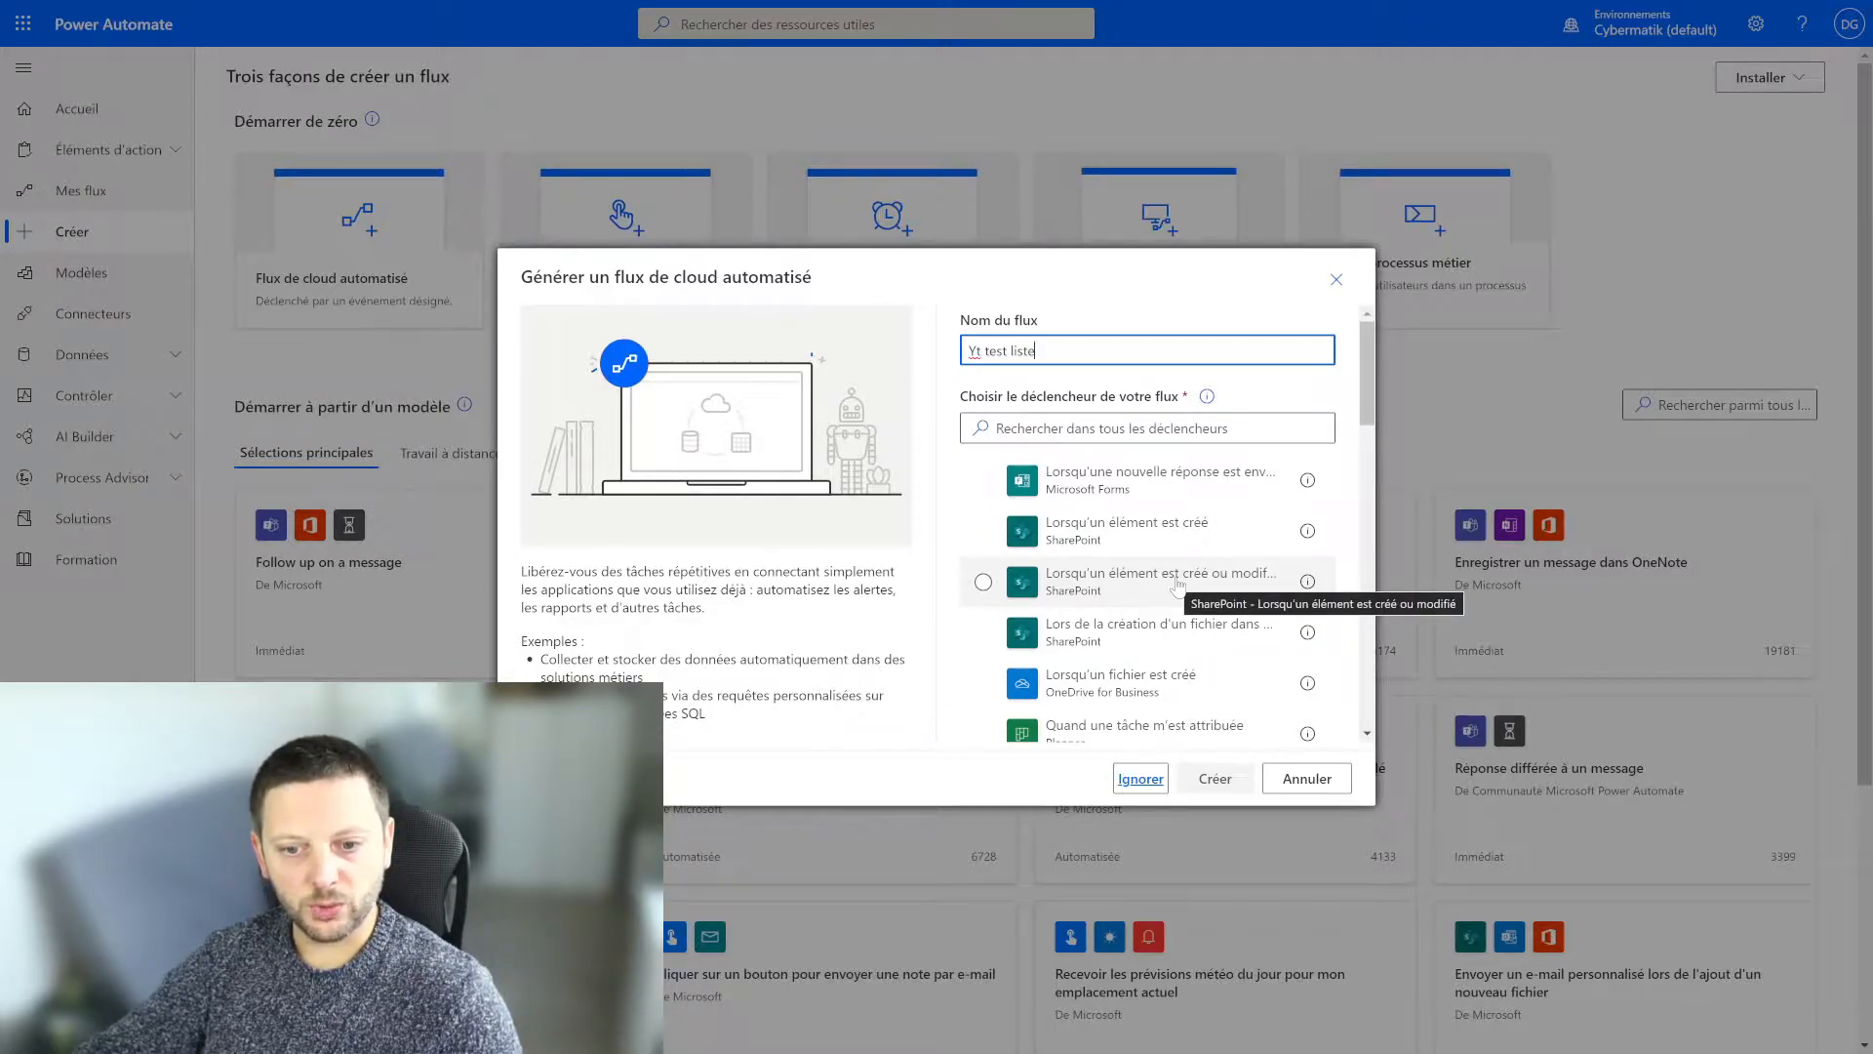
click(1118, 530)
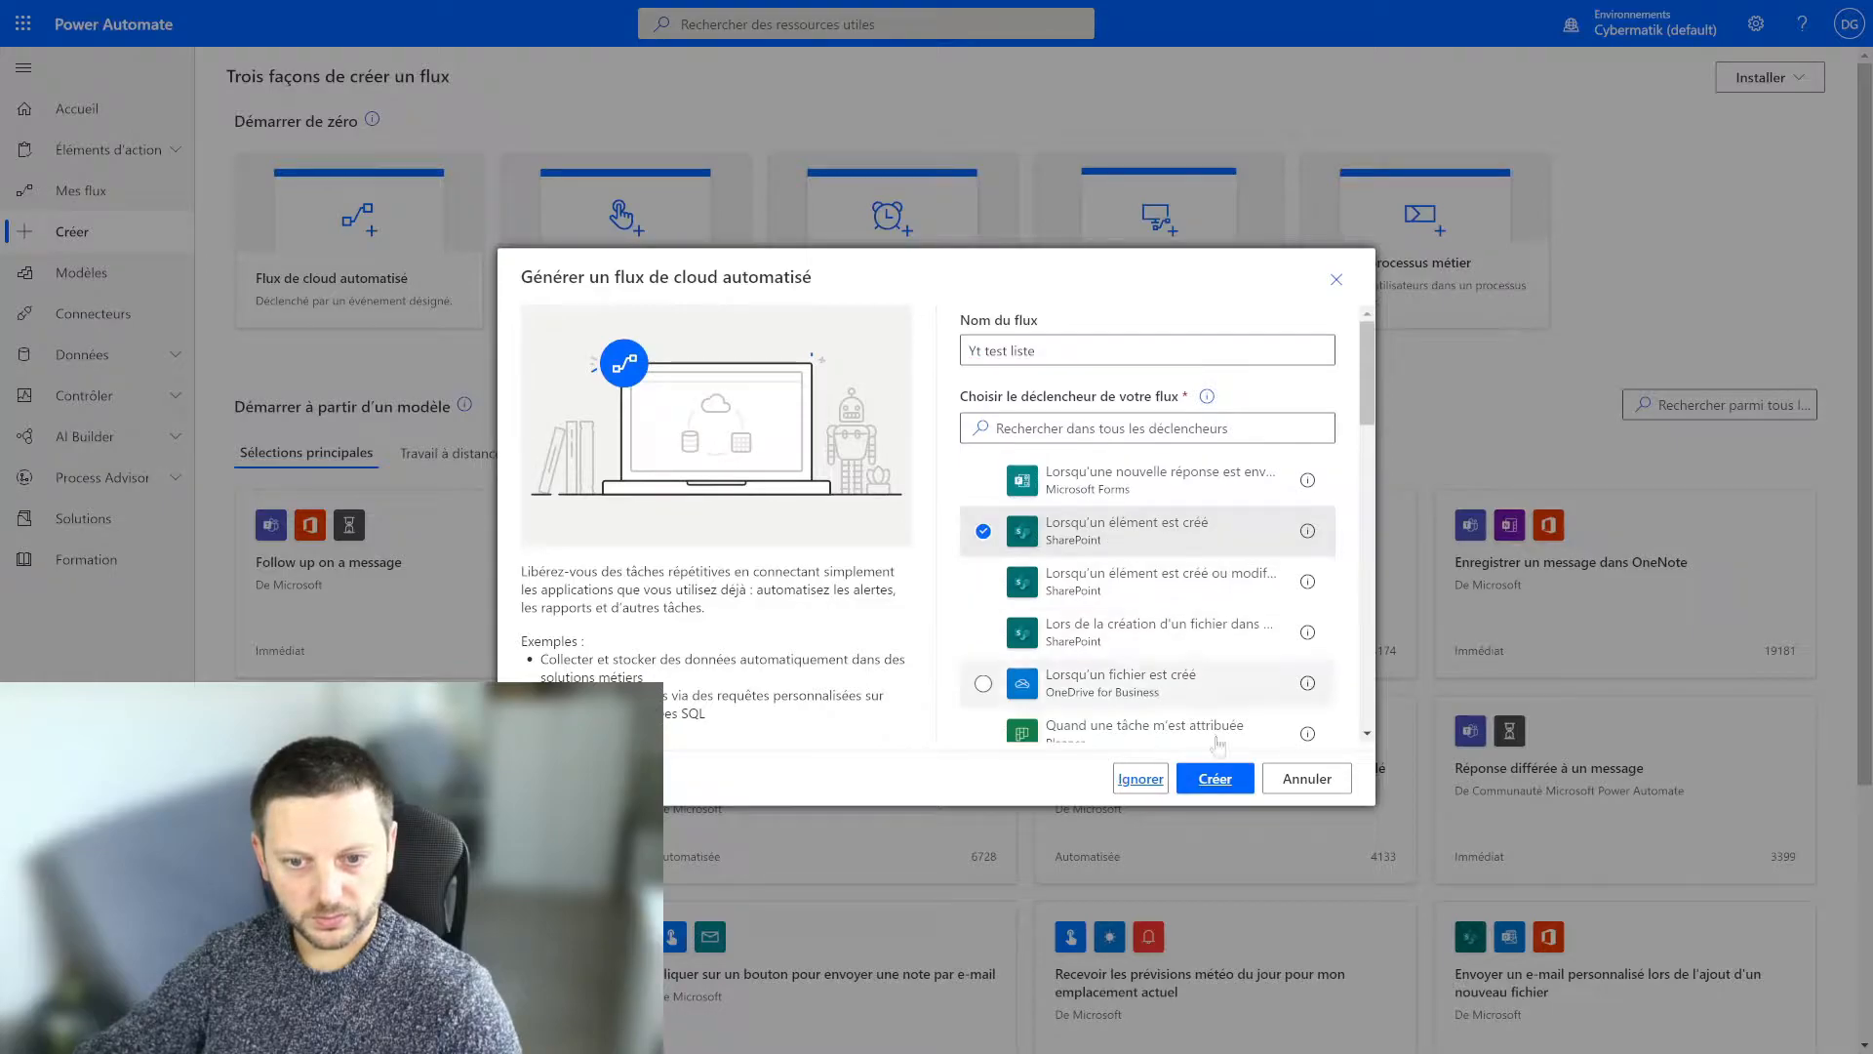
click(1214, 780)
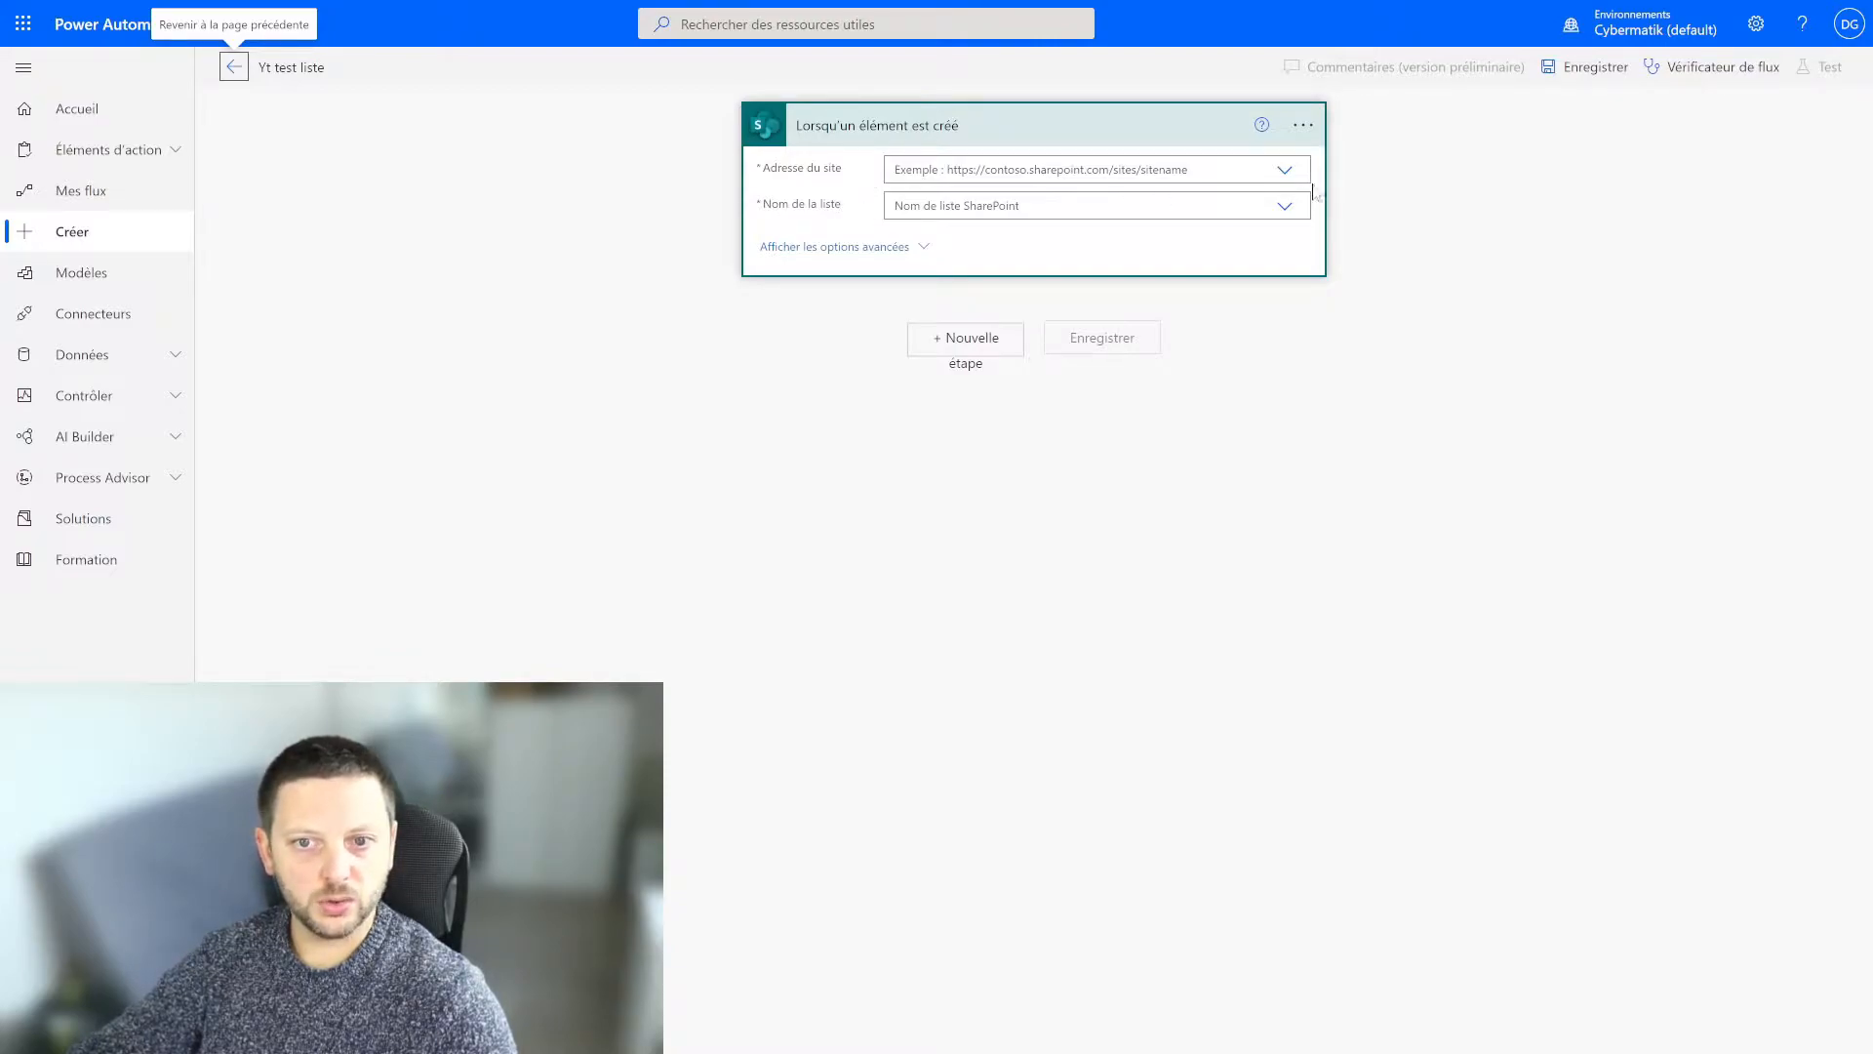
Set the trigger's site address to Tutos and list name to Tutos Youtube, and add a new step below it.
click(1285, 170)
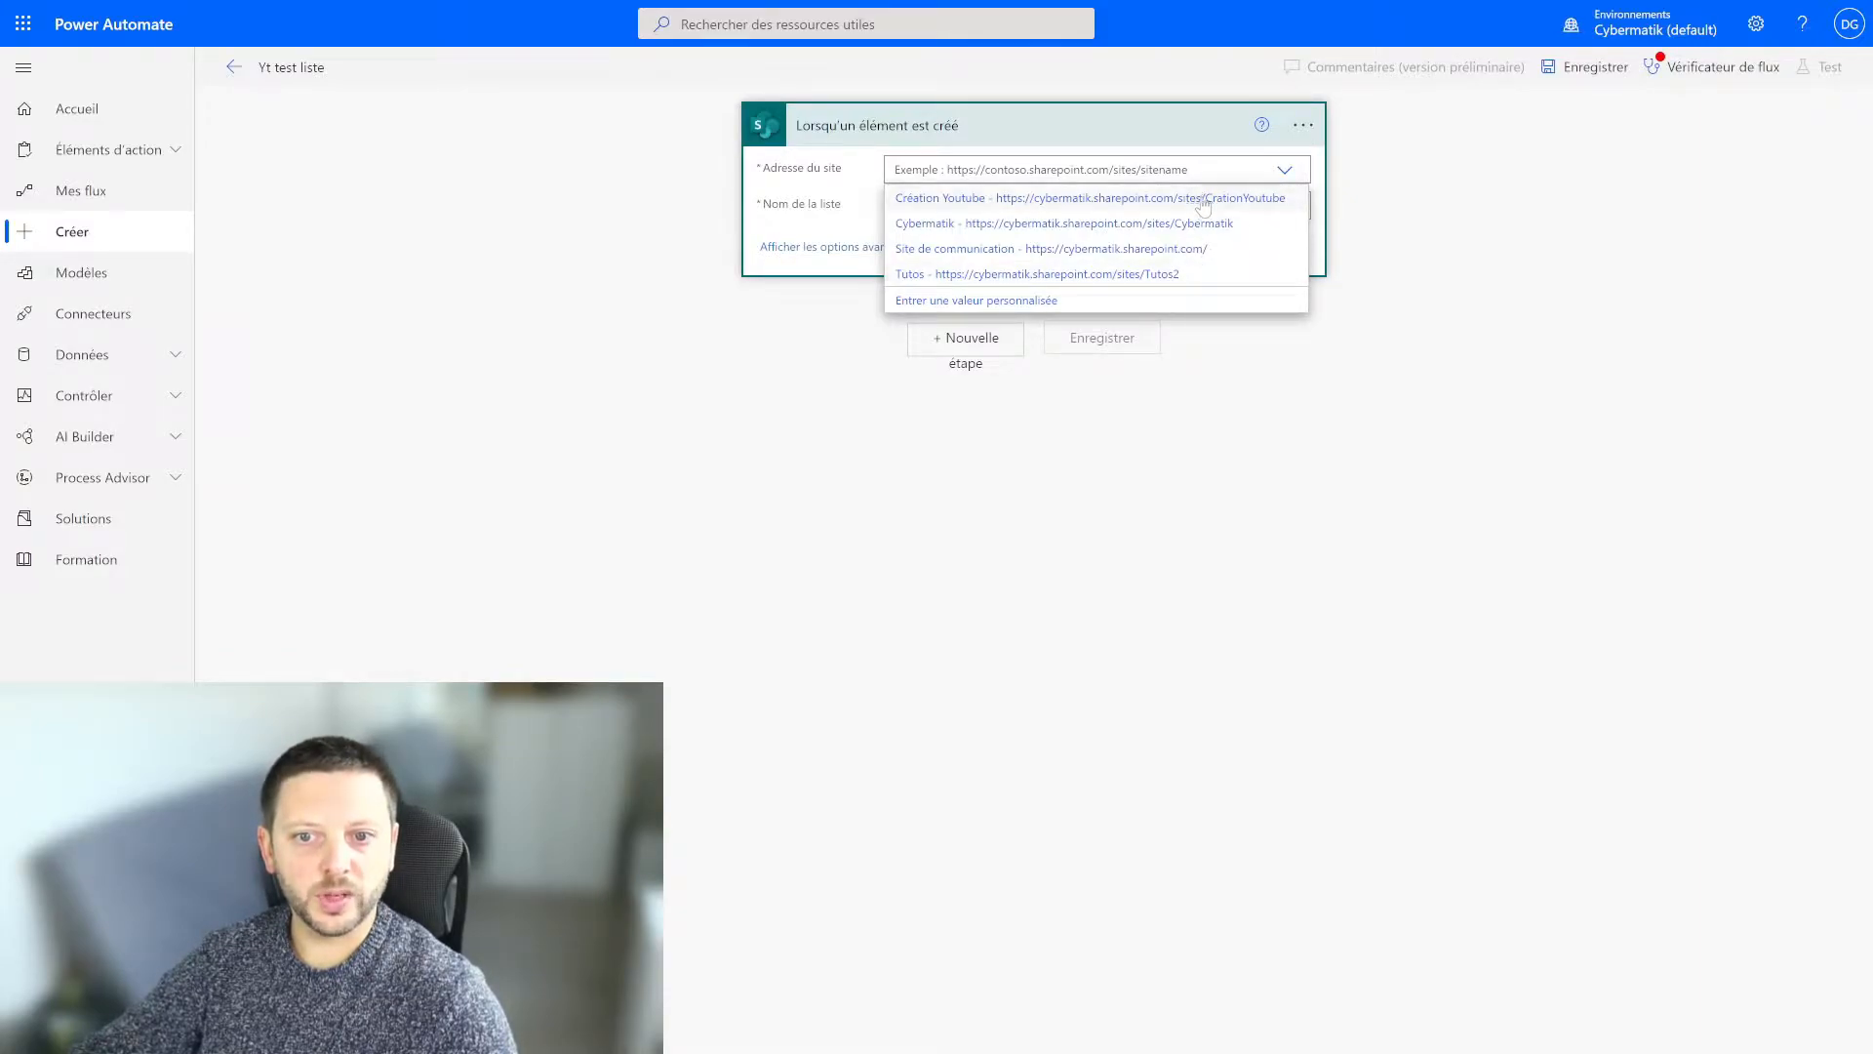
click(1105, 274)
click(1286, 207)
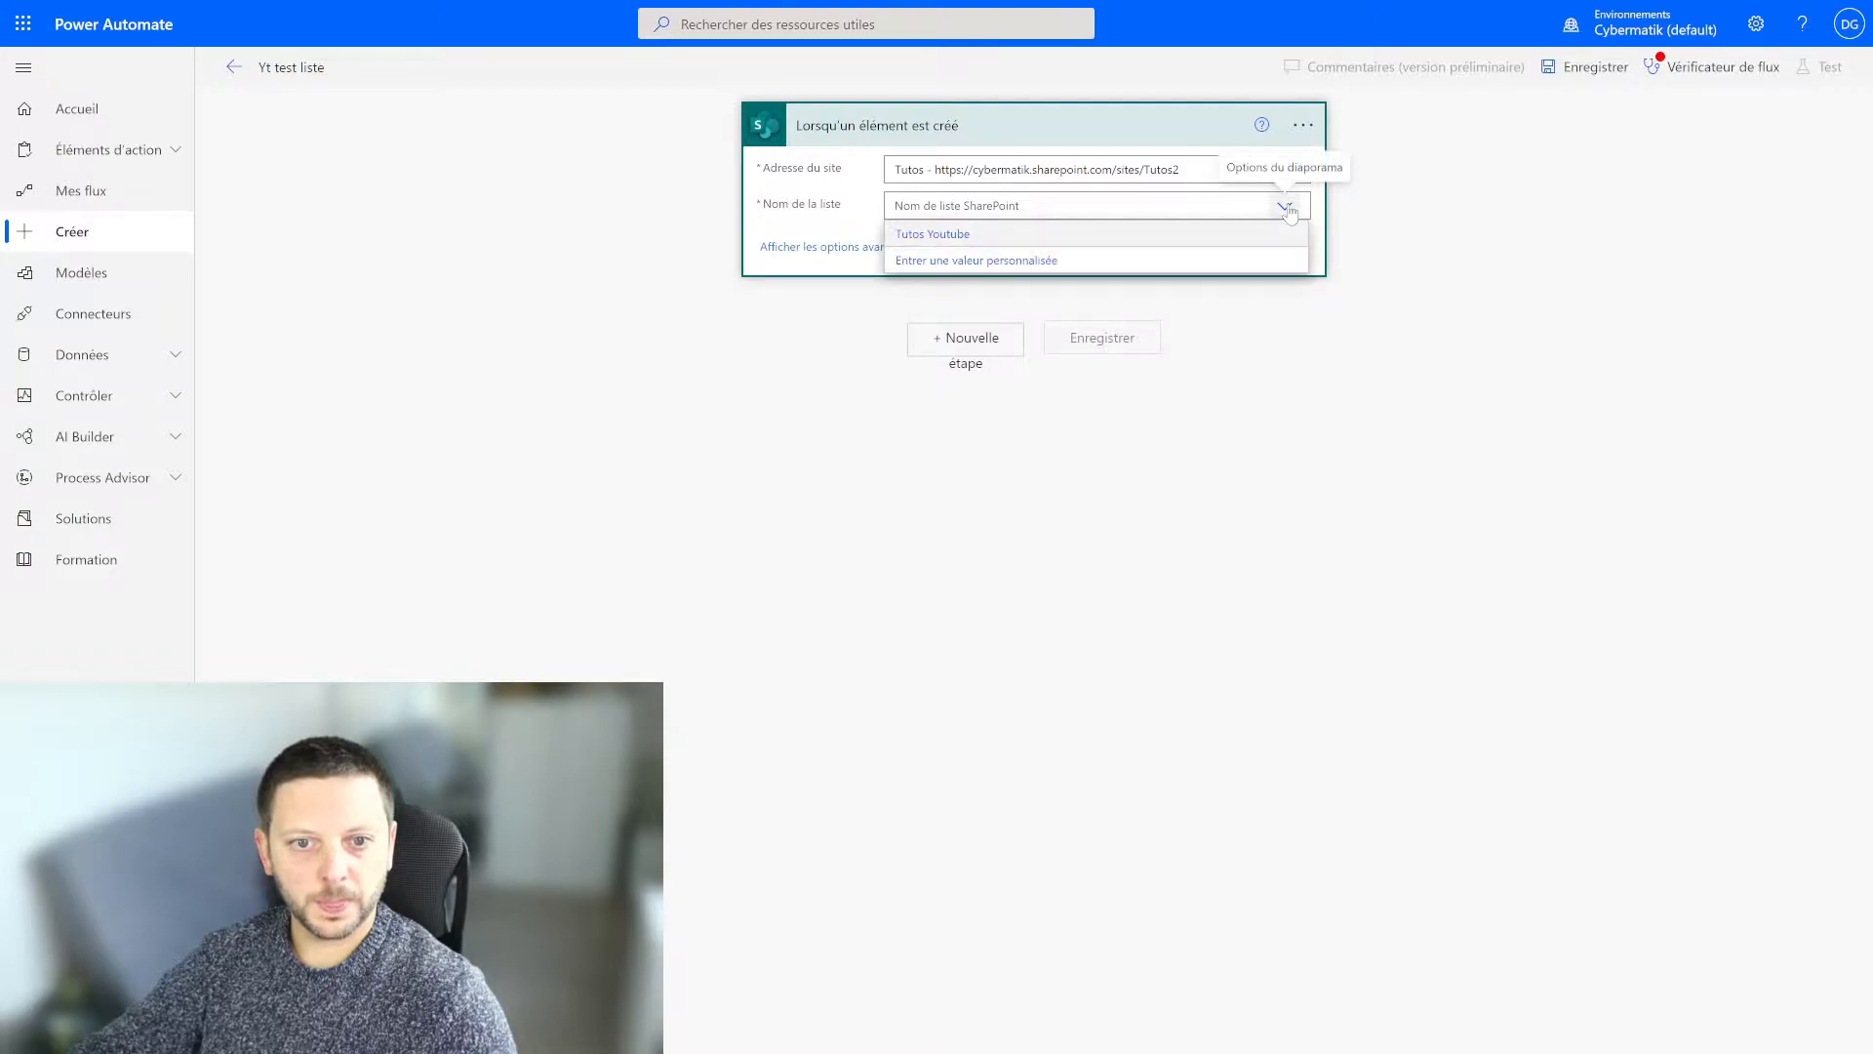
click(952, 238)
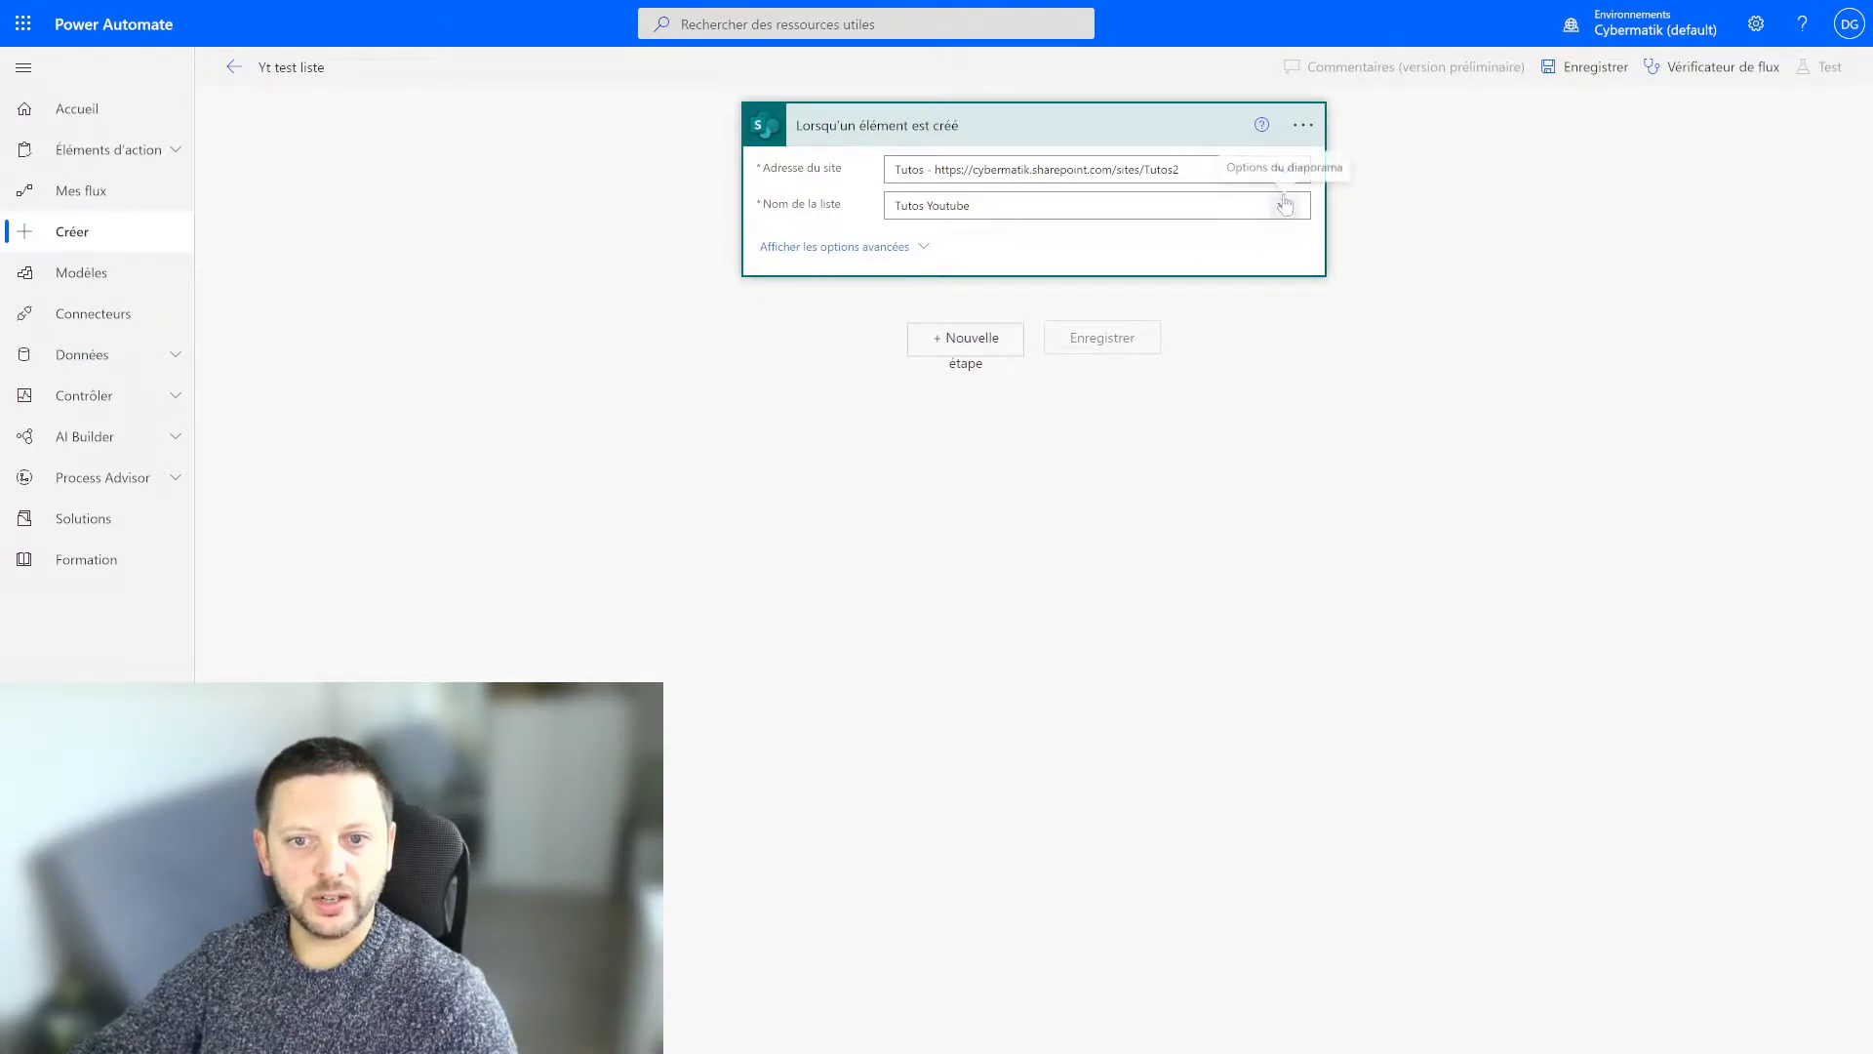
click(984, 348)
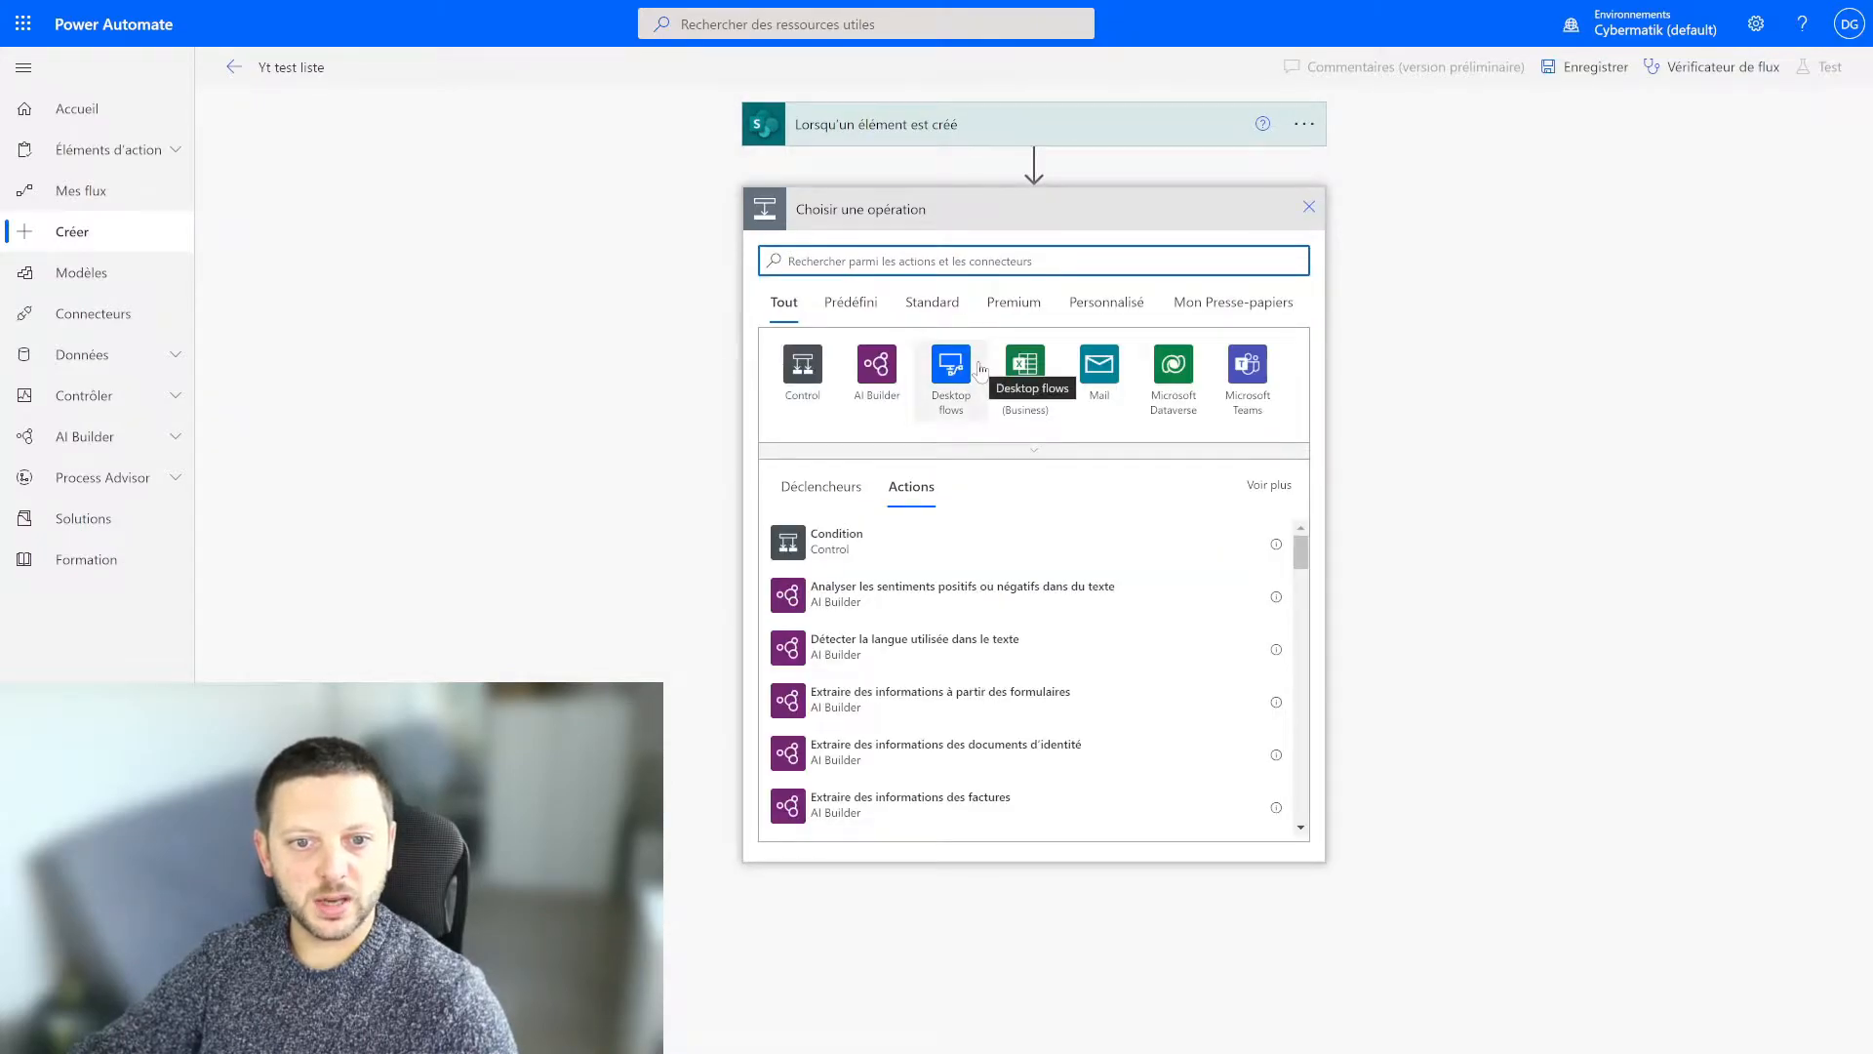
Open the Tutos Youtube list in Microsoft Lists in a new tab to examine its columns, then return to the flow.
key(F11)
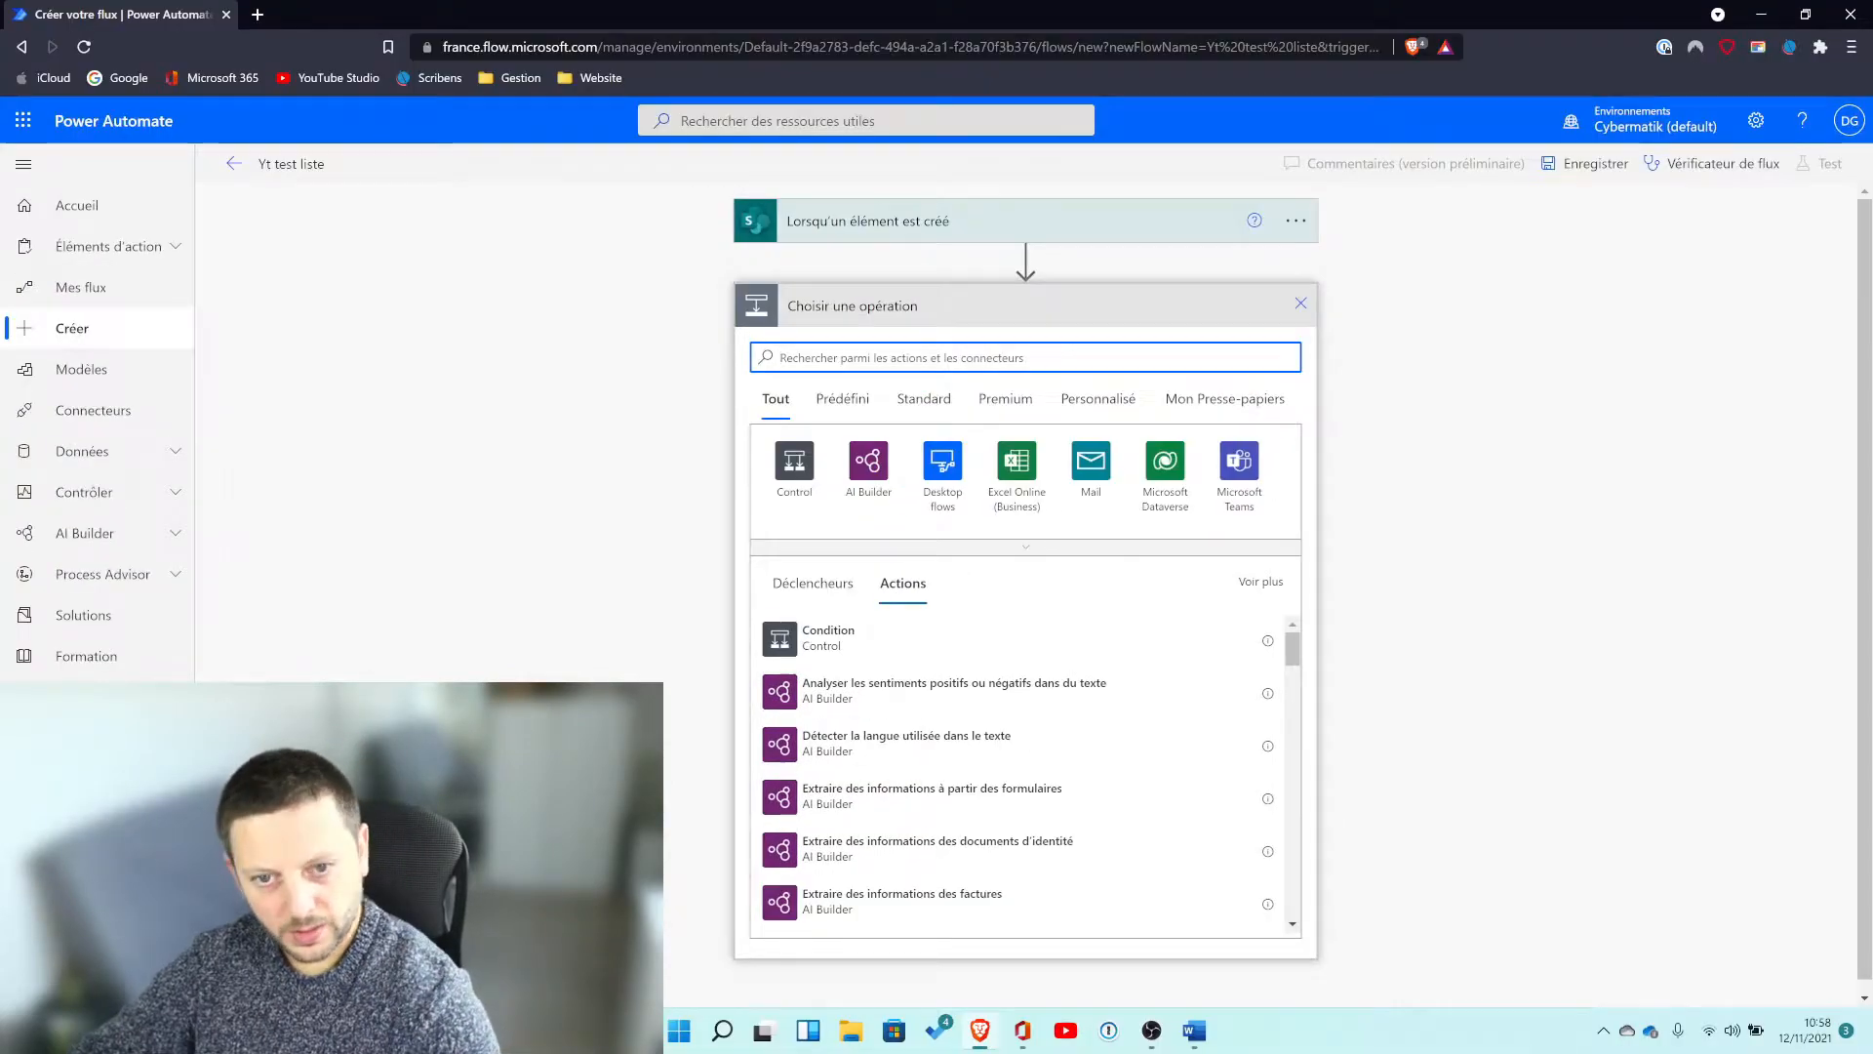
click(254, 22)
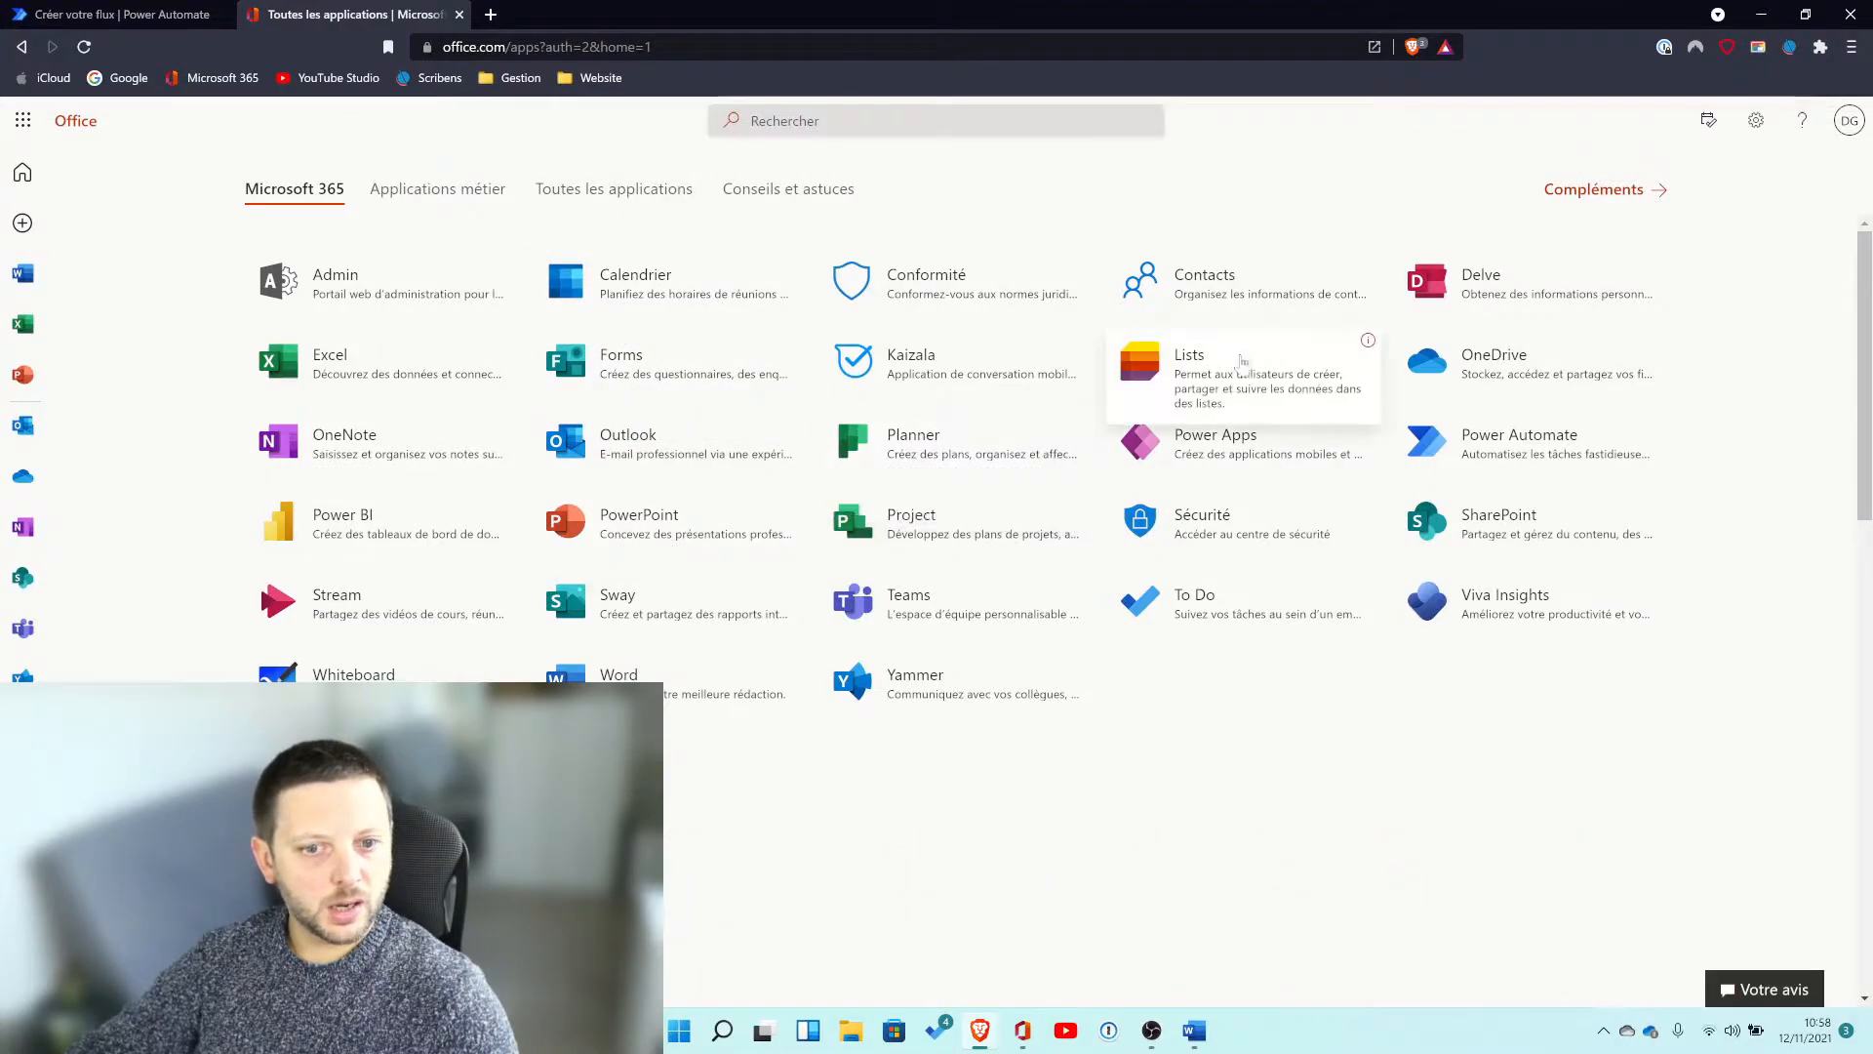
click(1195, 377)
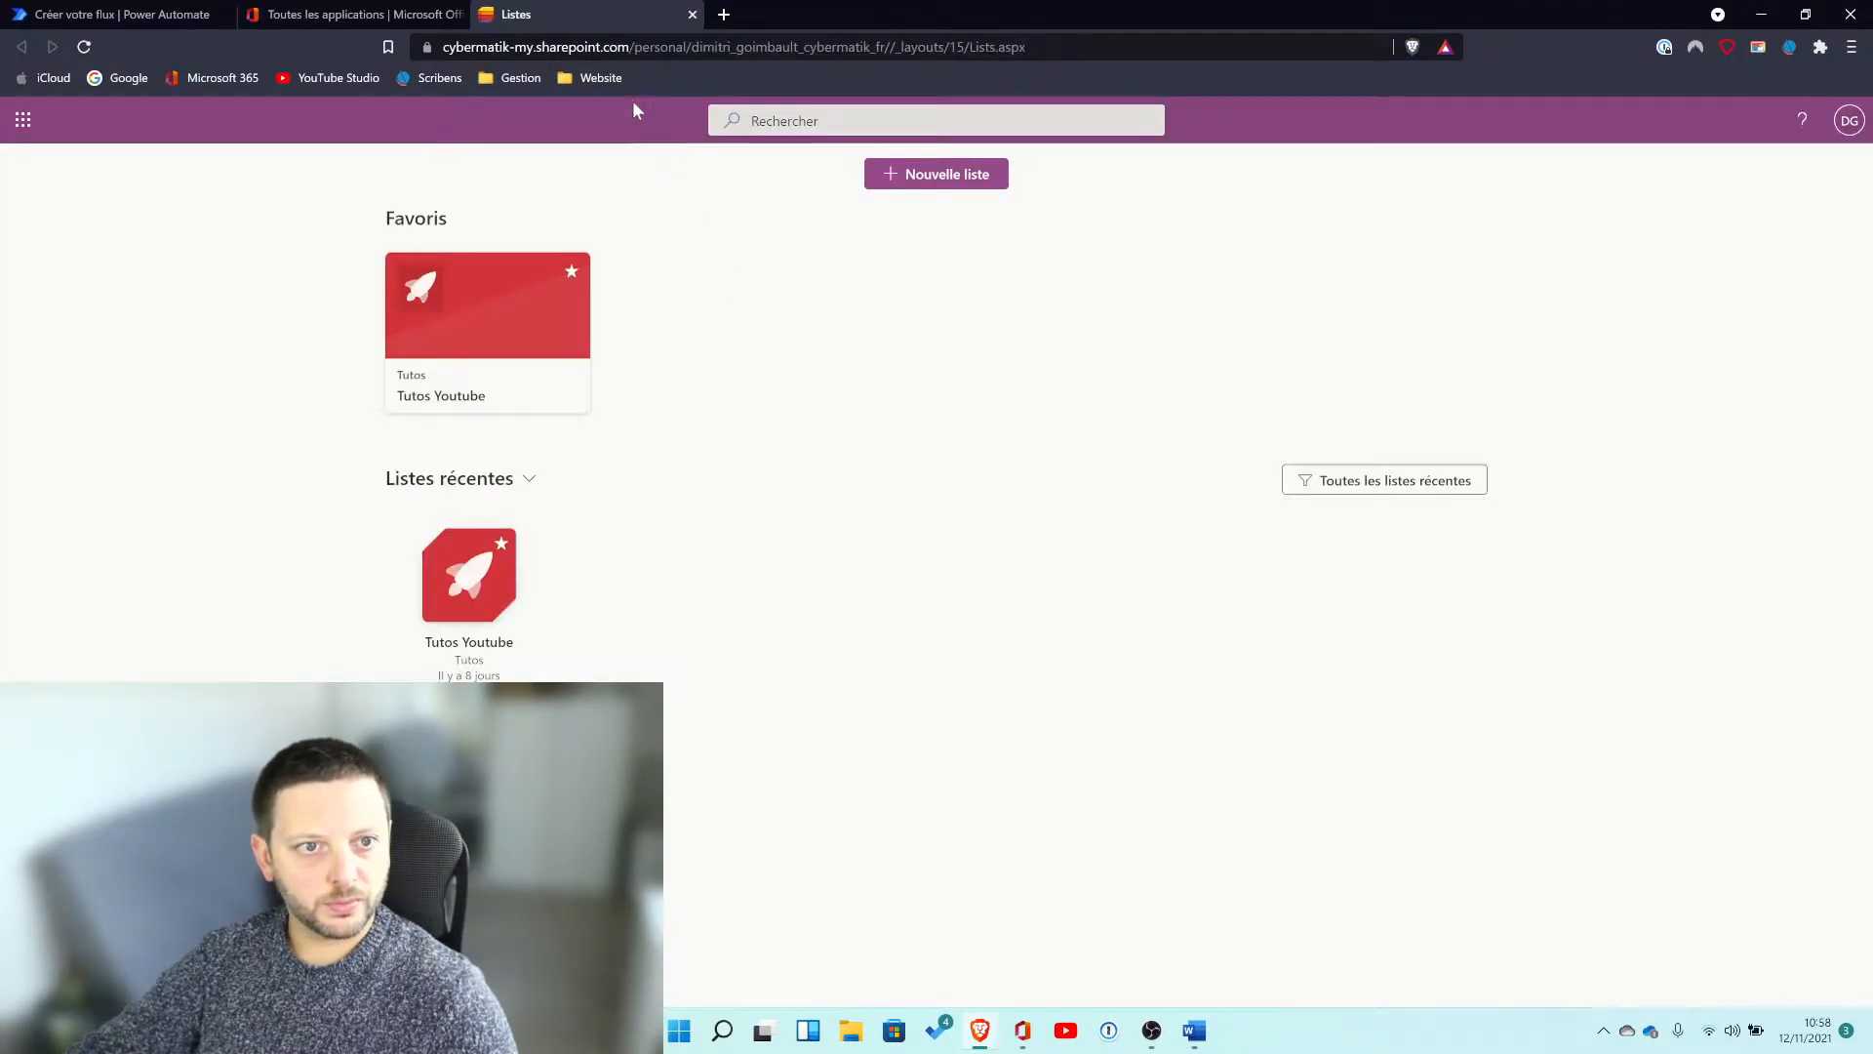
click(502, 579)
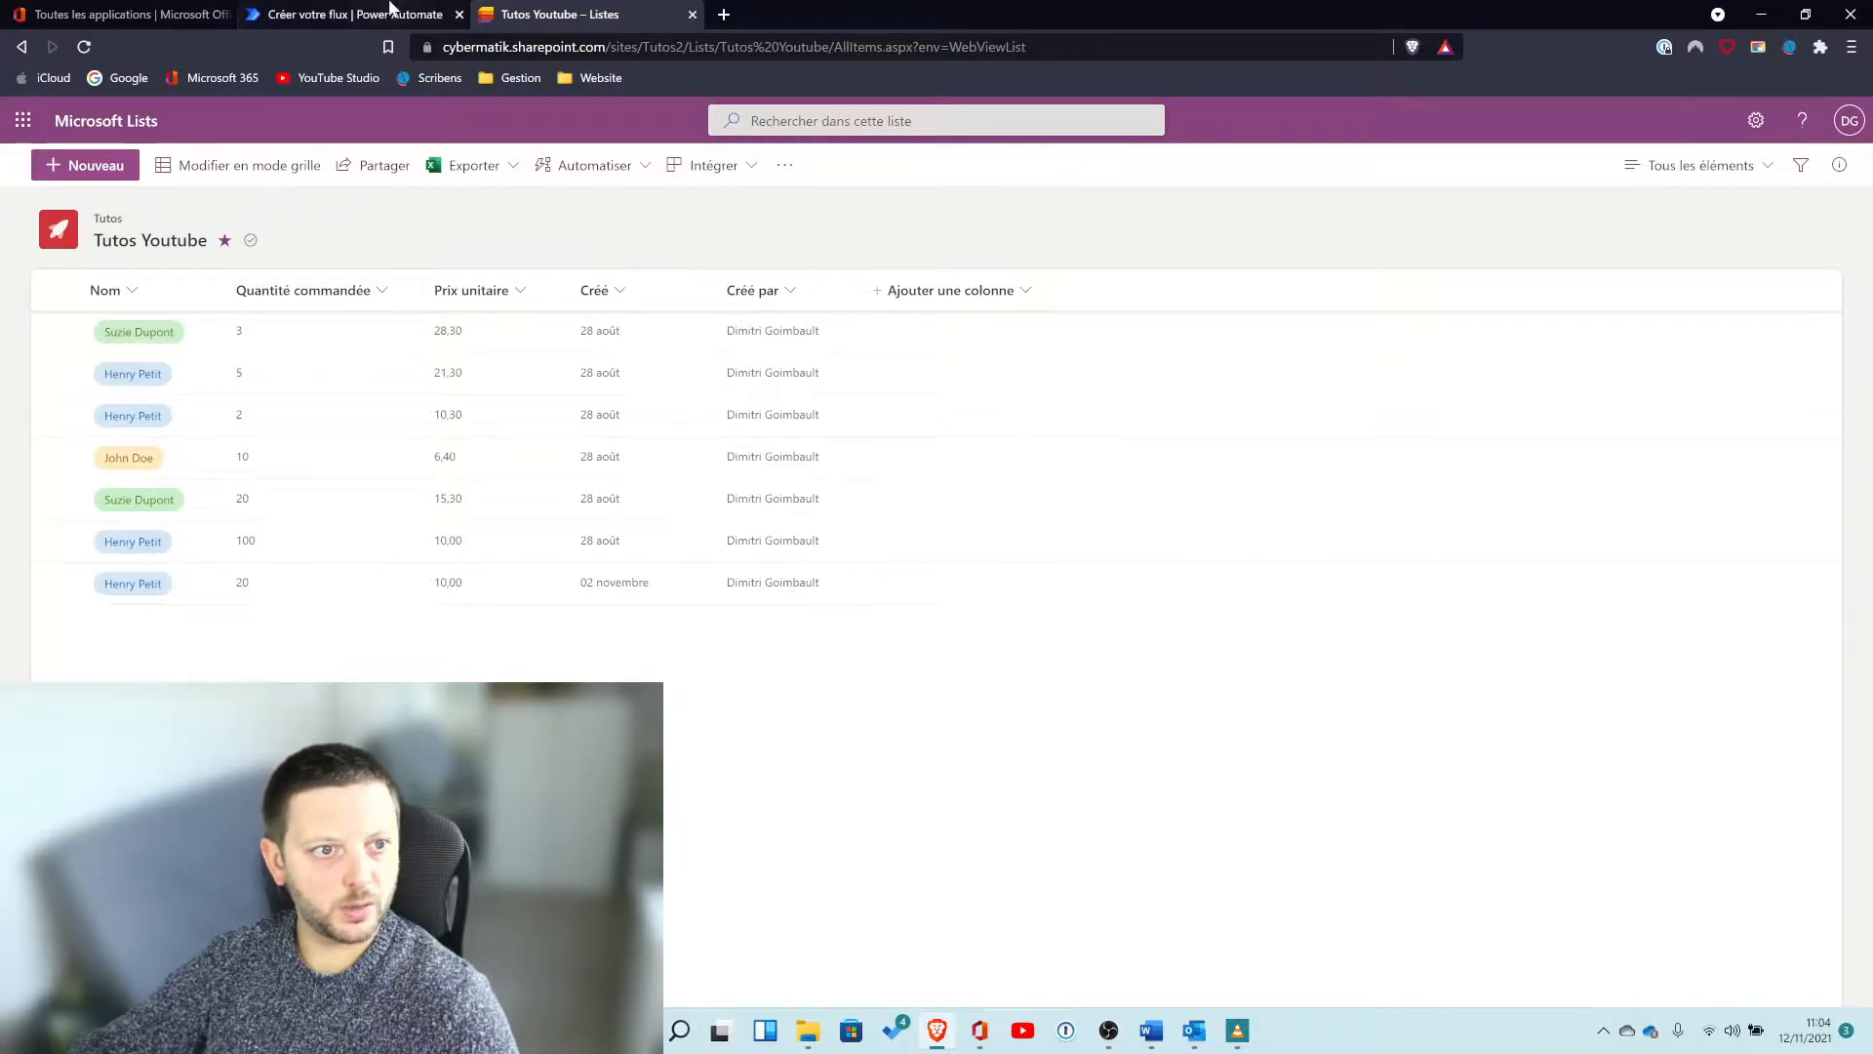
click(353, 14)
Browse the Prédéfini, Standard and Premium connector categories in the operation picker.
click(968, 434)
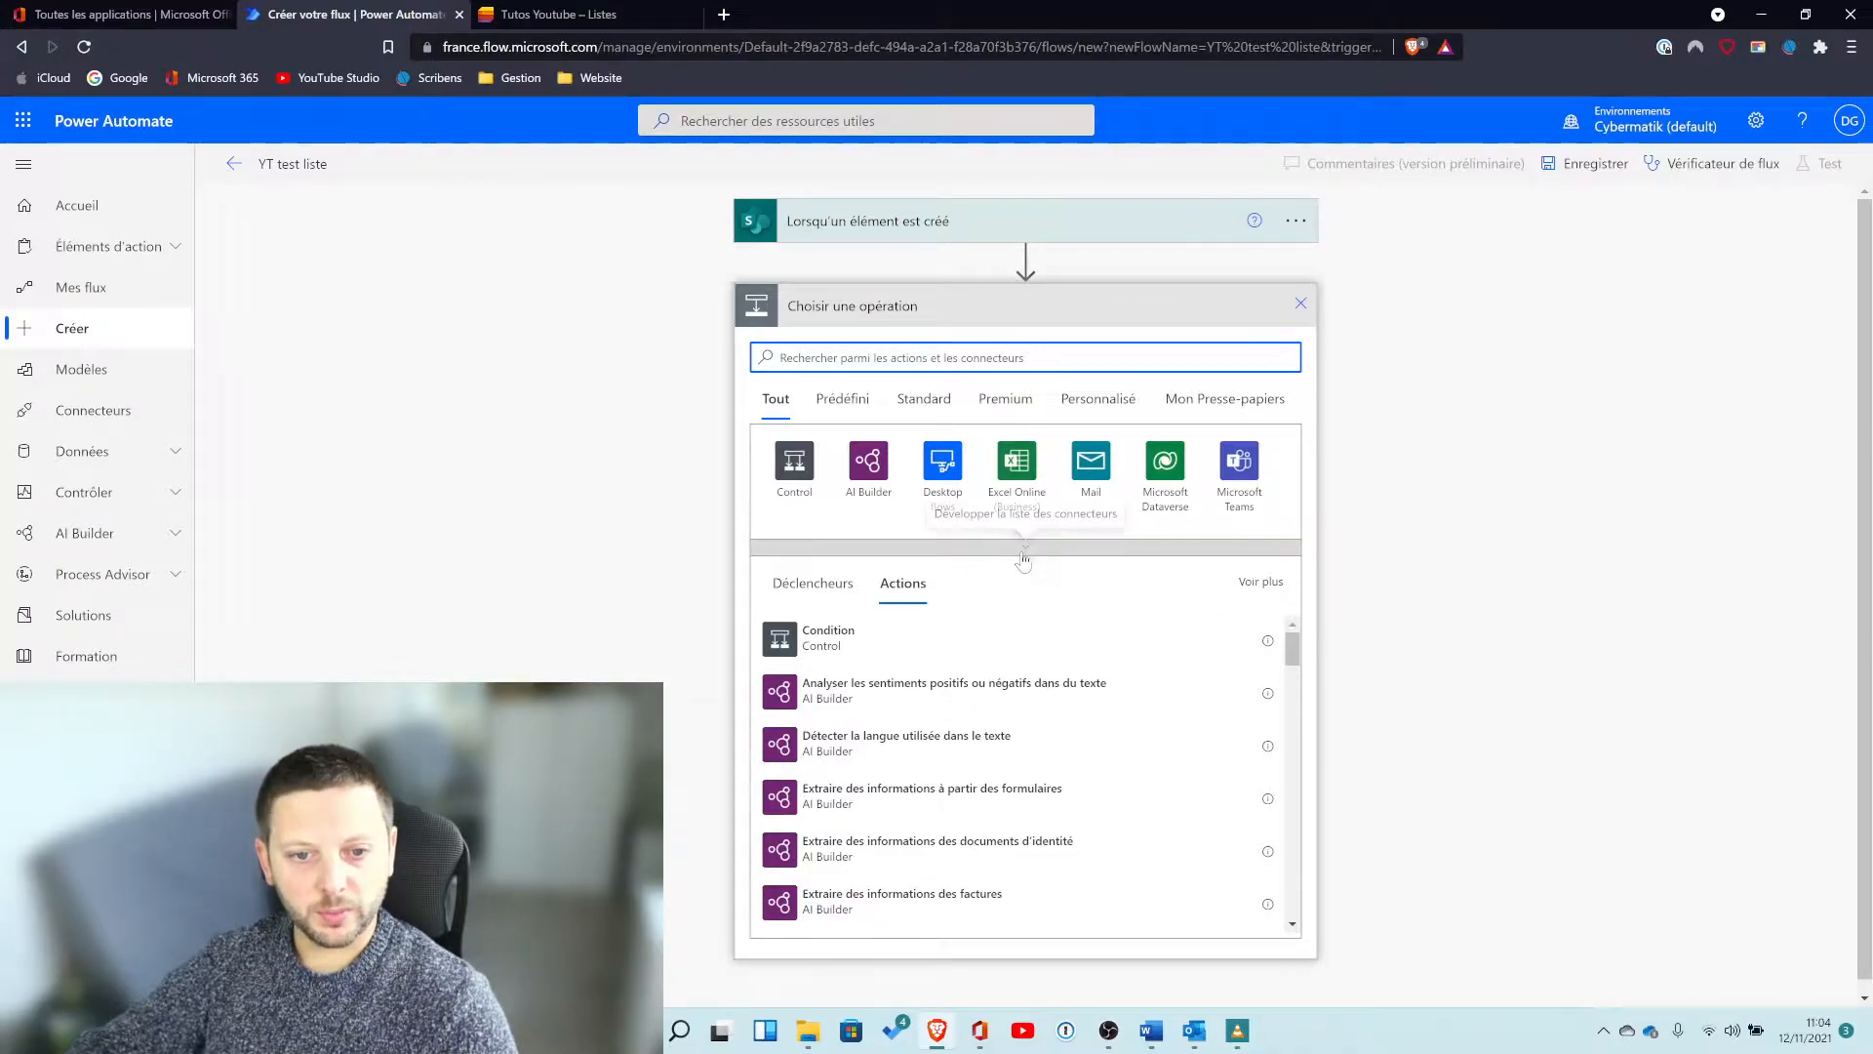
click(857, 415)
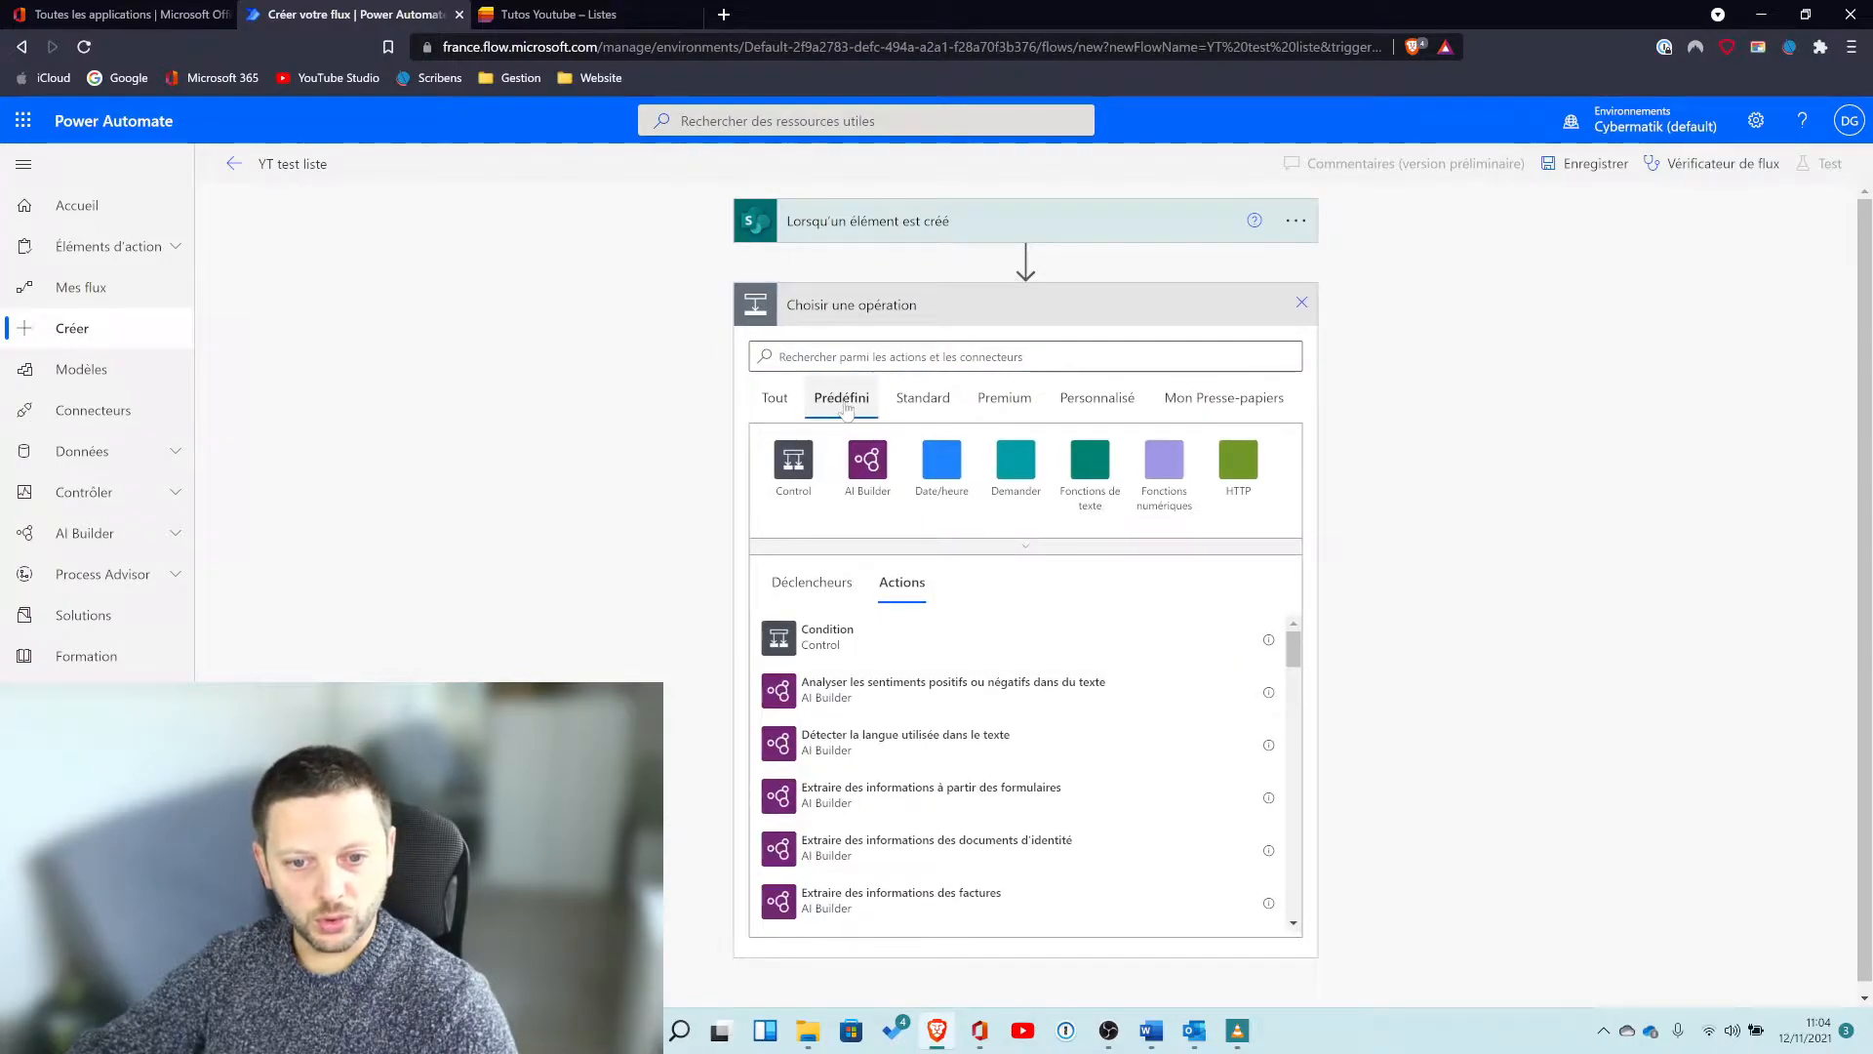
scroll(1033, 658, down, 5)
scroll(1031, 659, up, 5)
scroll(1032, 657, down, 3)
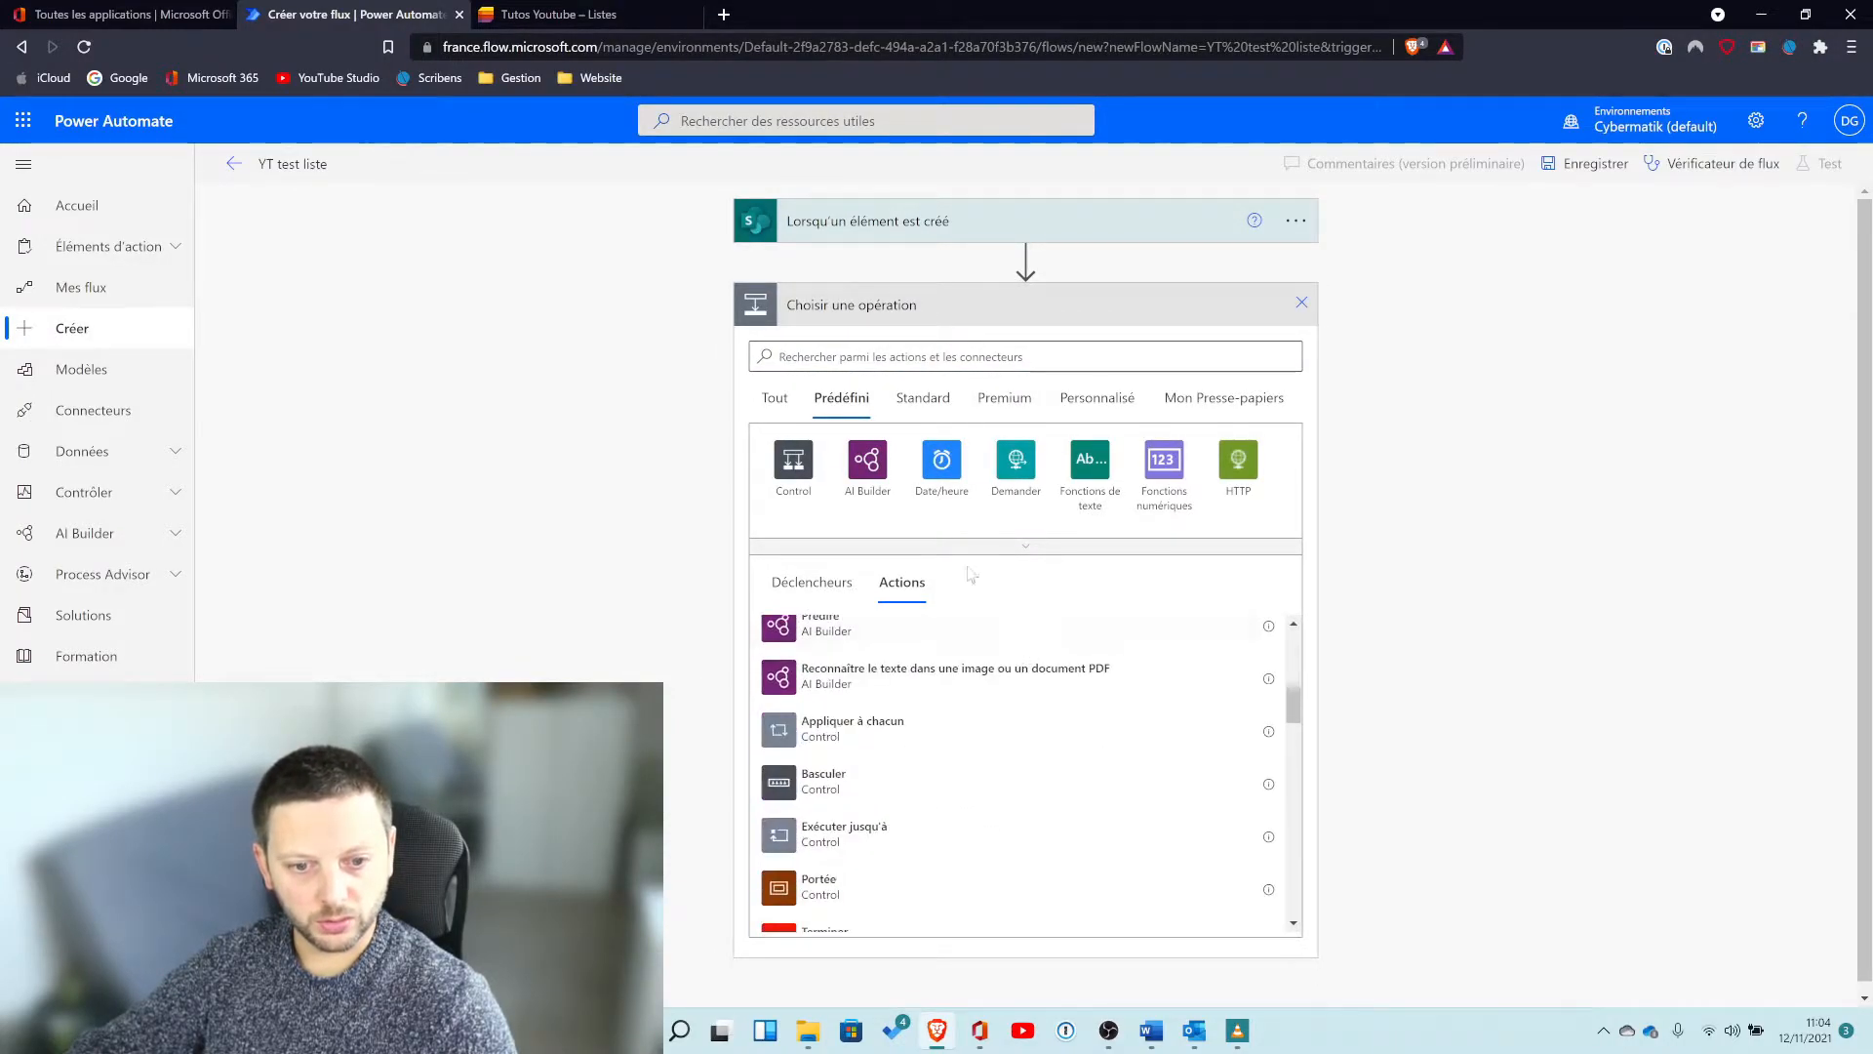
click(1026, 552)
click(929, 402)
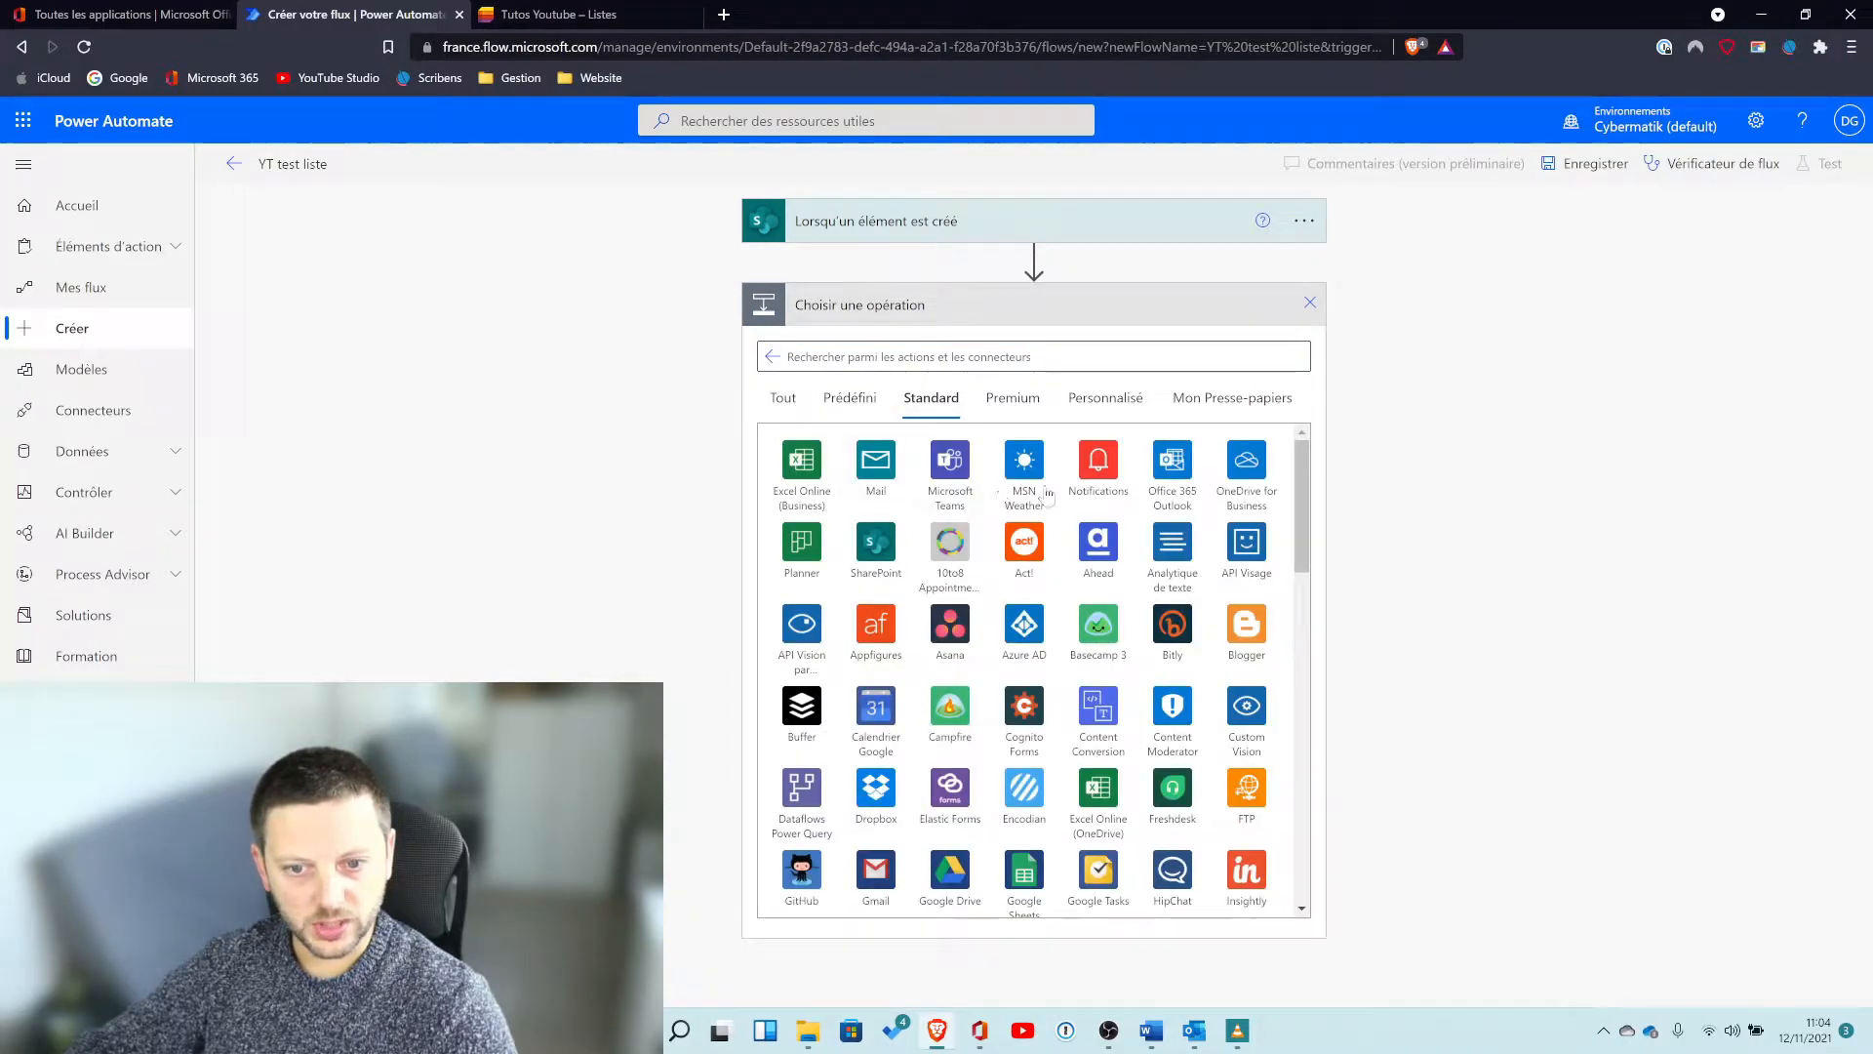
scroll(1127, 639, down, 4)
scroll(1135, 632, down, 10)
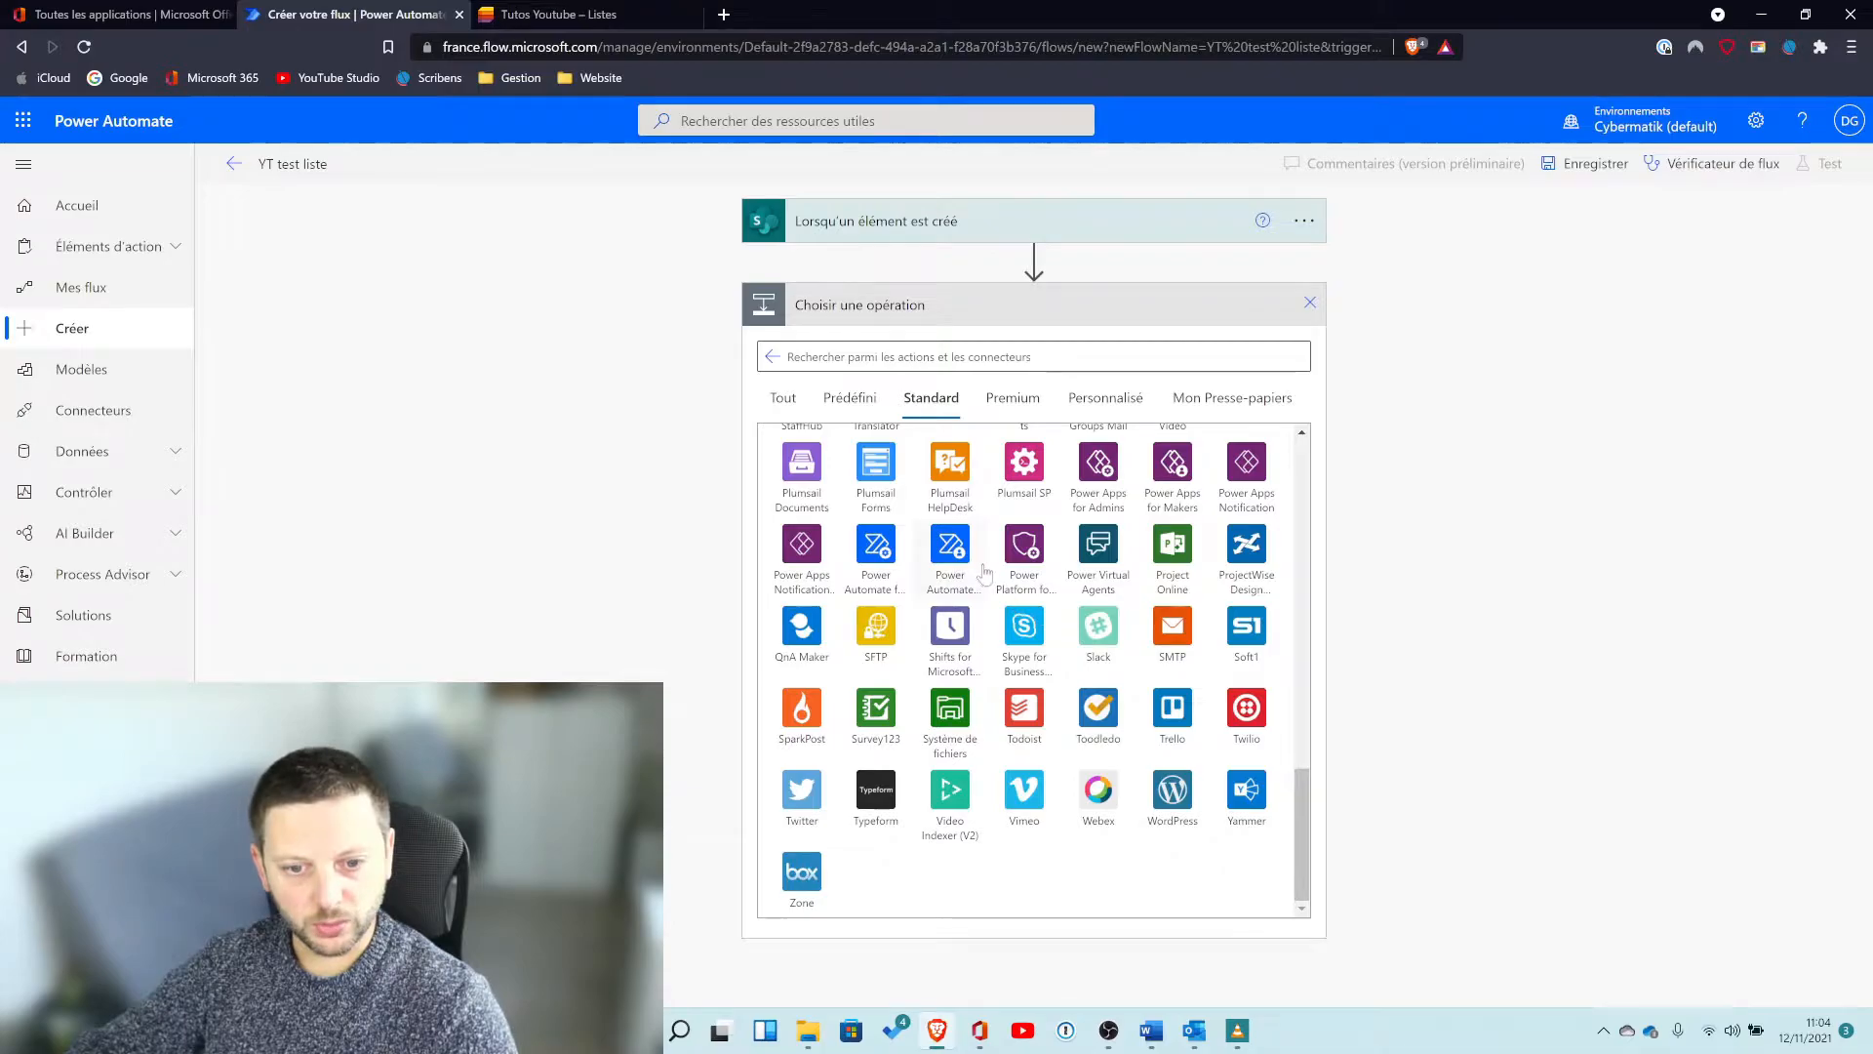
scroll(984, 577, up, 1)
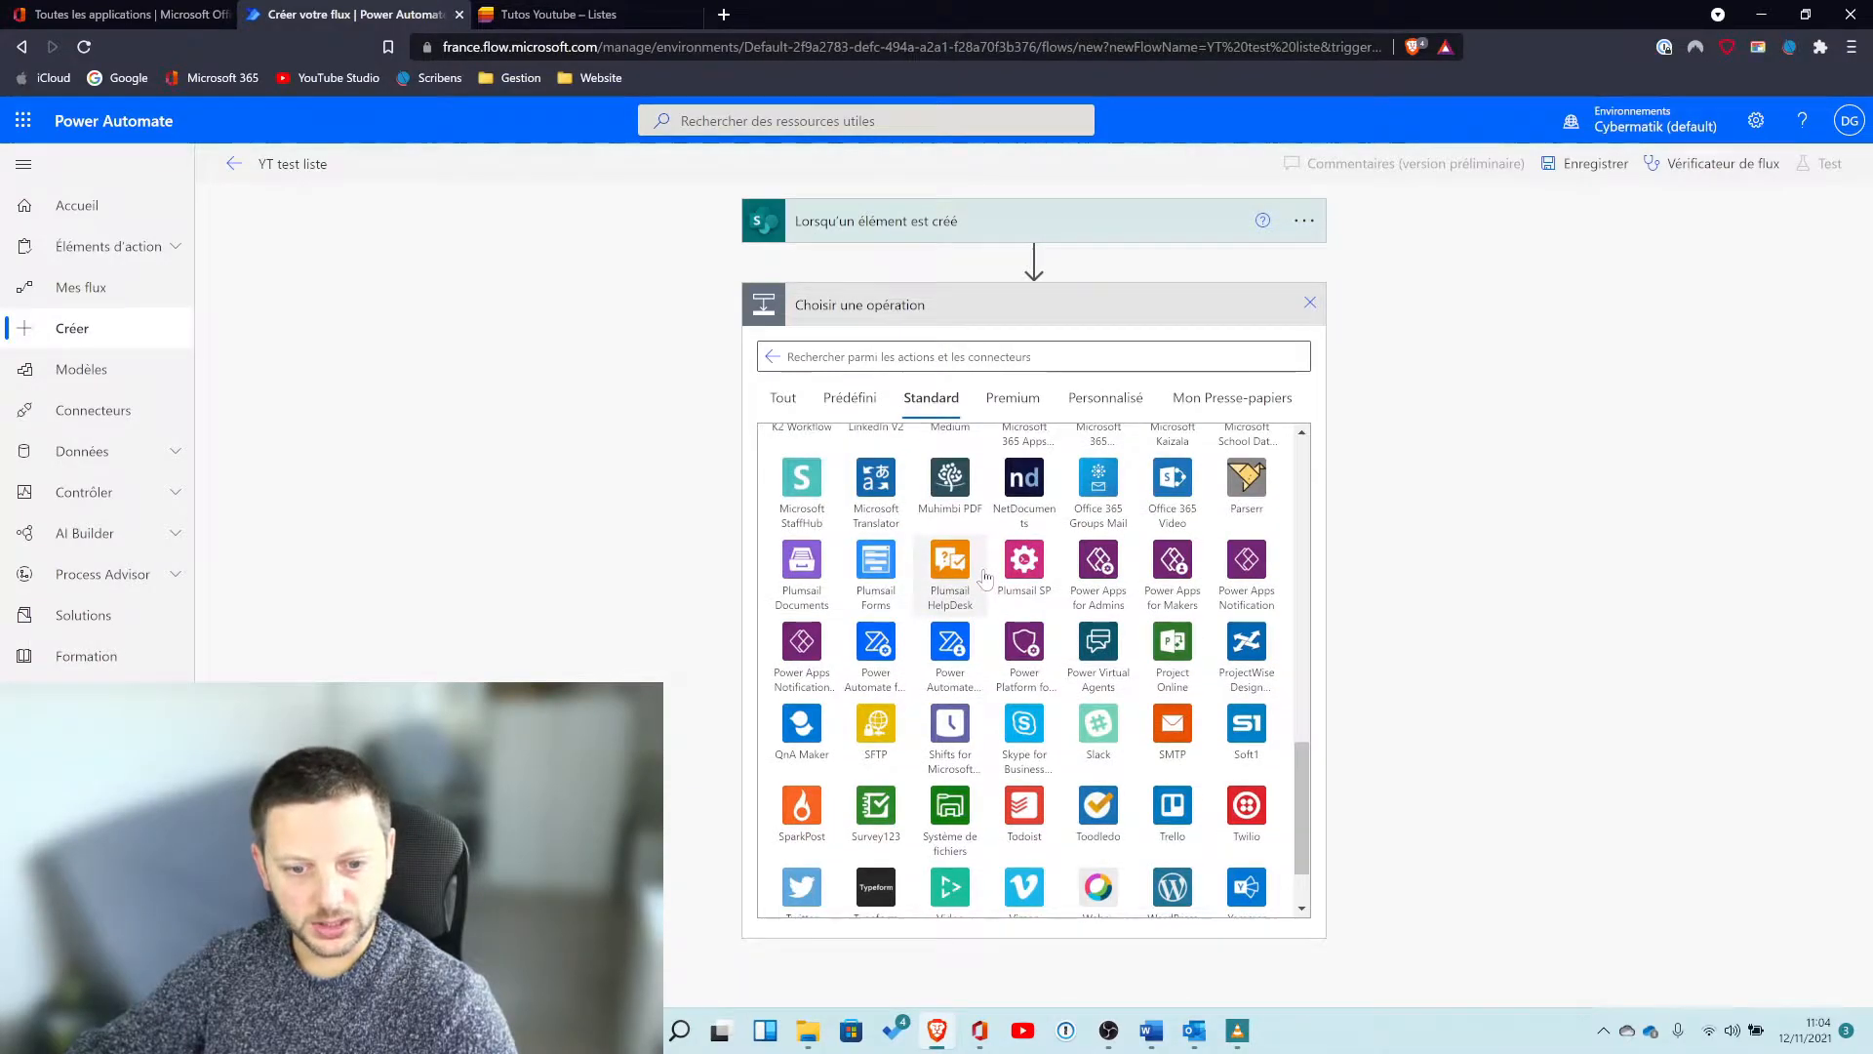
scroll(985, 578, up, 12)
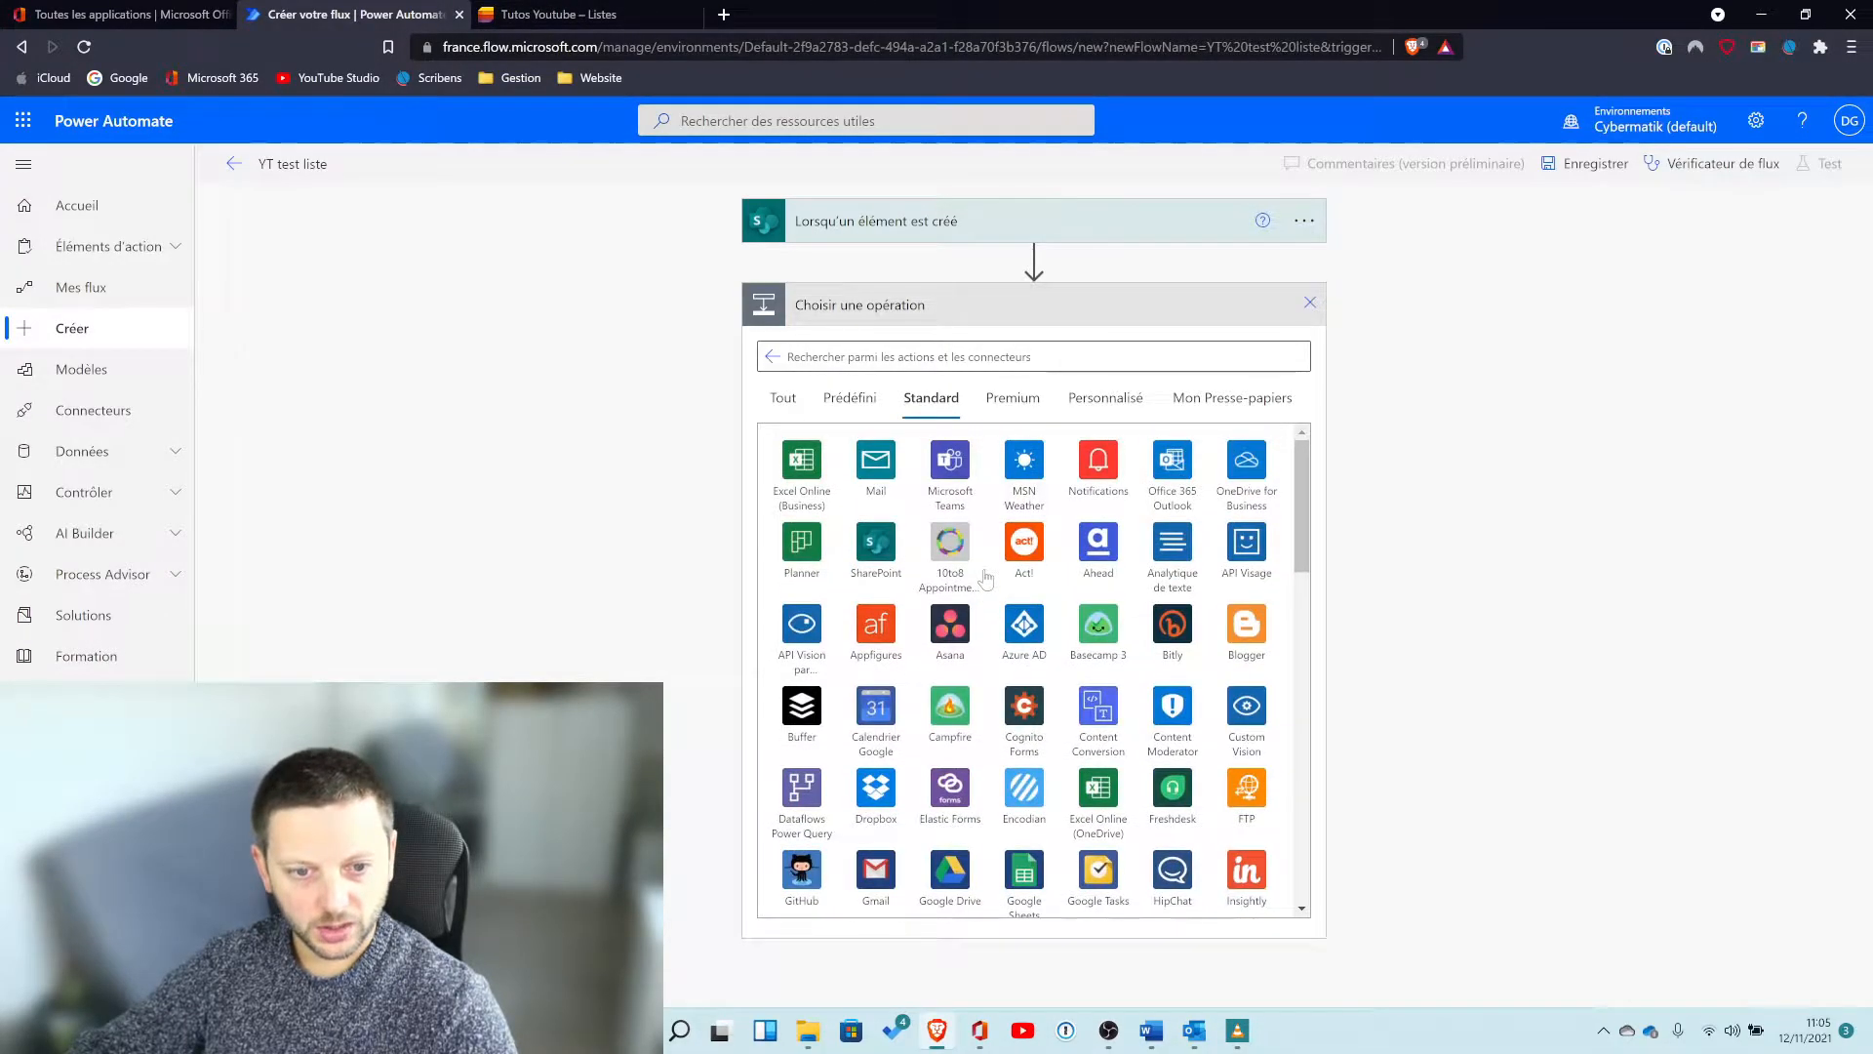
click(850, 398)
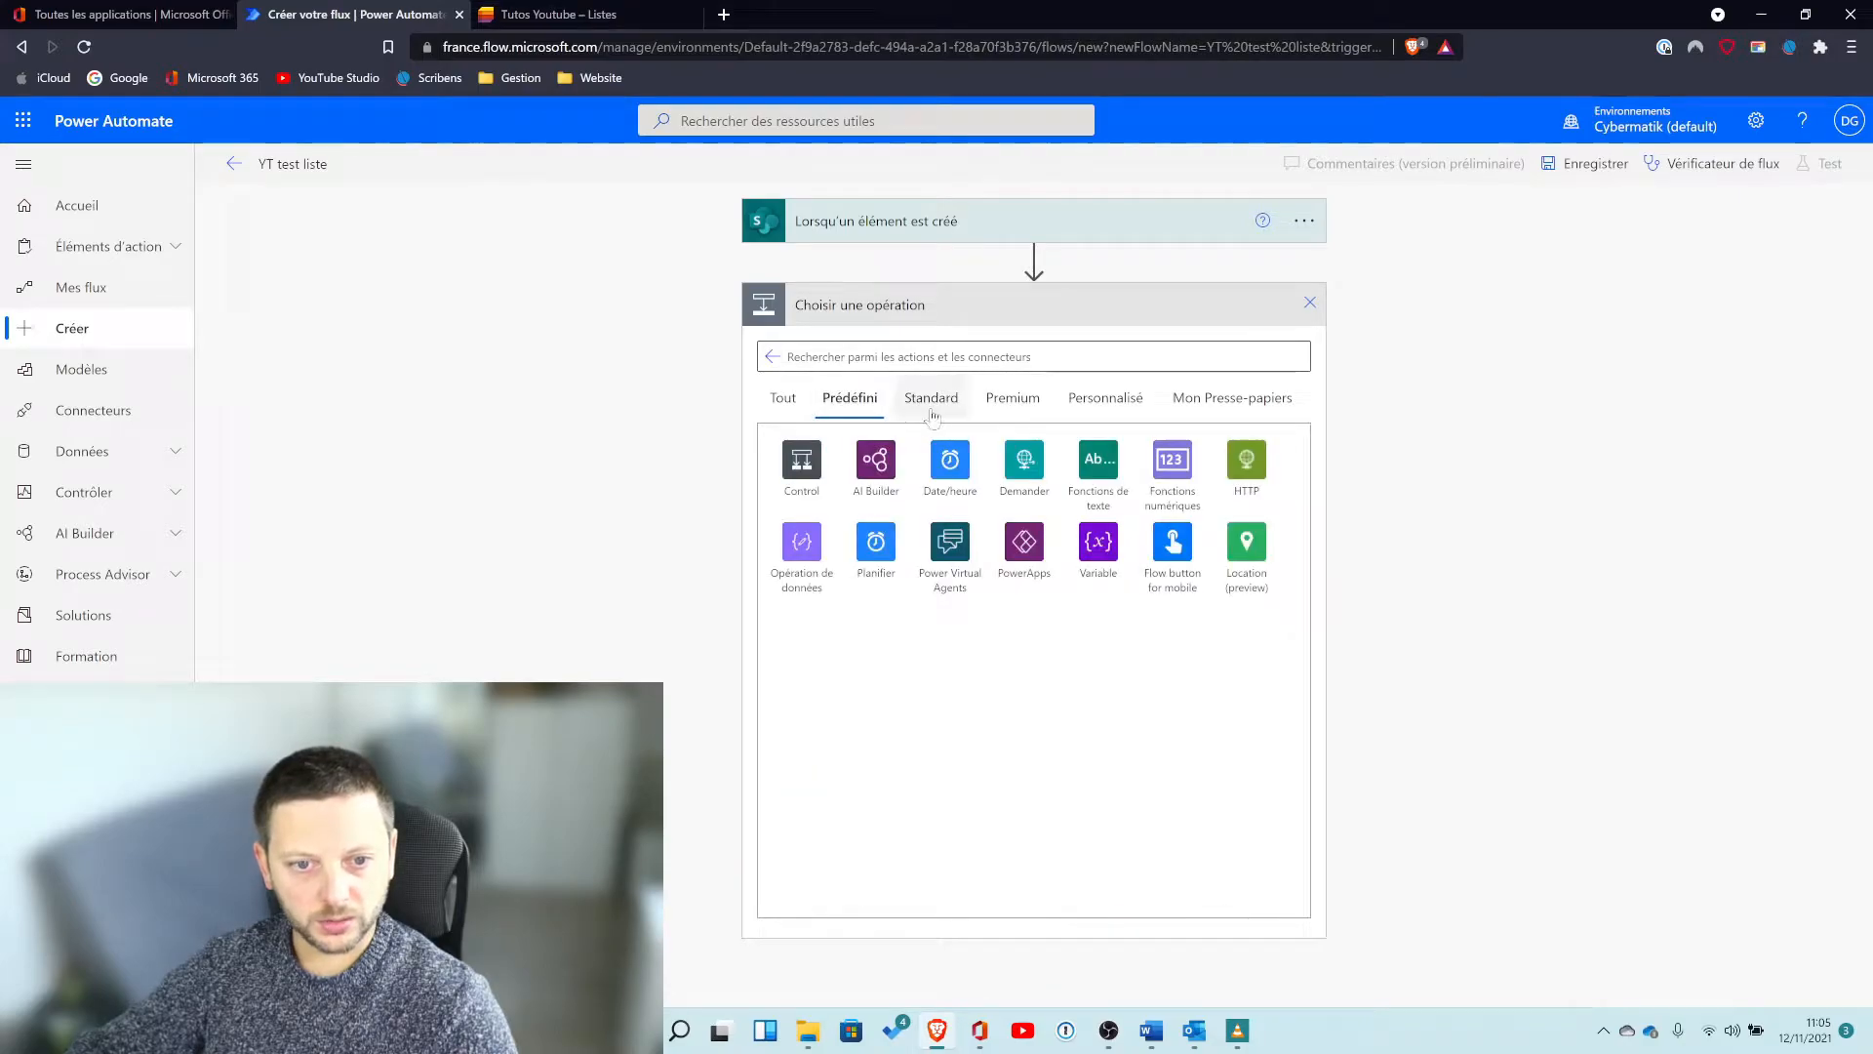
click(921, 408)
click(1038, 410)
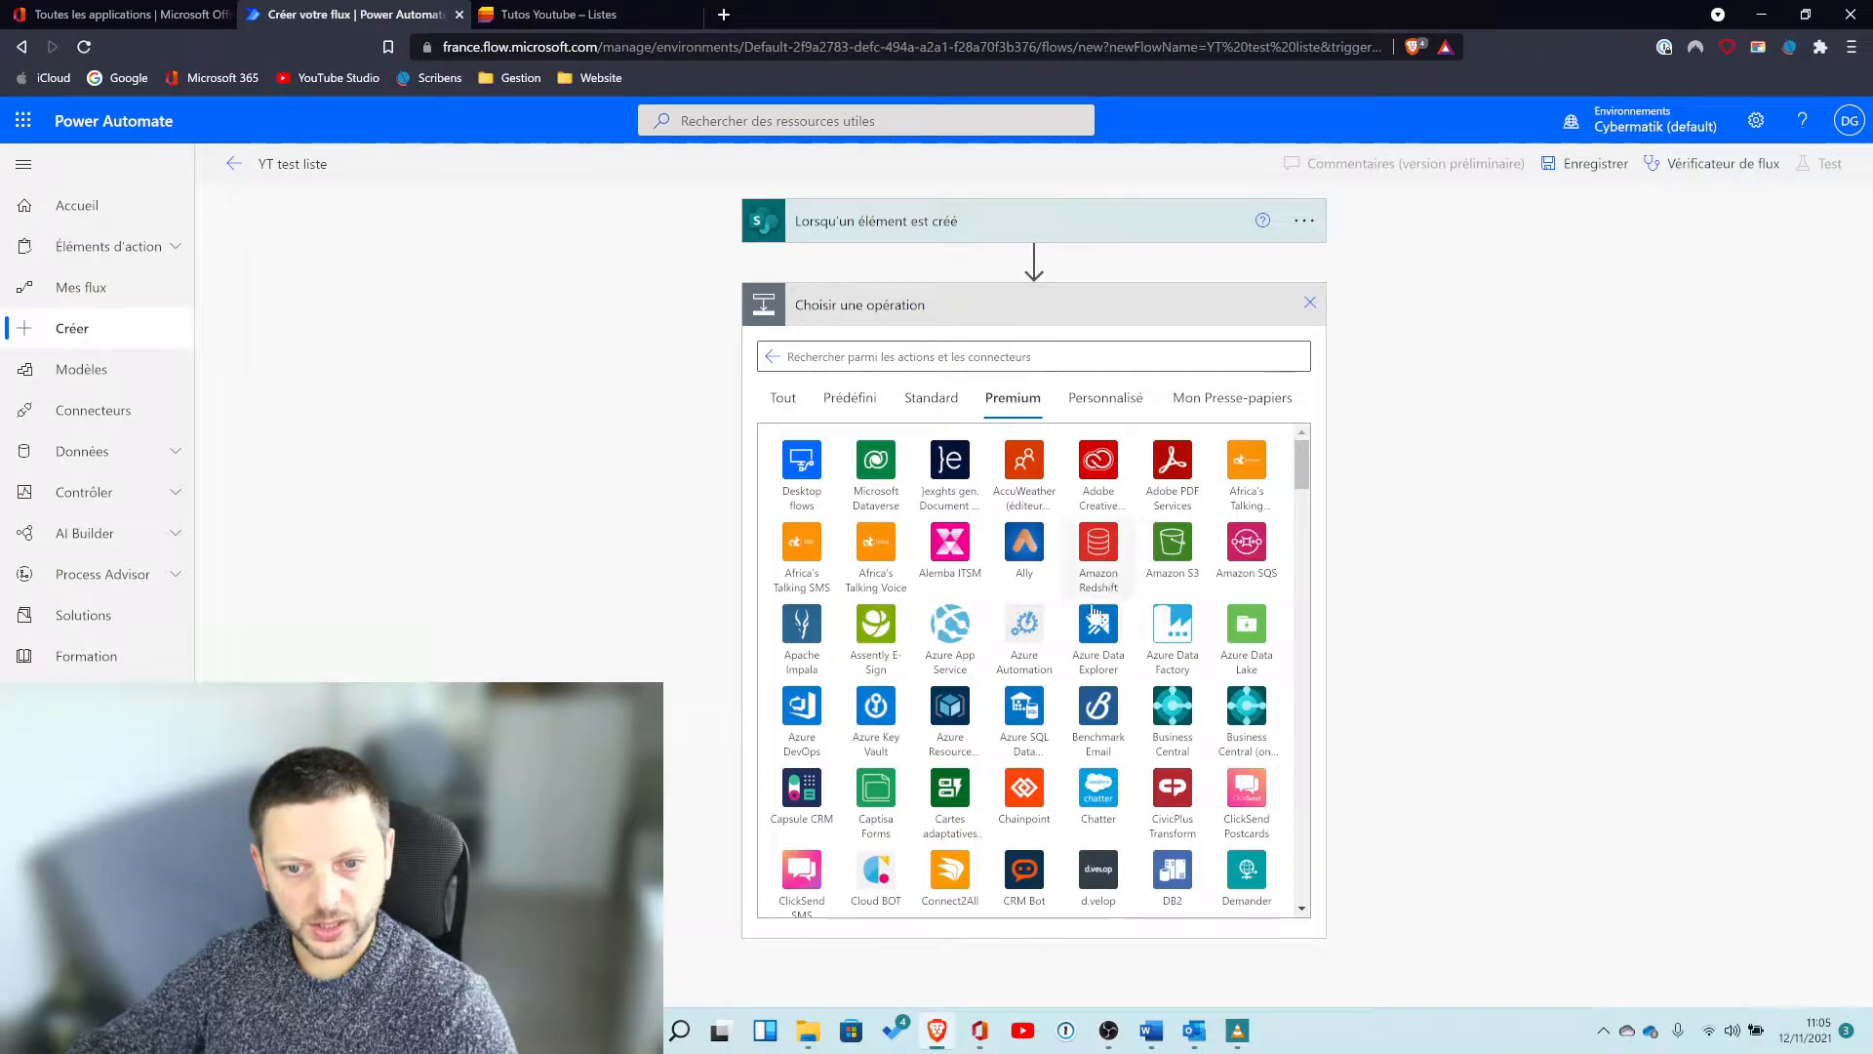
scroll(1113, 792, down, 4)
scroll(1113, 792, up, 5)
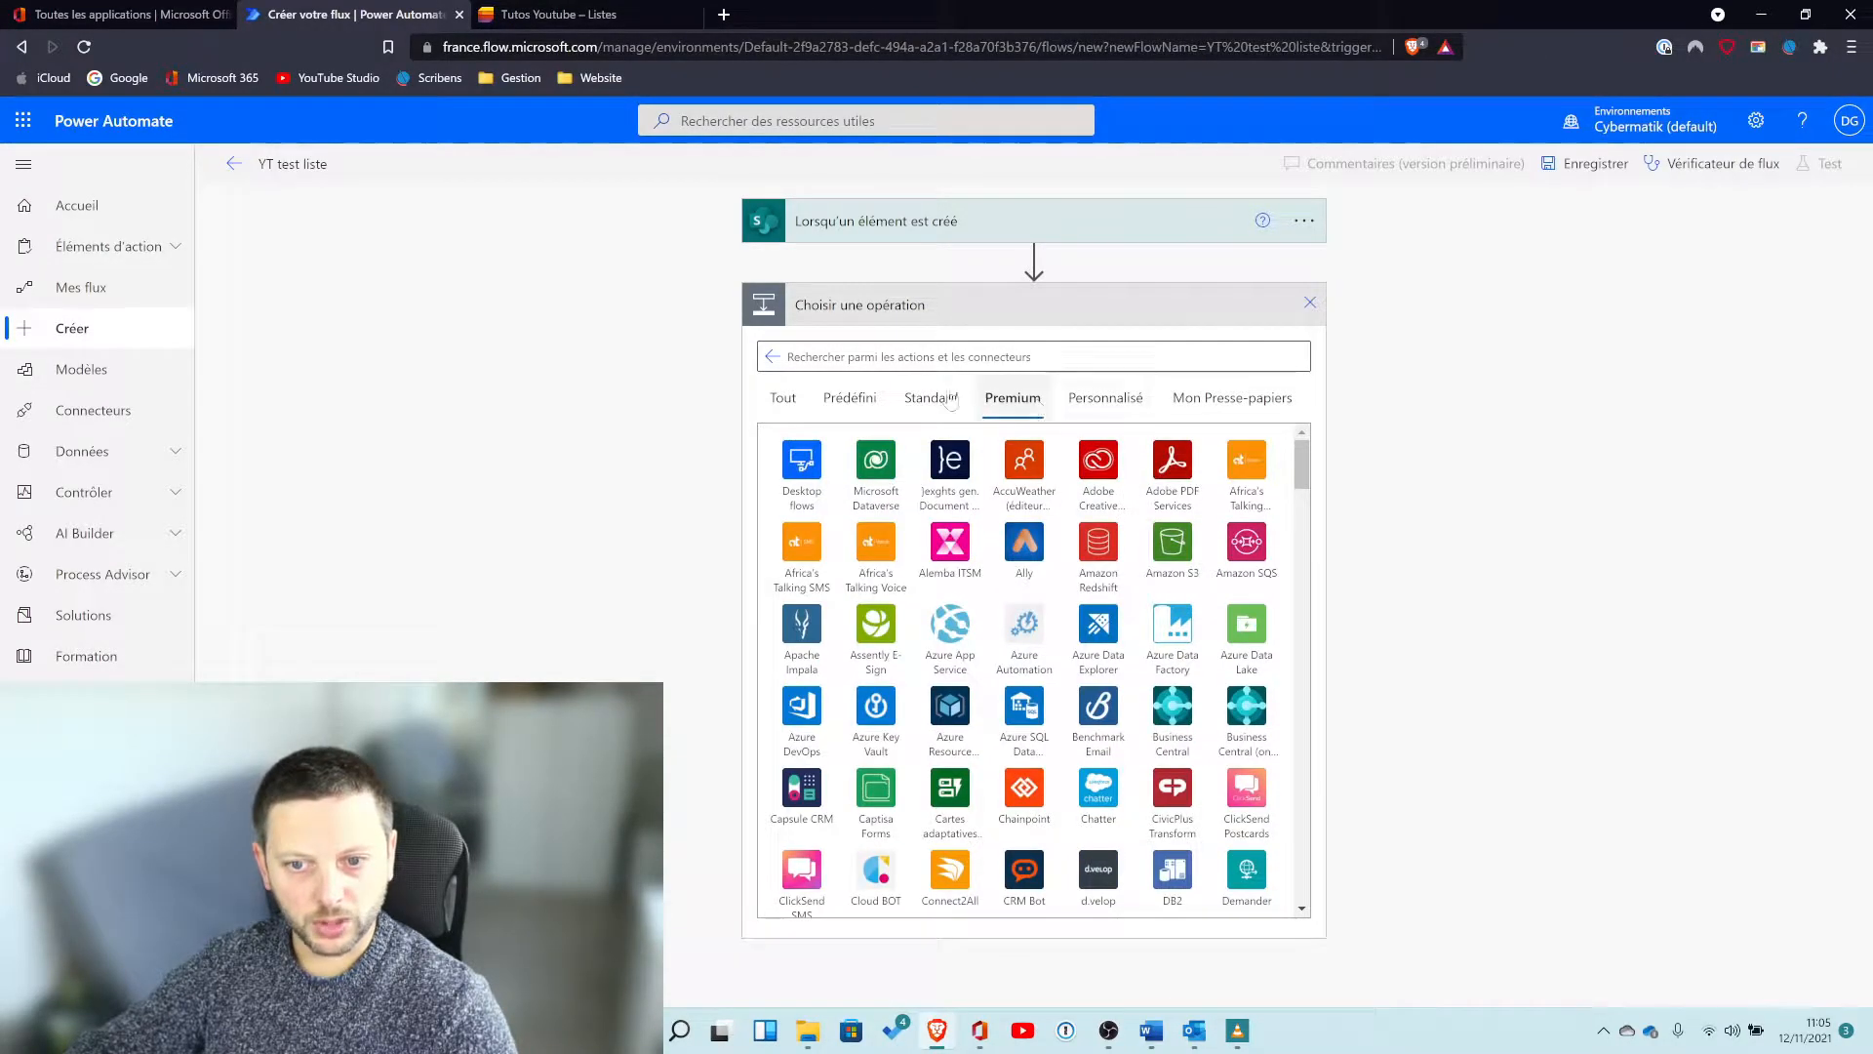
Search all connectors for "office" and add the Office 365 Users action "Obtenir mon profil (V2)".
click(782, 398)
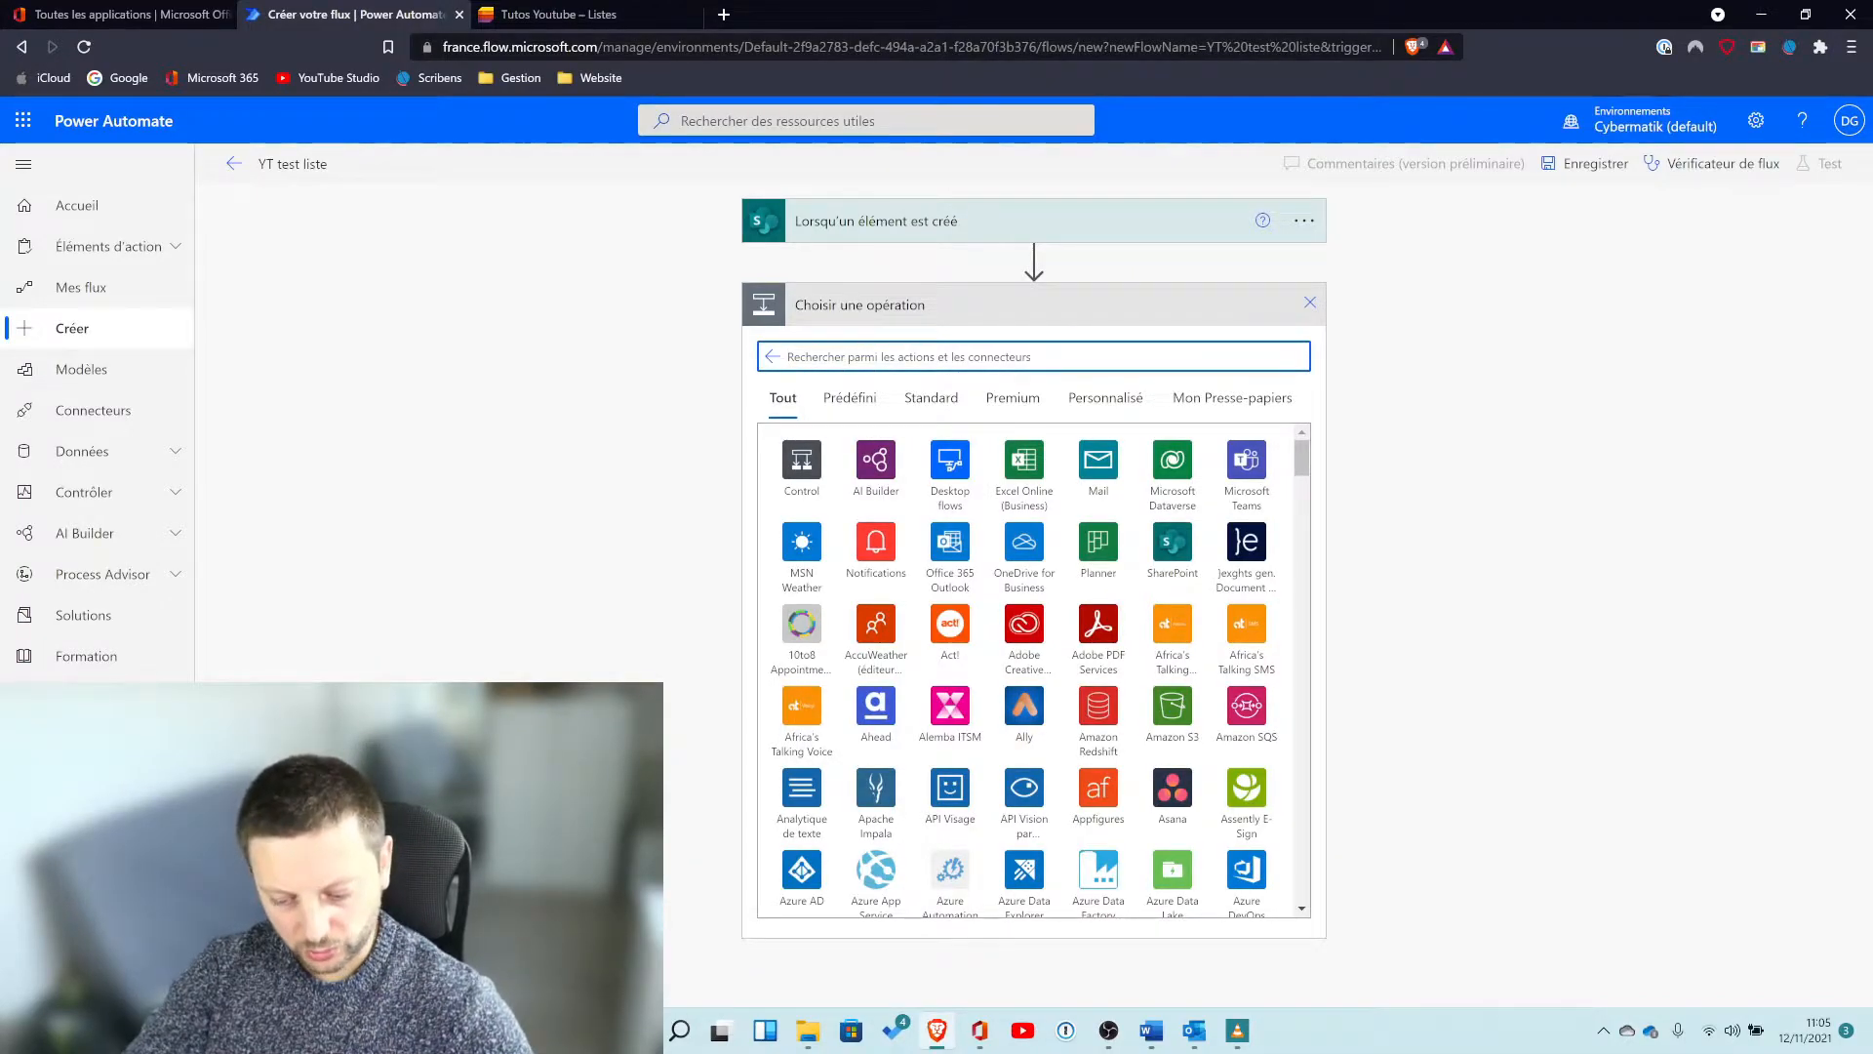
text(office)
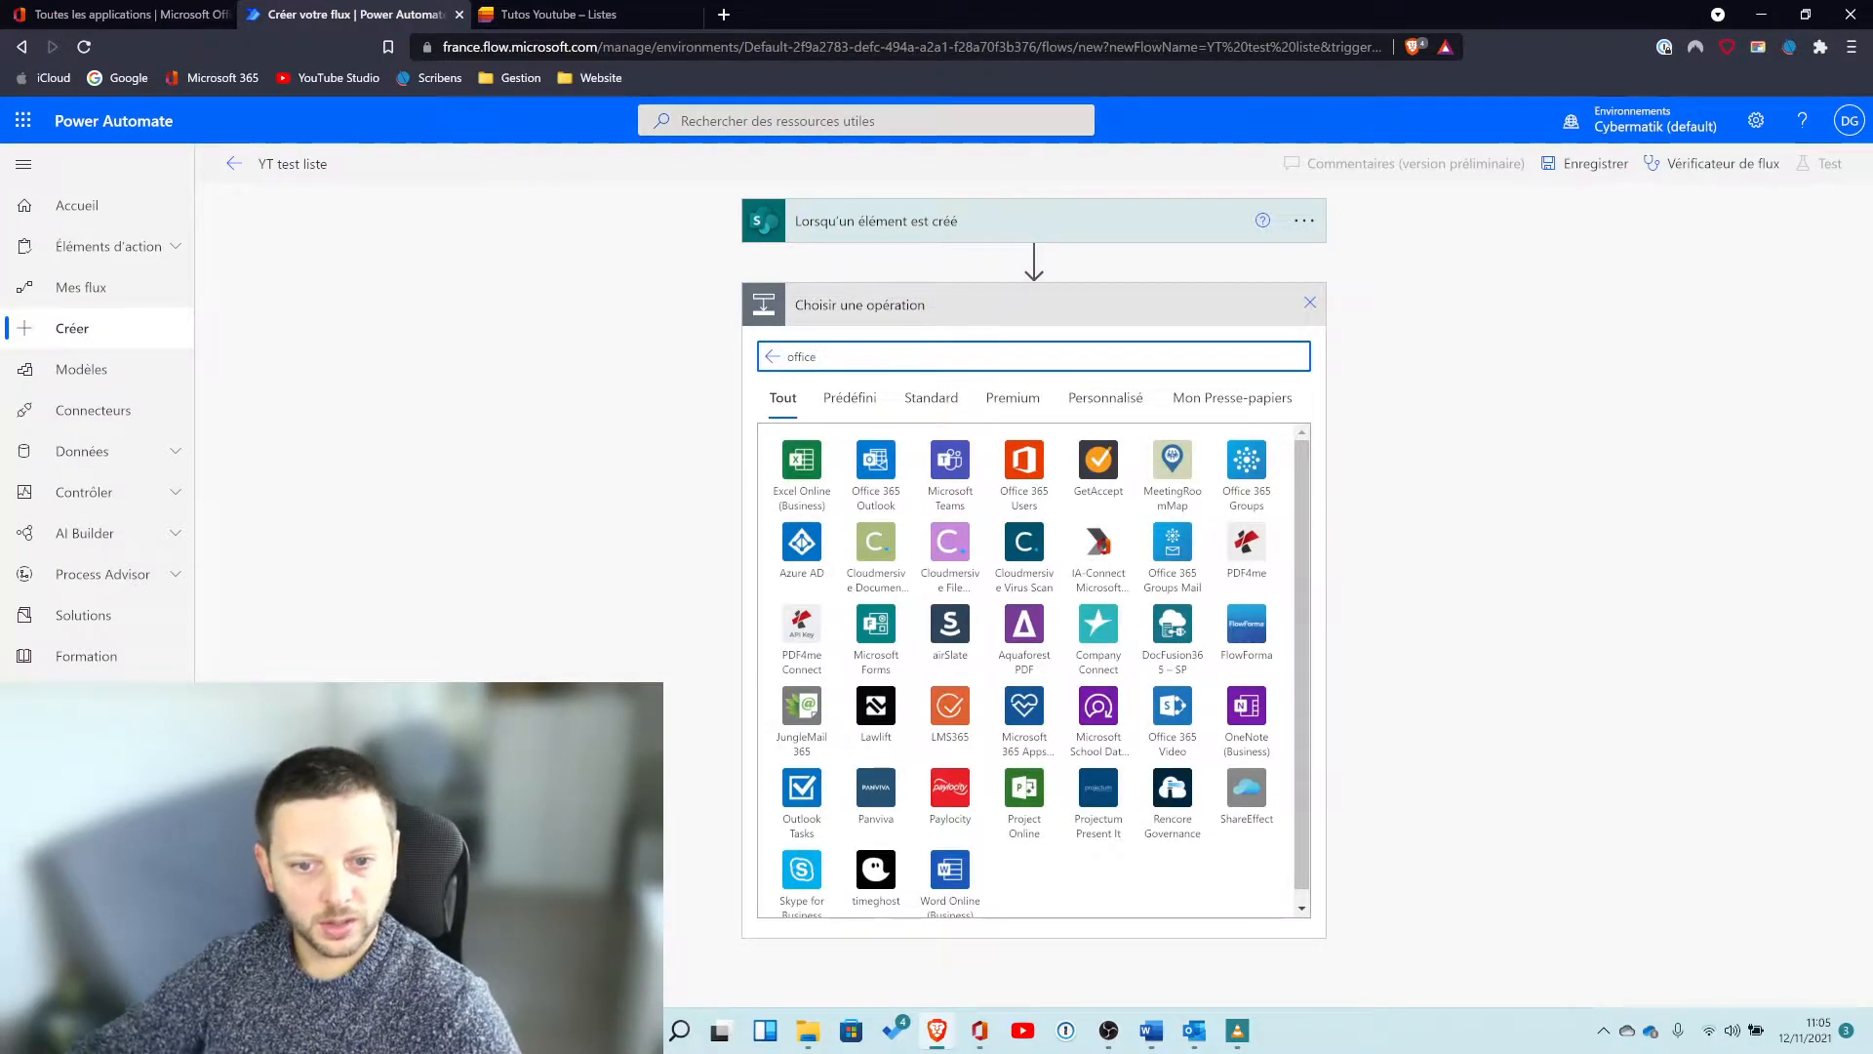
click(1036, 474)
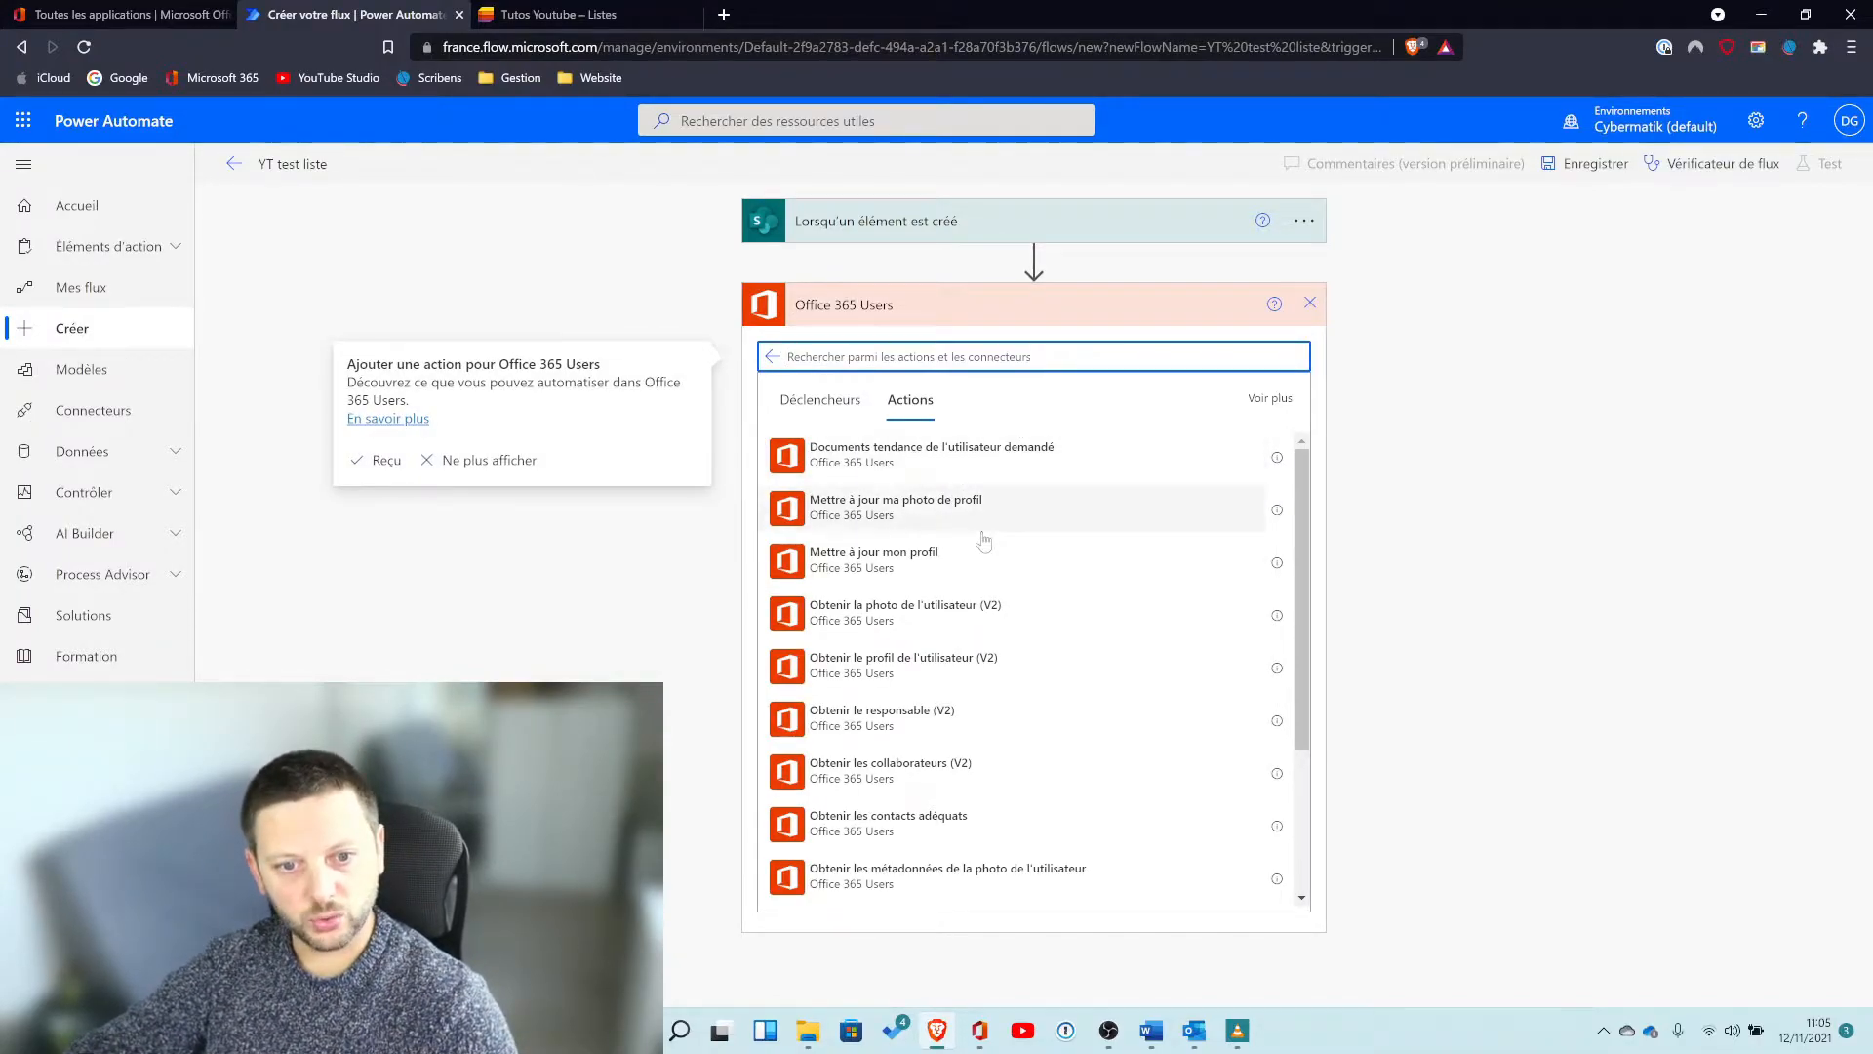
scroll(959, 582, down, 3)
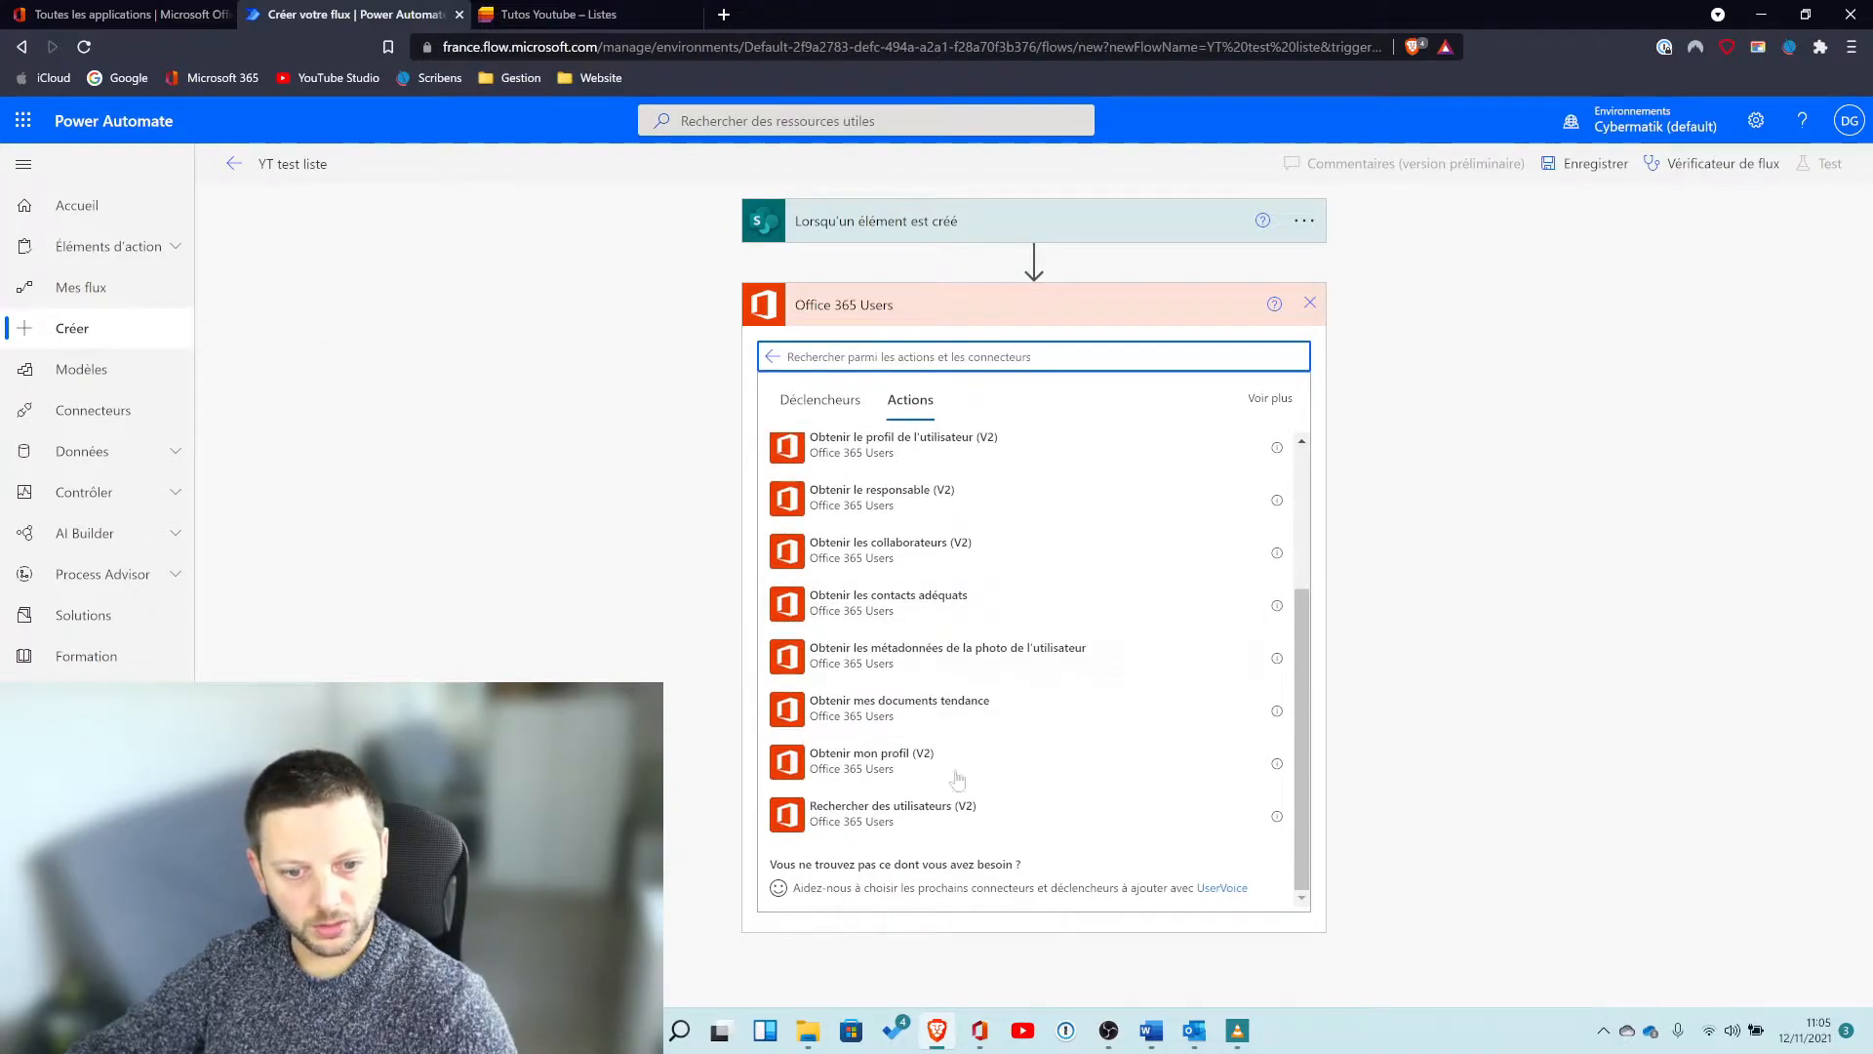
scroll(942, 766, up, 2)
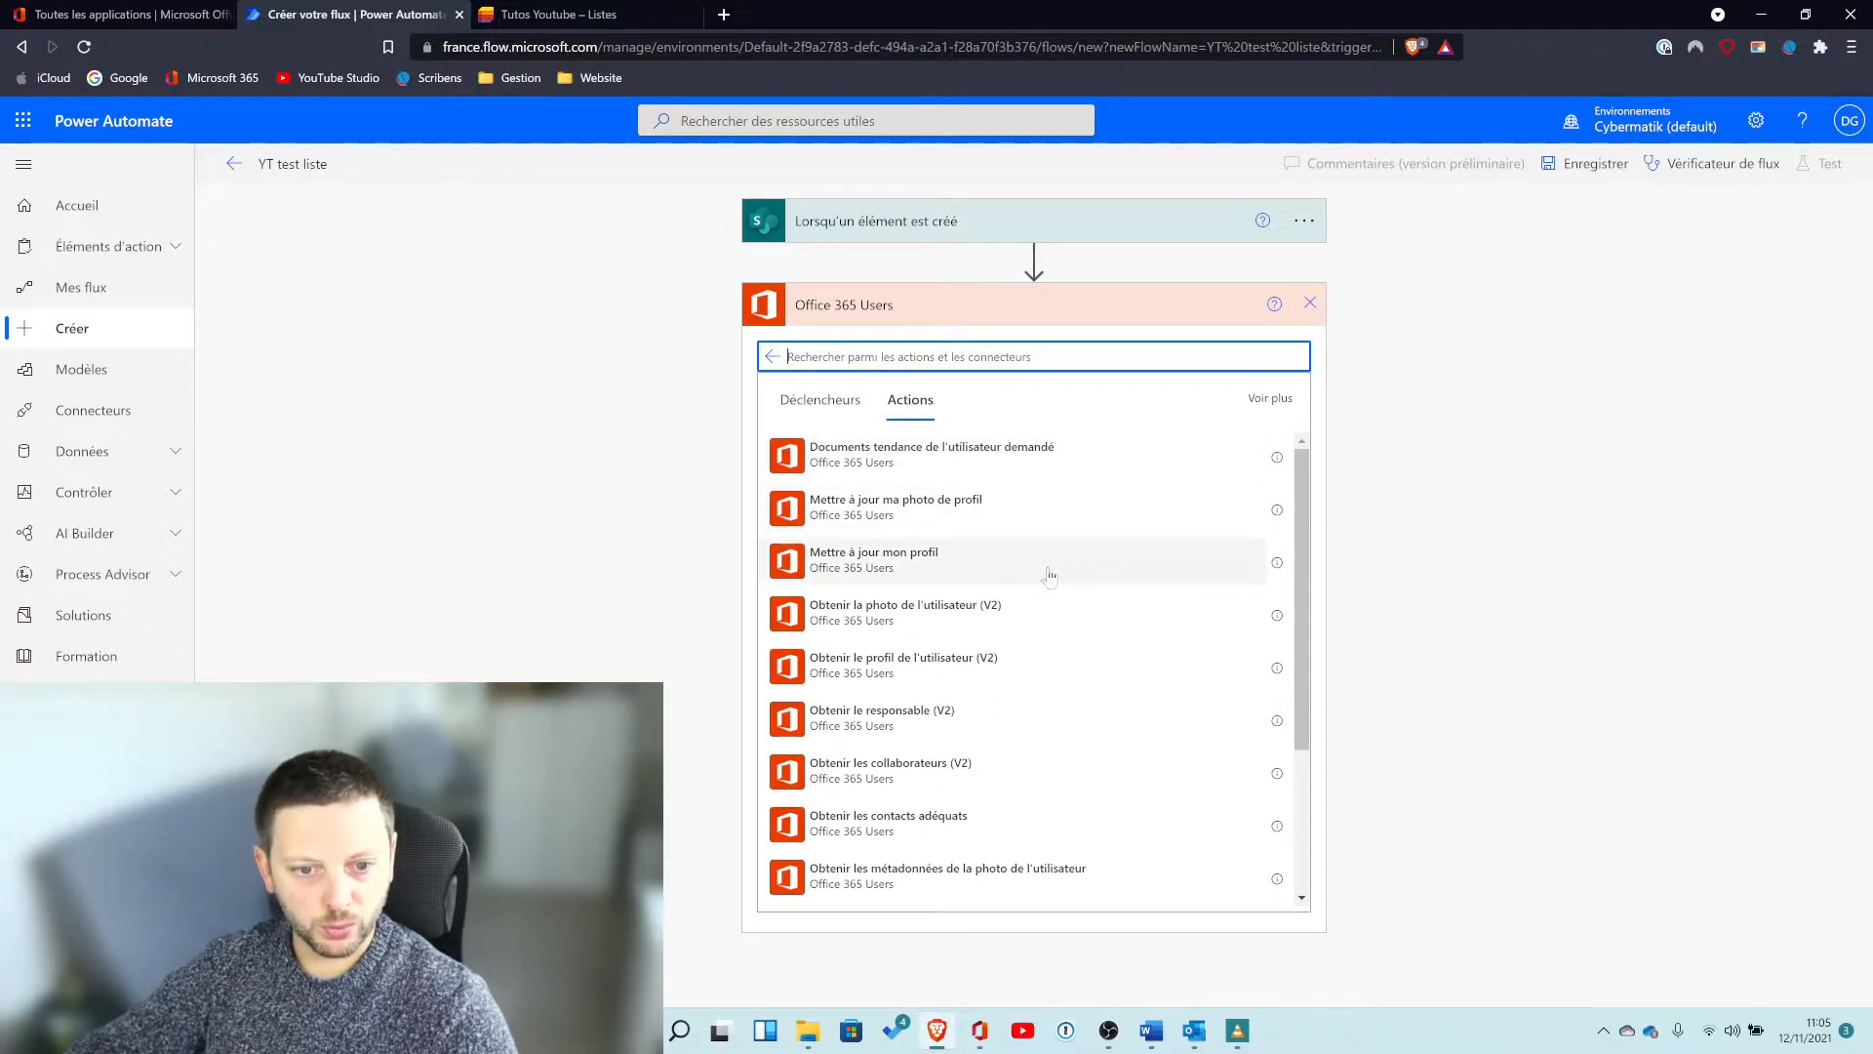
scroll(1015, 556, down, 2)
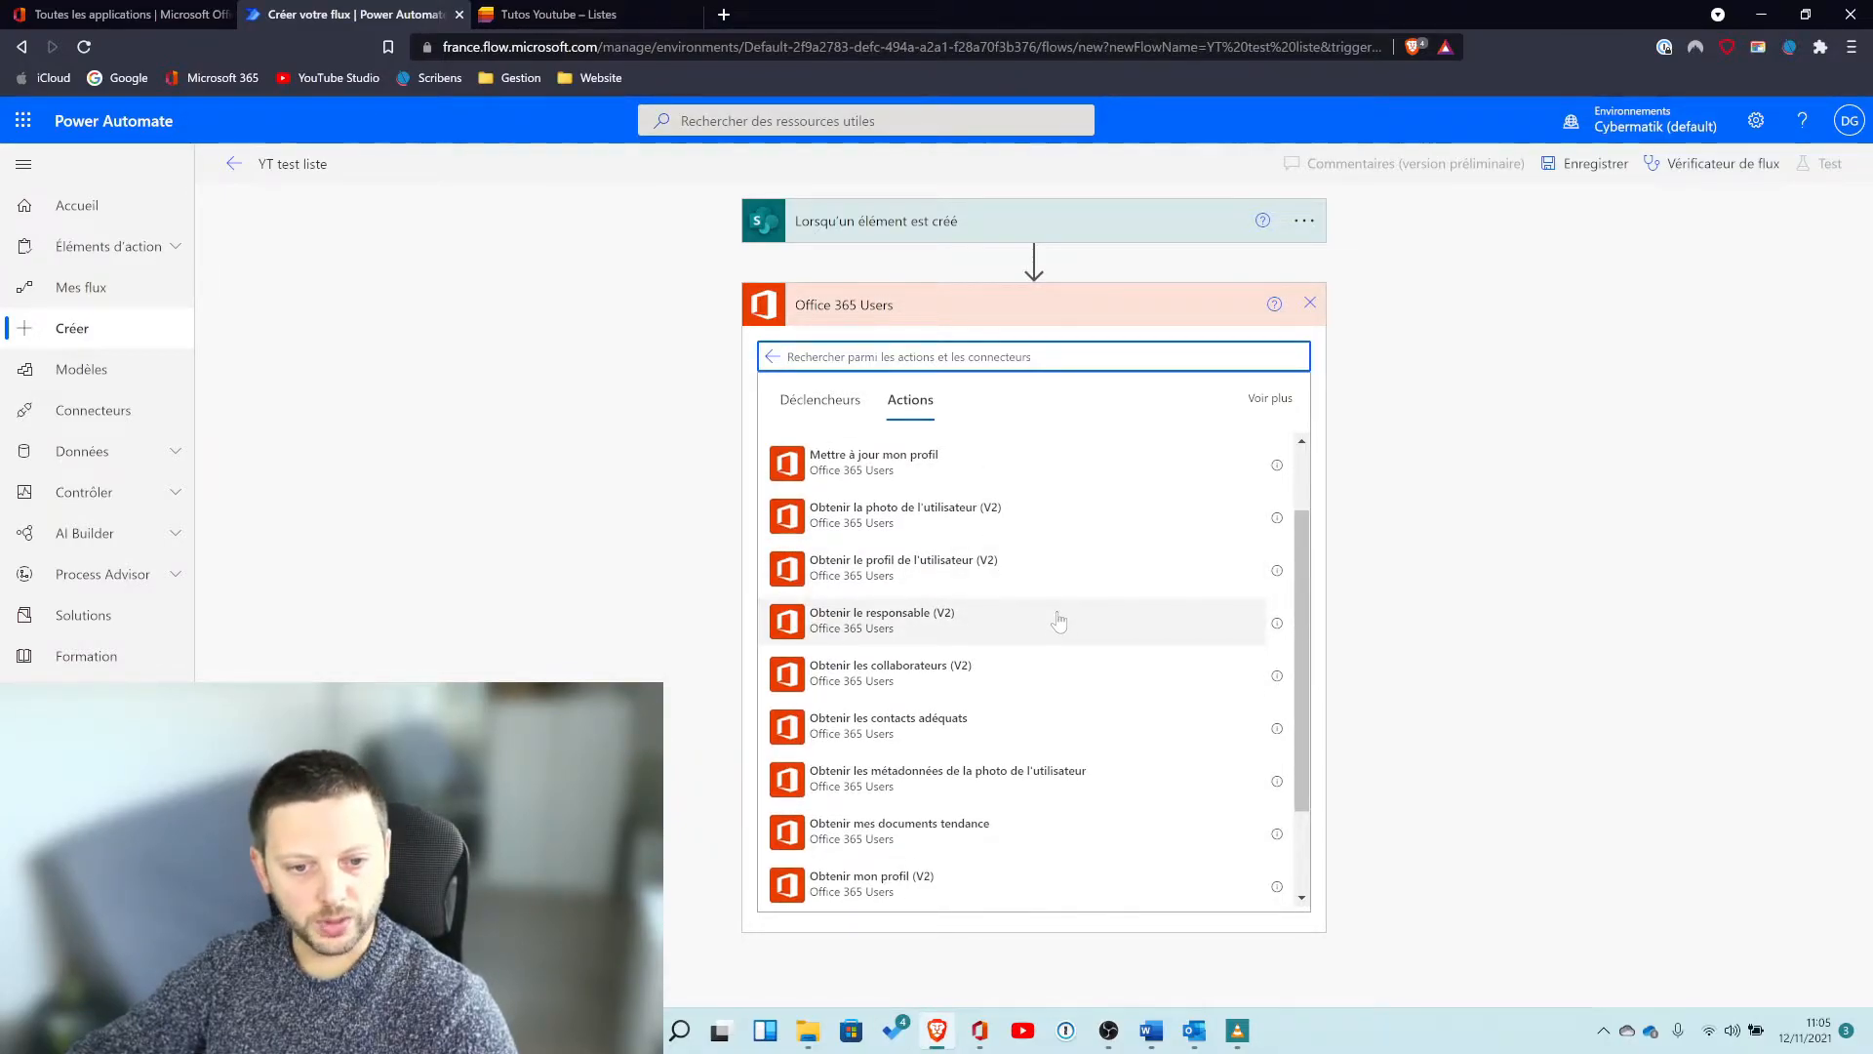
scroll(1058, 621, down, 2)
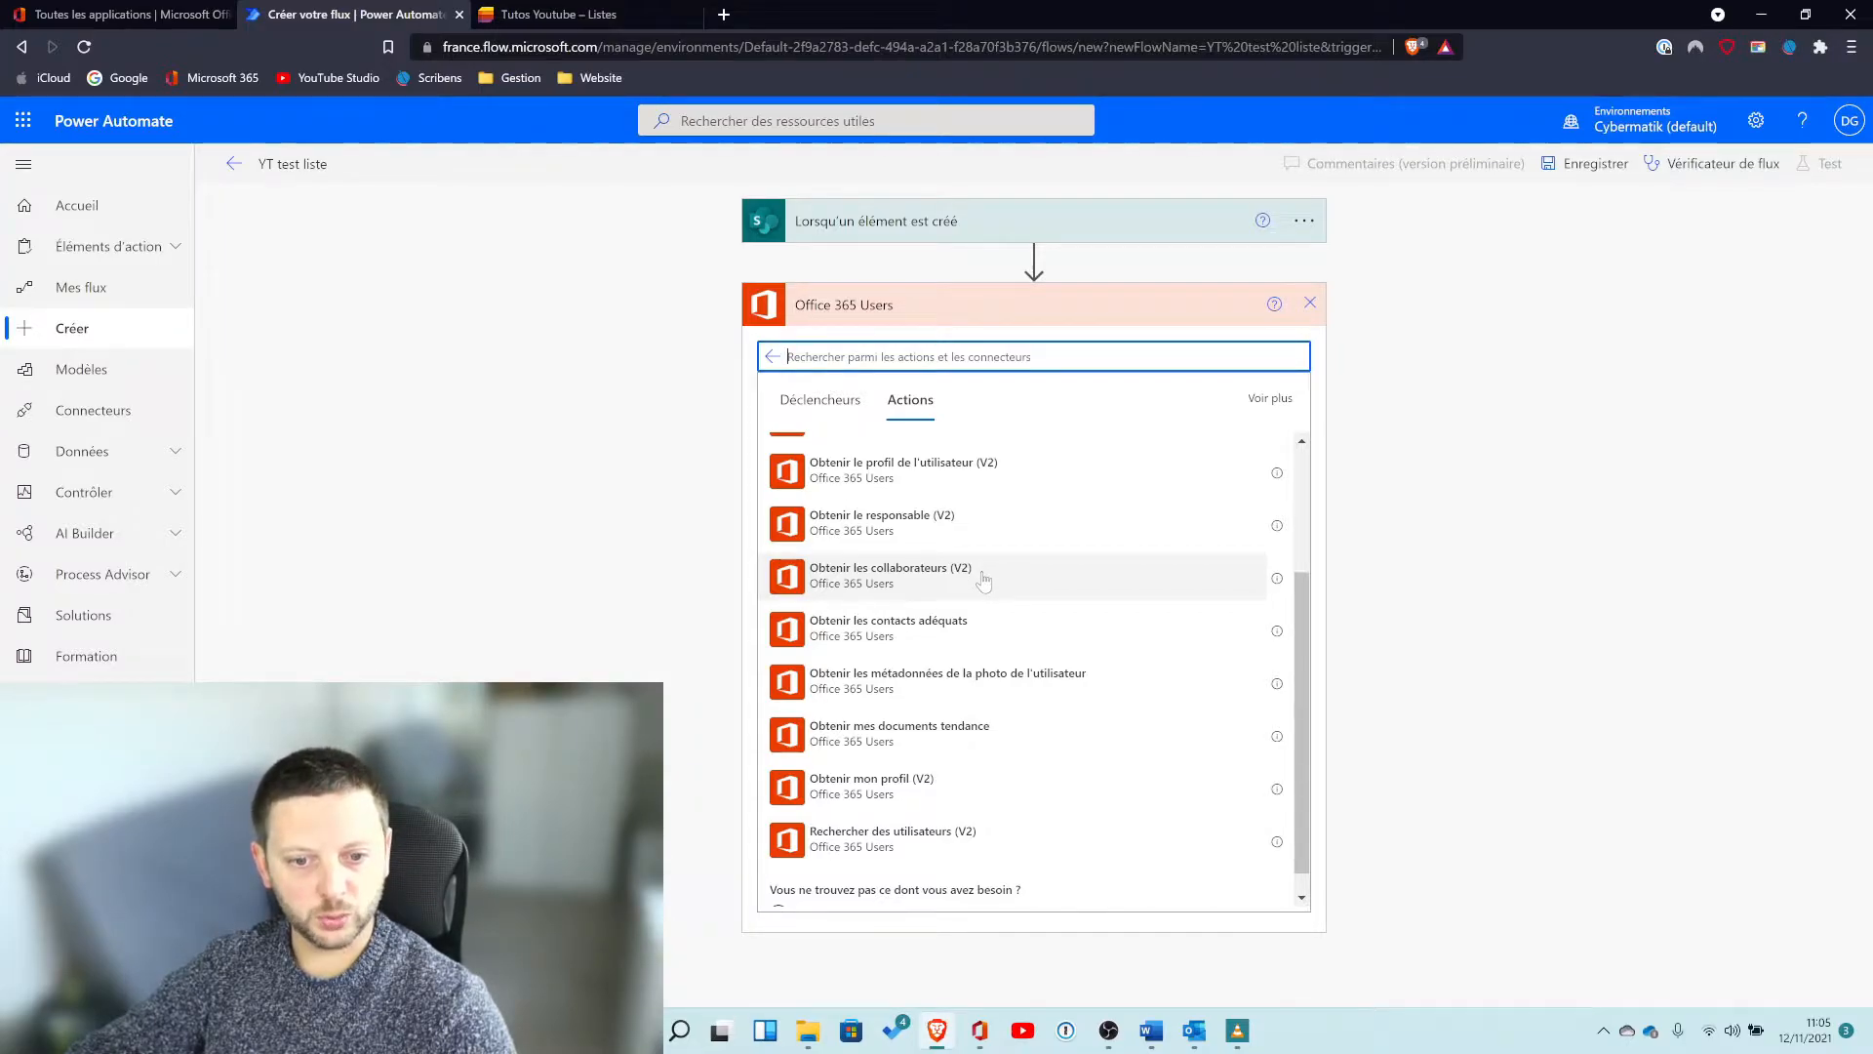
scroll(983, 581, down, 1)
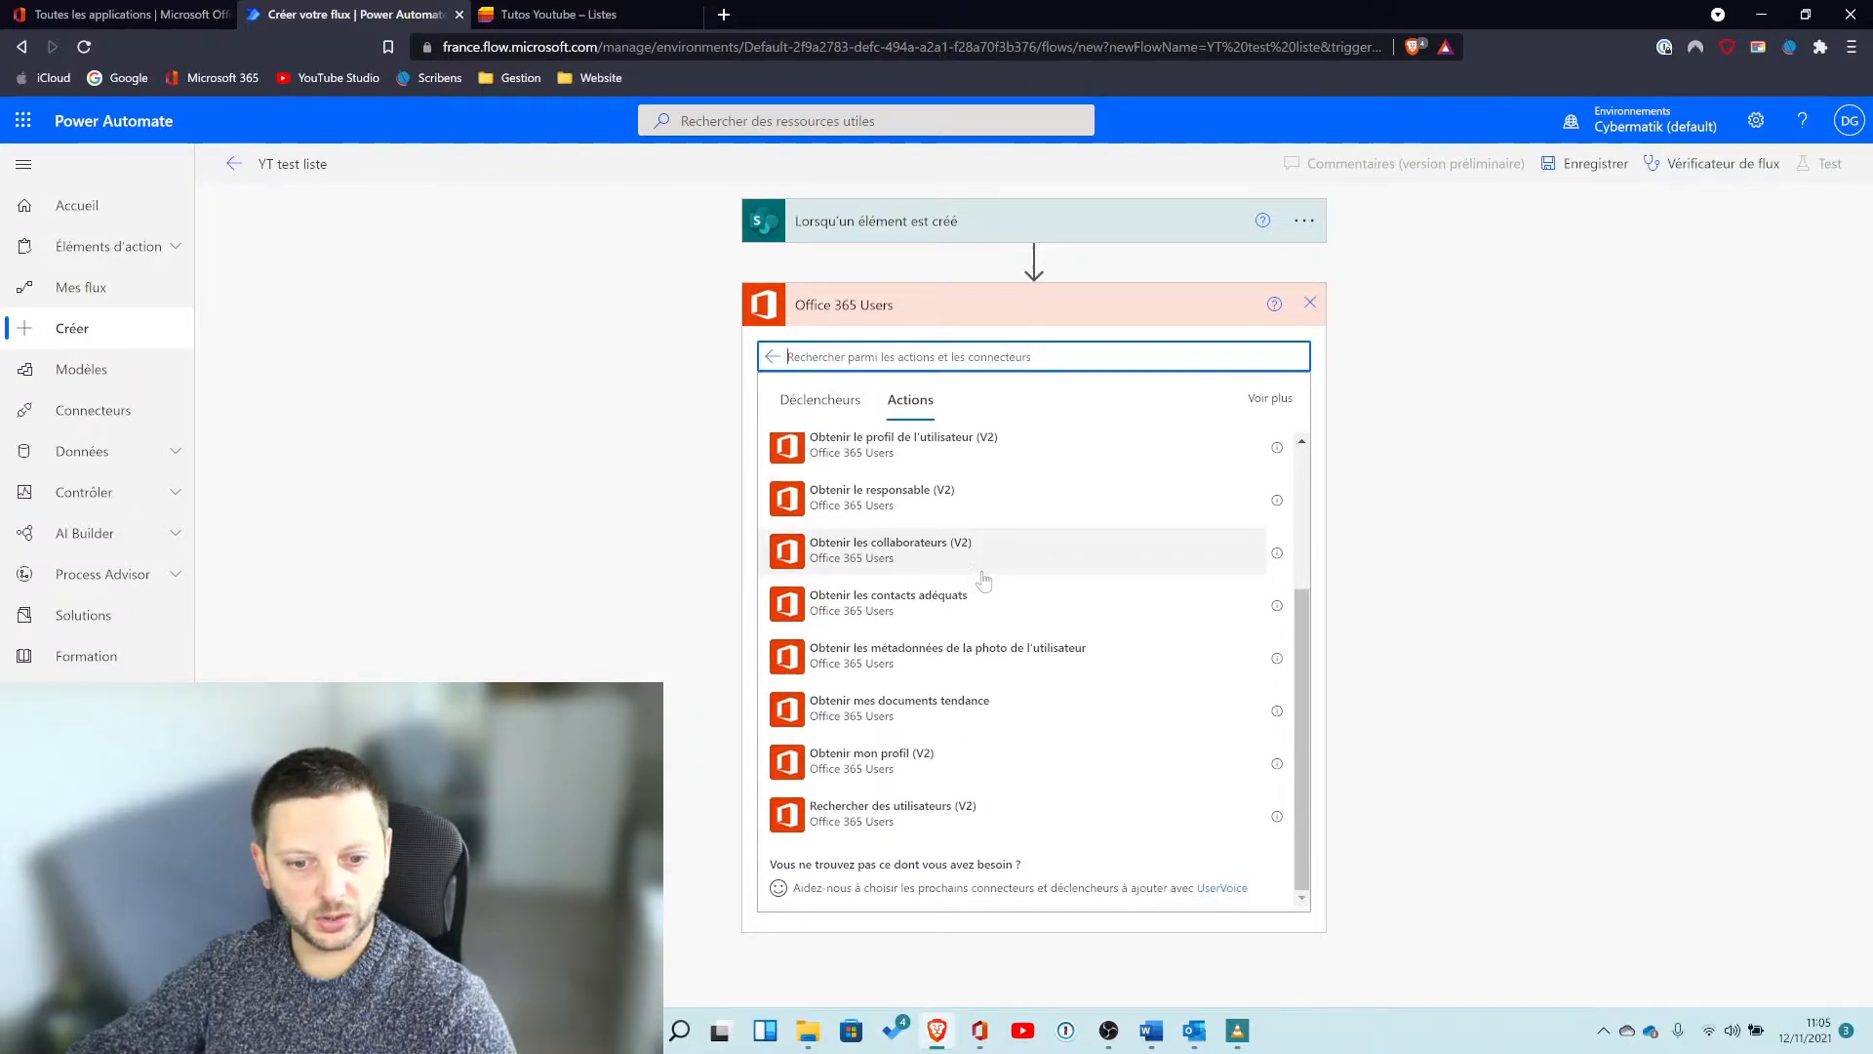
click(893, 764)
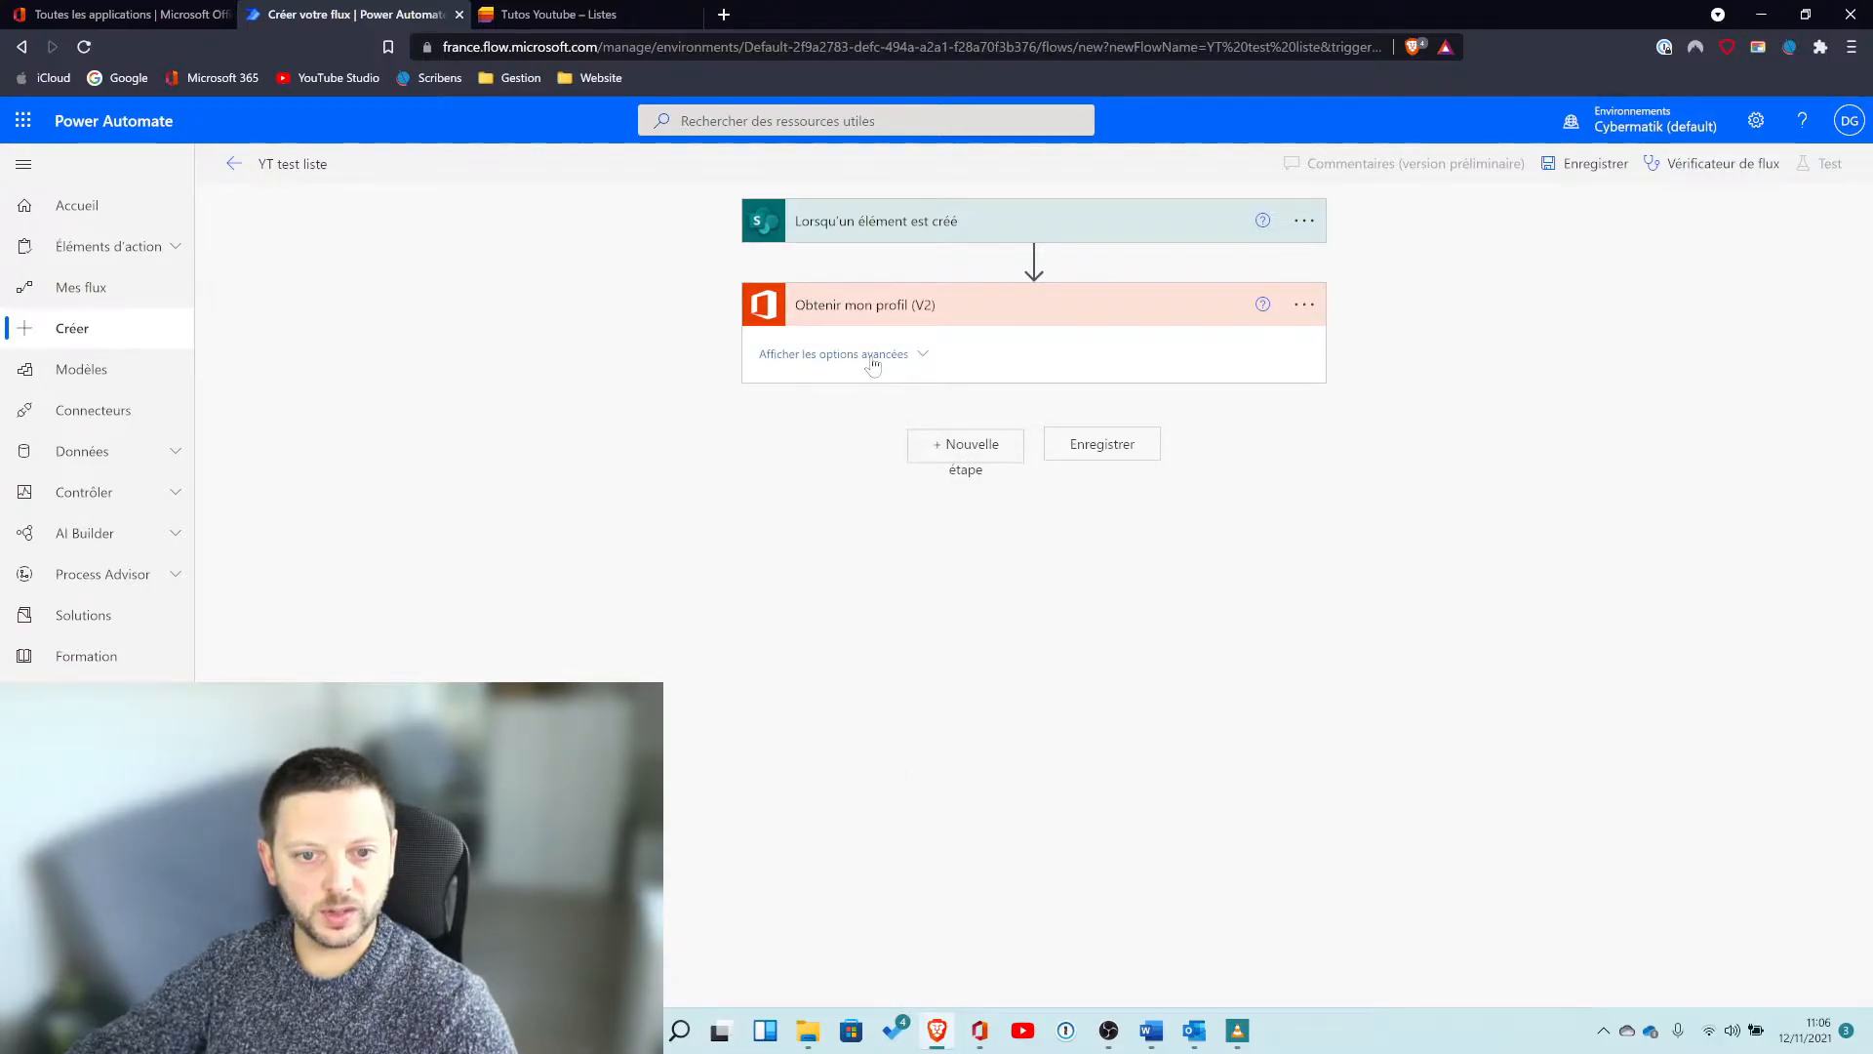
Expand the profile action's advanced options and review the dynamic content offered for its field selection, then collapse the action.
click(874, 355)
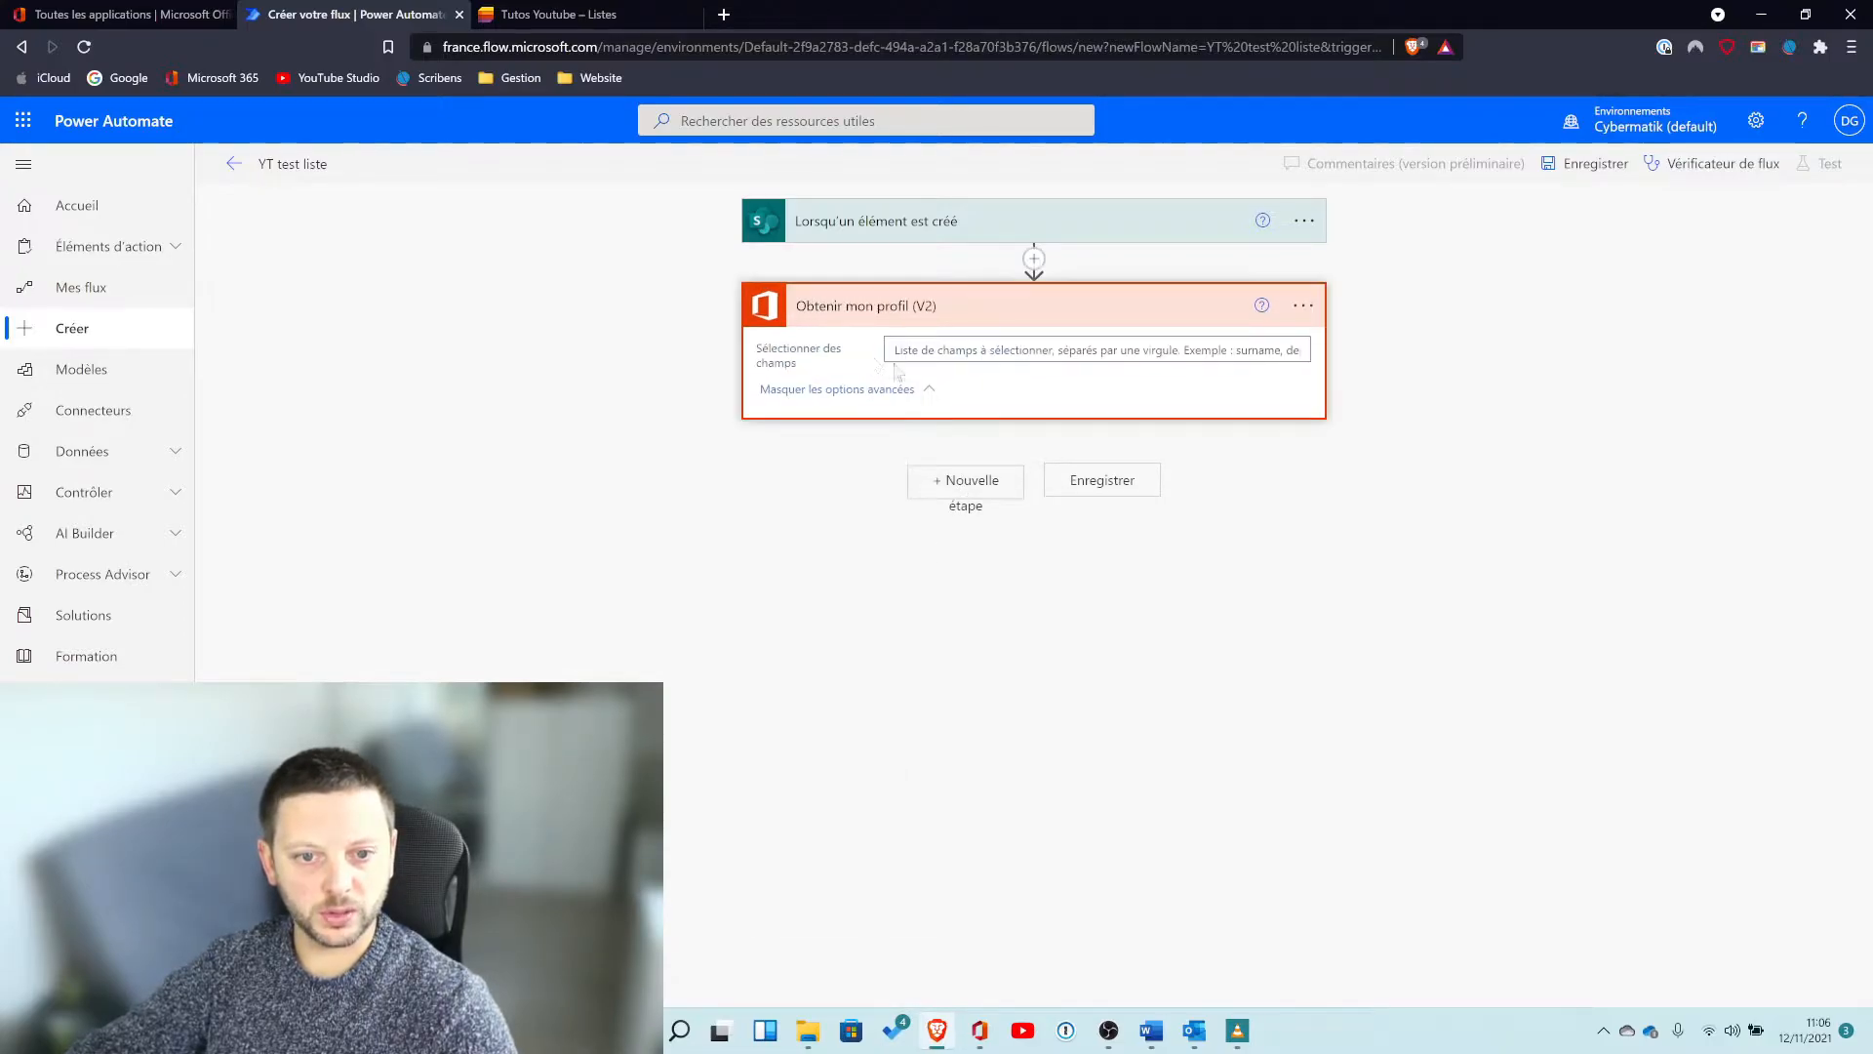
click(1171, 351)
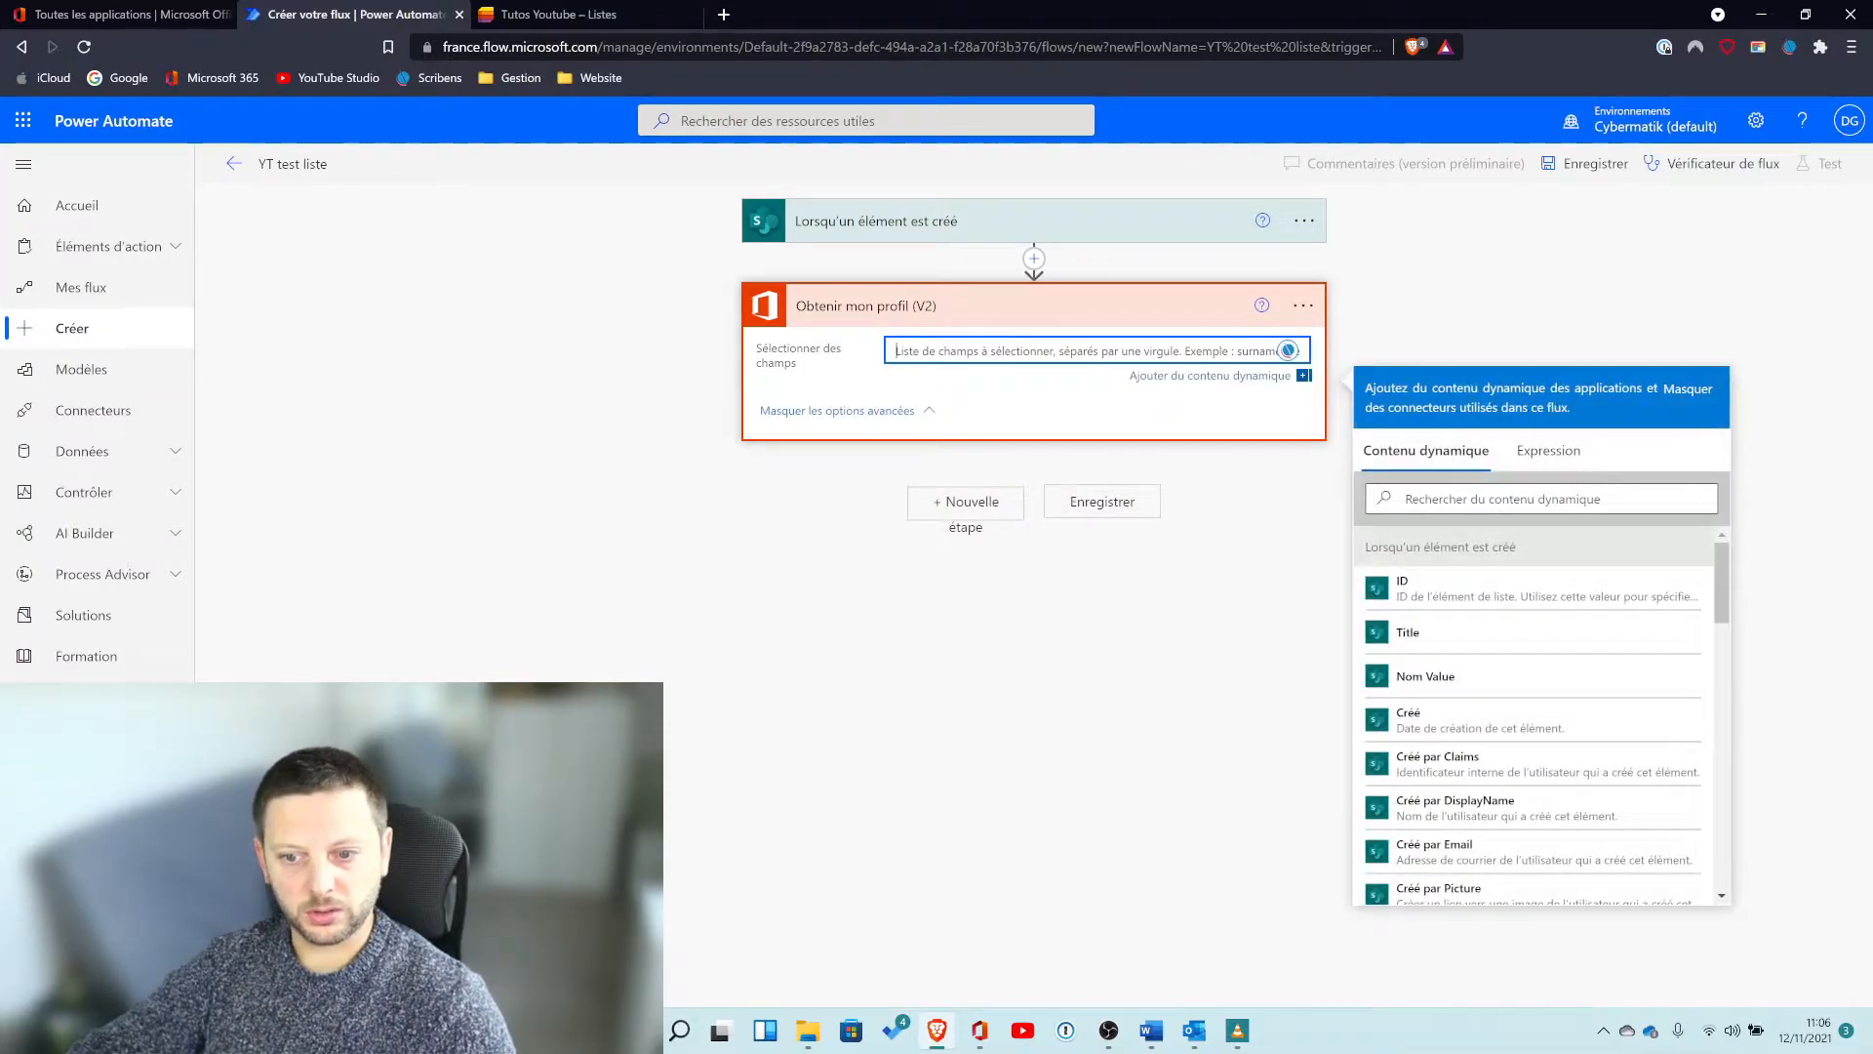
scroll(1515, 663, down, 10)
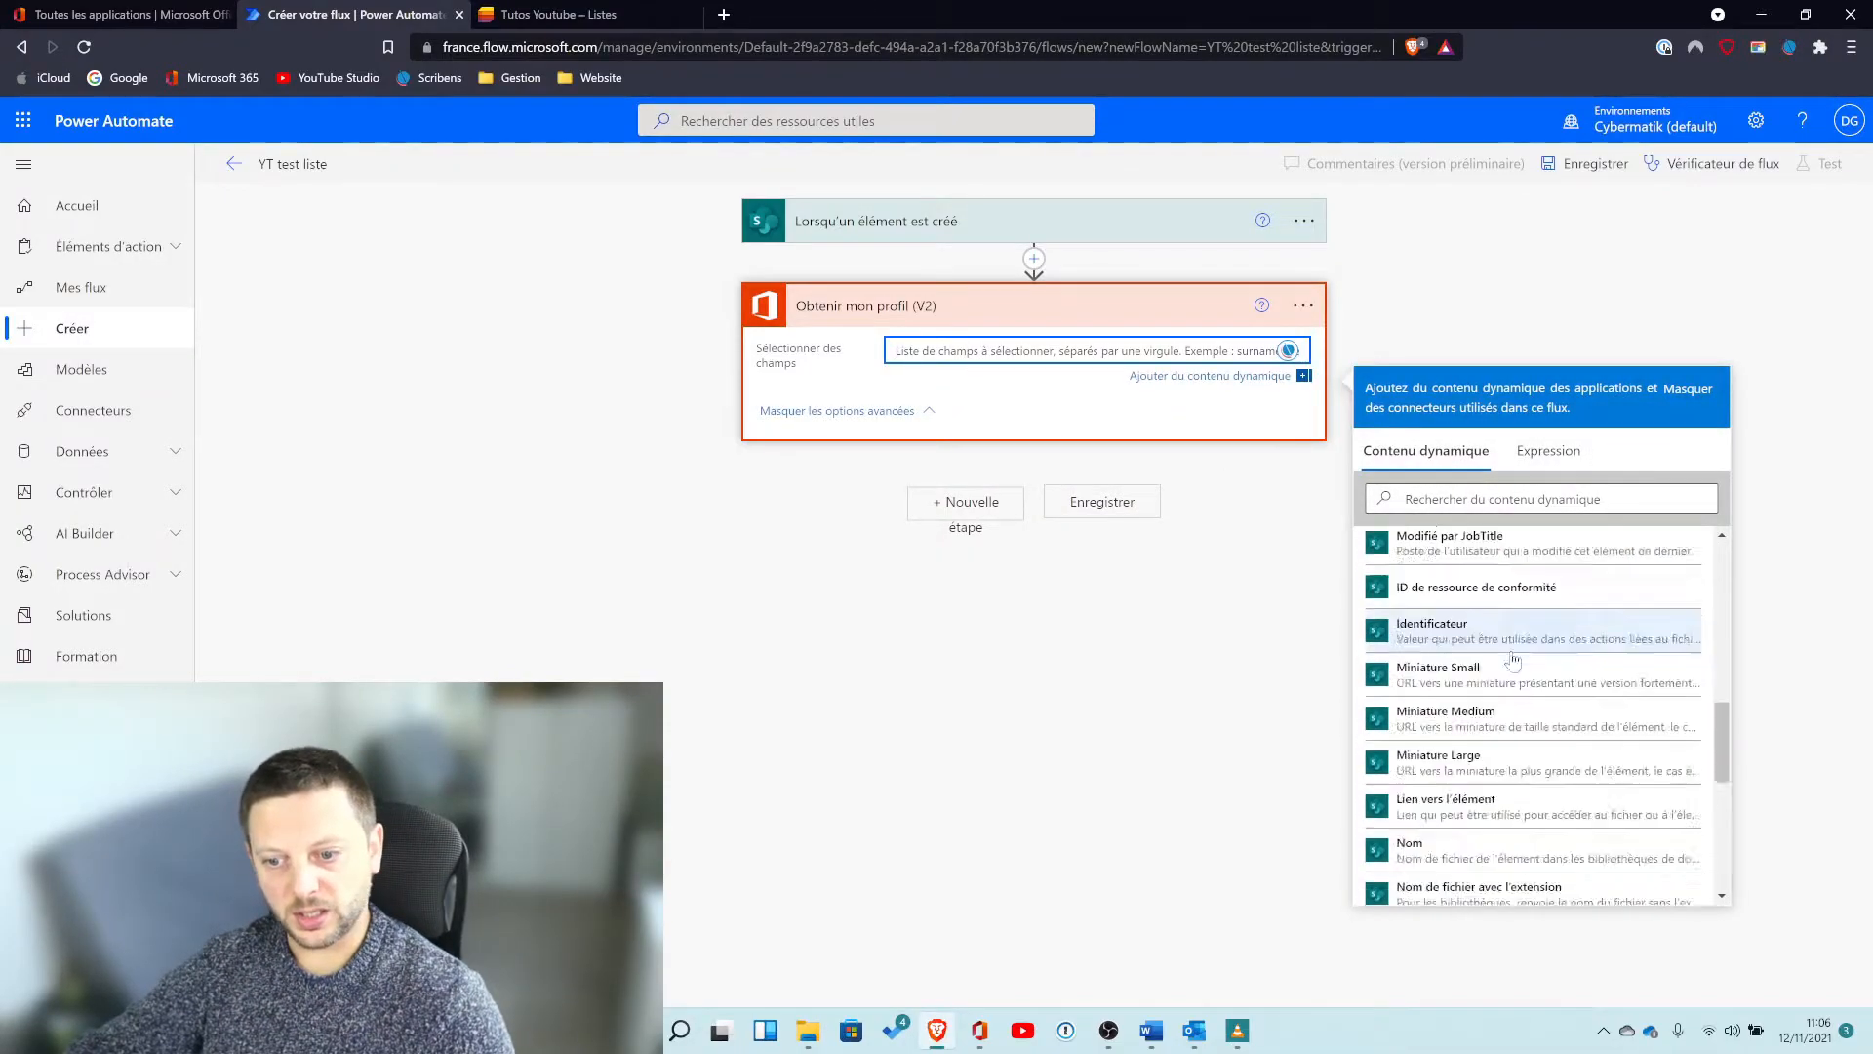
scroll(1515, 664, up, 10)
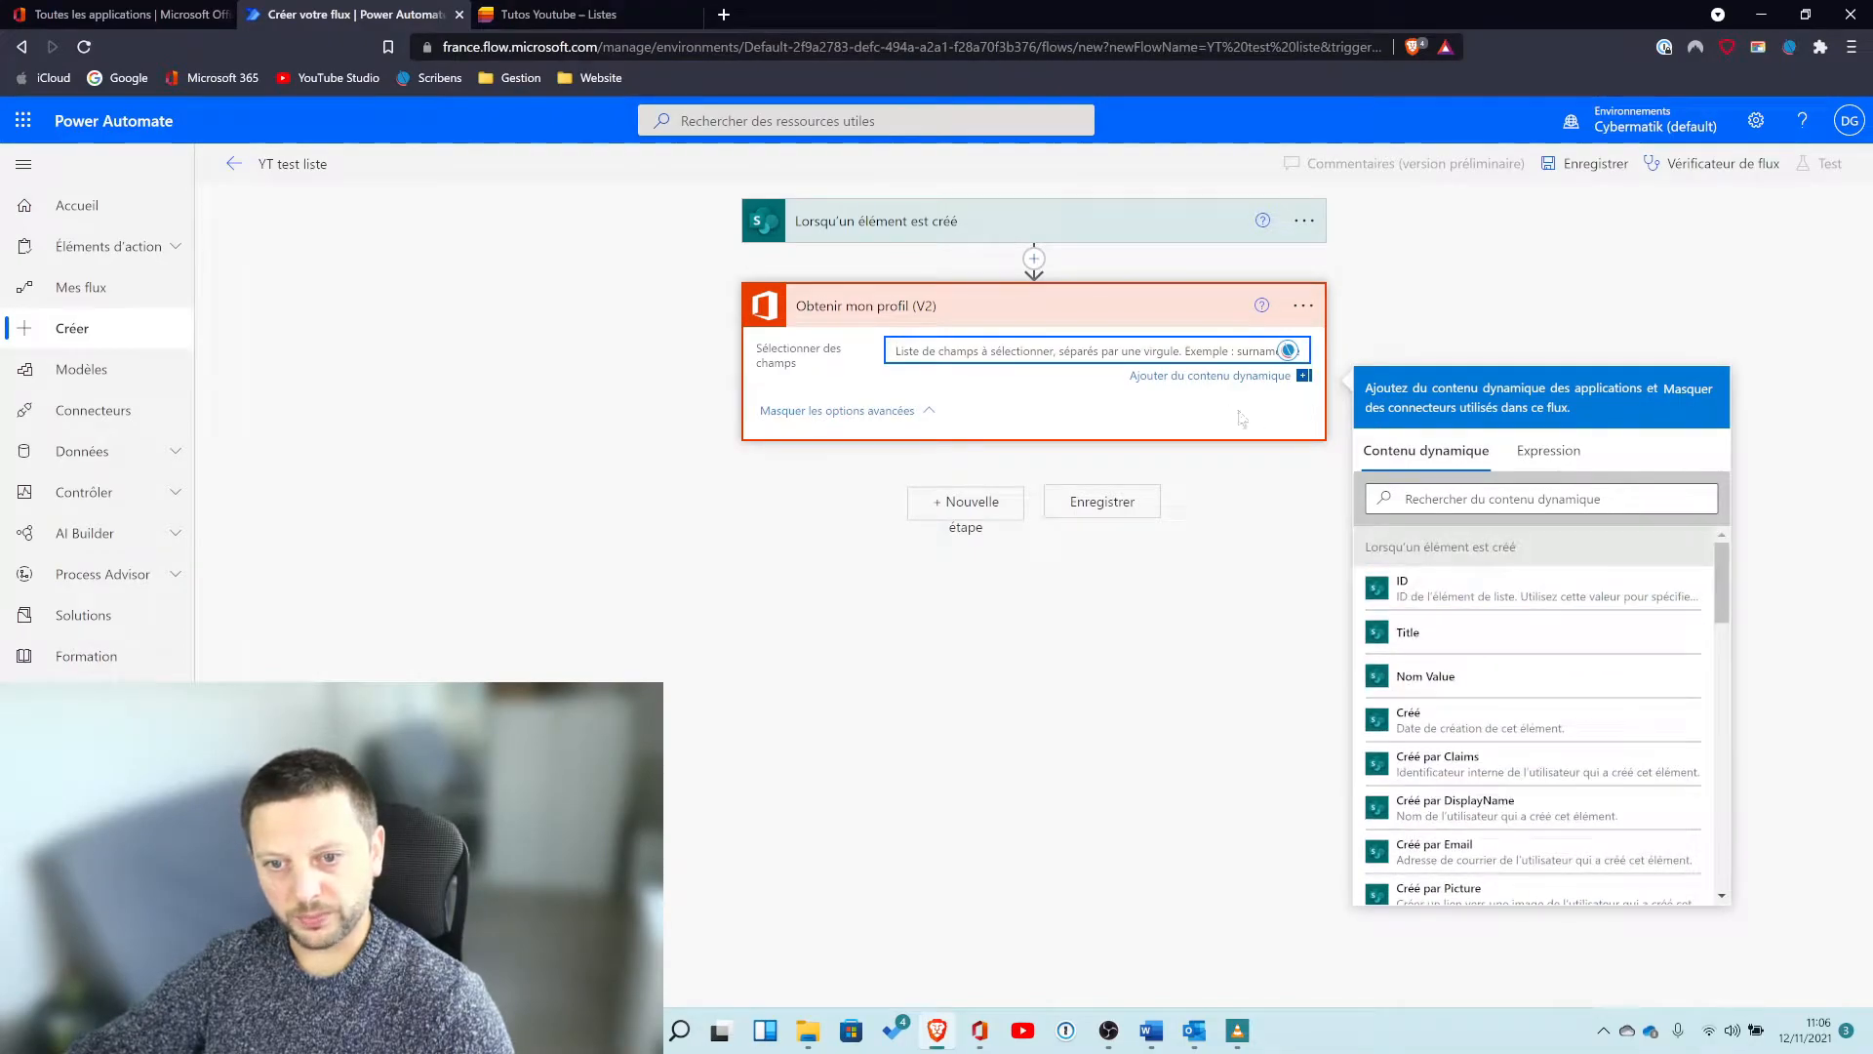
click(1164, 414)
click(935, 310)
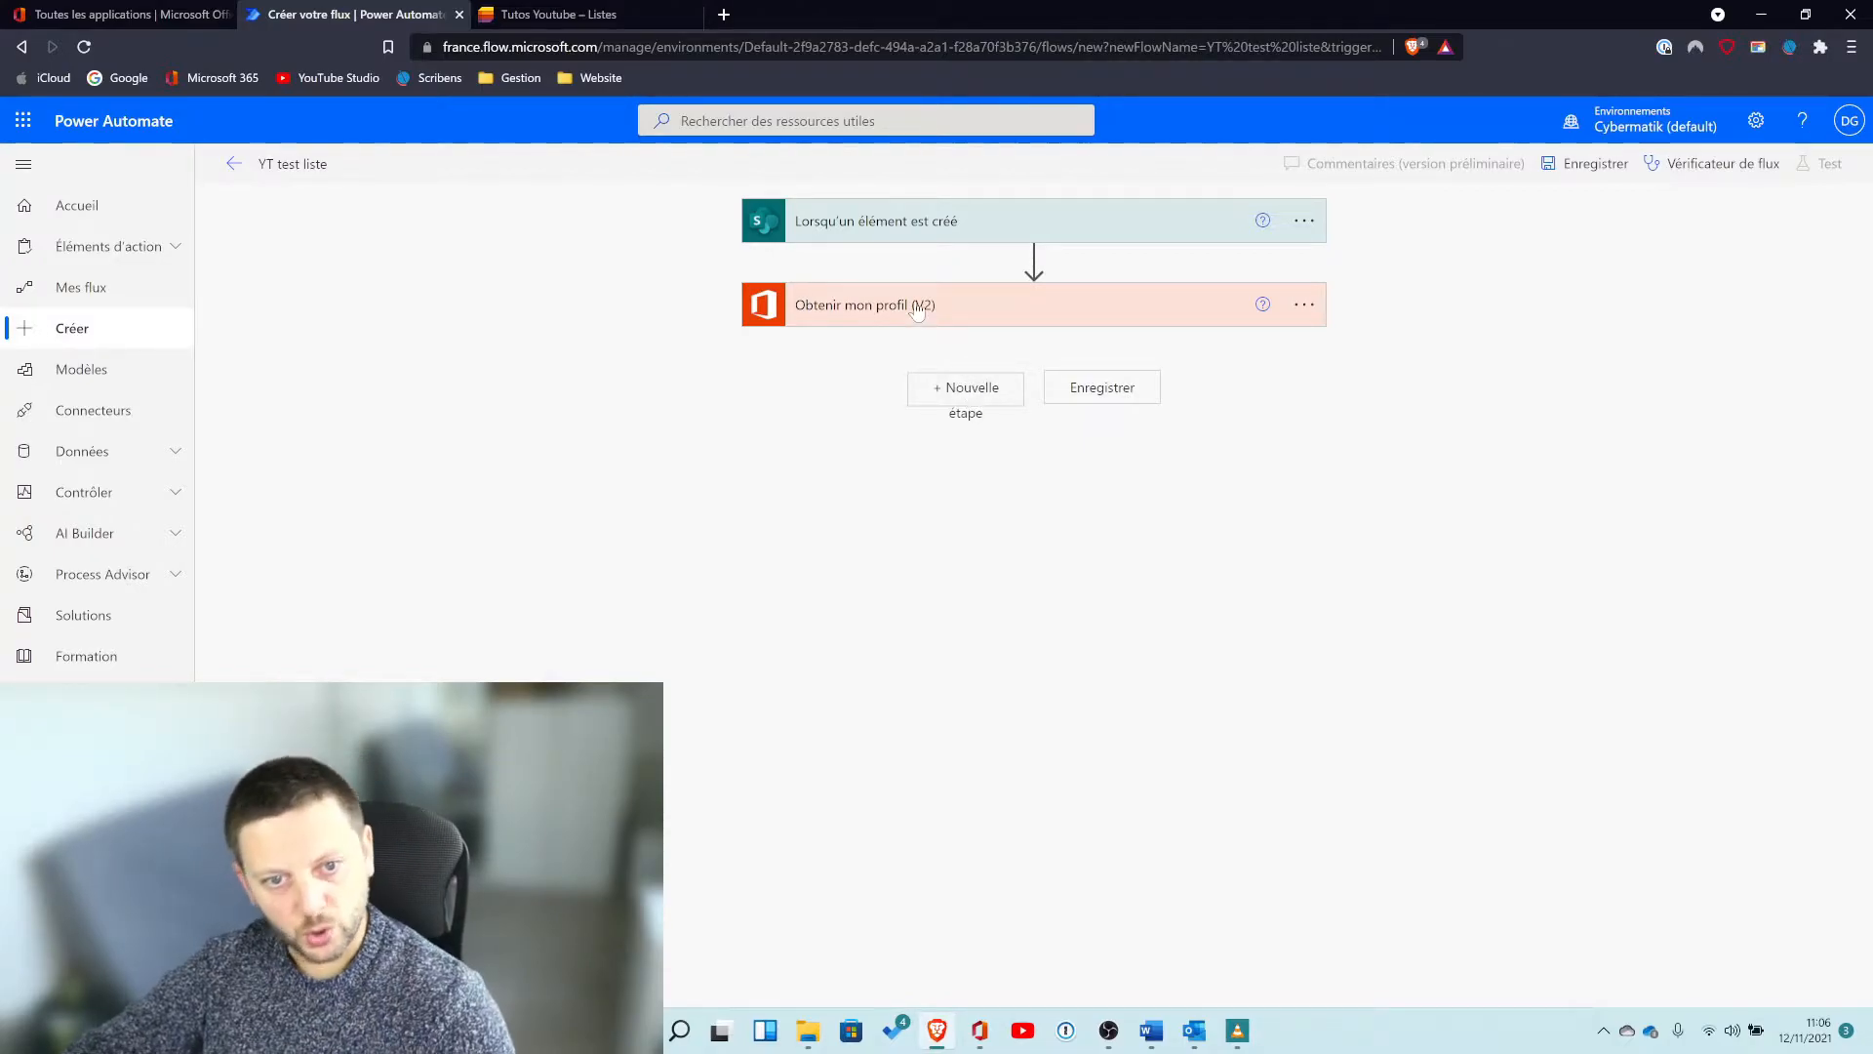
Add a new step, search the connectors for "outlook" and choose the Office 365 Outlook connector.
click(972, 388)
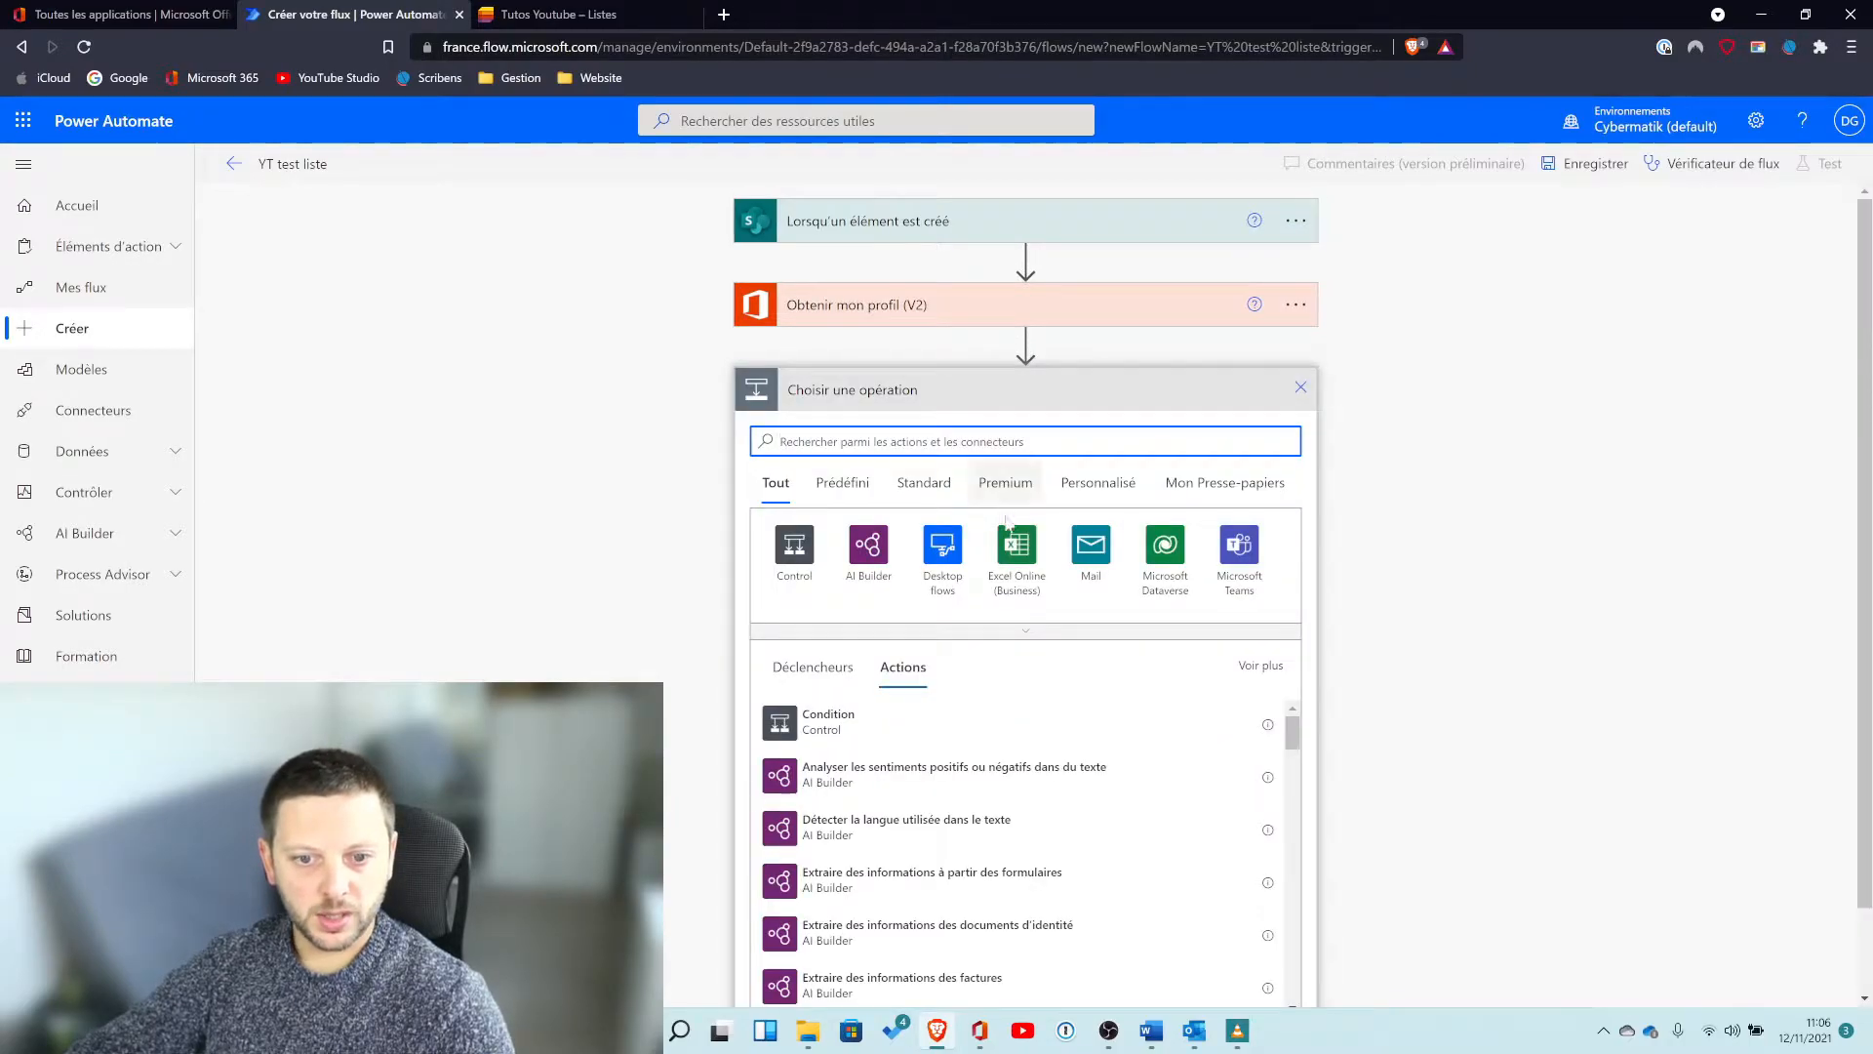
click(996, 636)
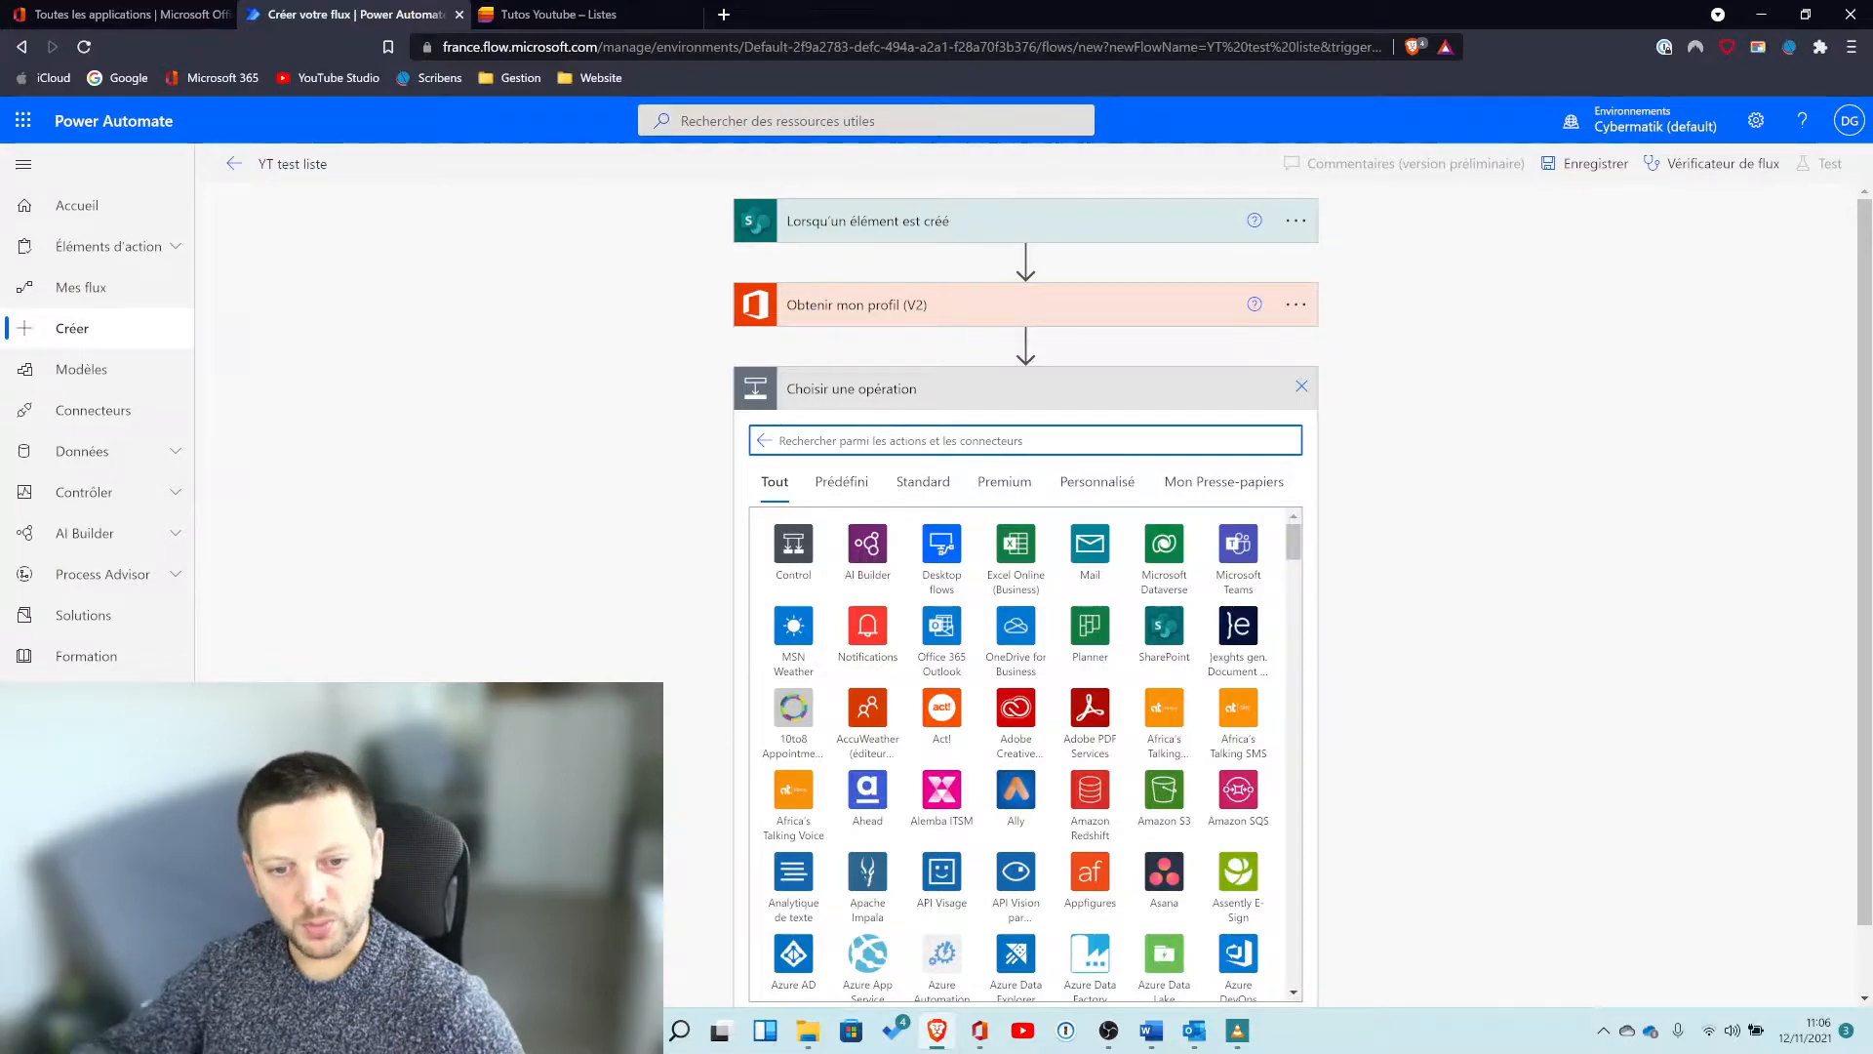
text(outlook)
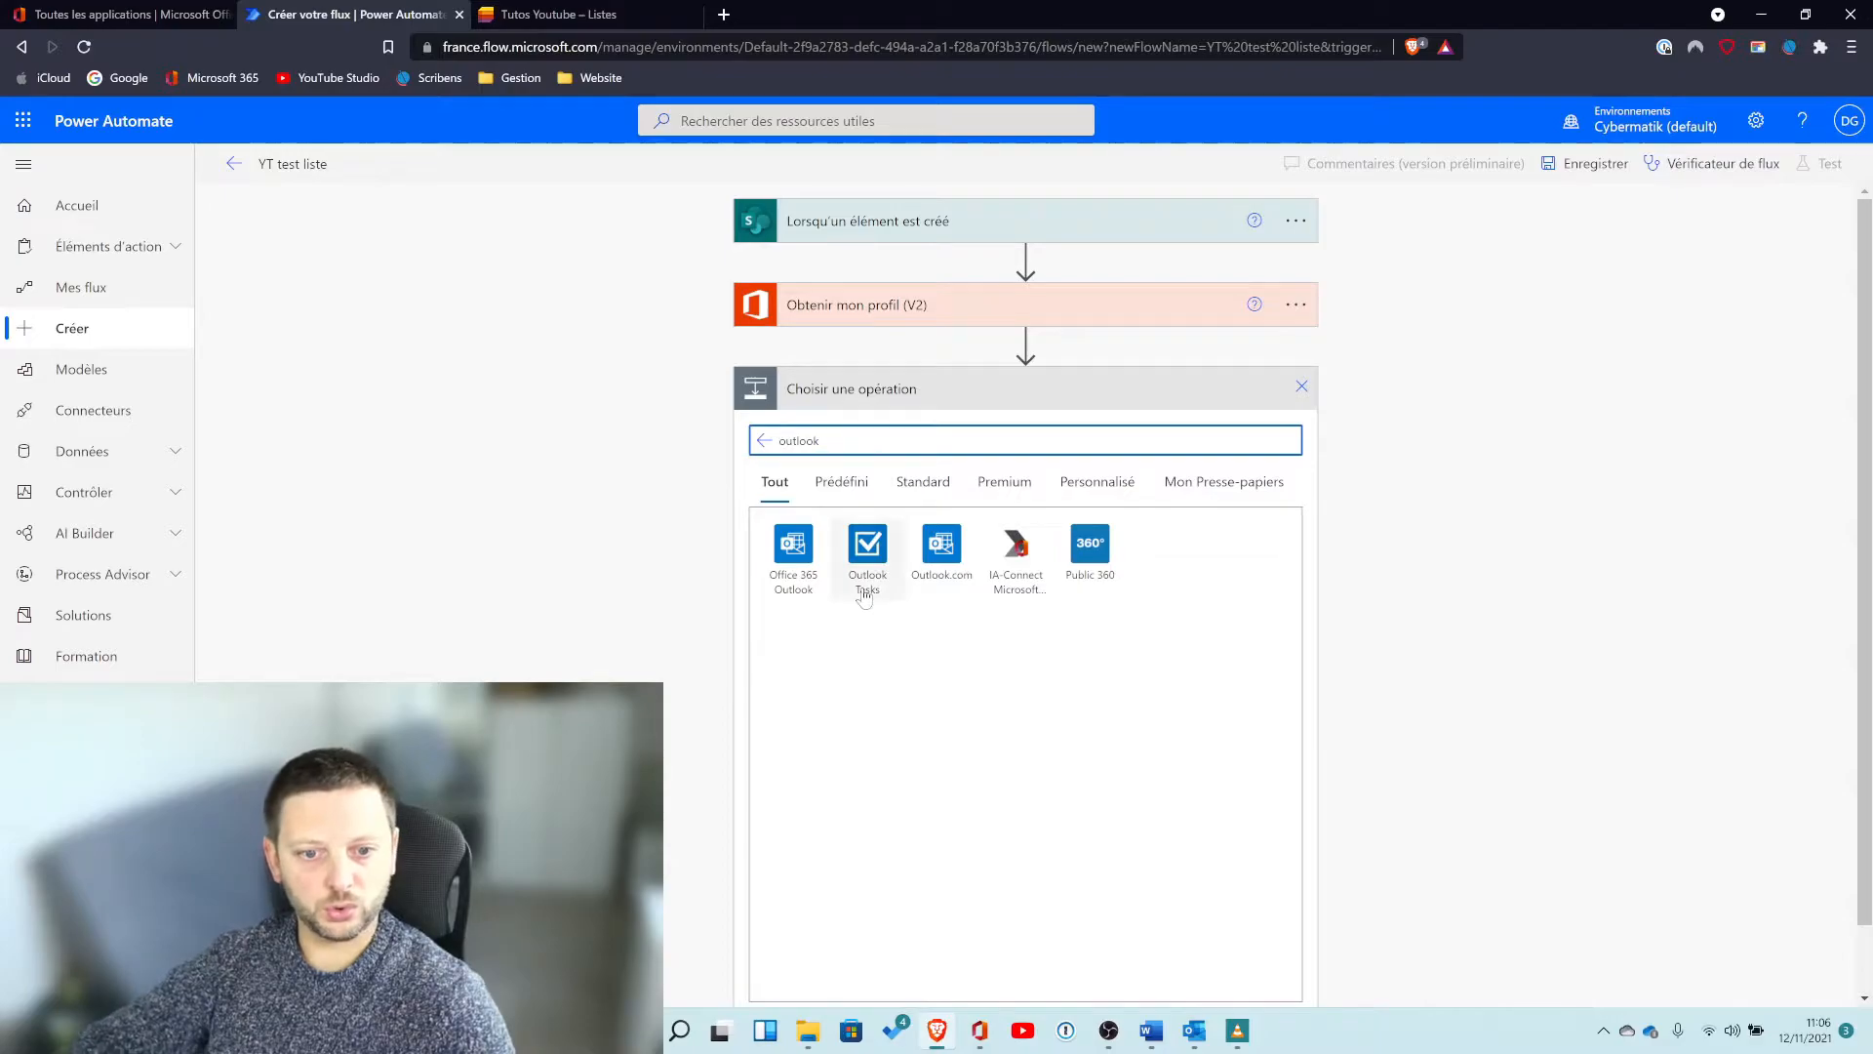
click(793, 544)
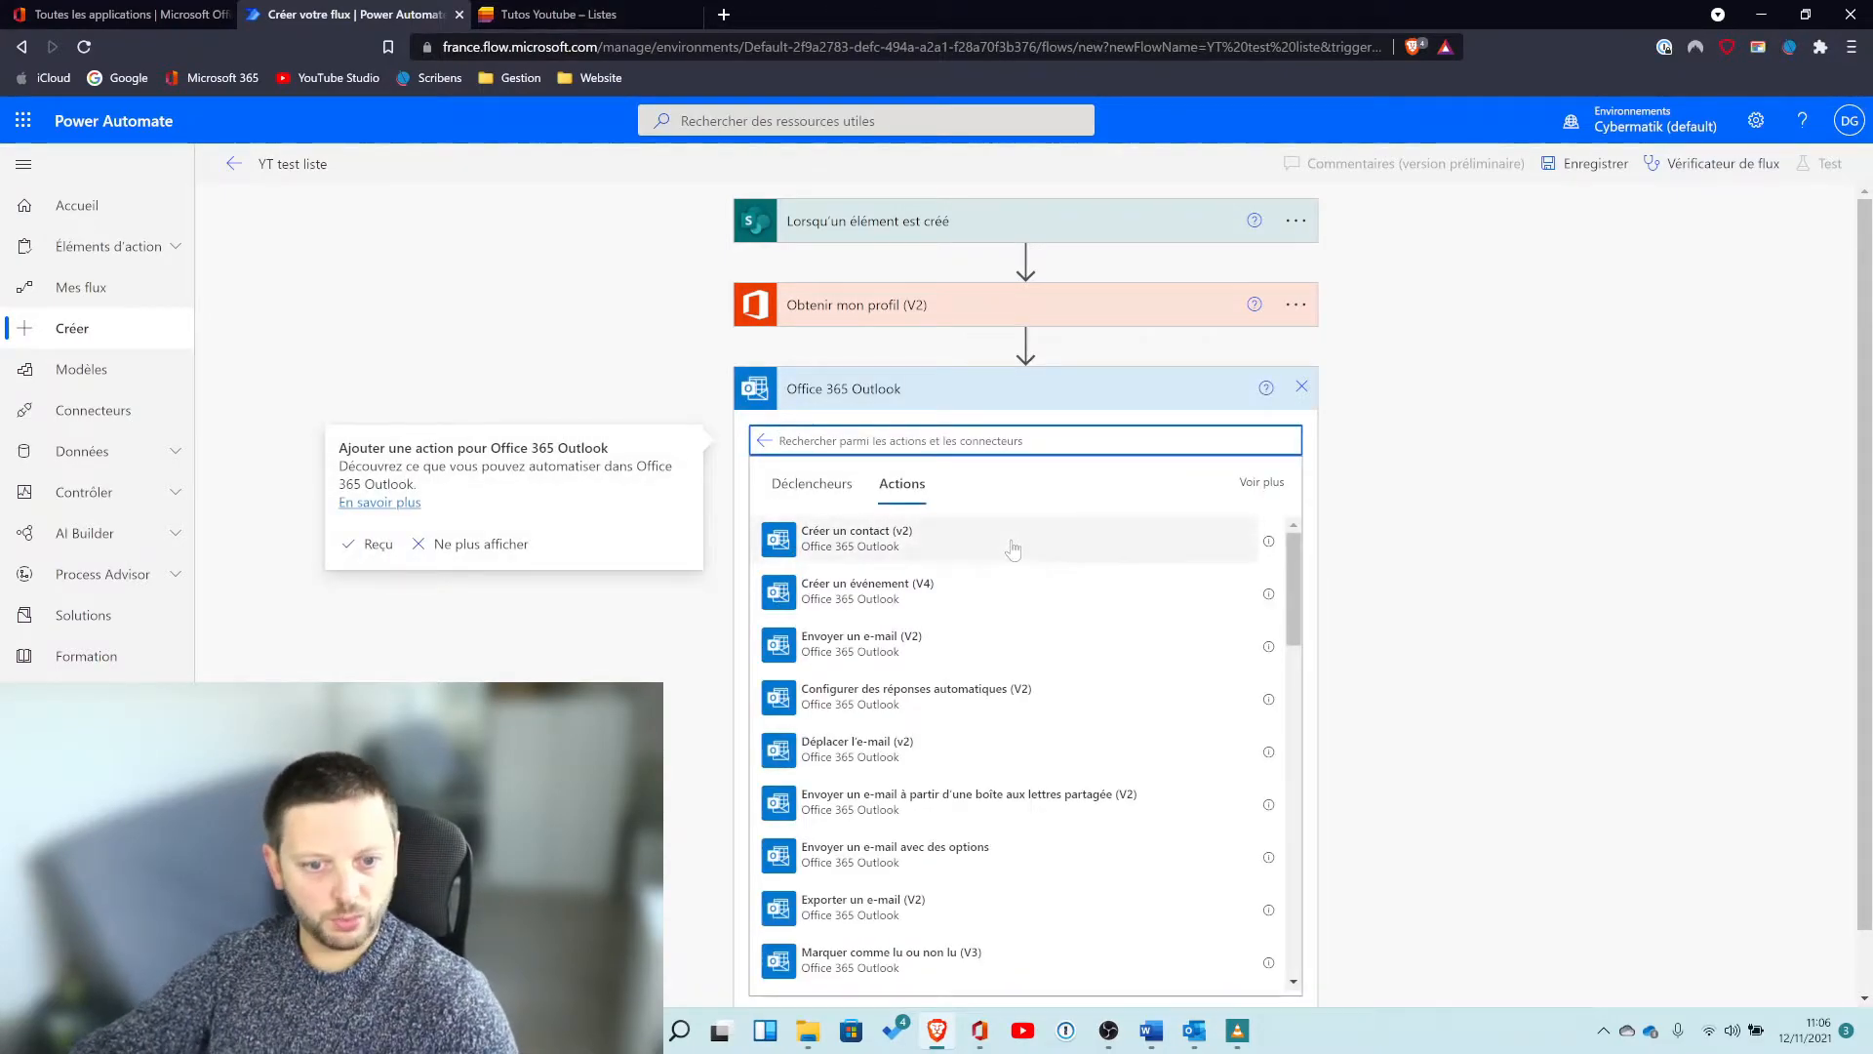
Browse the Office 365 Outlook actions and add the "Envoyer un e-mail (V2)" action.
scroll(1104, 656, down, 8)
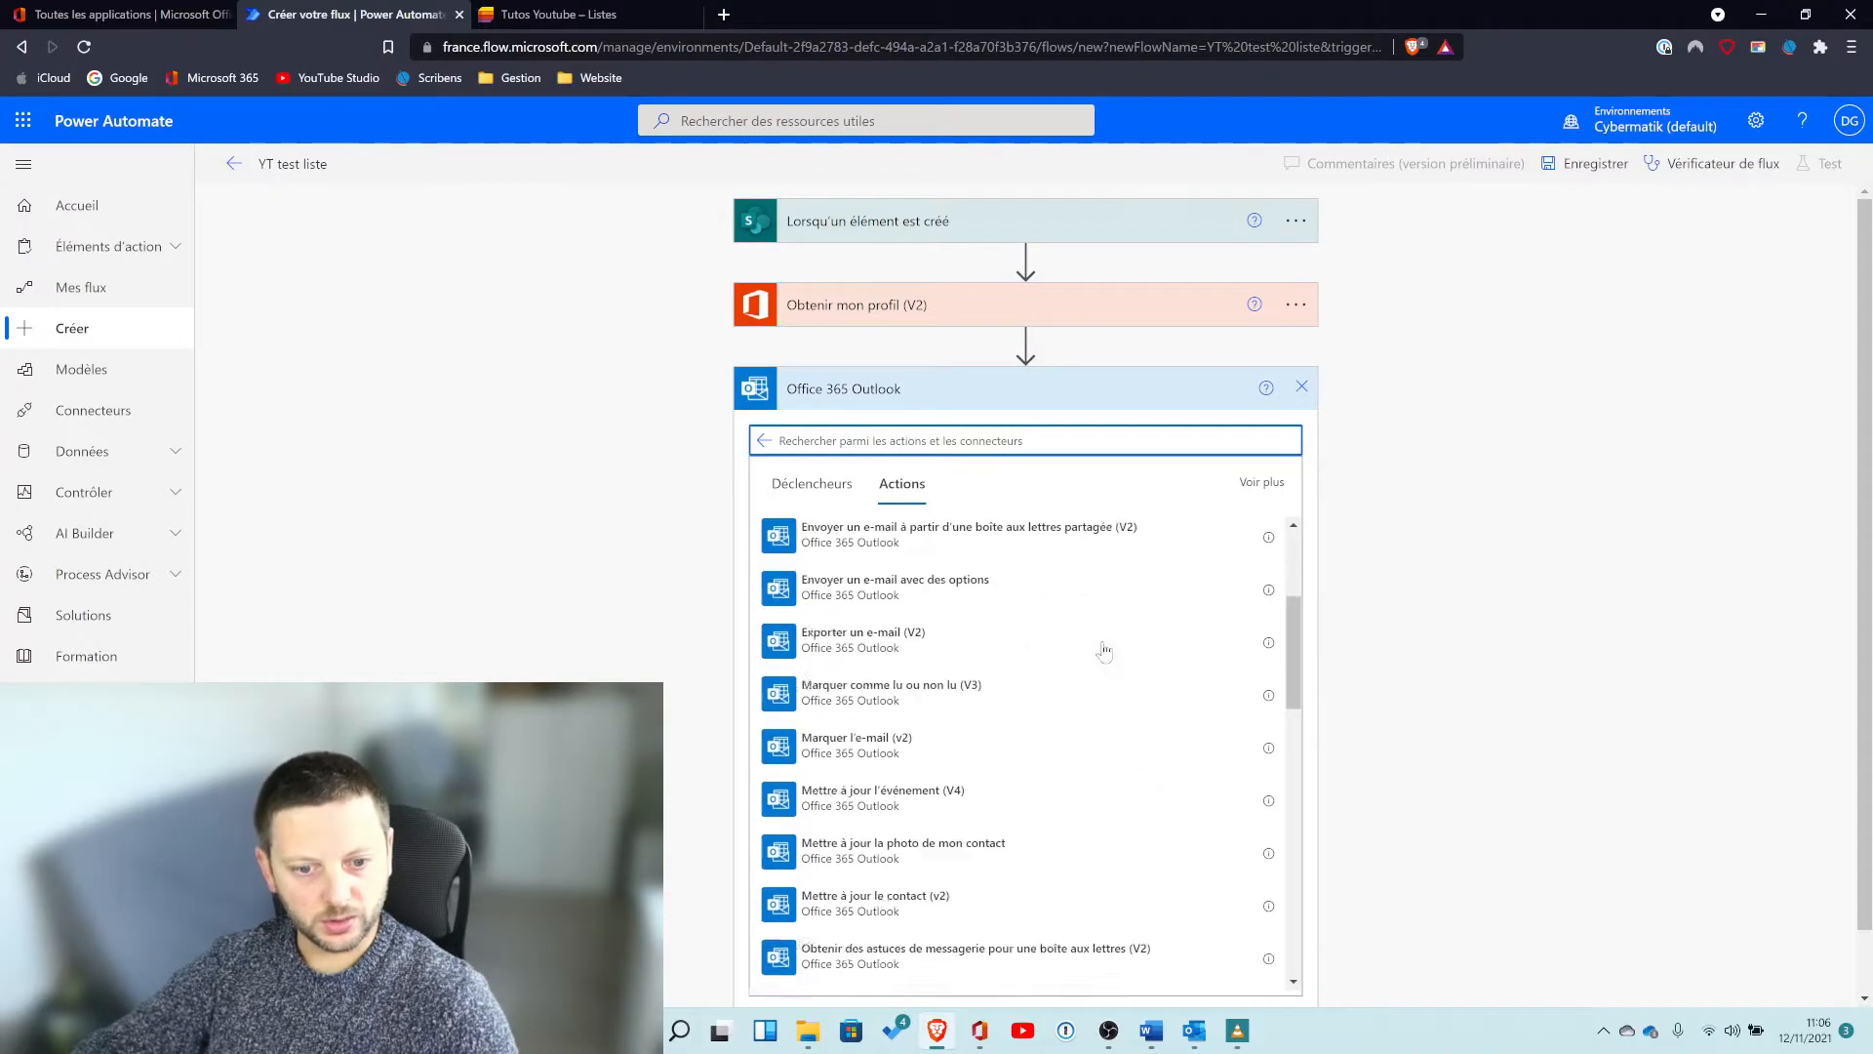
scroll(1104, 647, down, 8)
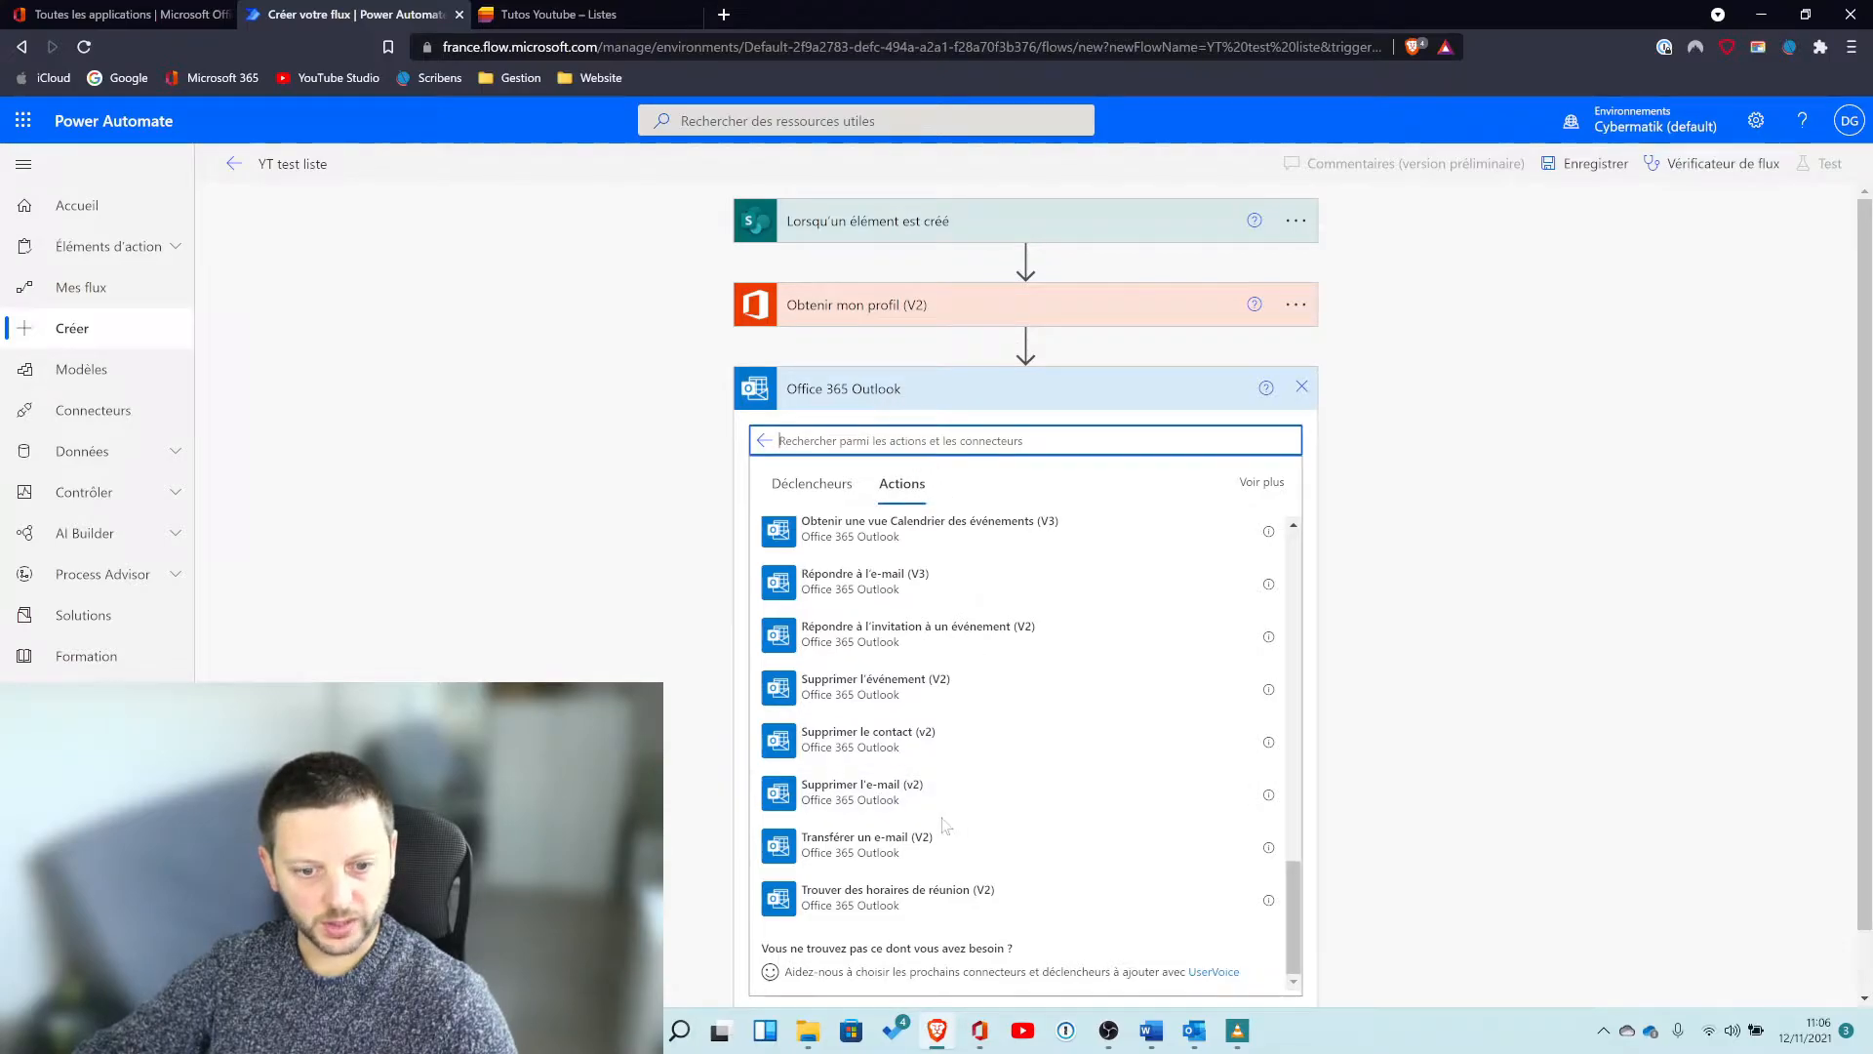
scroll(937, 741, up, 6)
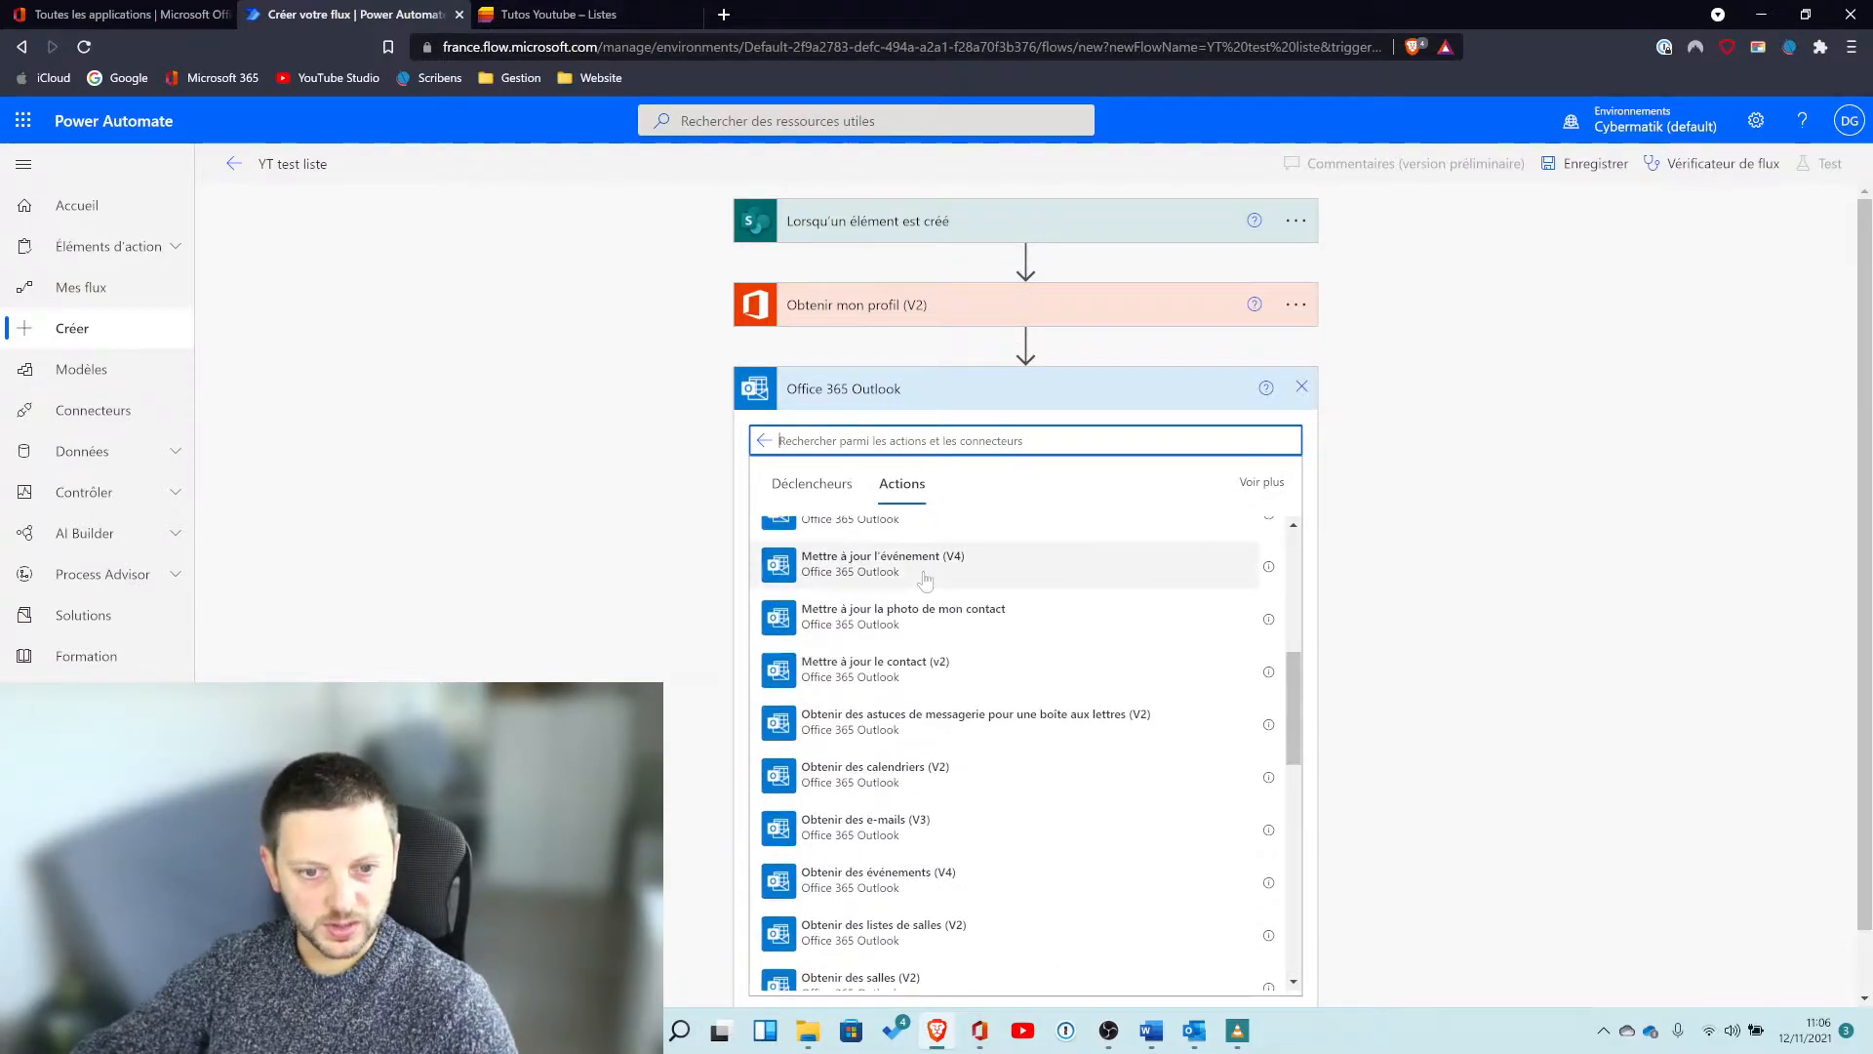
scroll(938, 790, down, 2)
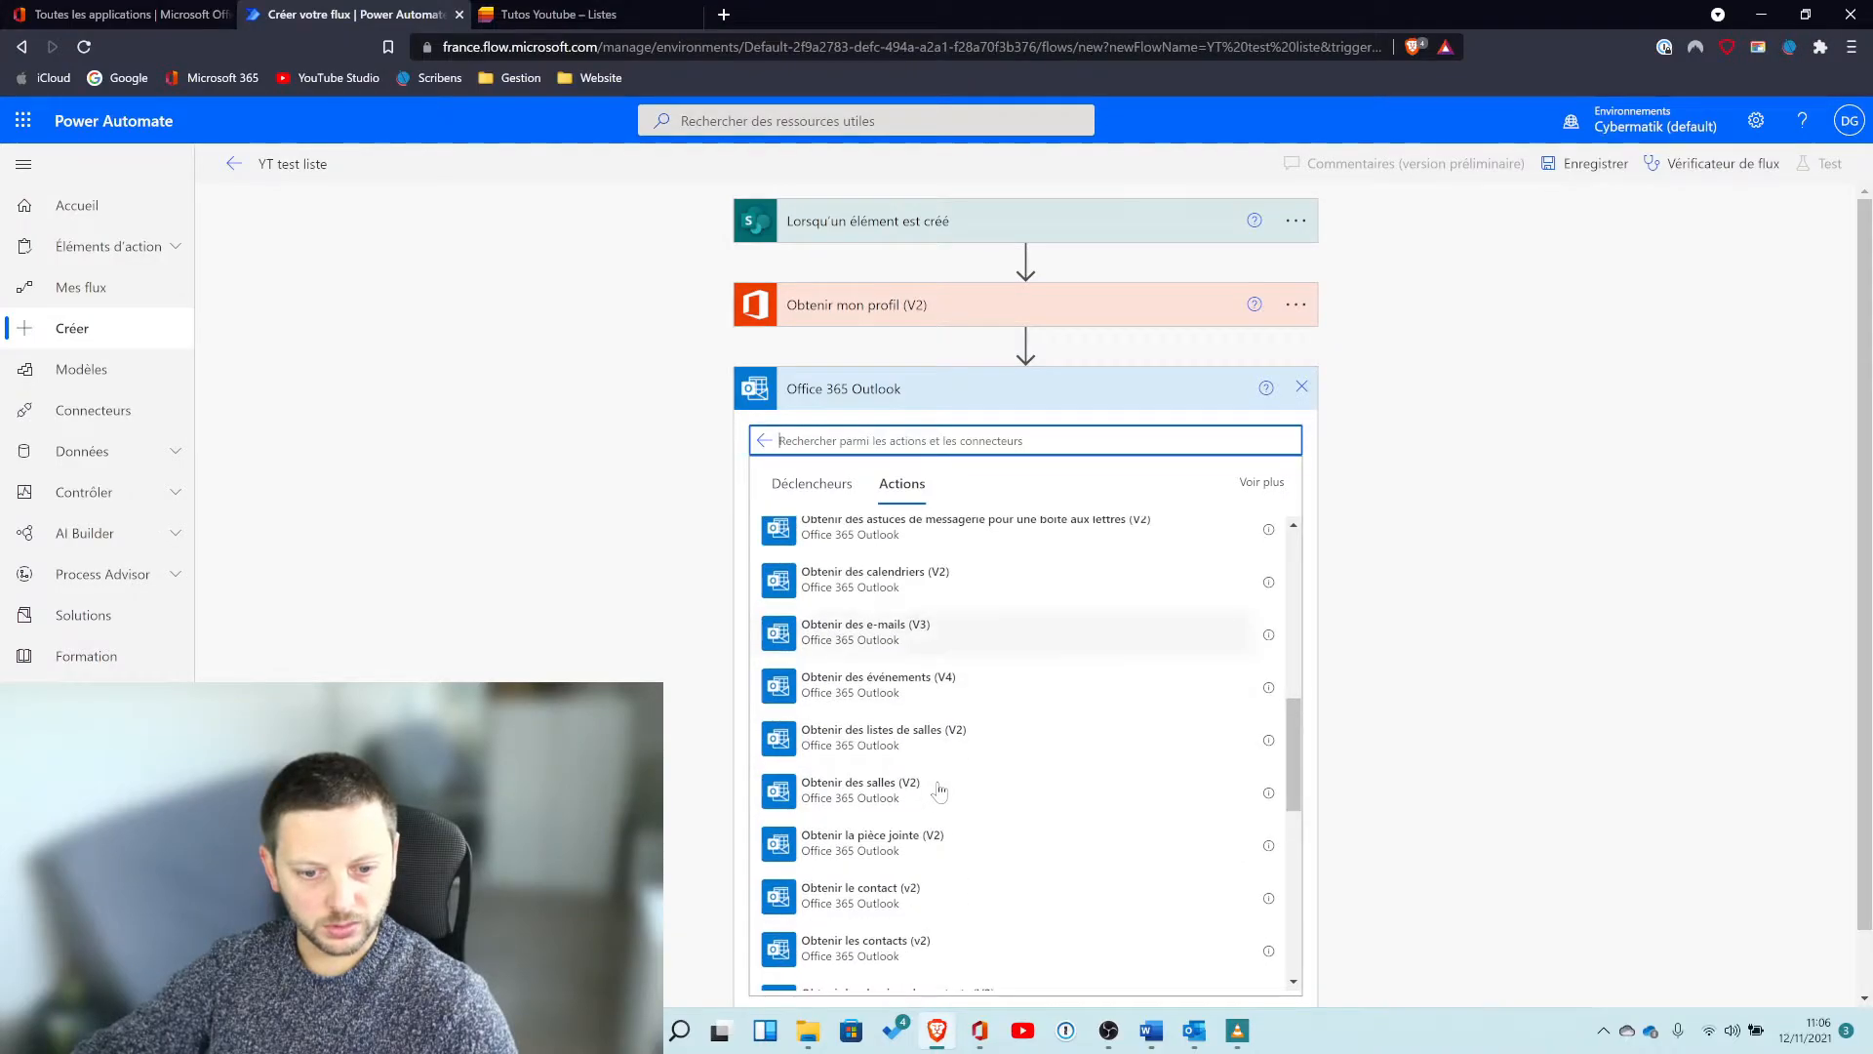
scroll(919, 891, down, 4)
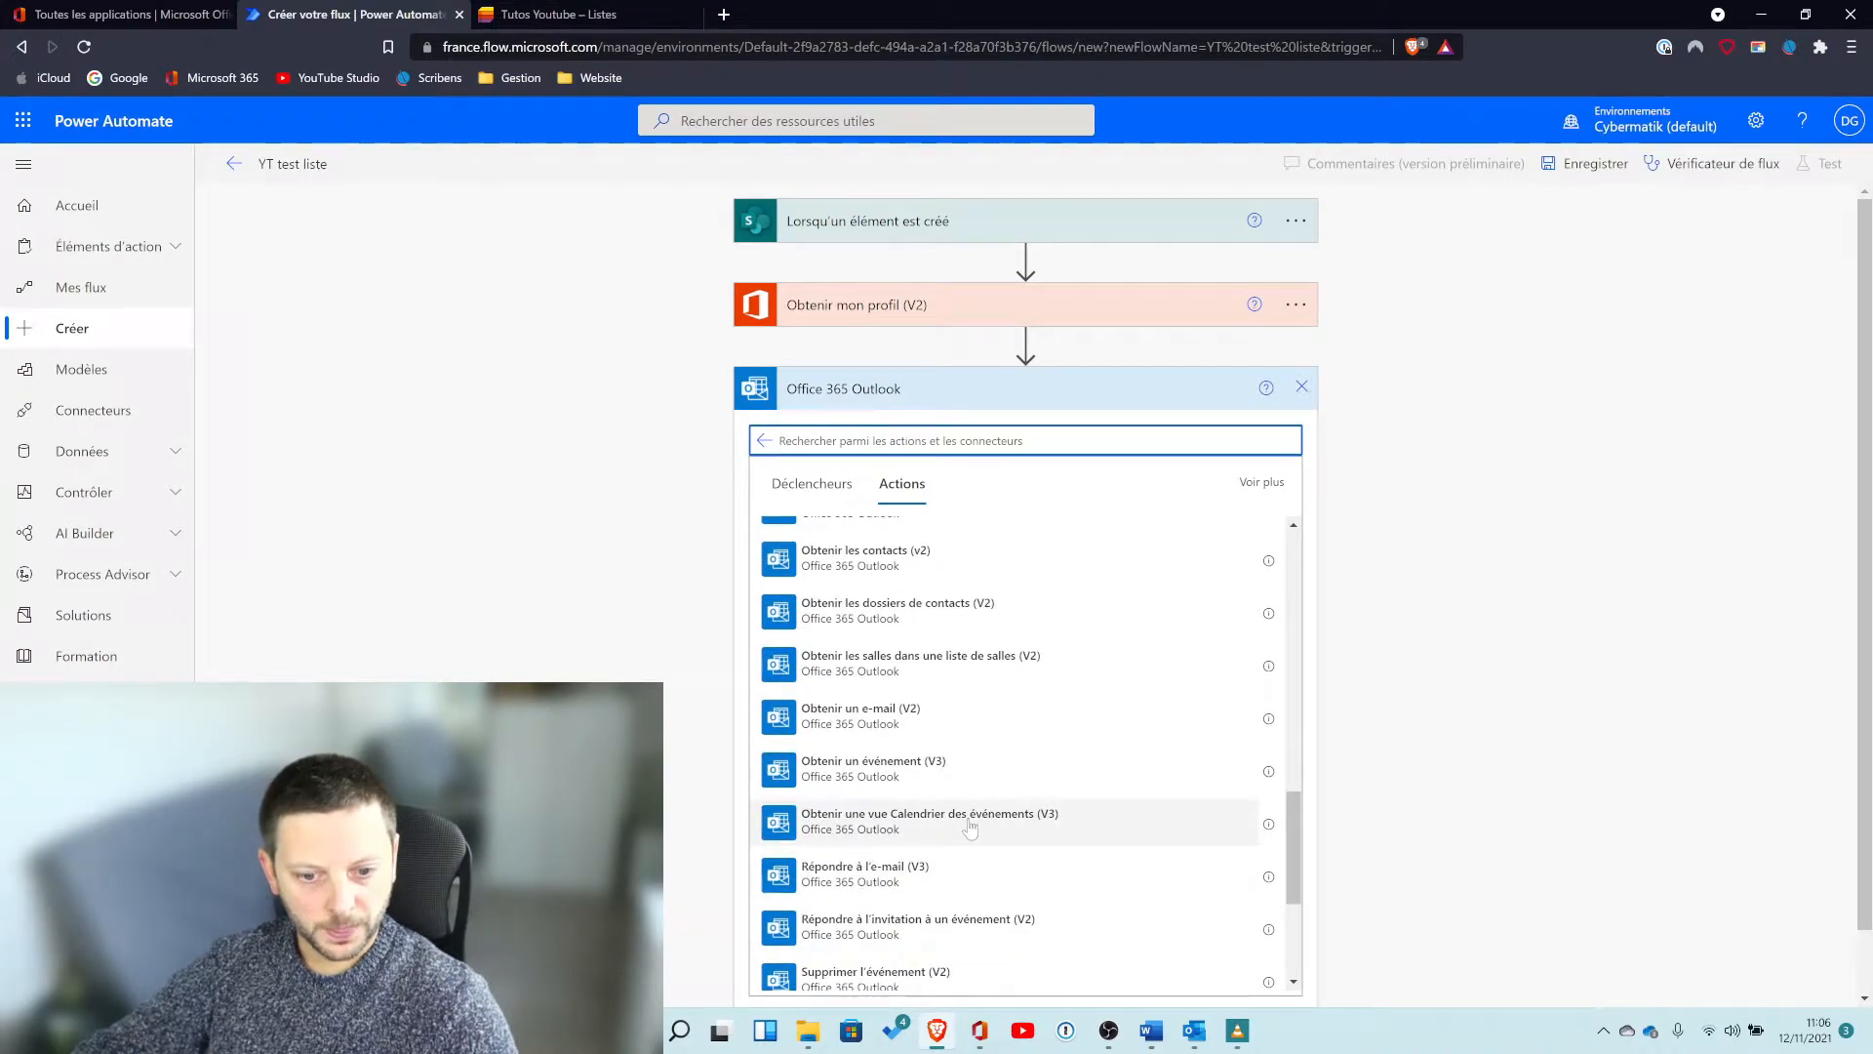
scroll(971, 827, down, 2)
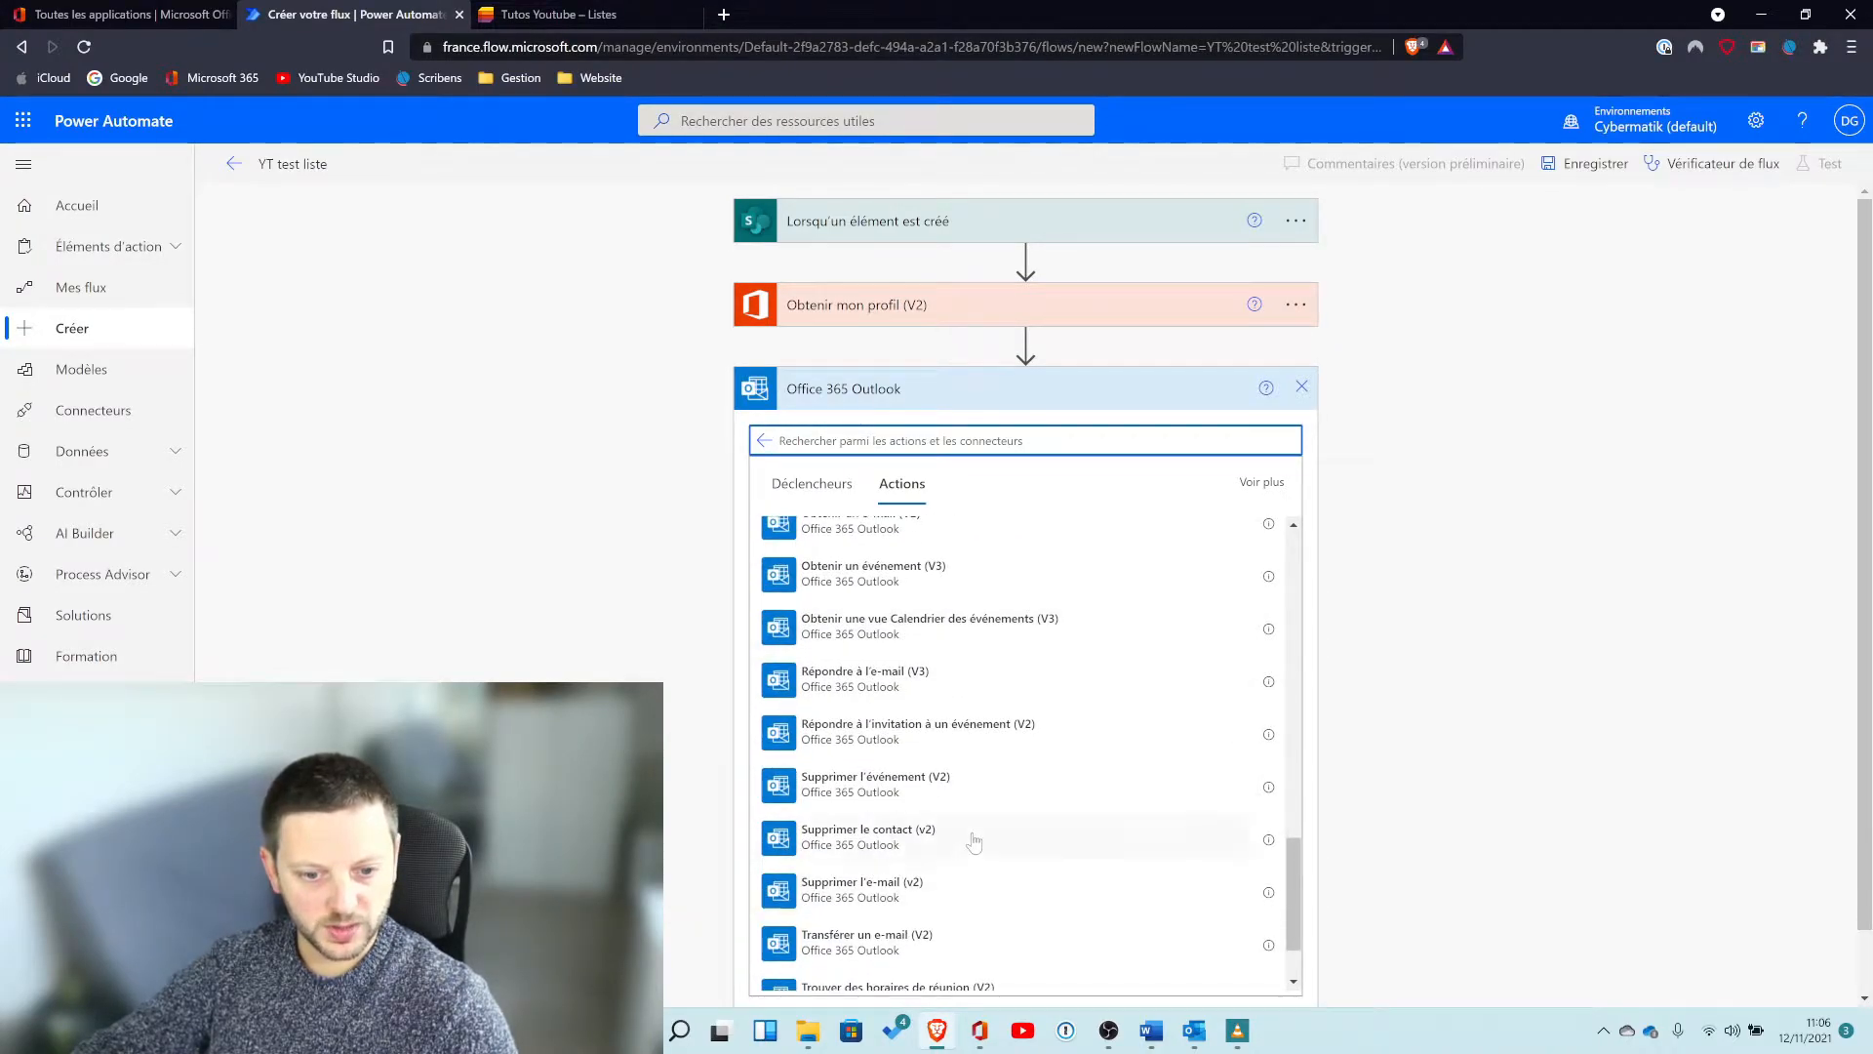
scroll(974, 841, down, 2)
scroll(977, 836, up, 6)
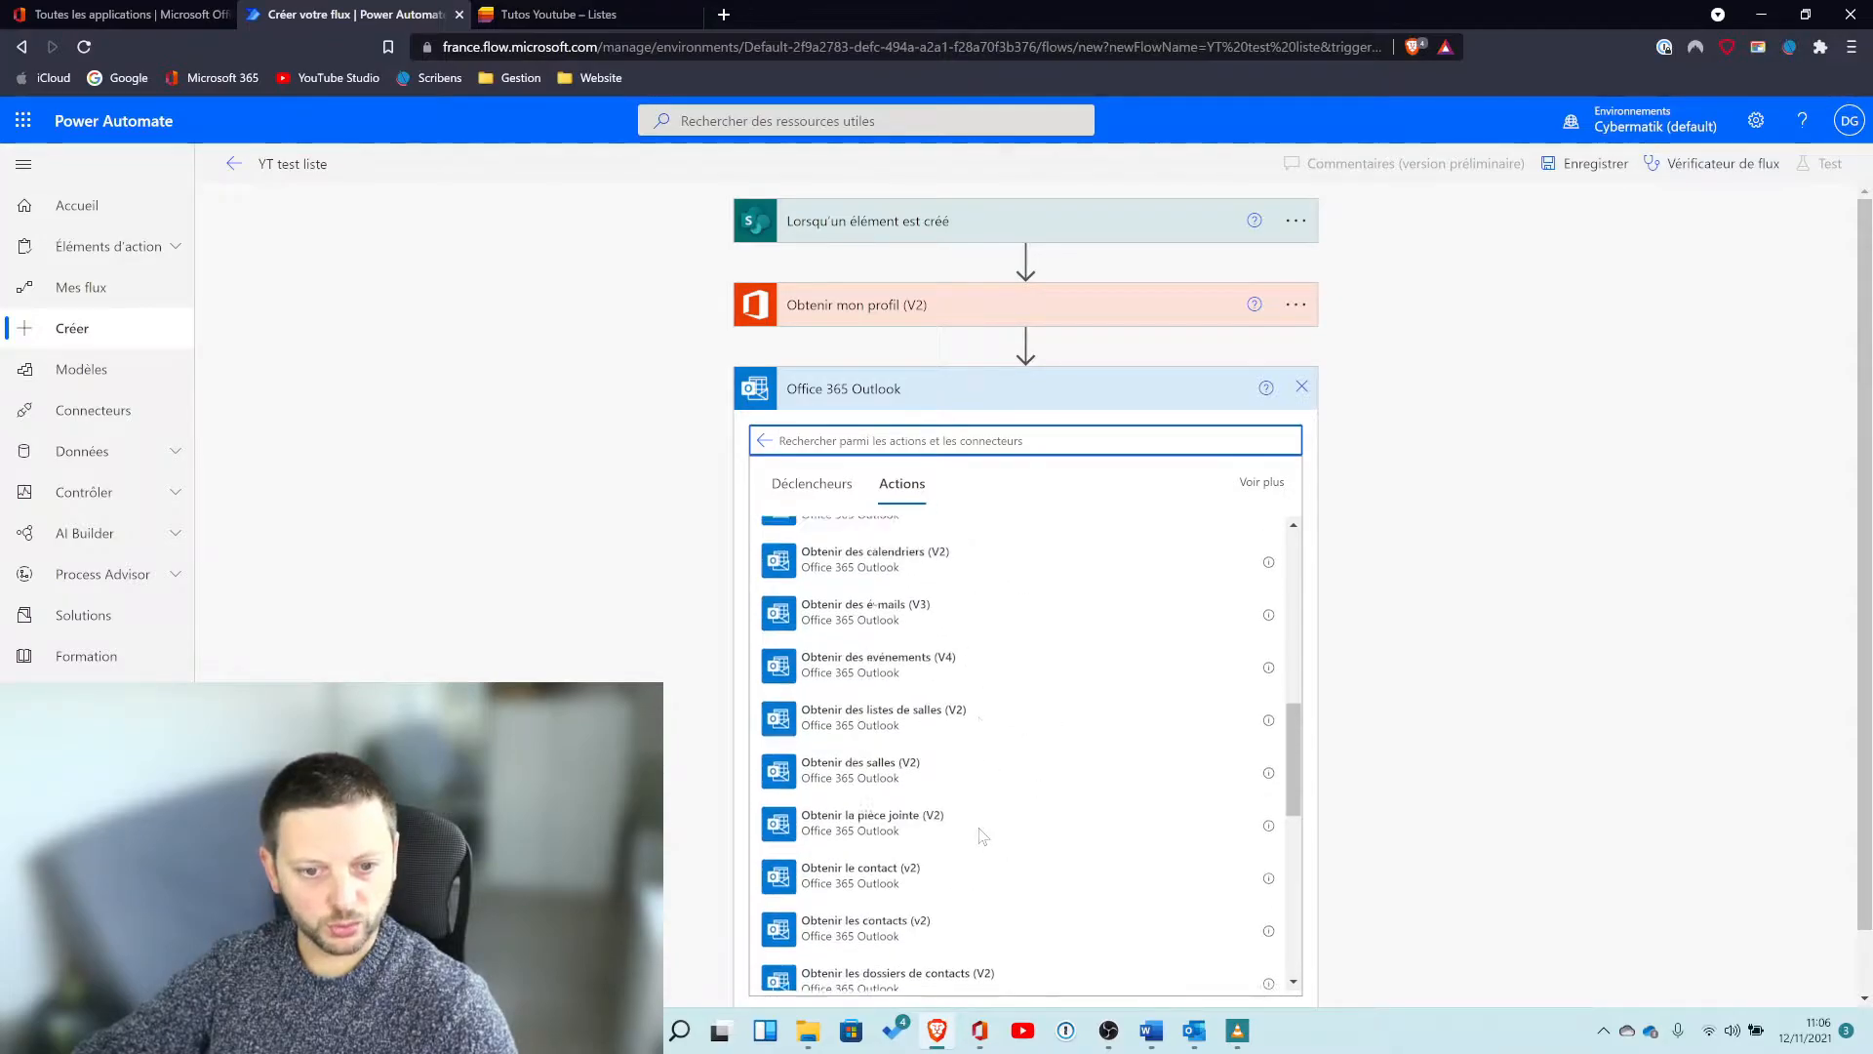
scroll(979, 836, up, 3)
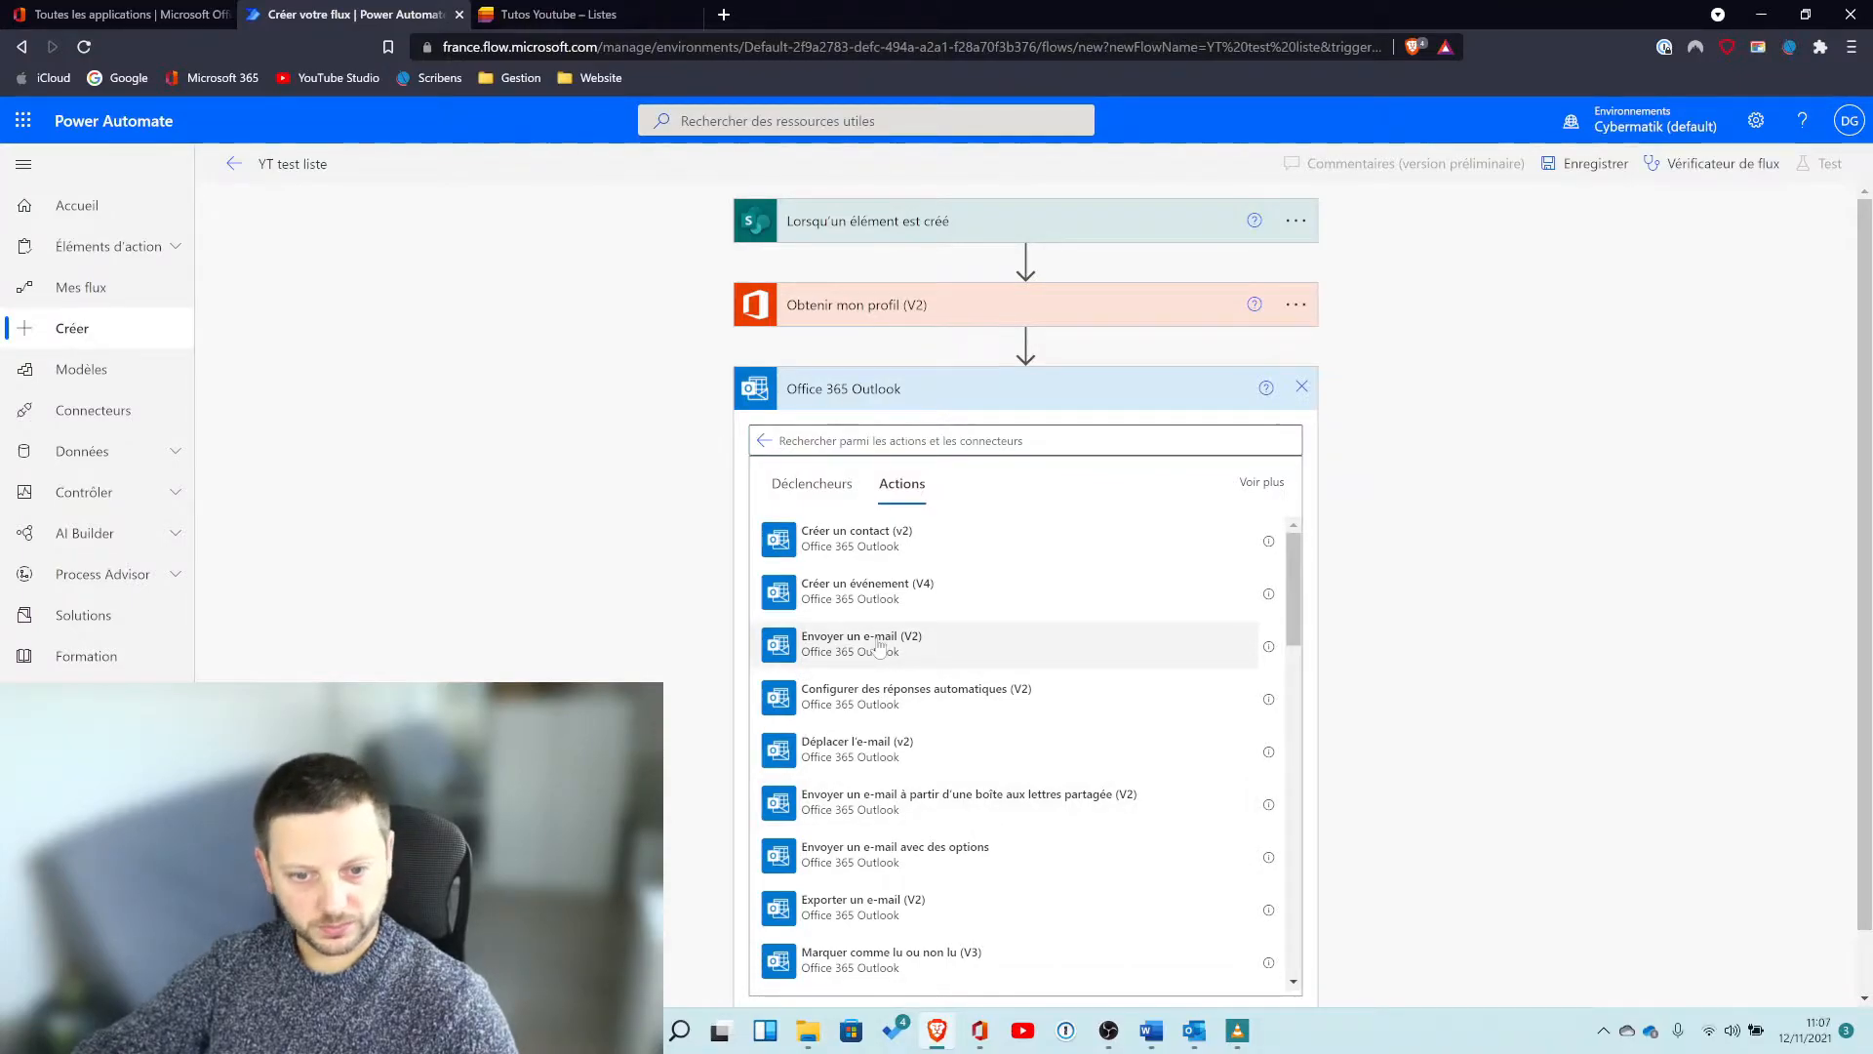
click(879, 644)
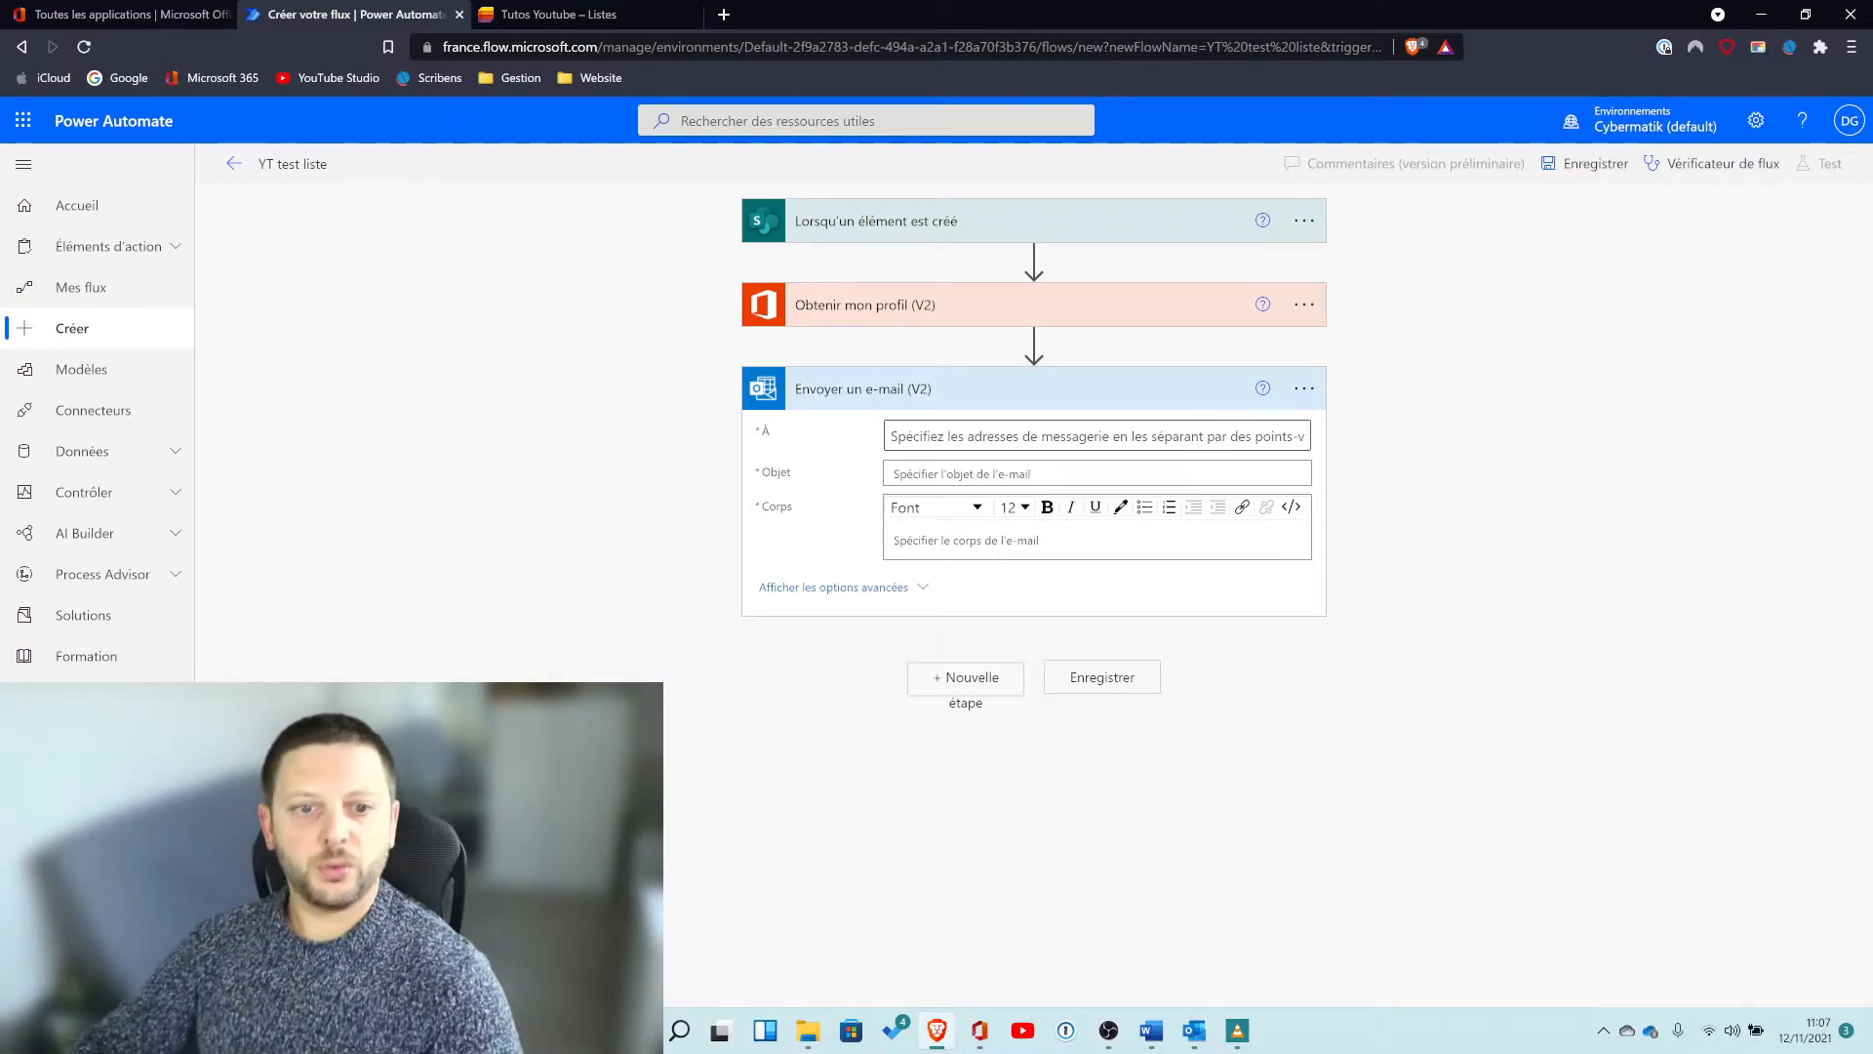
Open the dynamic content list for the email's À recipient field.
click(1035, 436)
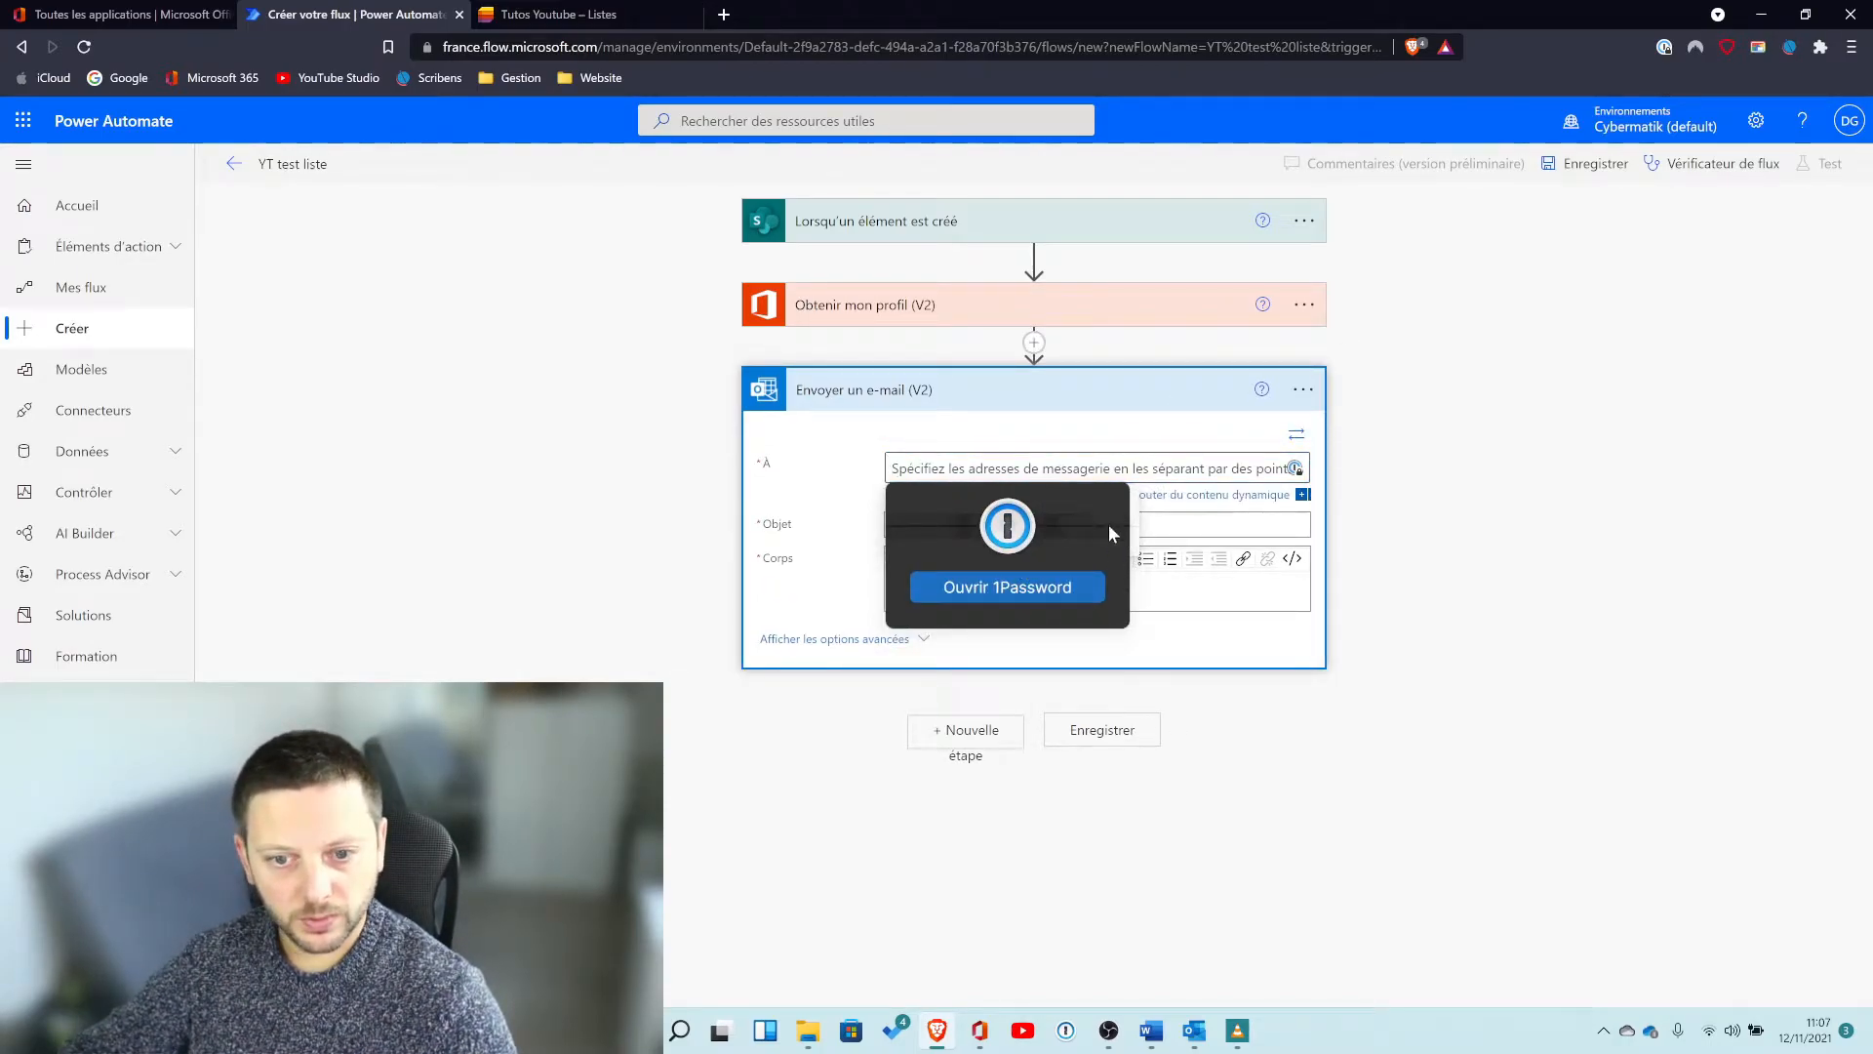
click(1133, 543)
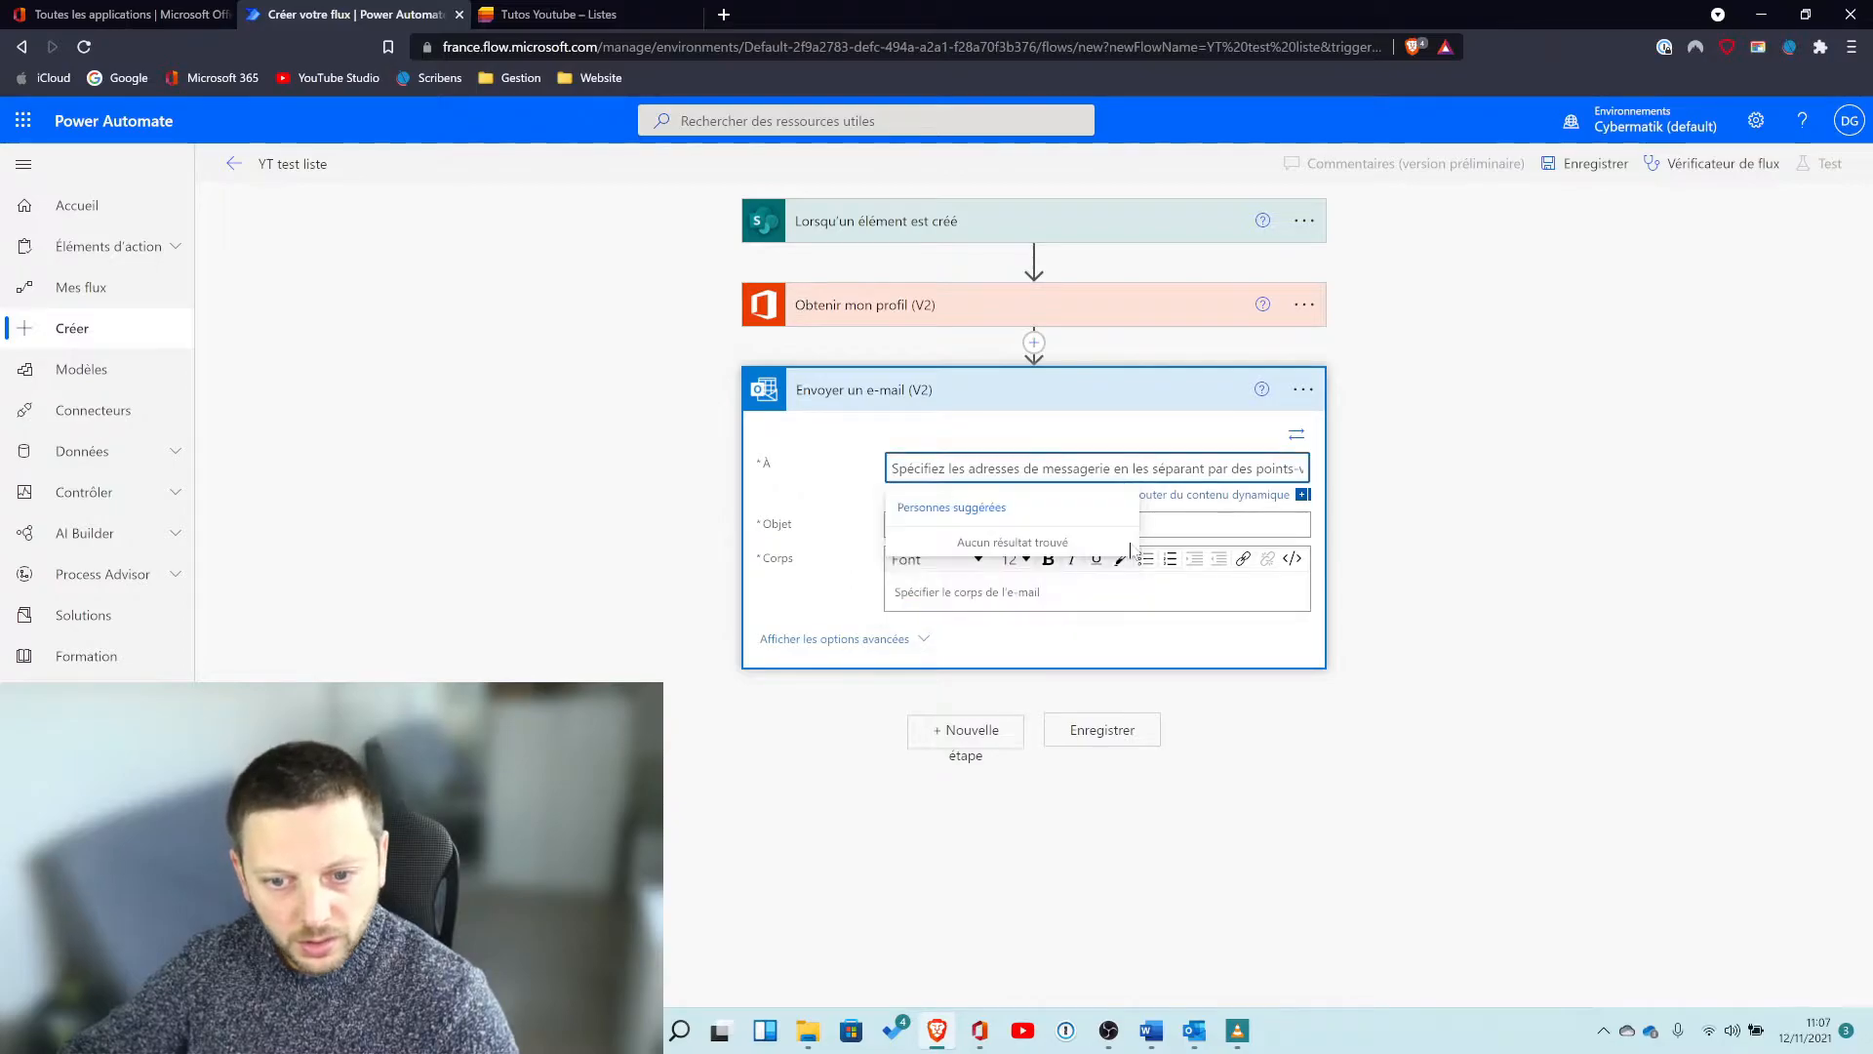
click(1015, 472)
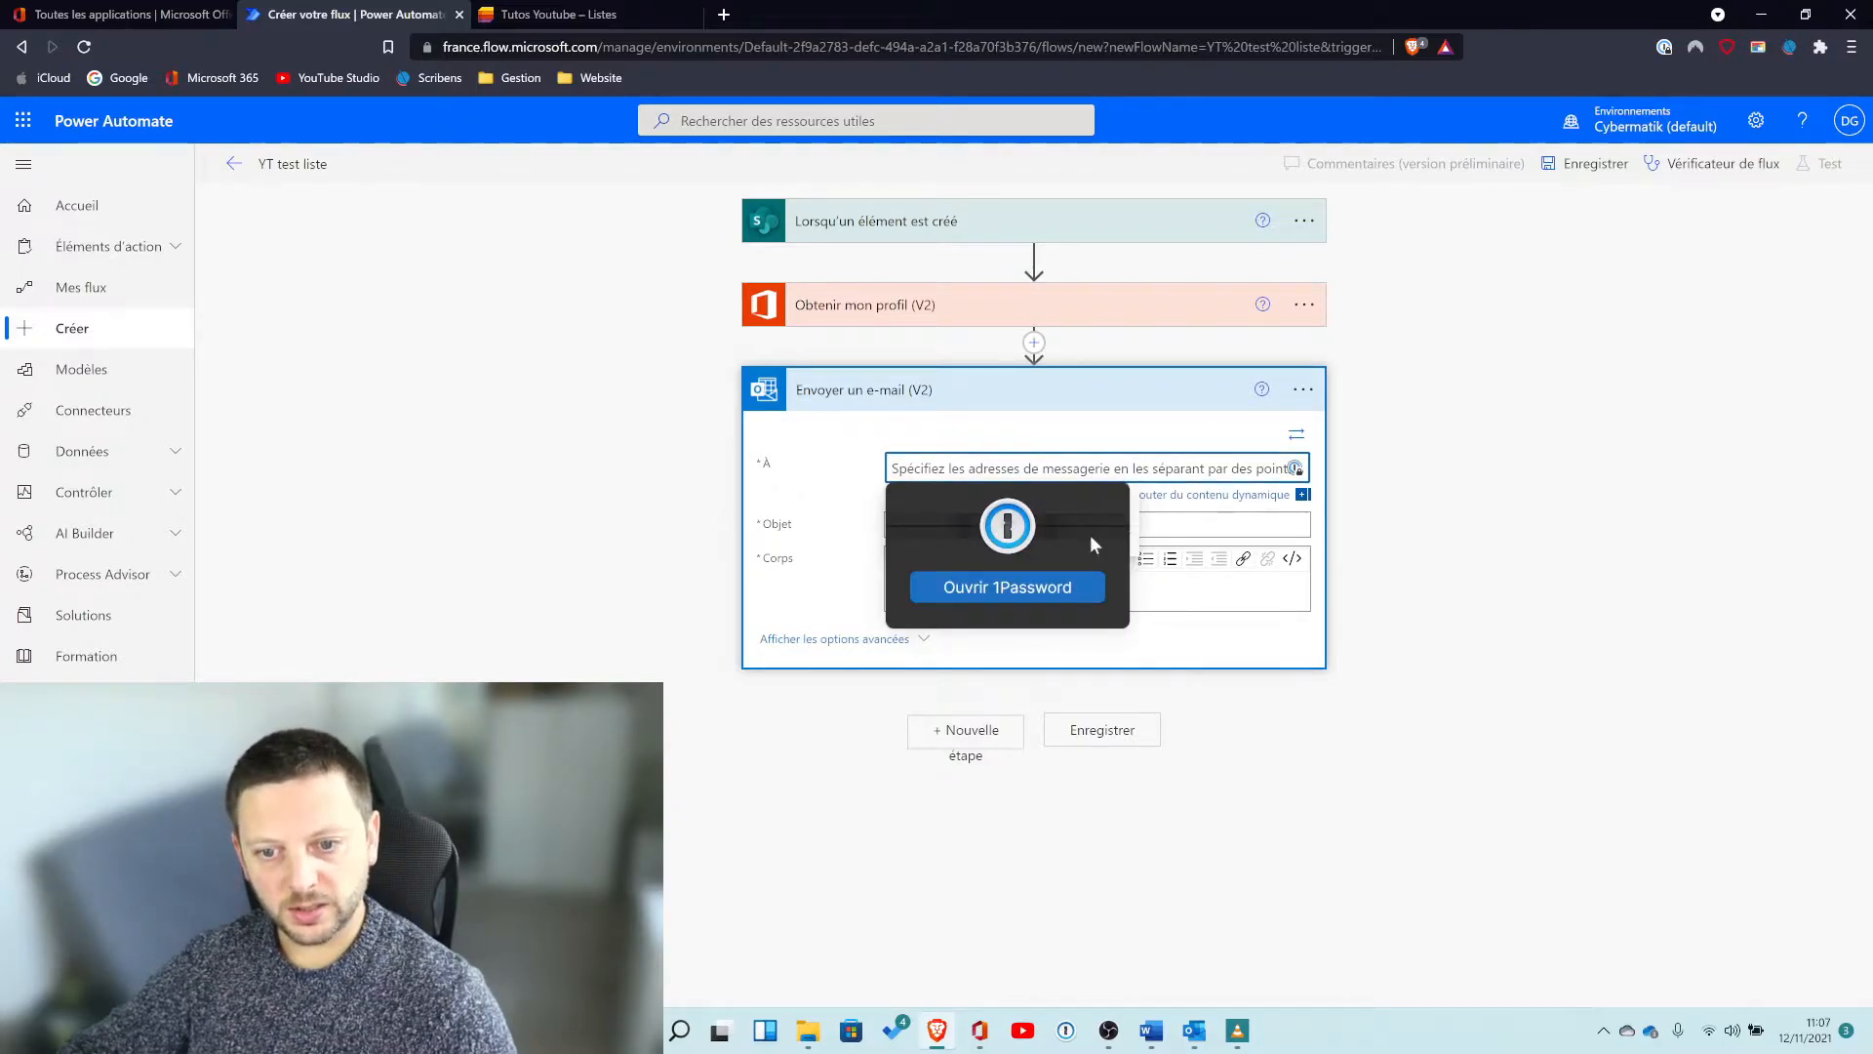
click(1136, 543)
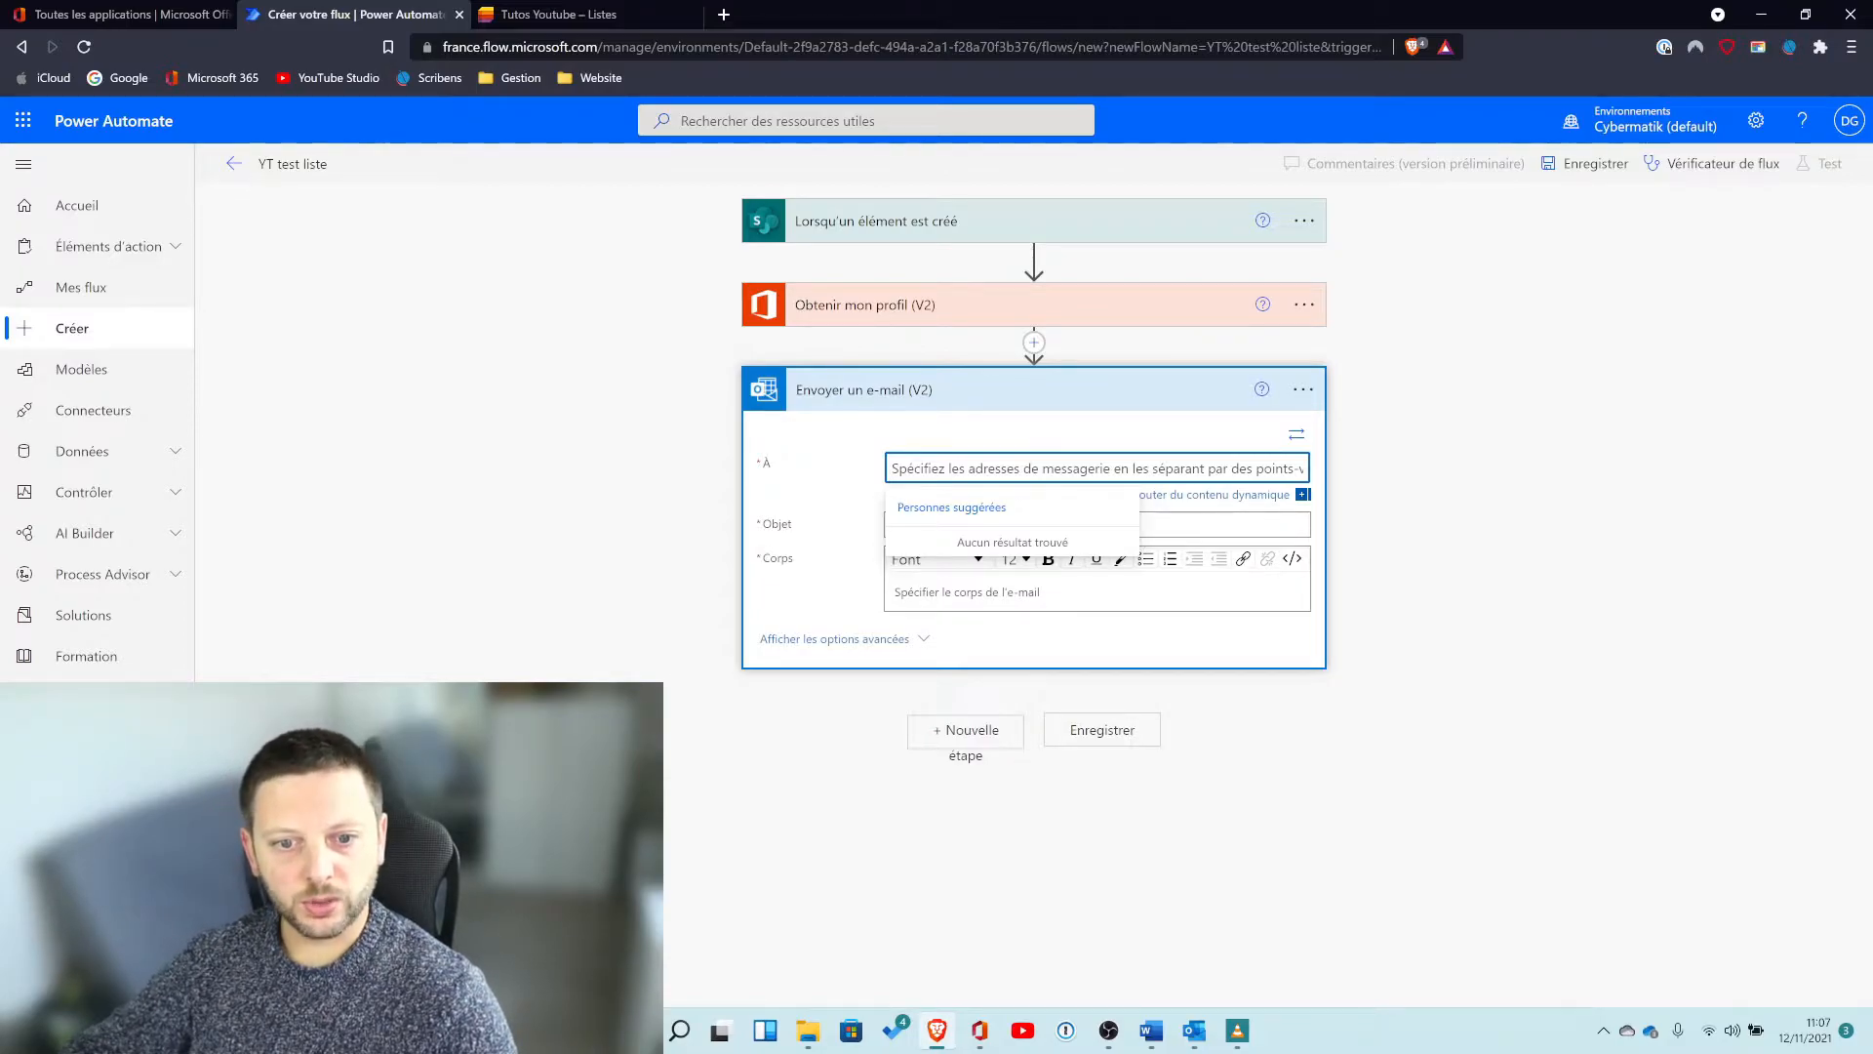
click(1184, 498)
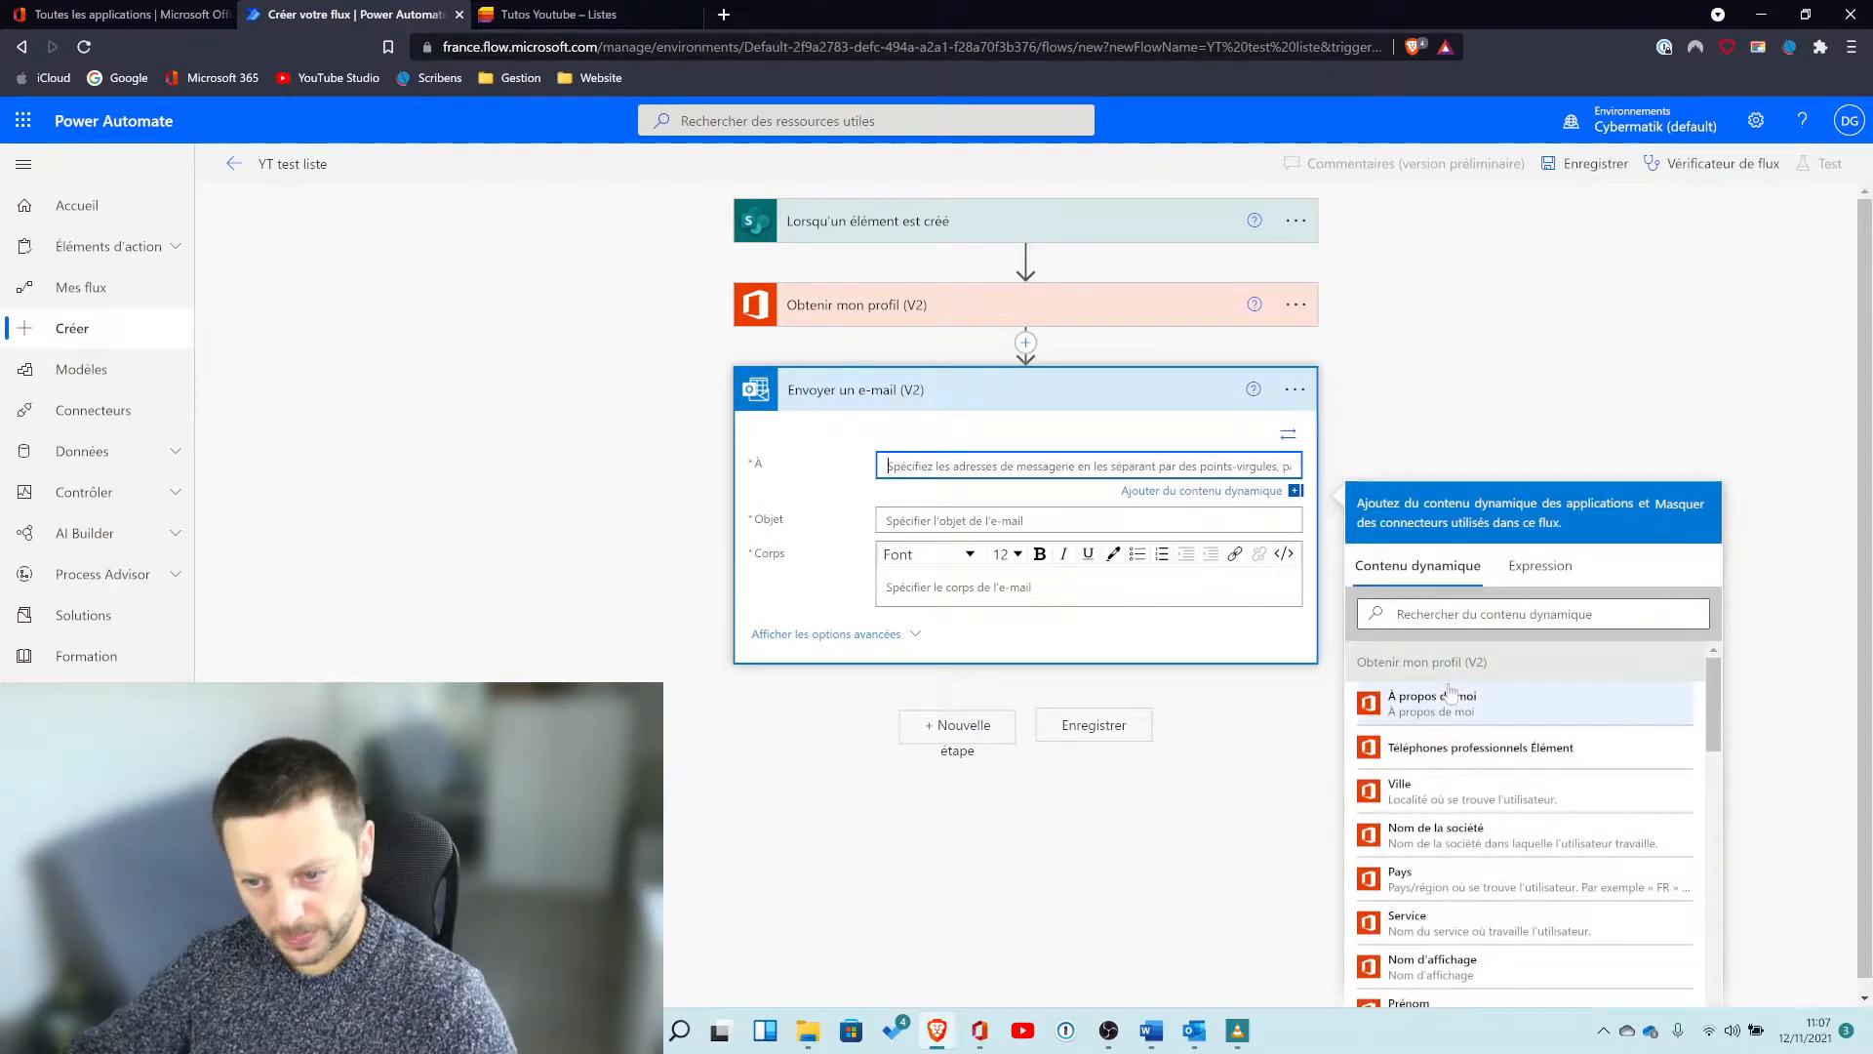
Browse the profile's dynamic content and insert Nom d'utilisateur principal as the email's À recipient.
scroll(1522, 722, down, 3)
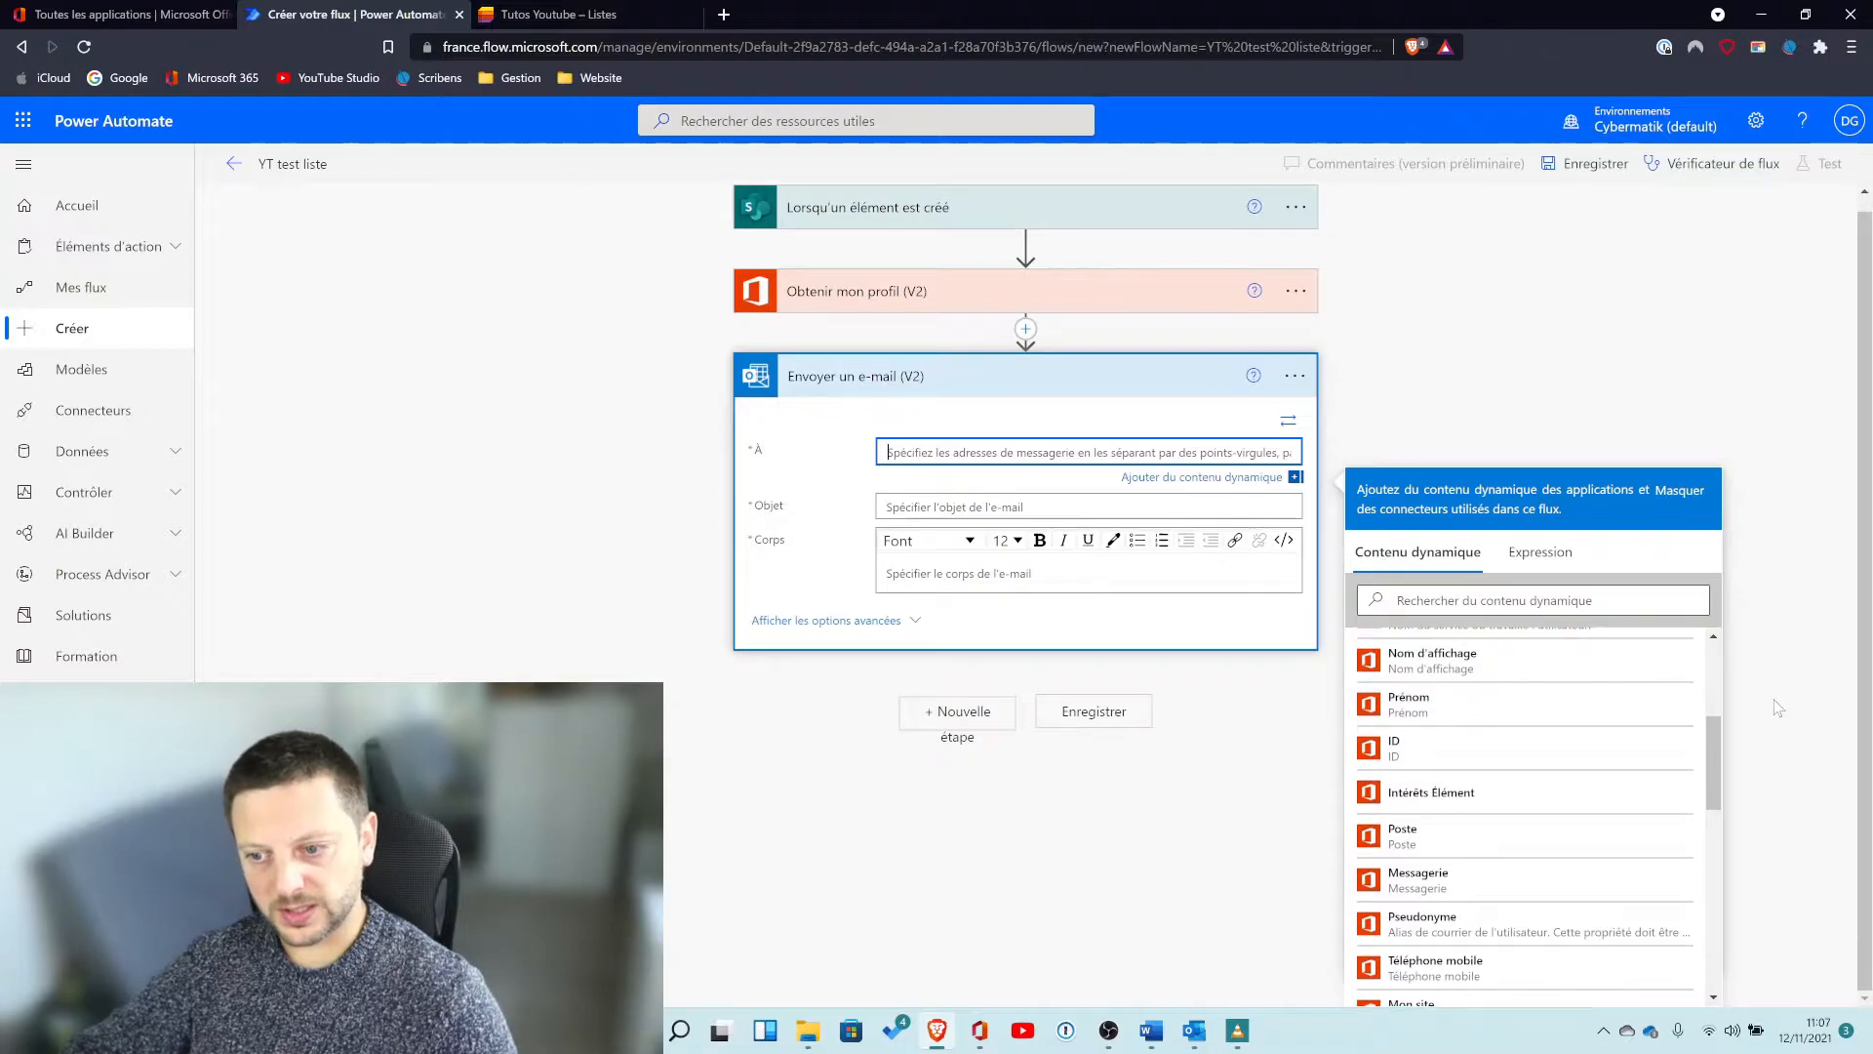
scroll(1612, 722, down, 3)
scroll(1612, 718, down, 4)
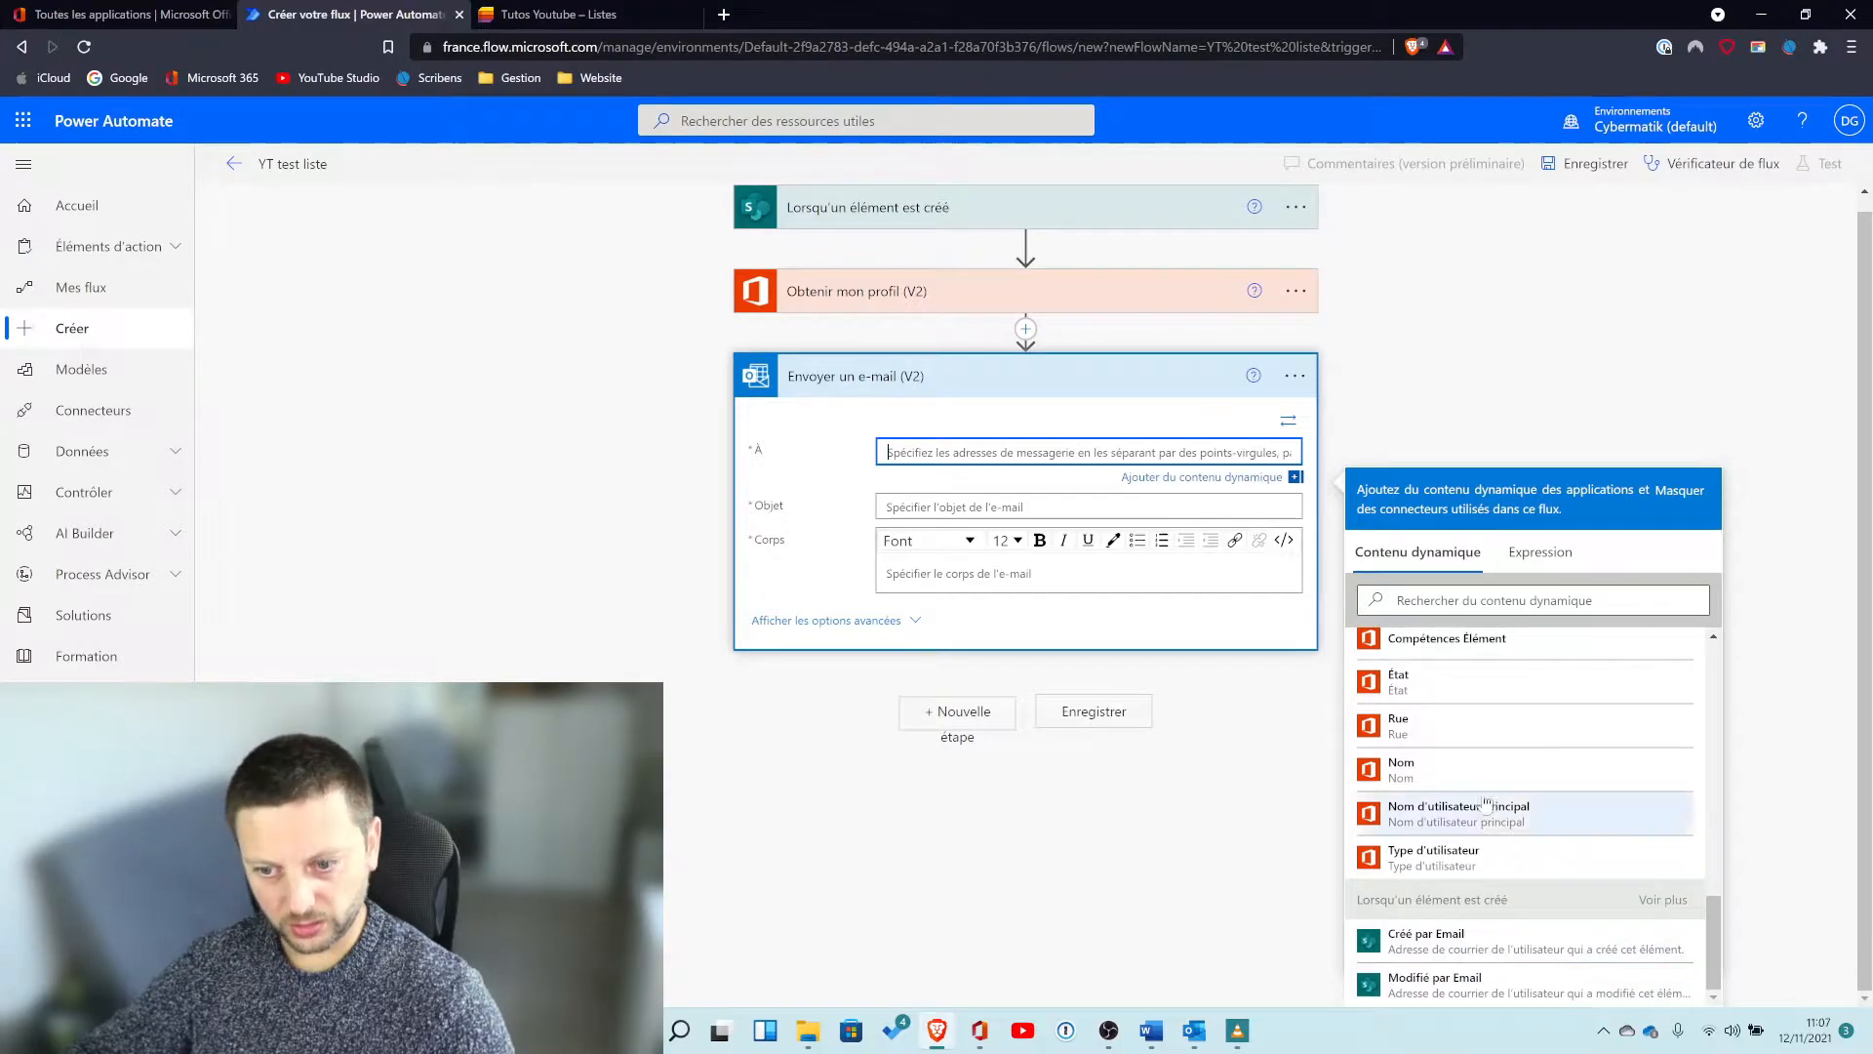
scroll(1484, 792, up, 4)
scroll(1485, 792, down, 4)
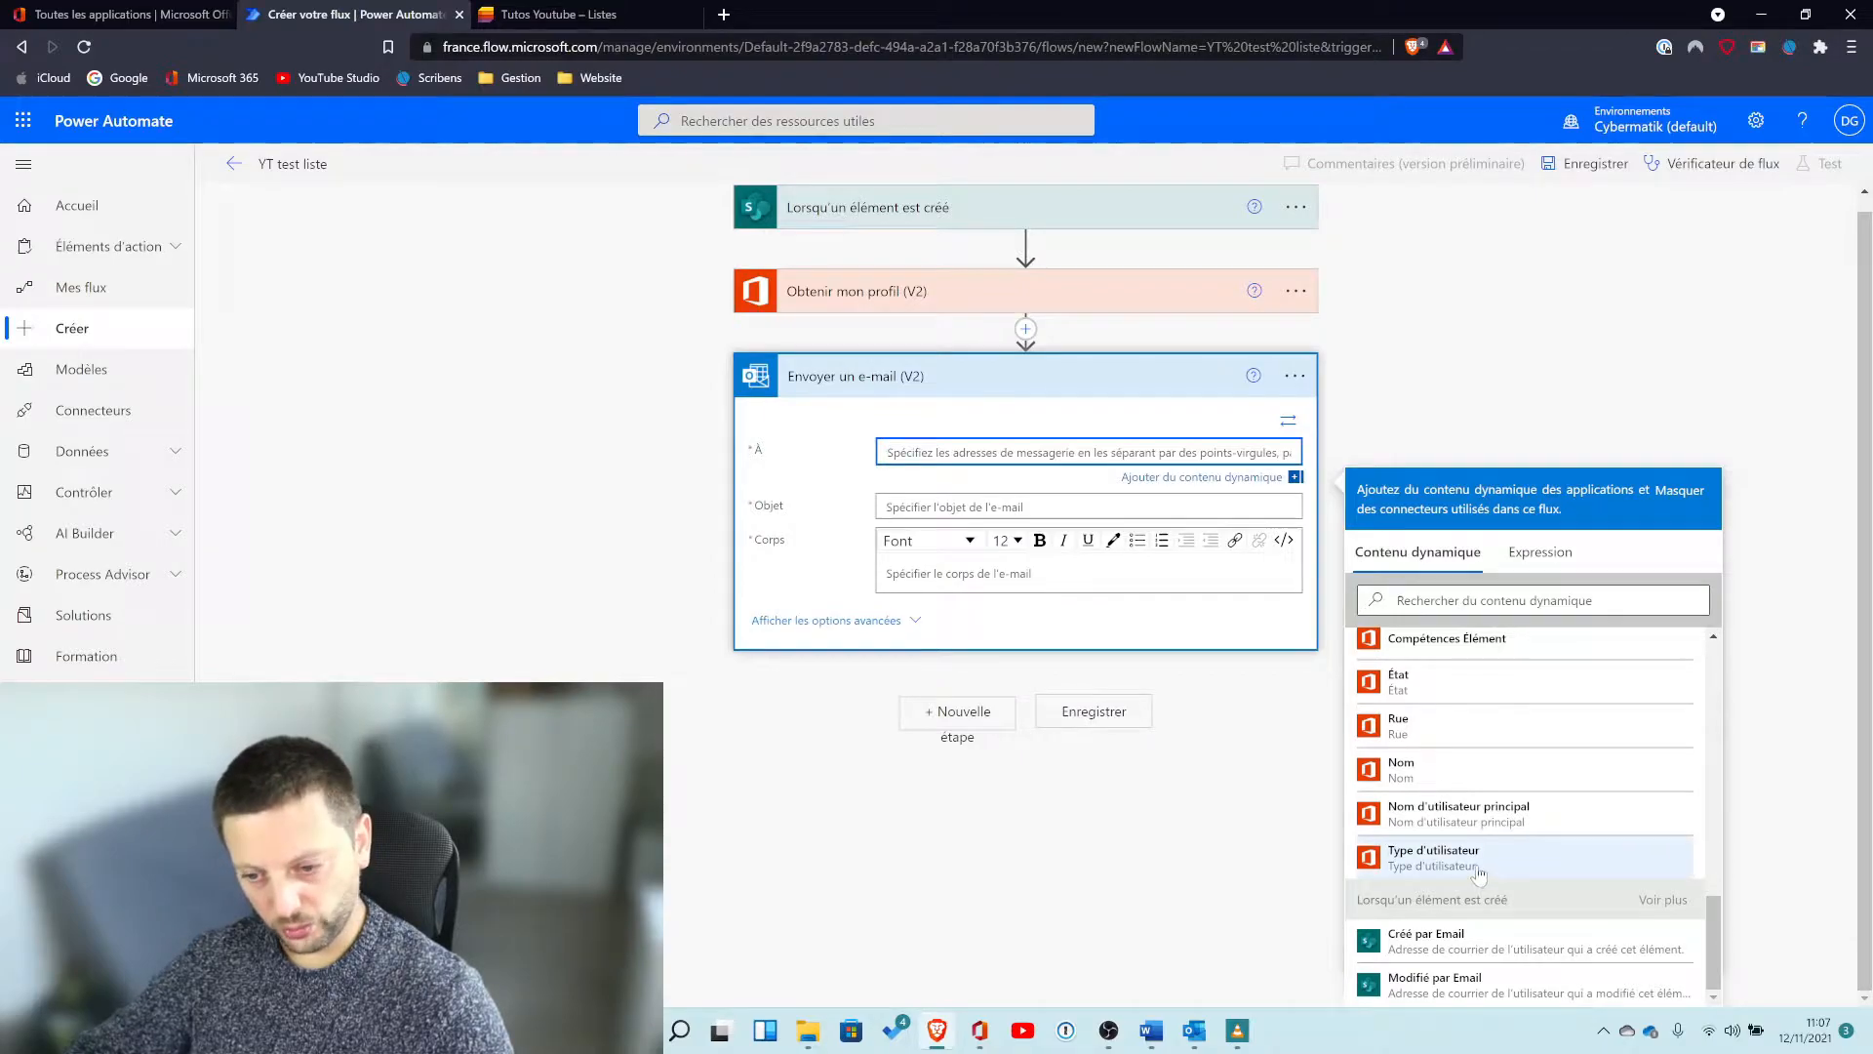
scroll(1522, 856, up, 5)
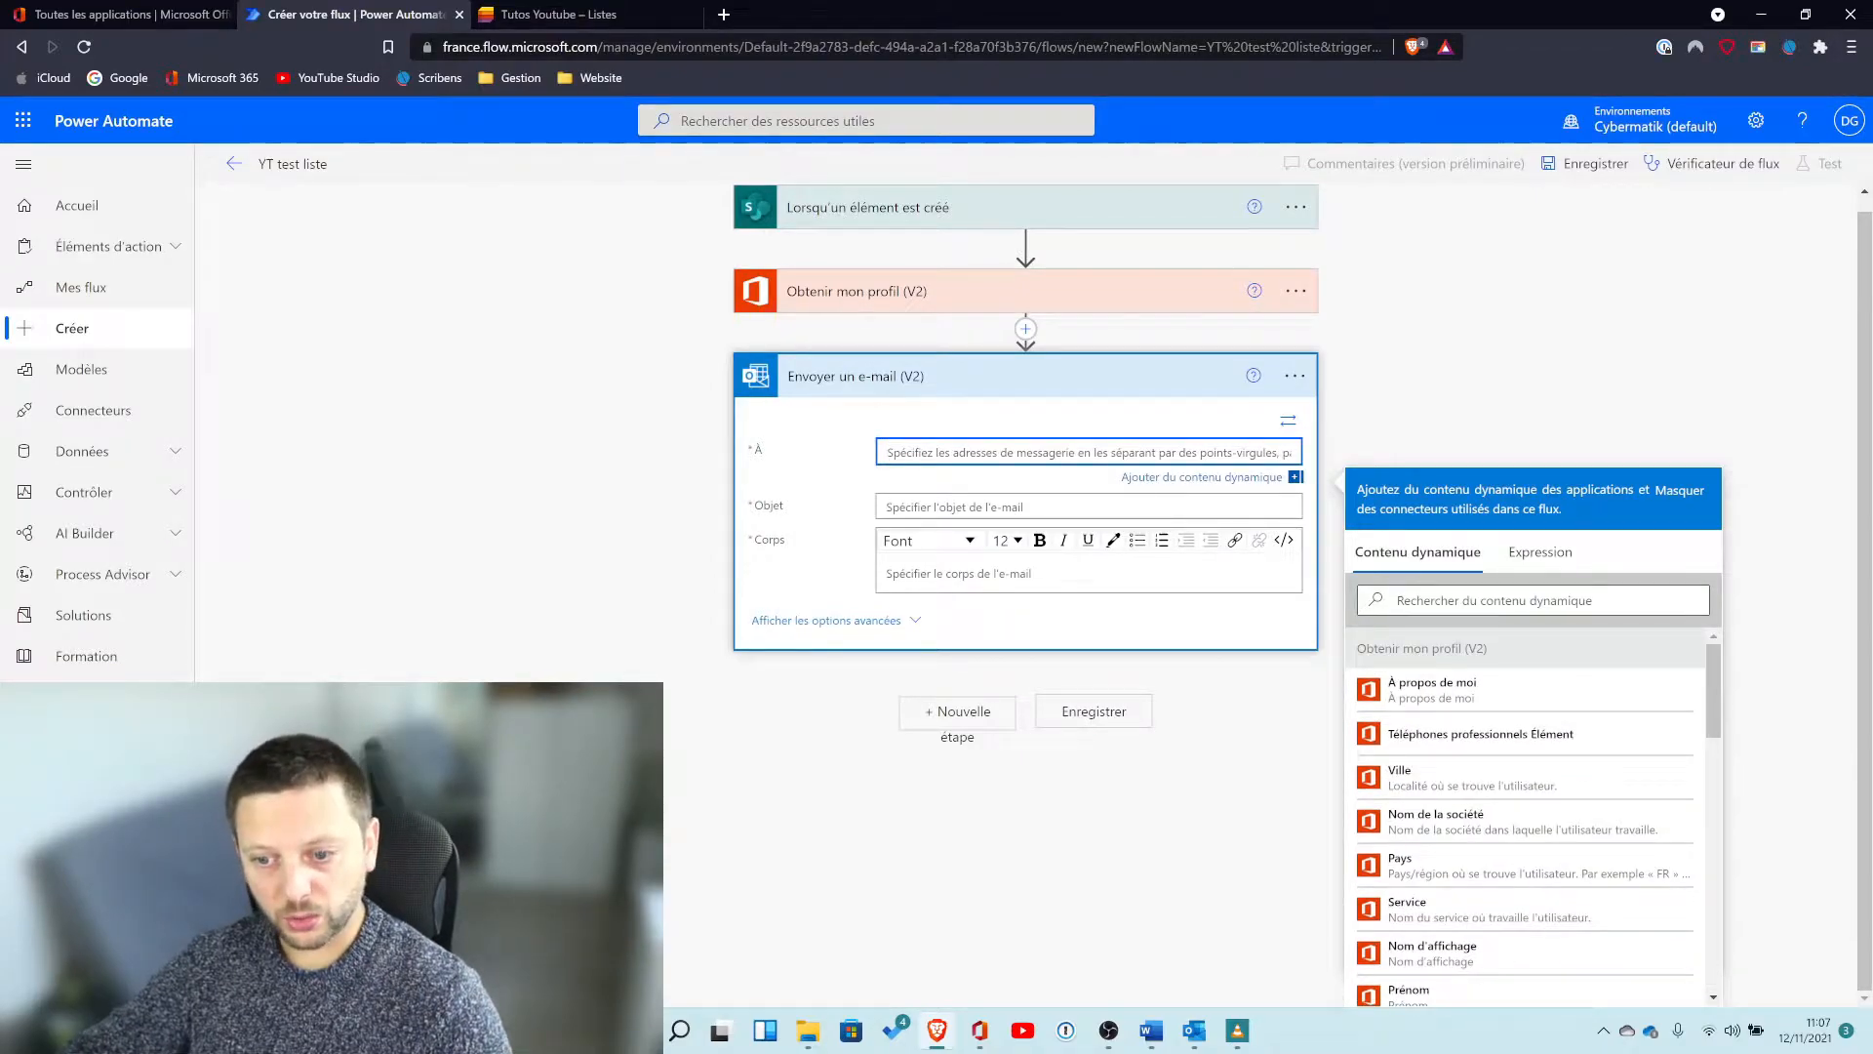
scroll(1502, 845, down, 2)
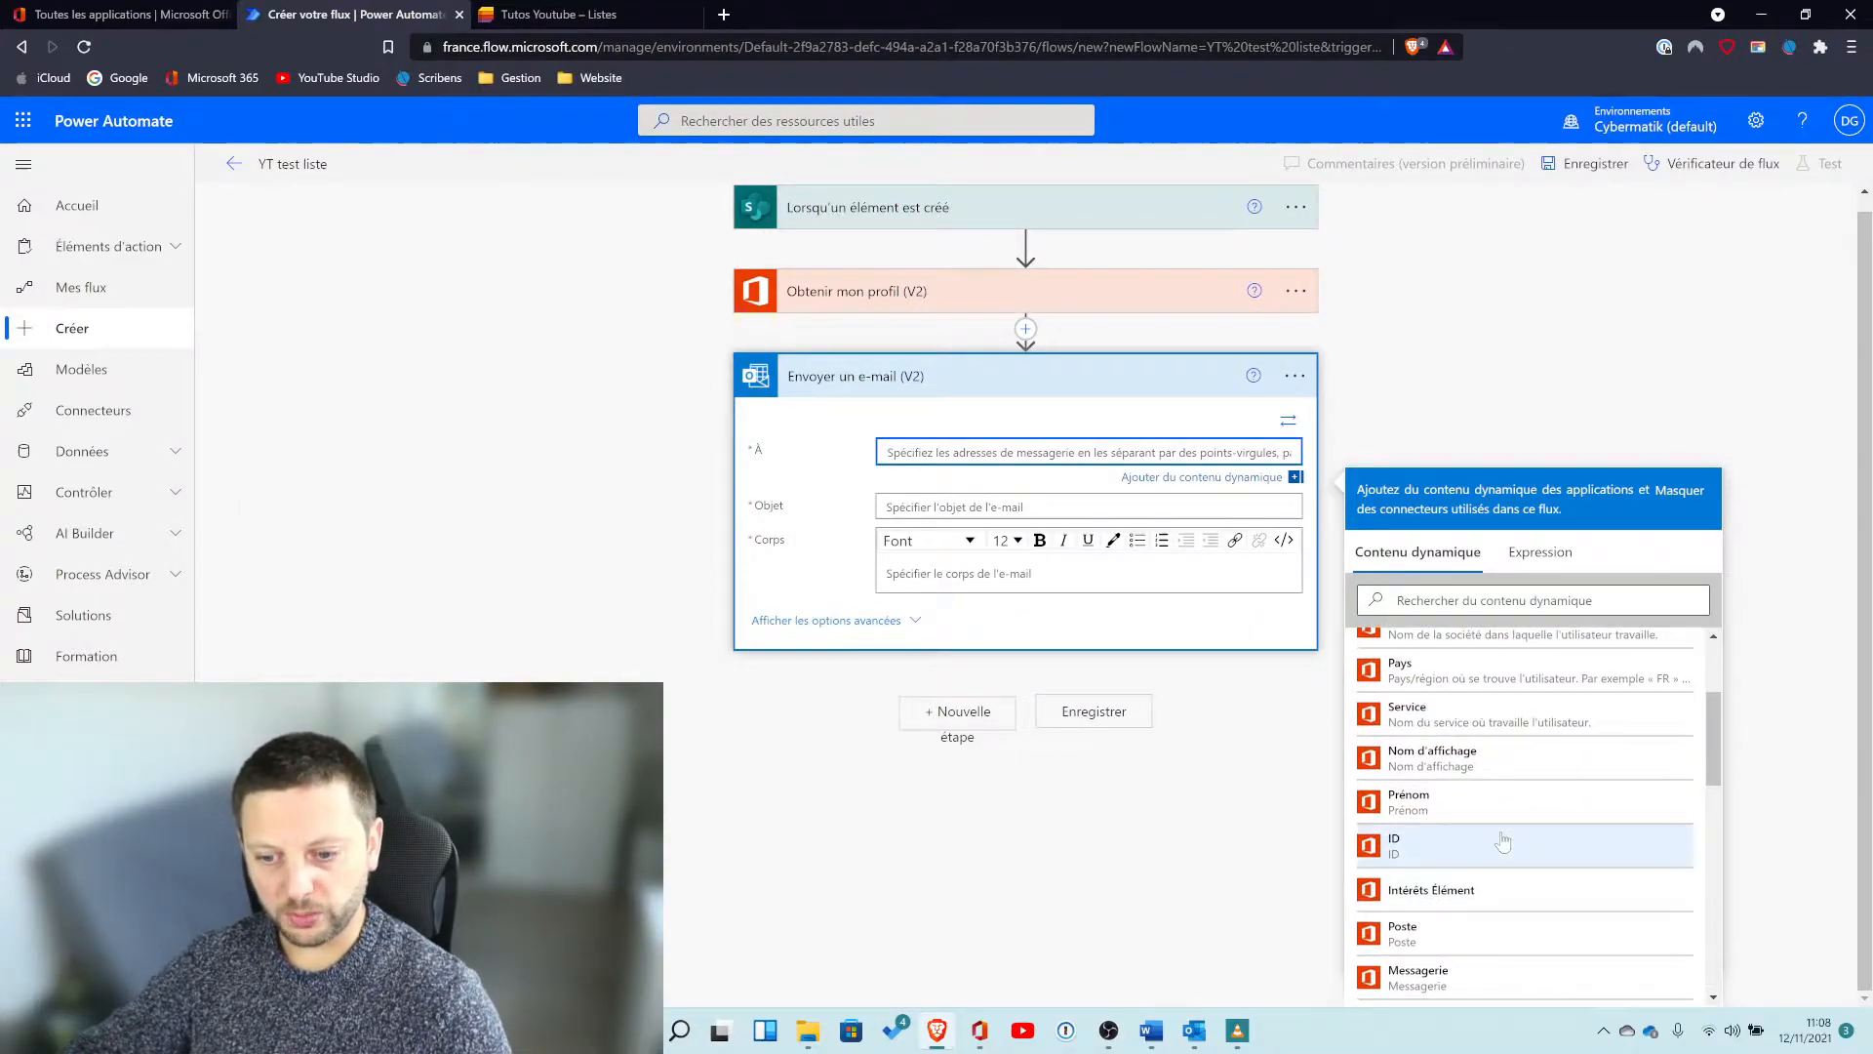
scroll(1504, 837, down, 3)
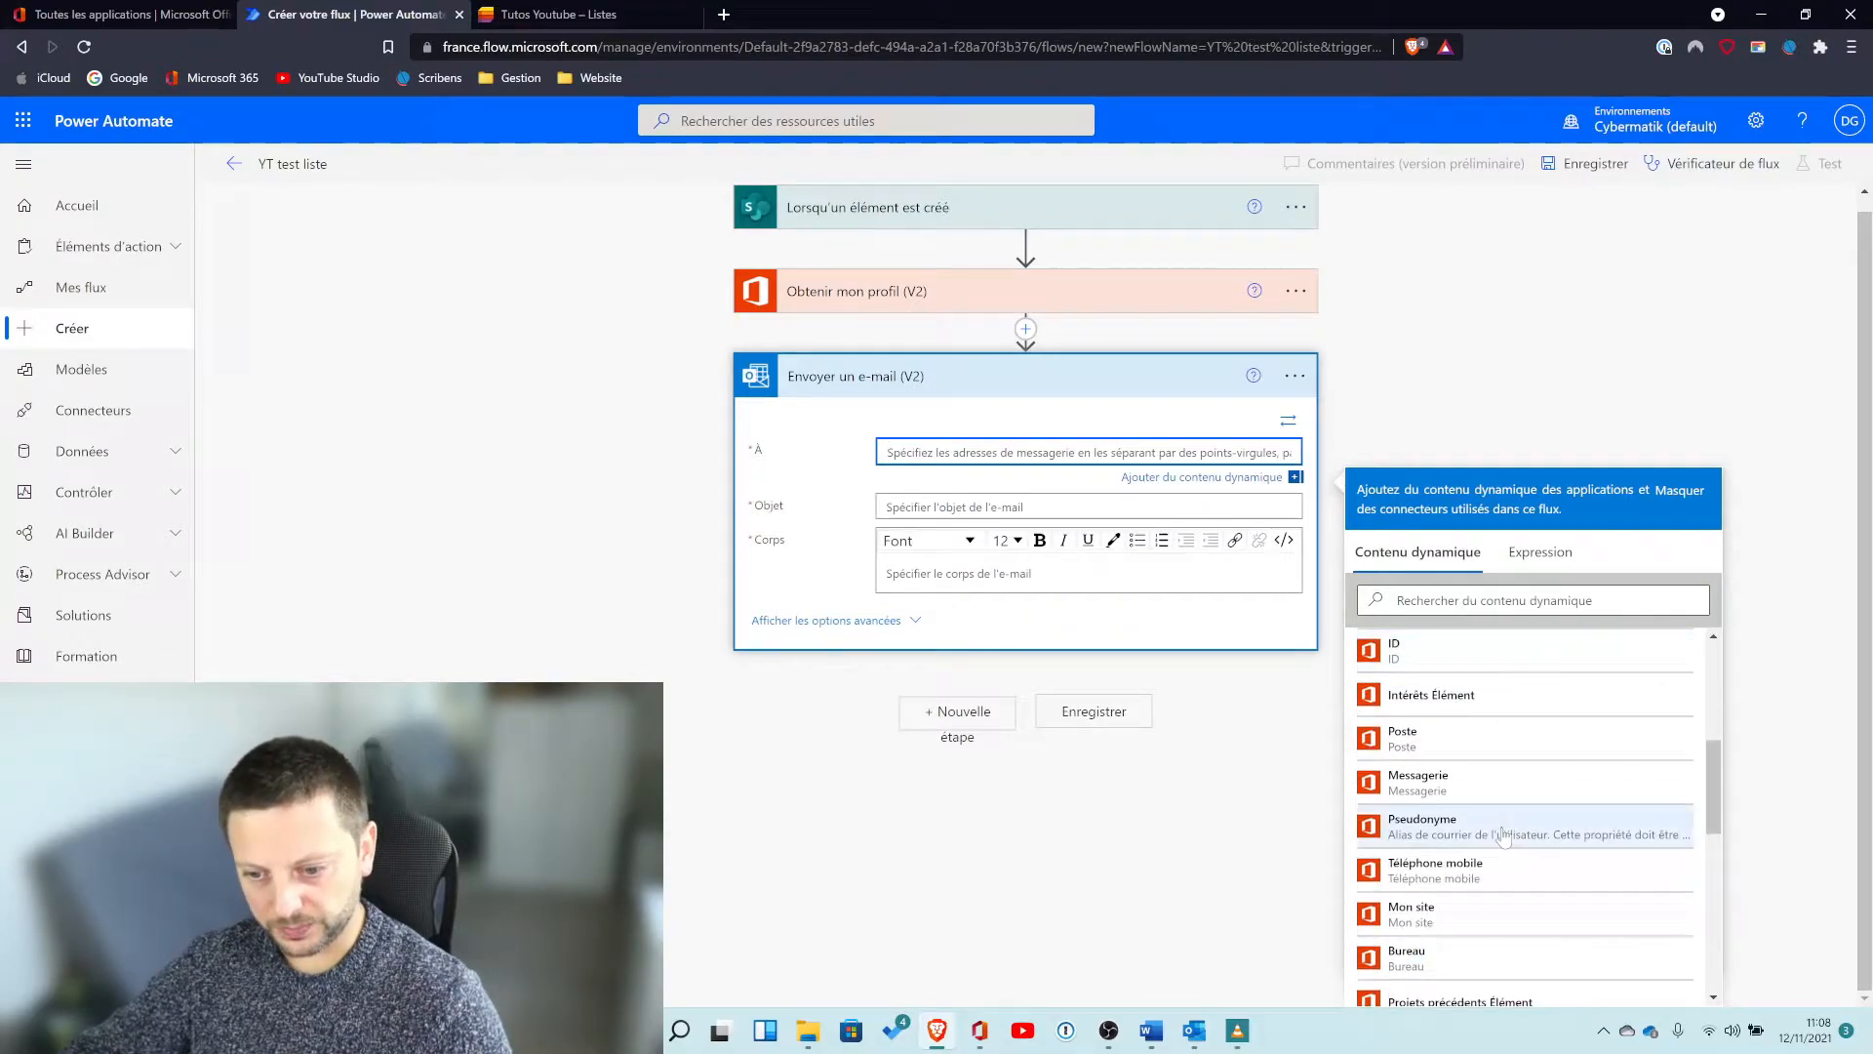
scroll(1503, 837, down, 4)
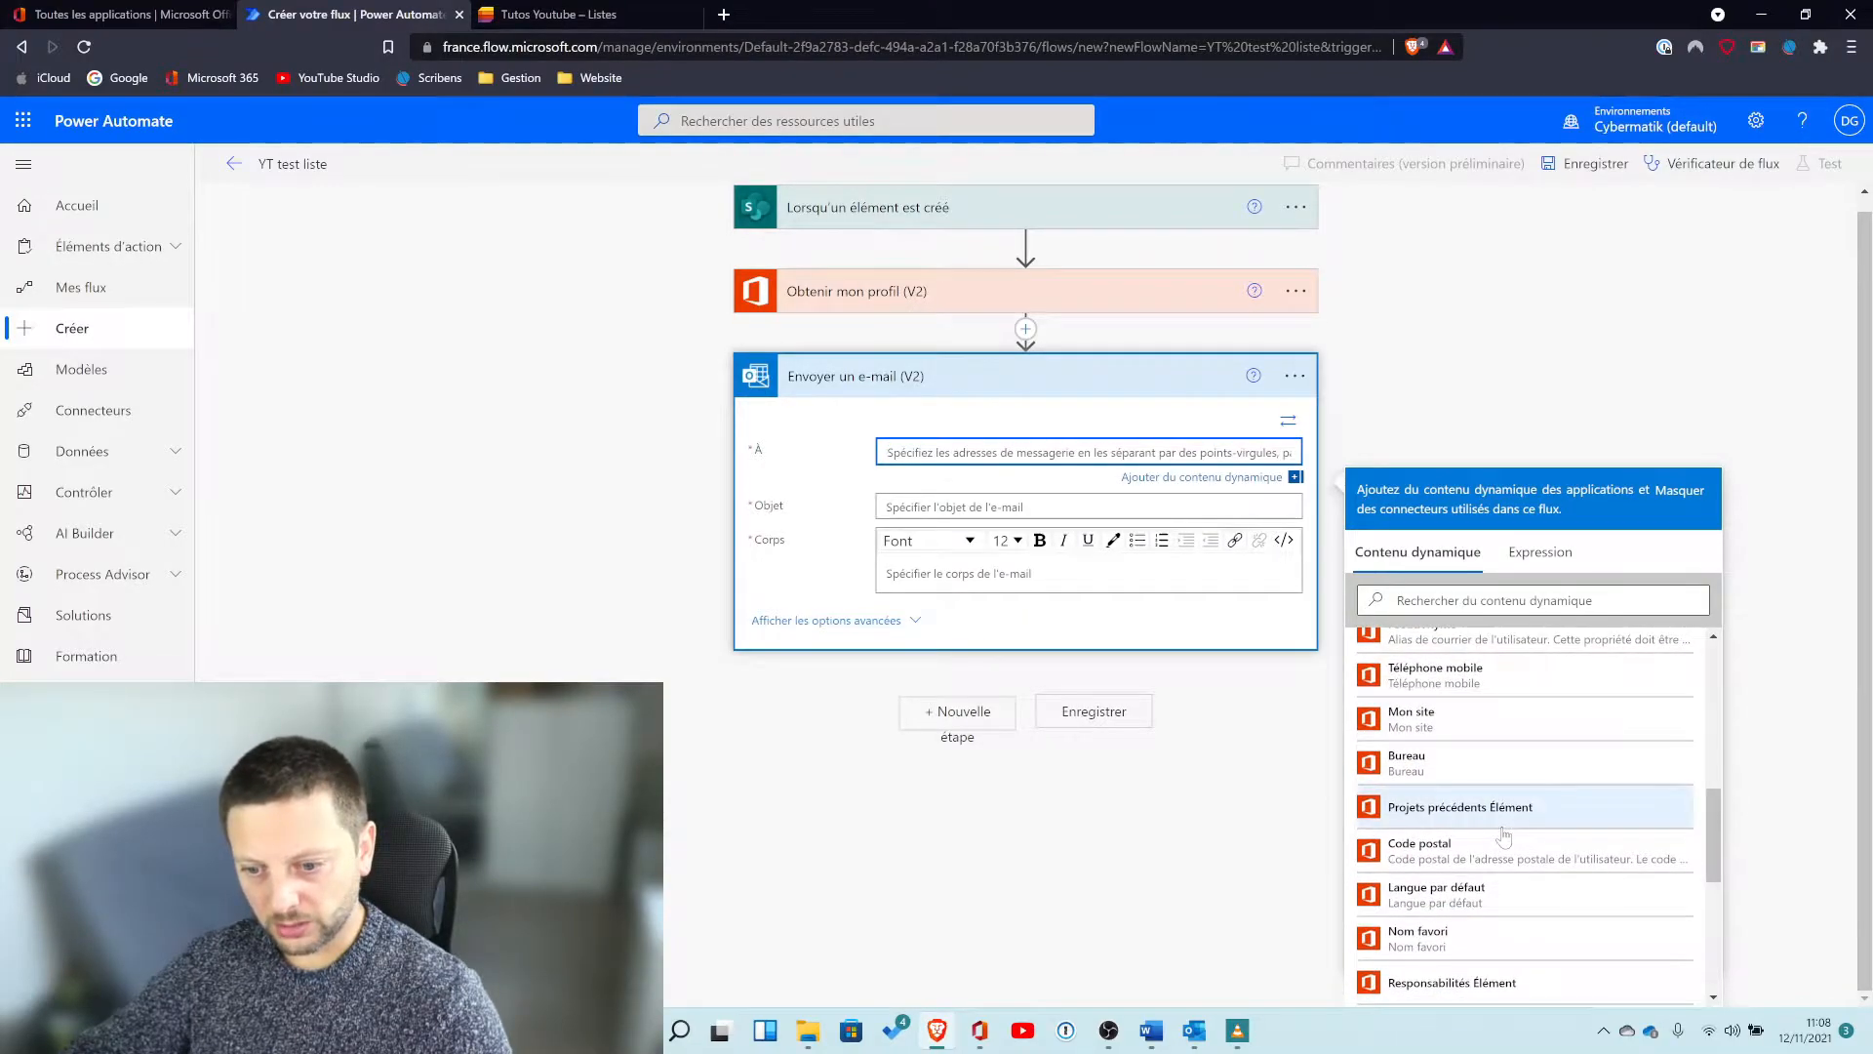
scroll(1504, 837, up, 9)
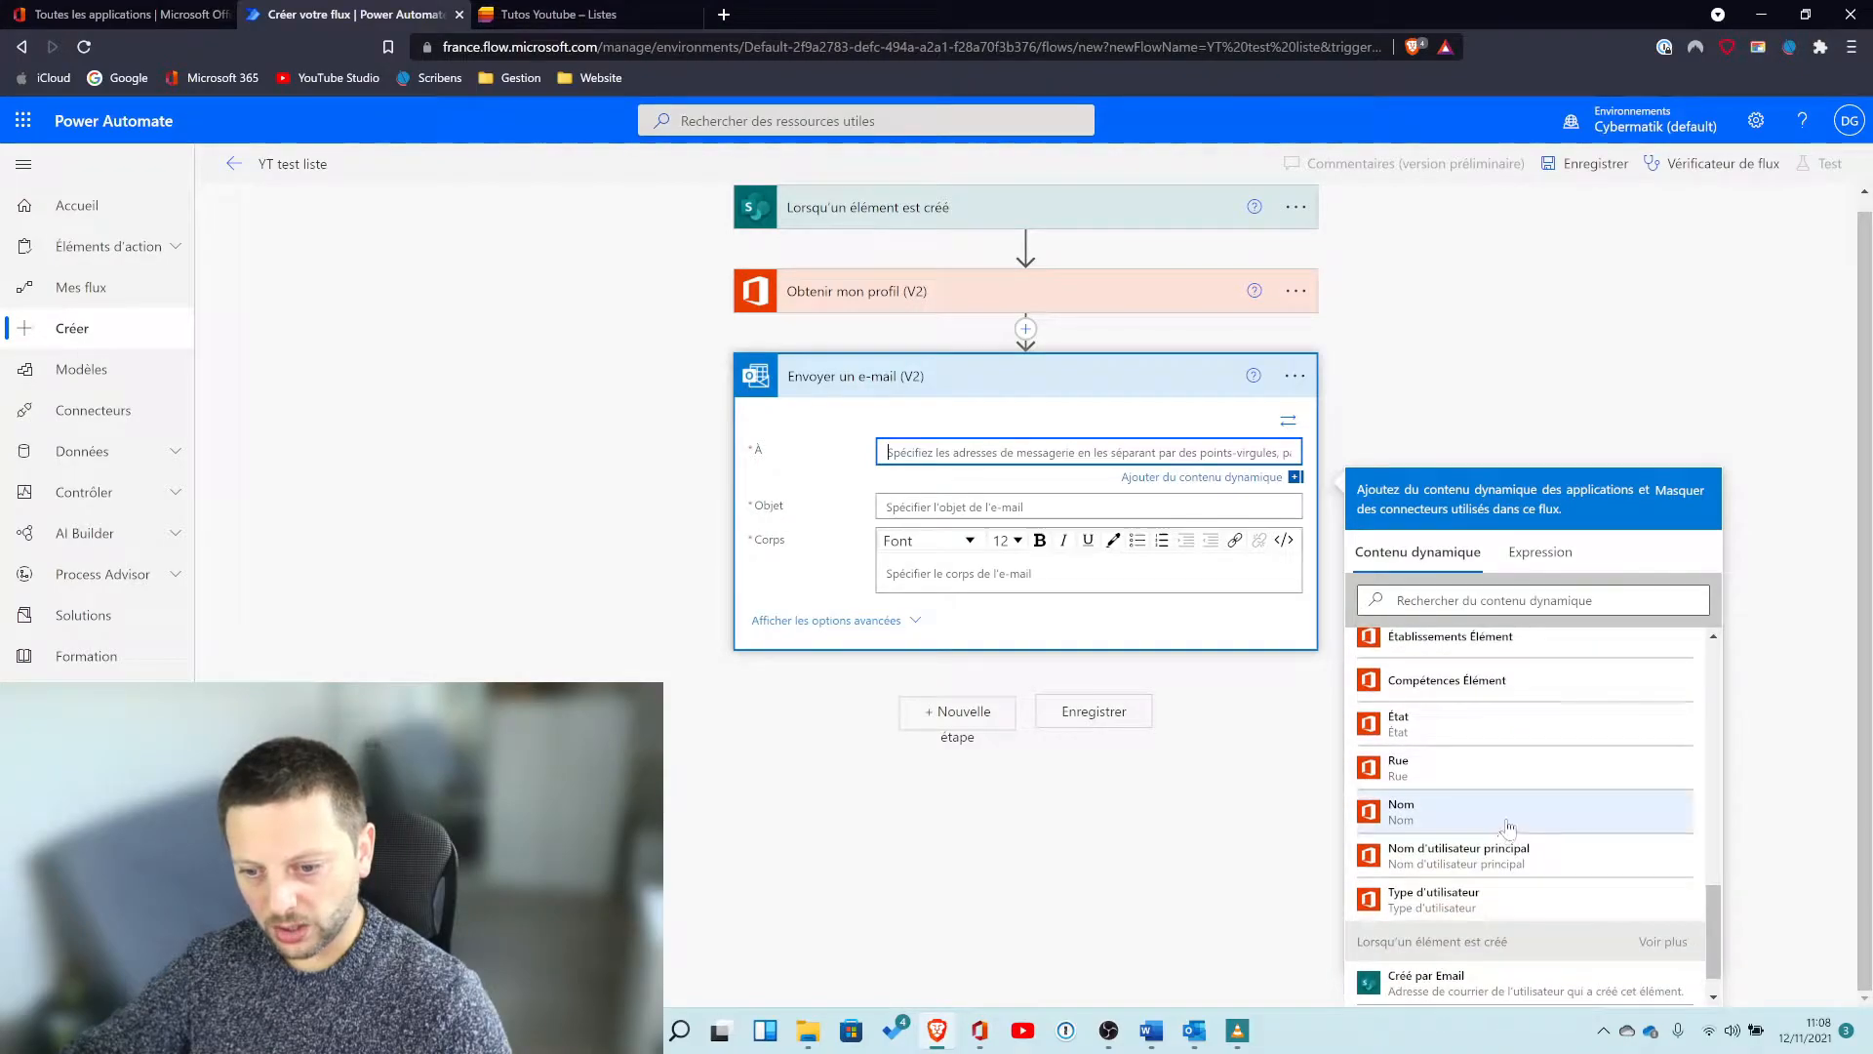
scroll(1512, 822, up, 1)
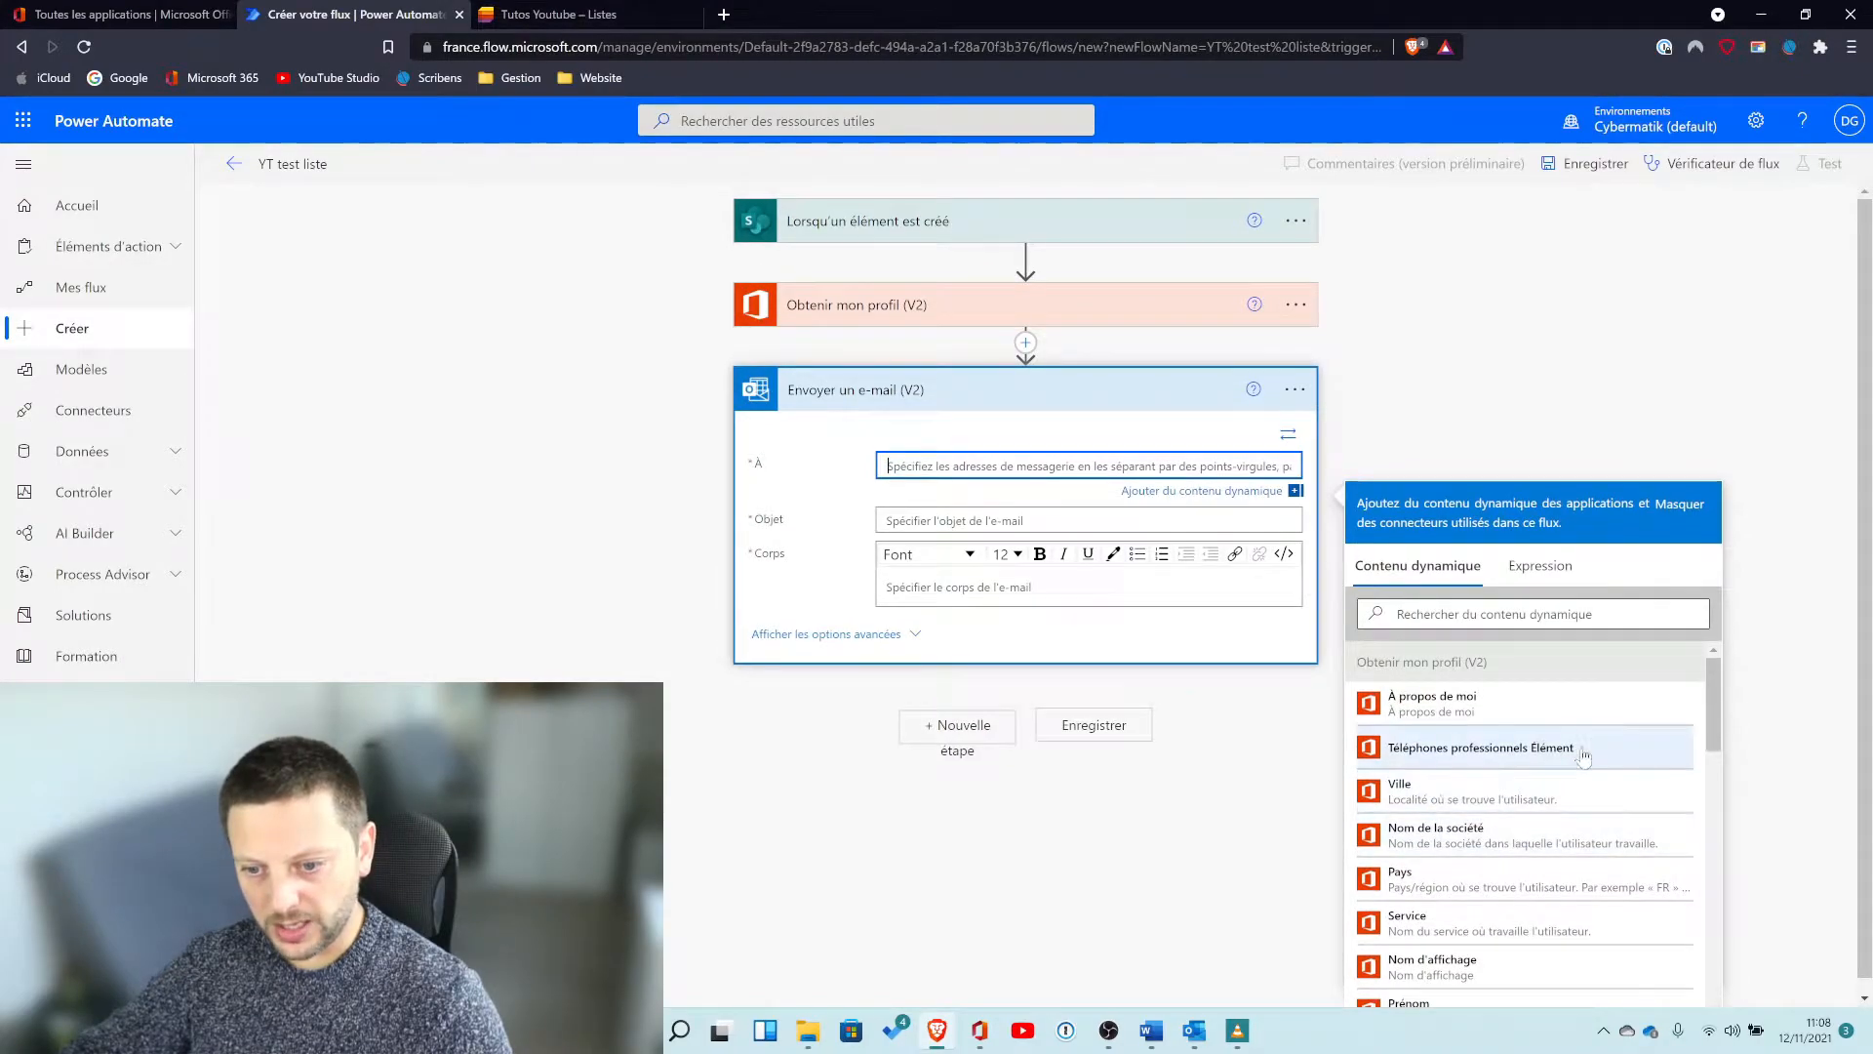
scroll(1672, 739, down, 1)
scroll(1649, 771, down, 1)
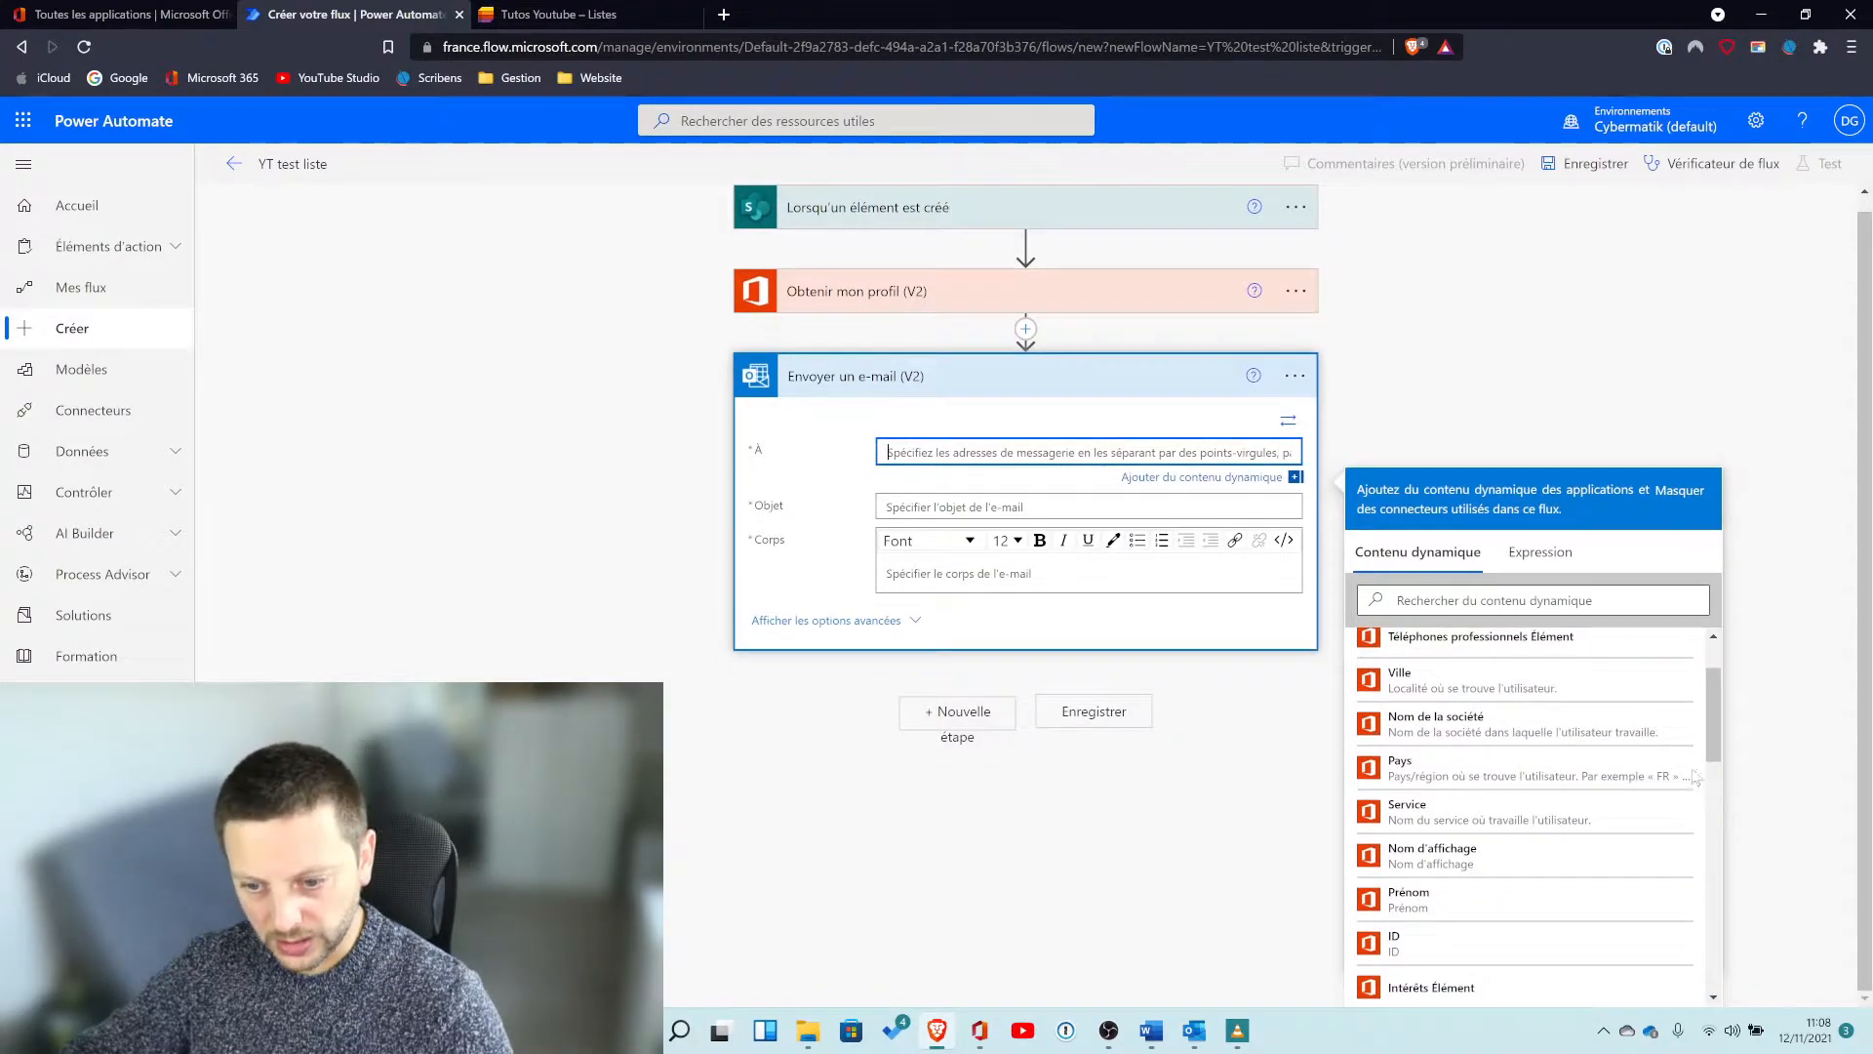
scroll(1572, 810, down, 1)
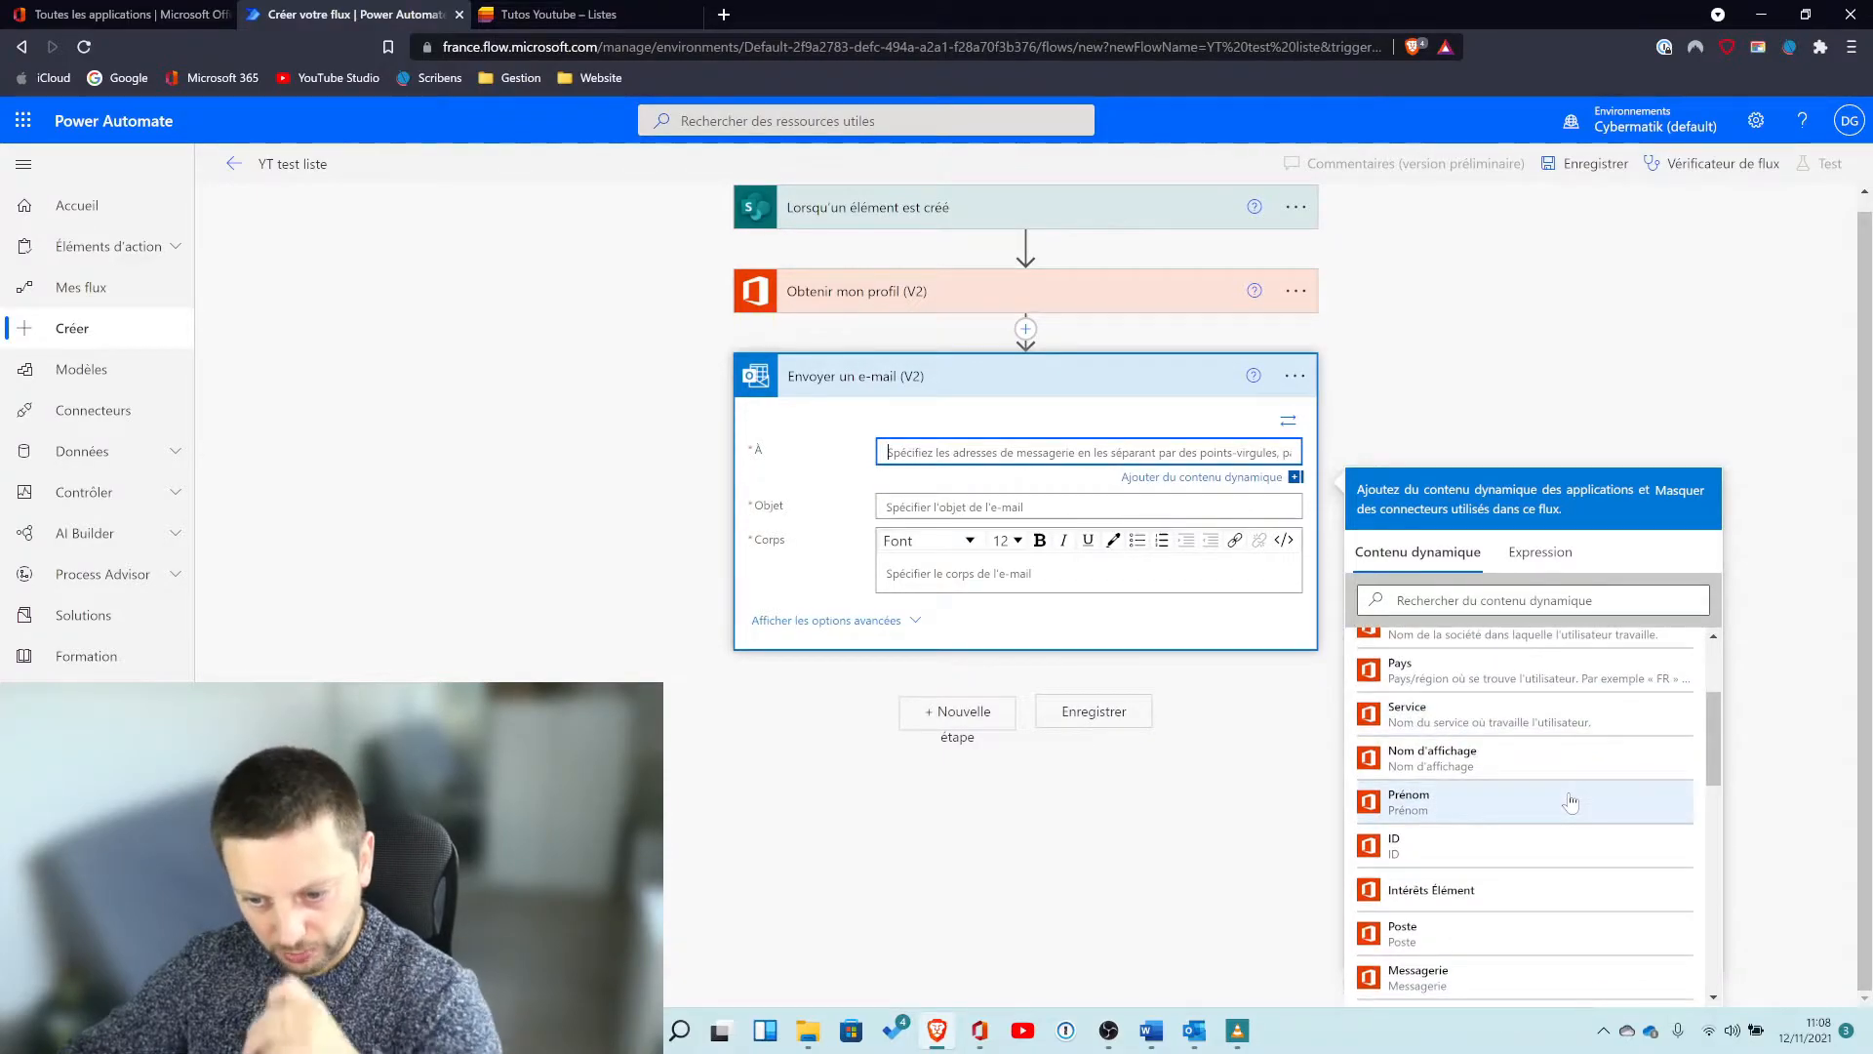
scroll(1571, 803, down, 2)
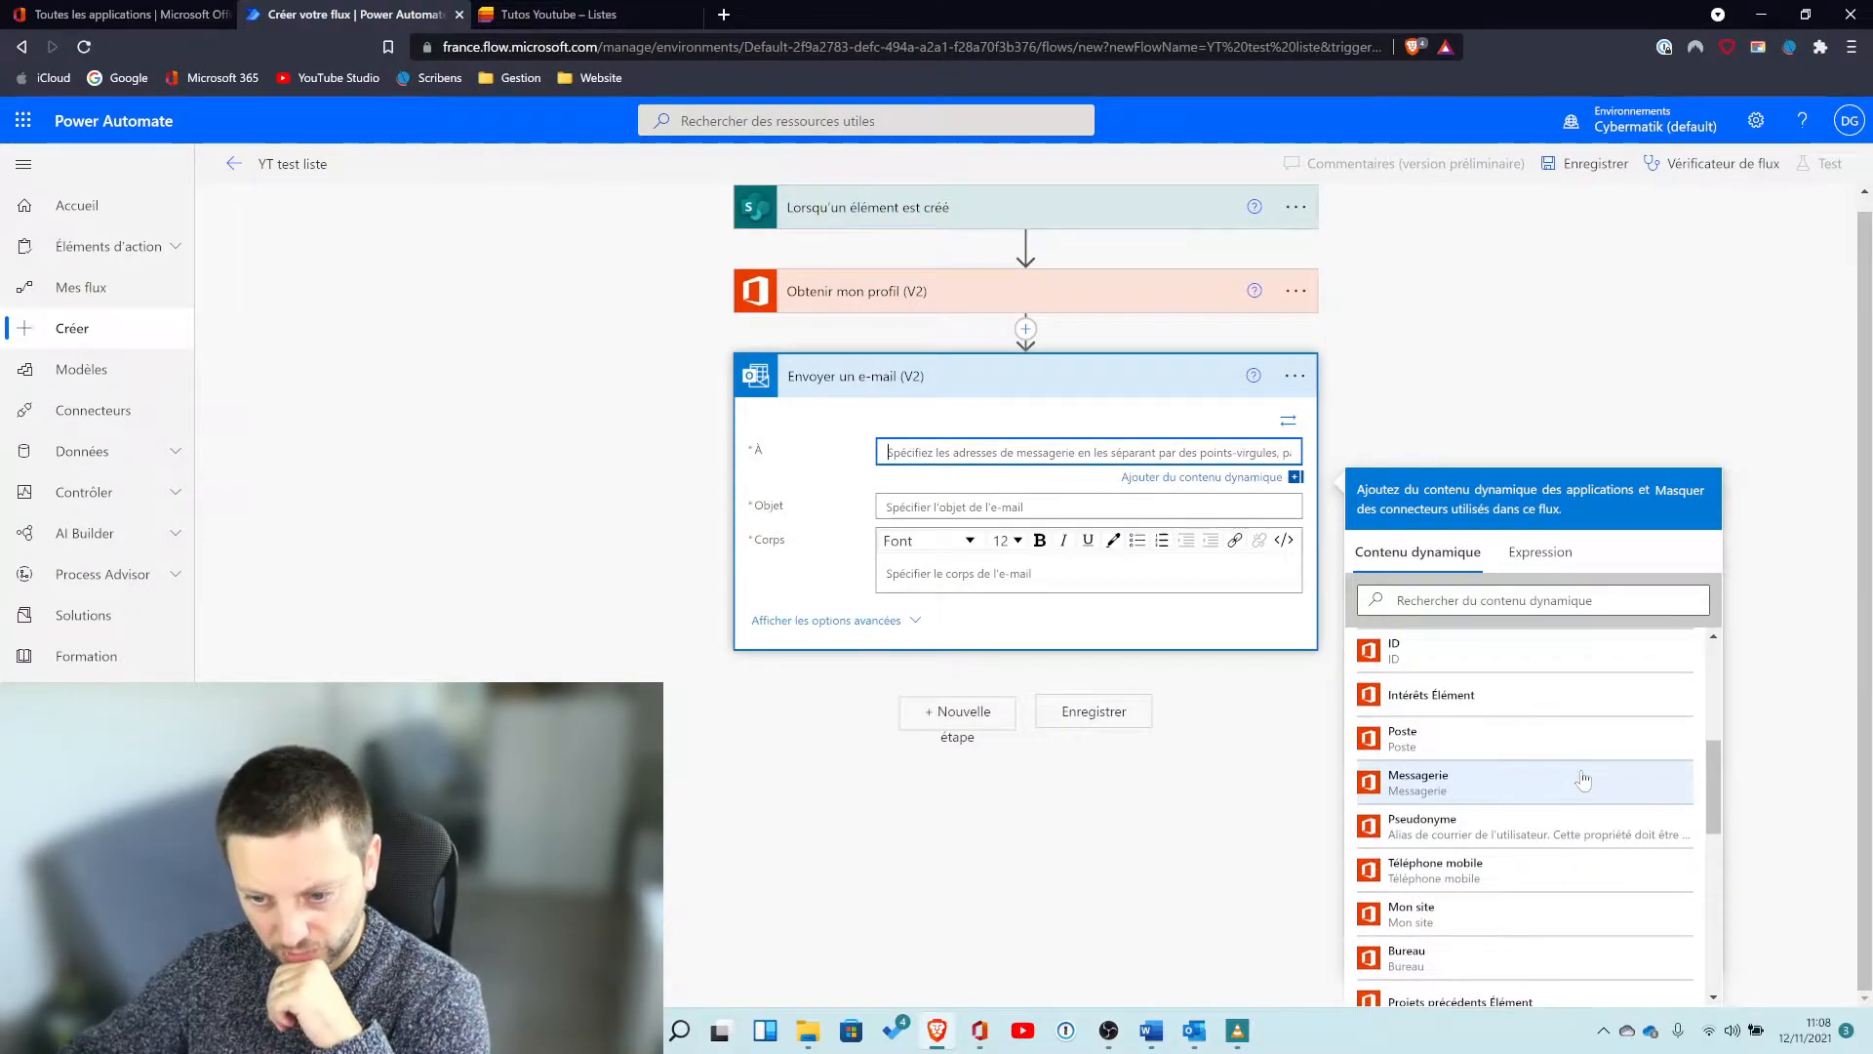
scroll(1610, 790, down, 4)
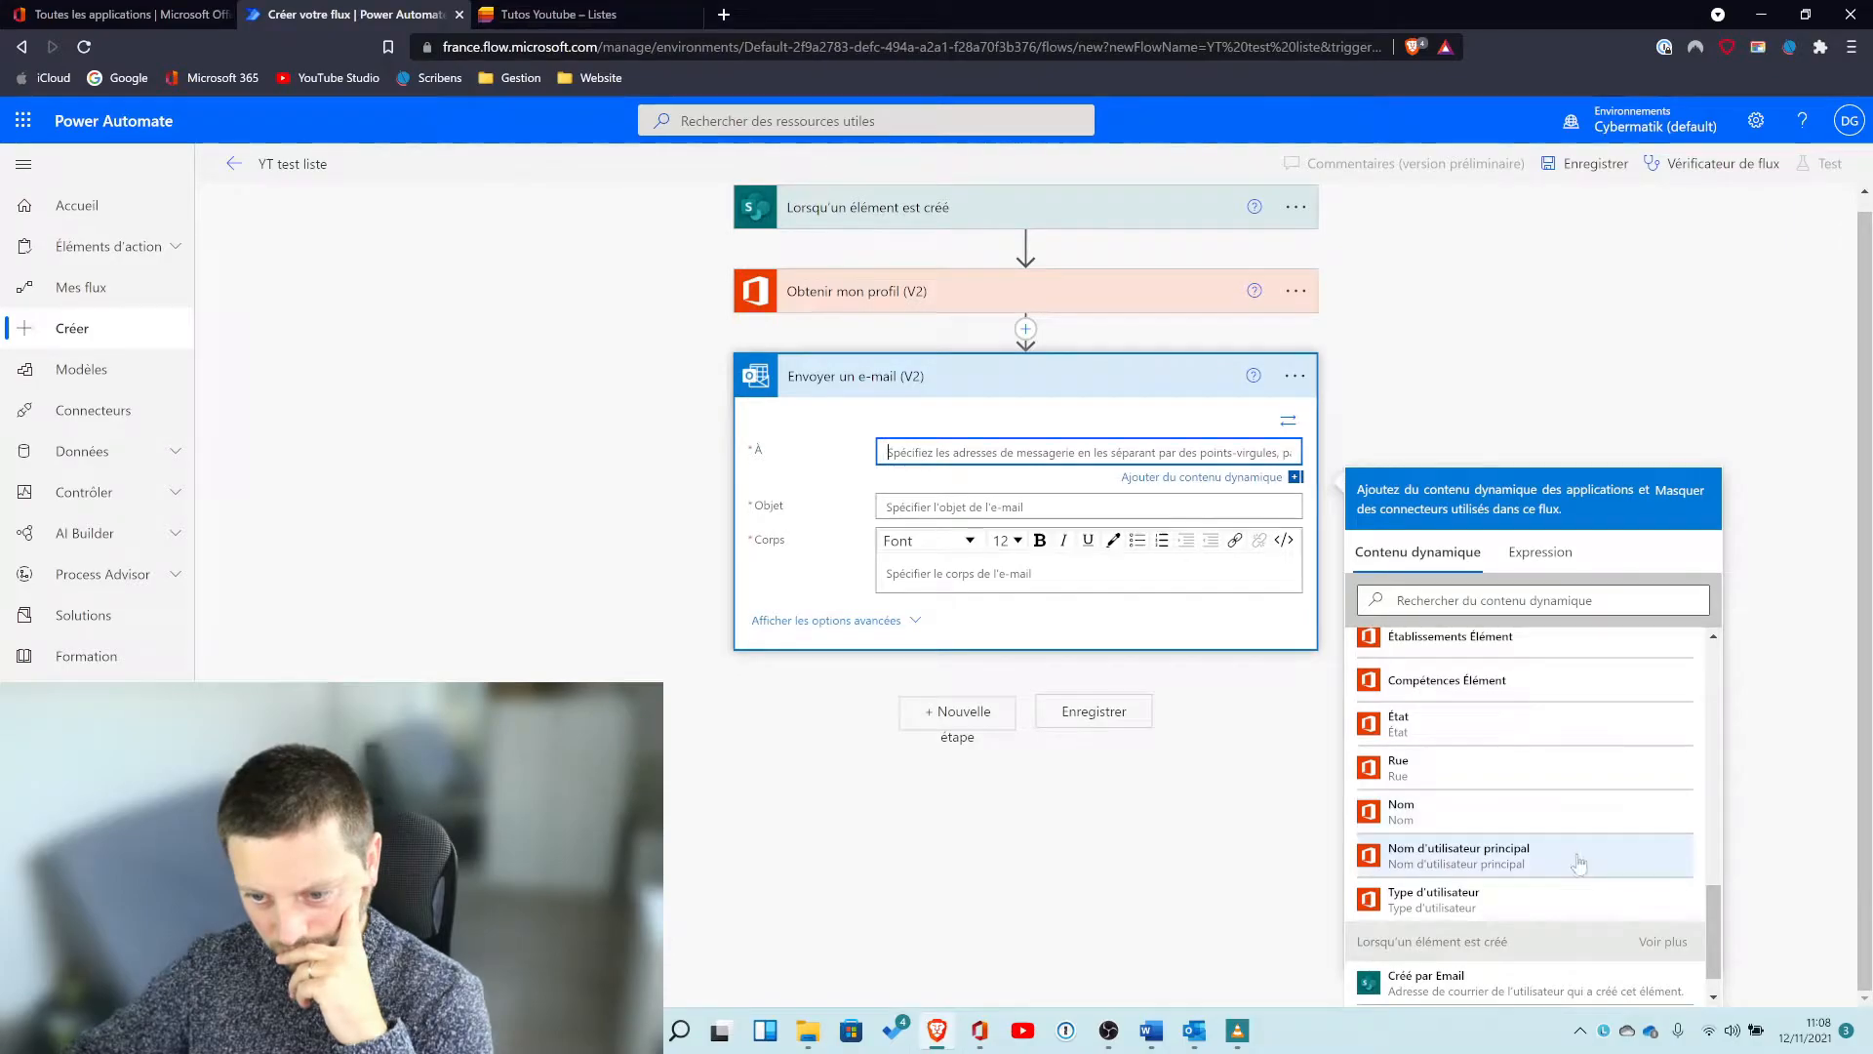
click(1620, 854)
Enter the email subject "Création d'un élément dans la liste - ".
click(1080, 514)
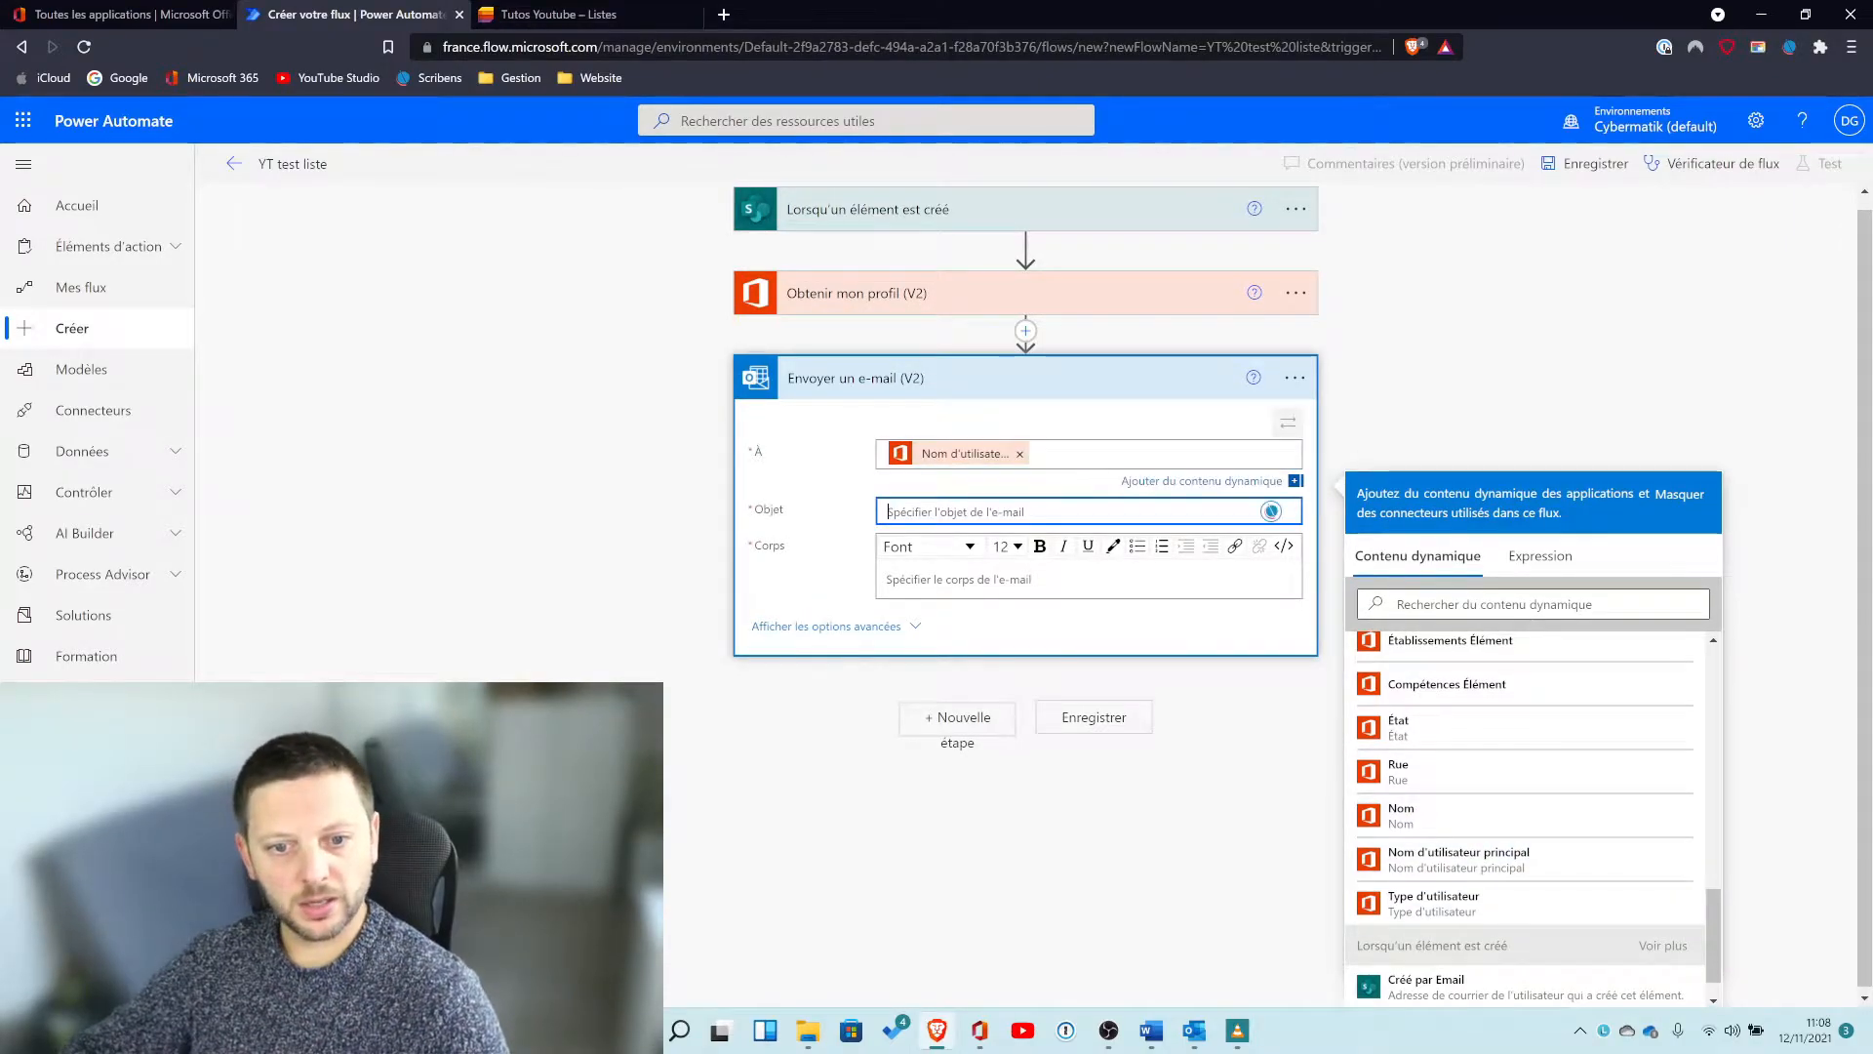
scroll(1603, 852, down, 1)
scroll(1603, 839, down, 10)
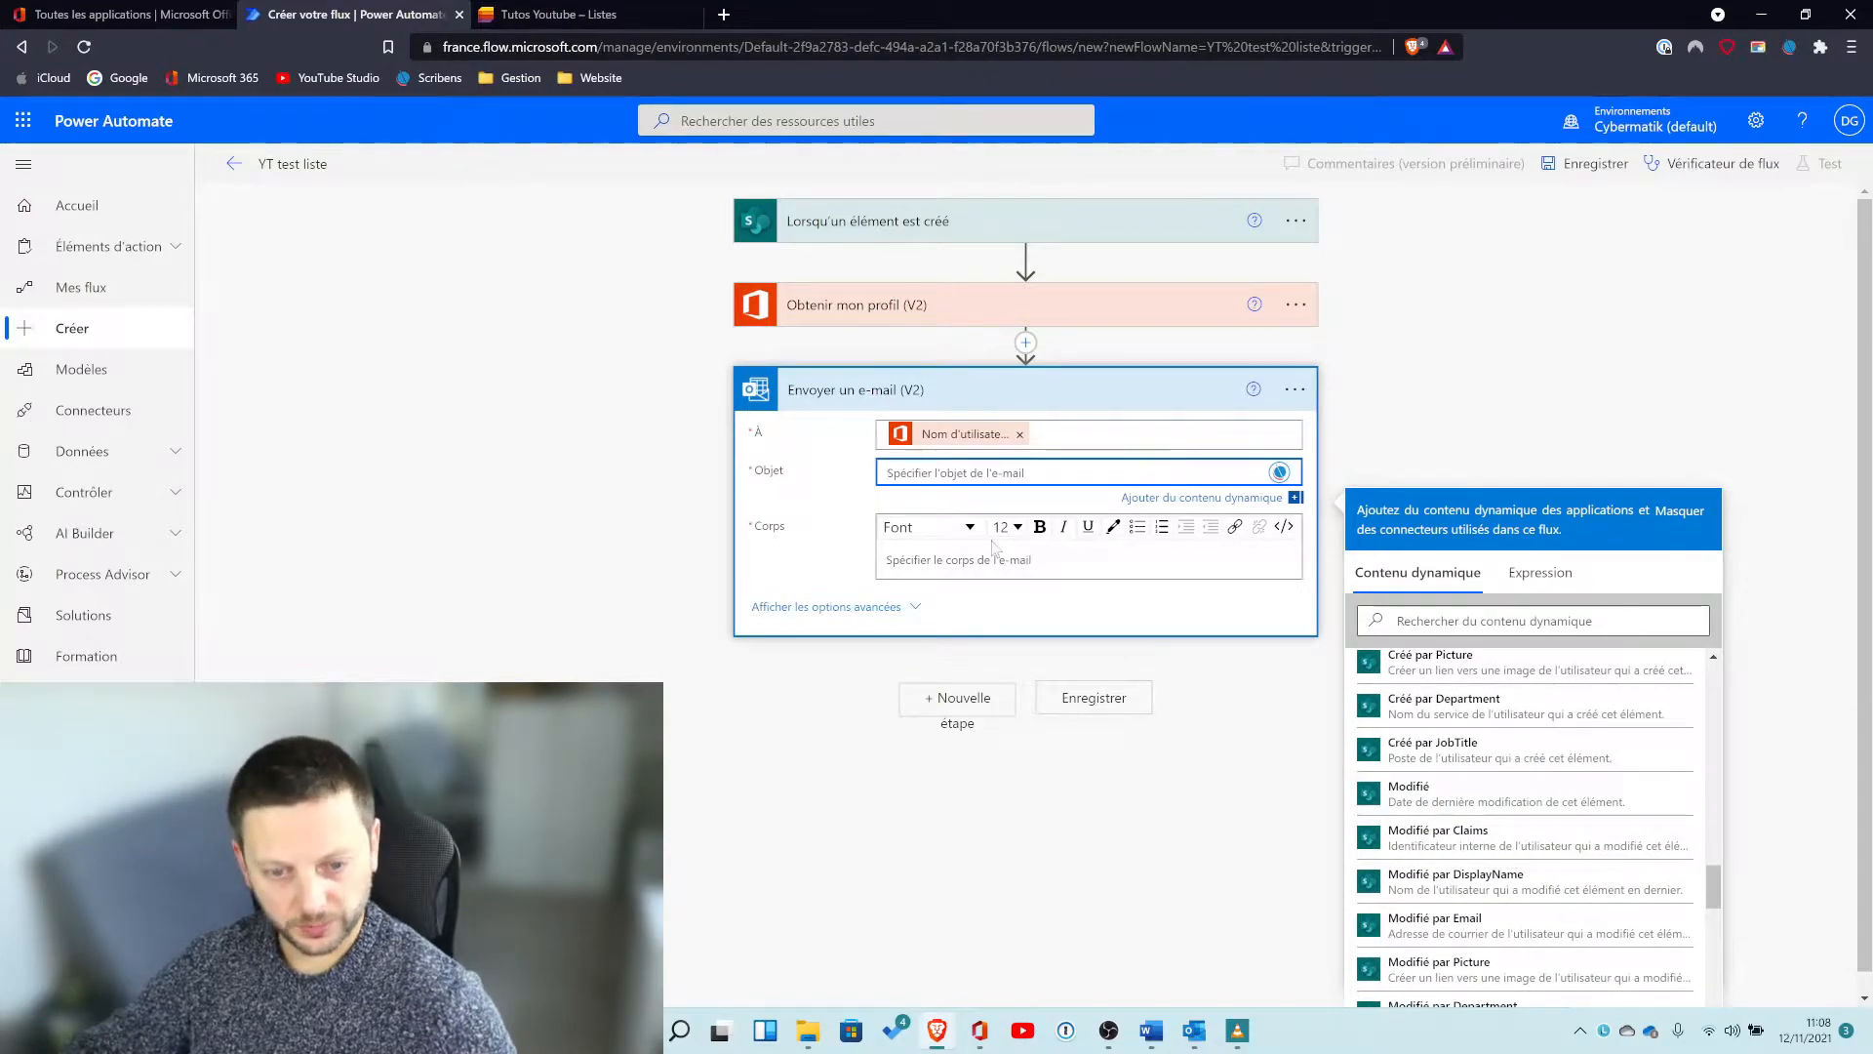
text(Création d'un élément dans la liste -)
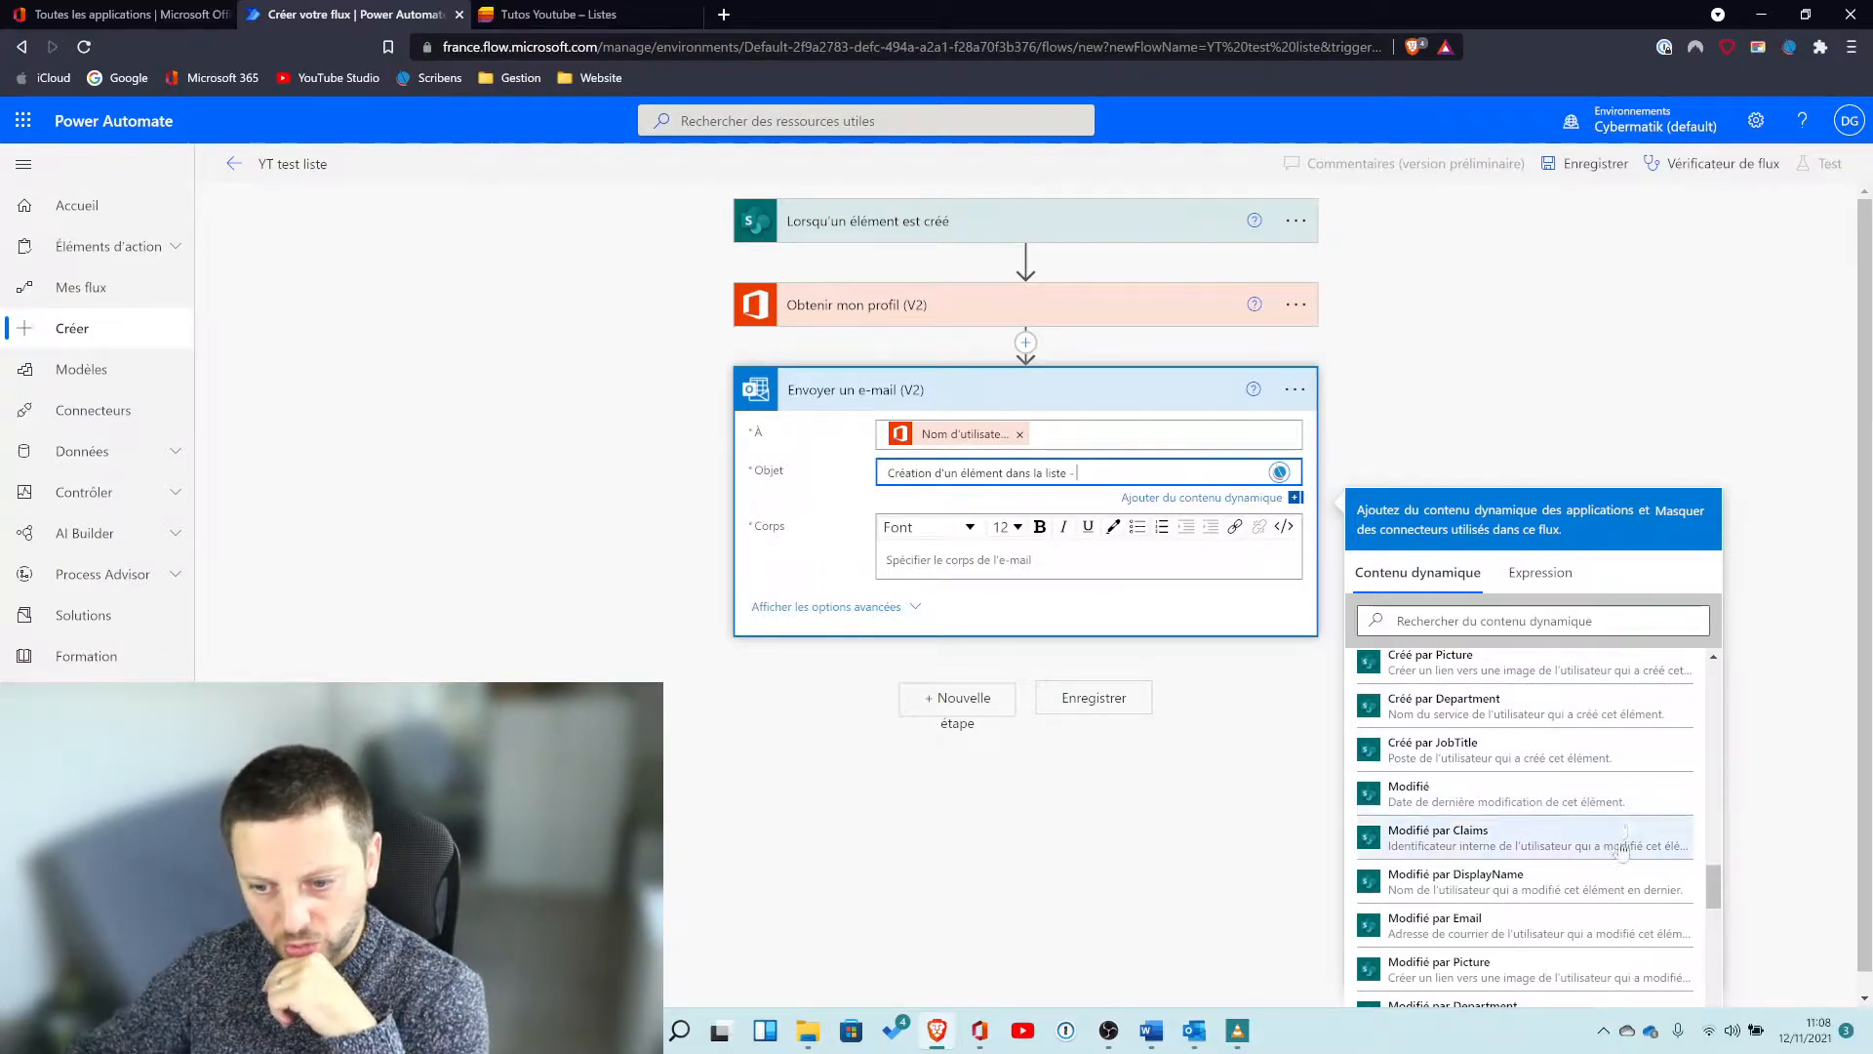
Append the profile's Prénom dynamic value to the email subject.
scroll(1620, 846, down, 2)
scroll(1614, 853, down, 1)
scroll(1610, 866, up, 5)
scroll(1610, 864, up, 8)
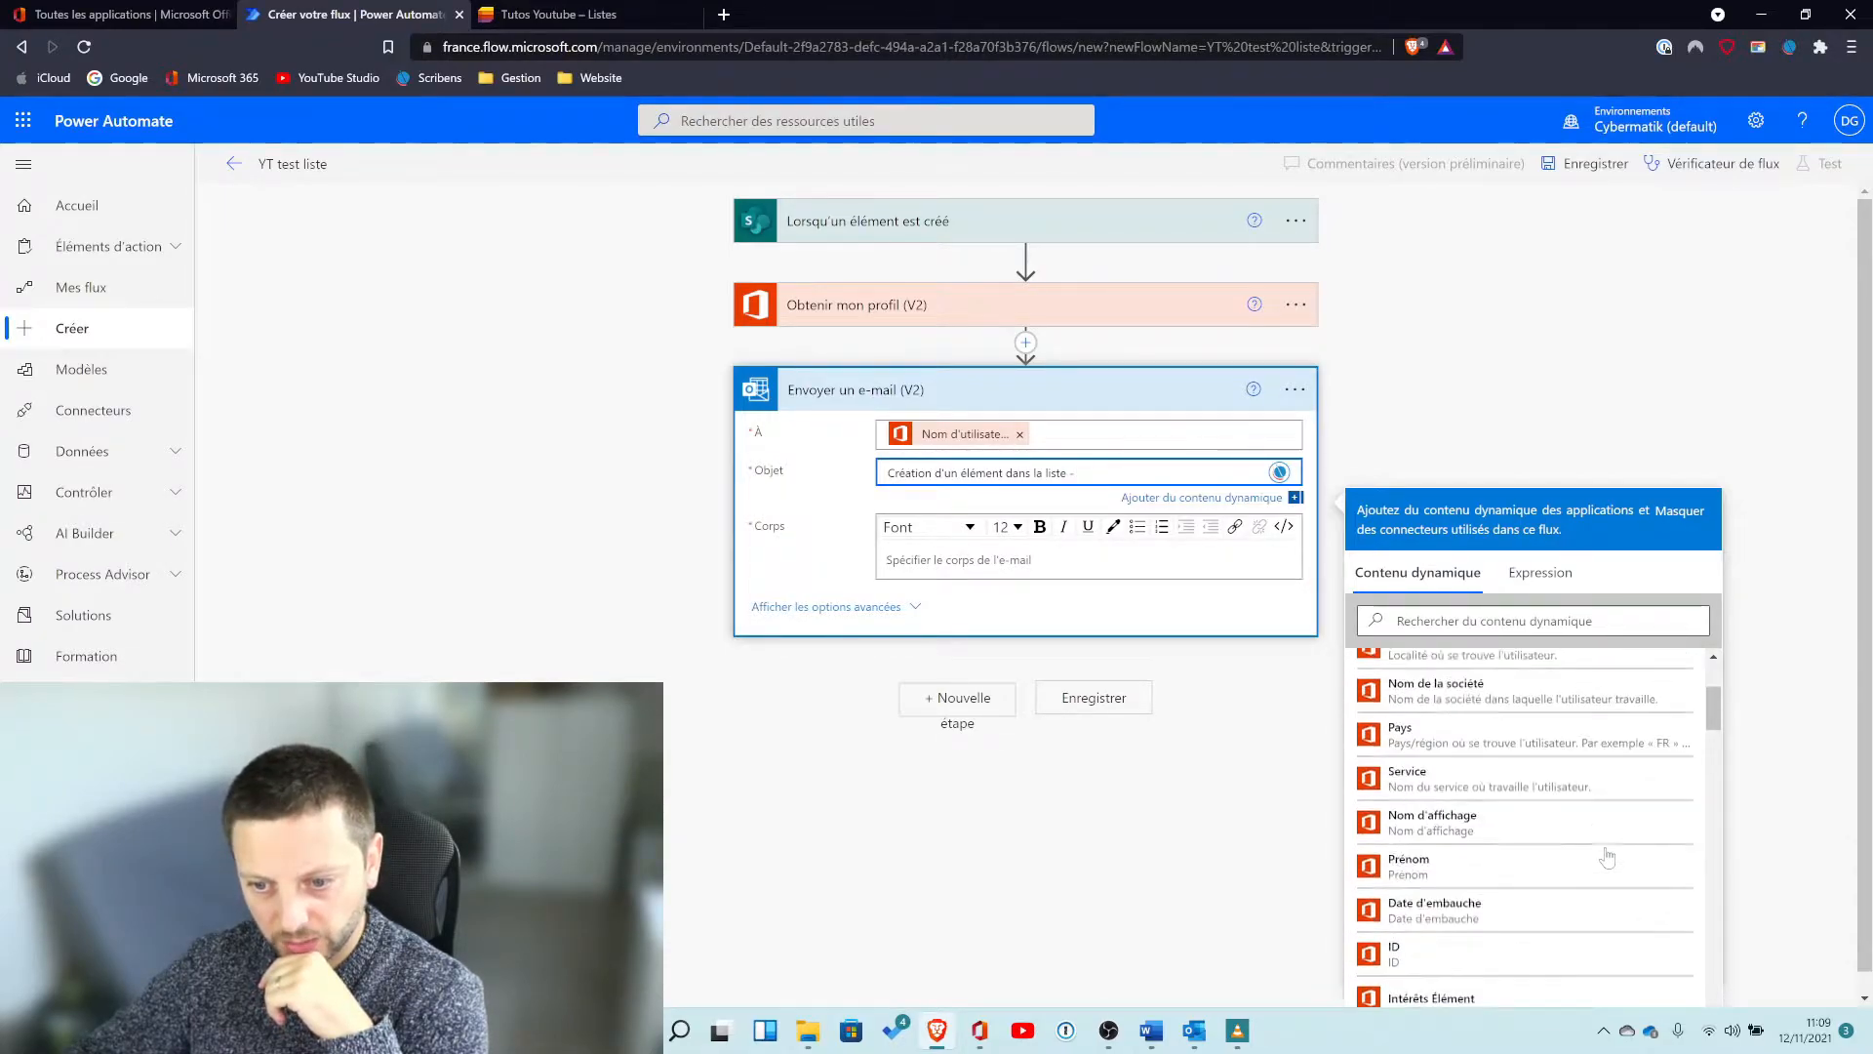
scroll(1608, 857, up, 4)
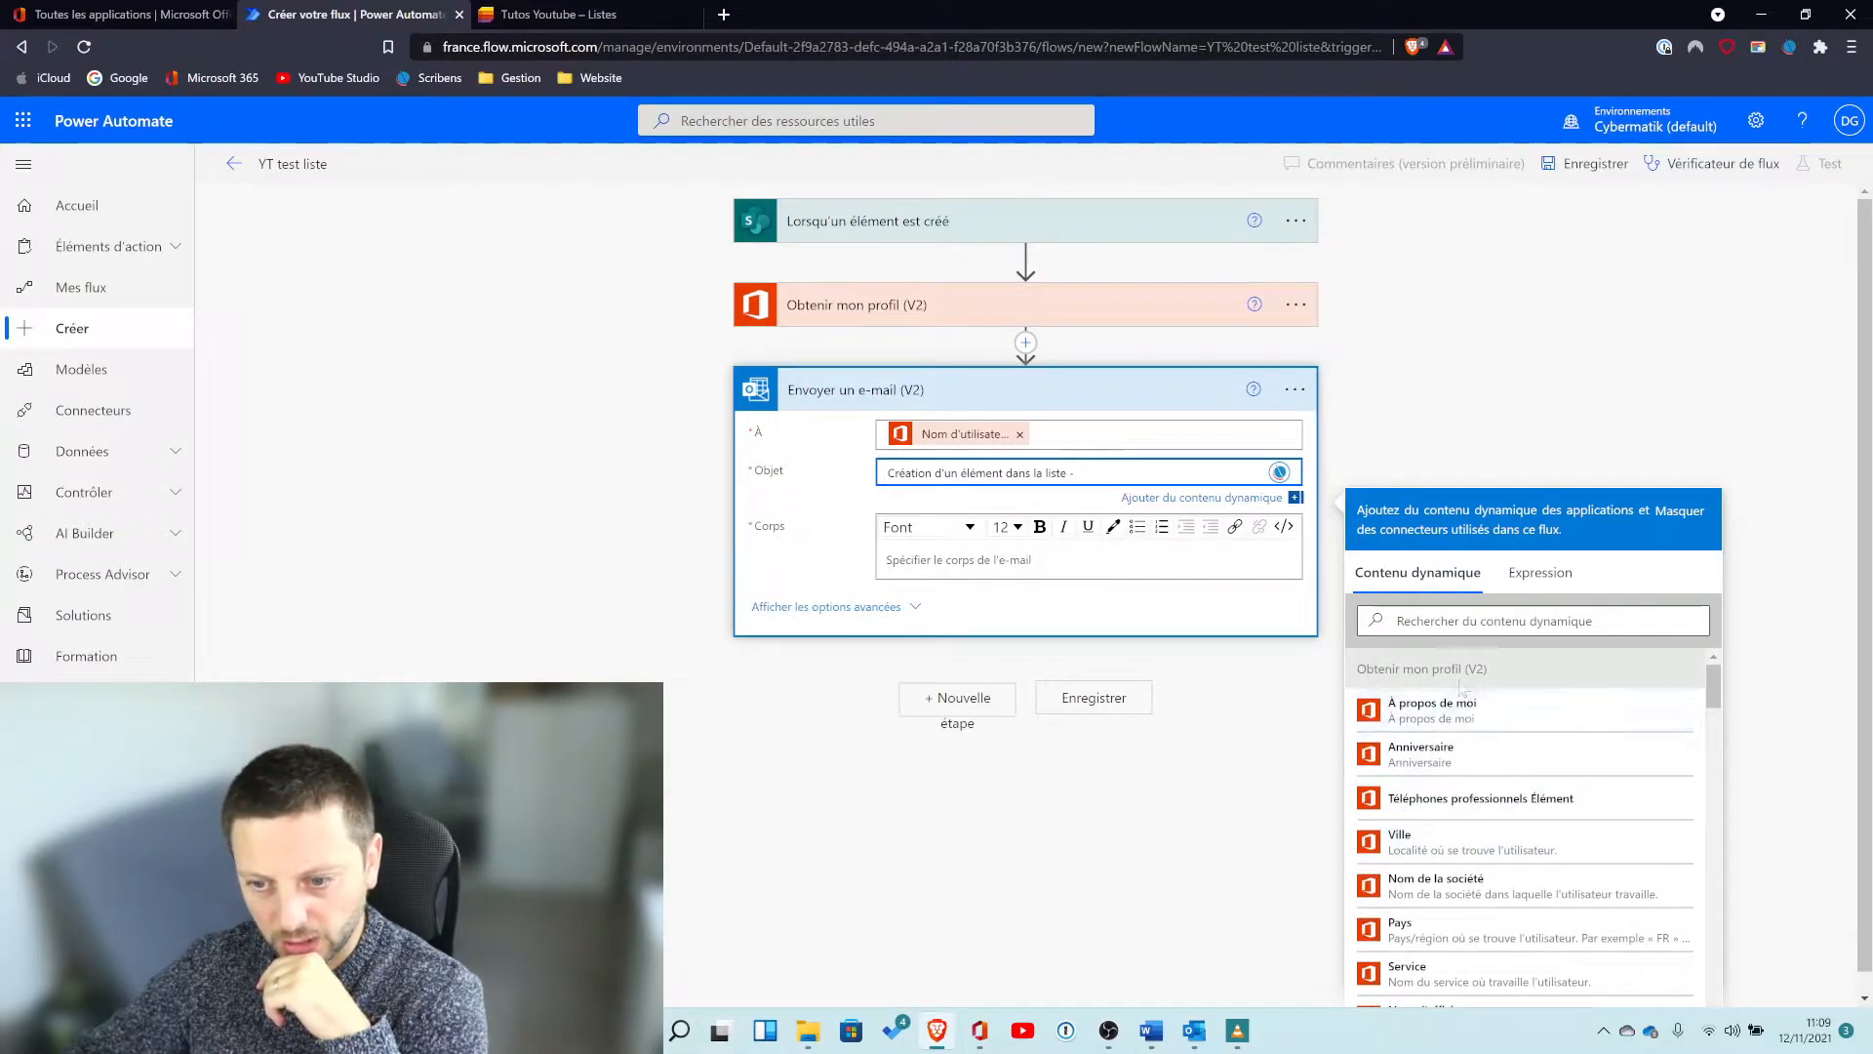
scroll(1581, 853, down, 2)
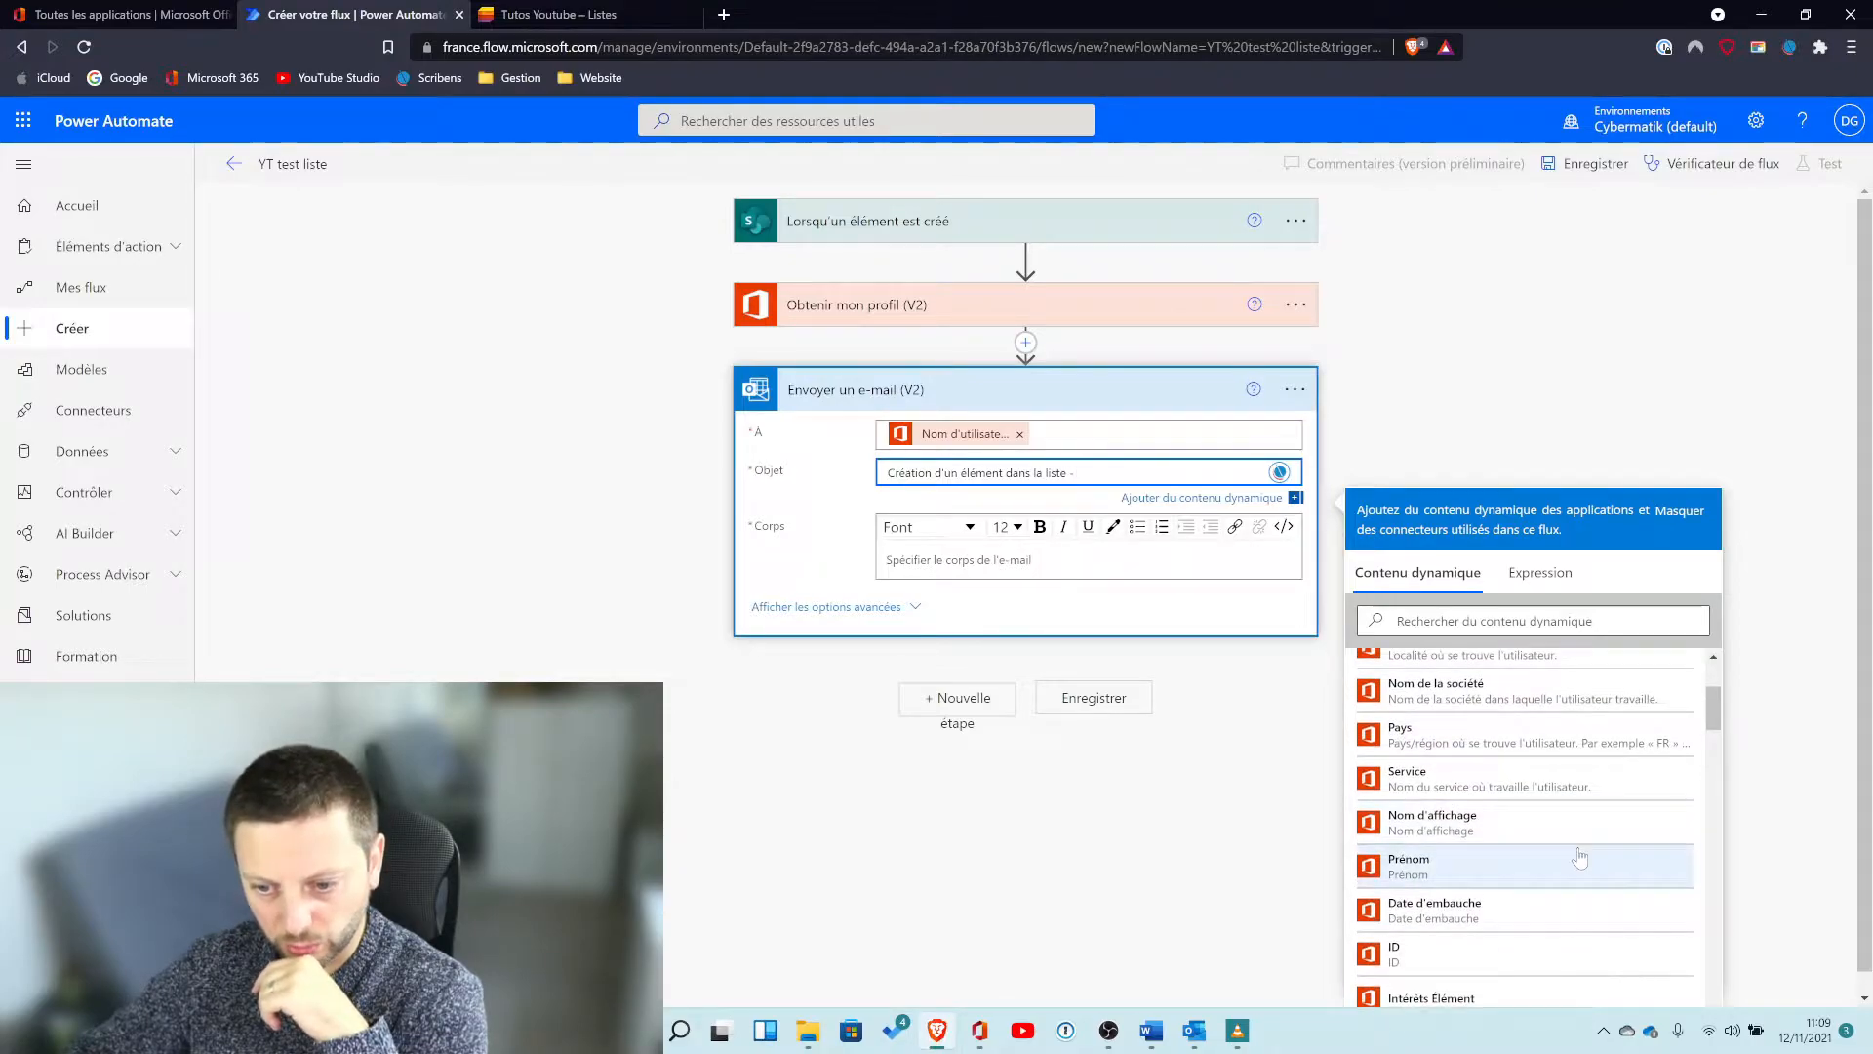
click(1518, 873)
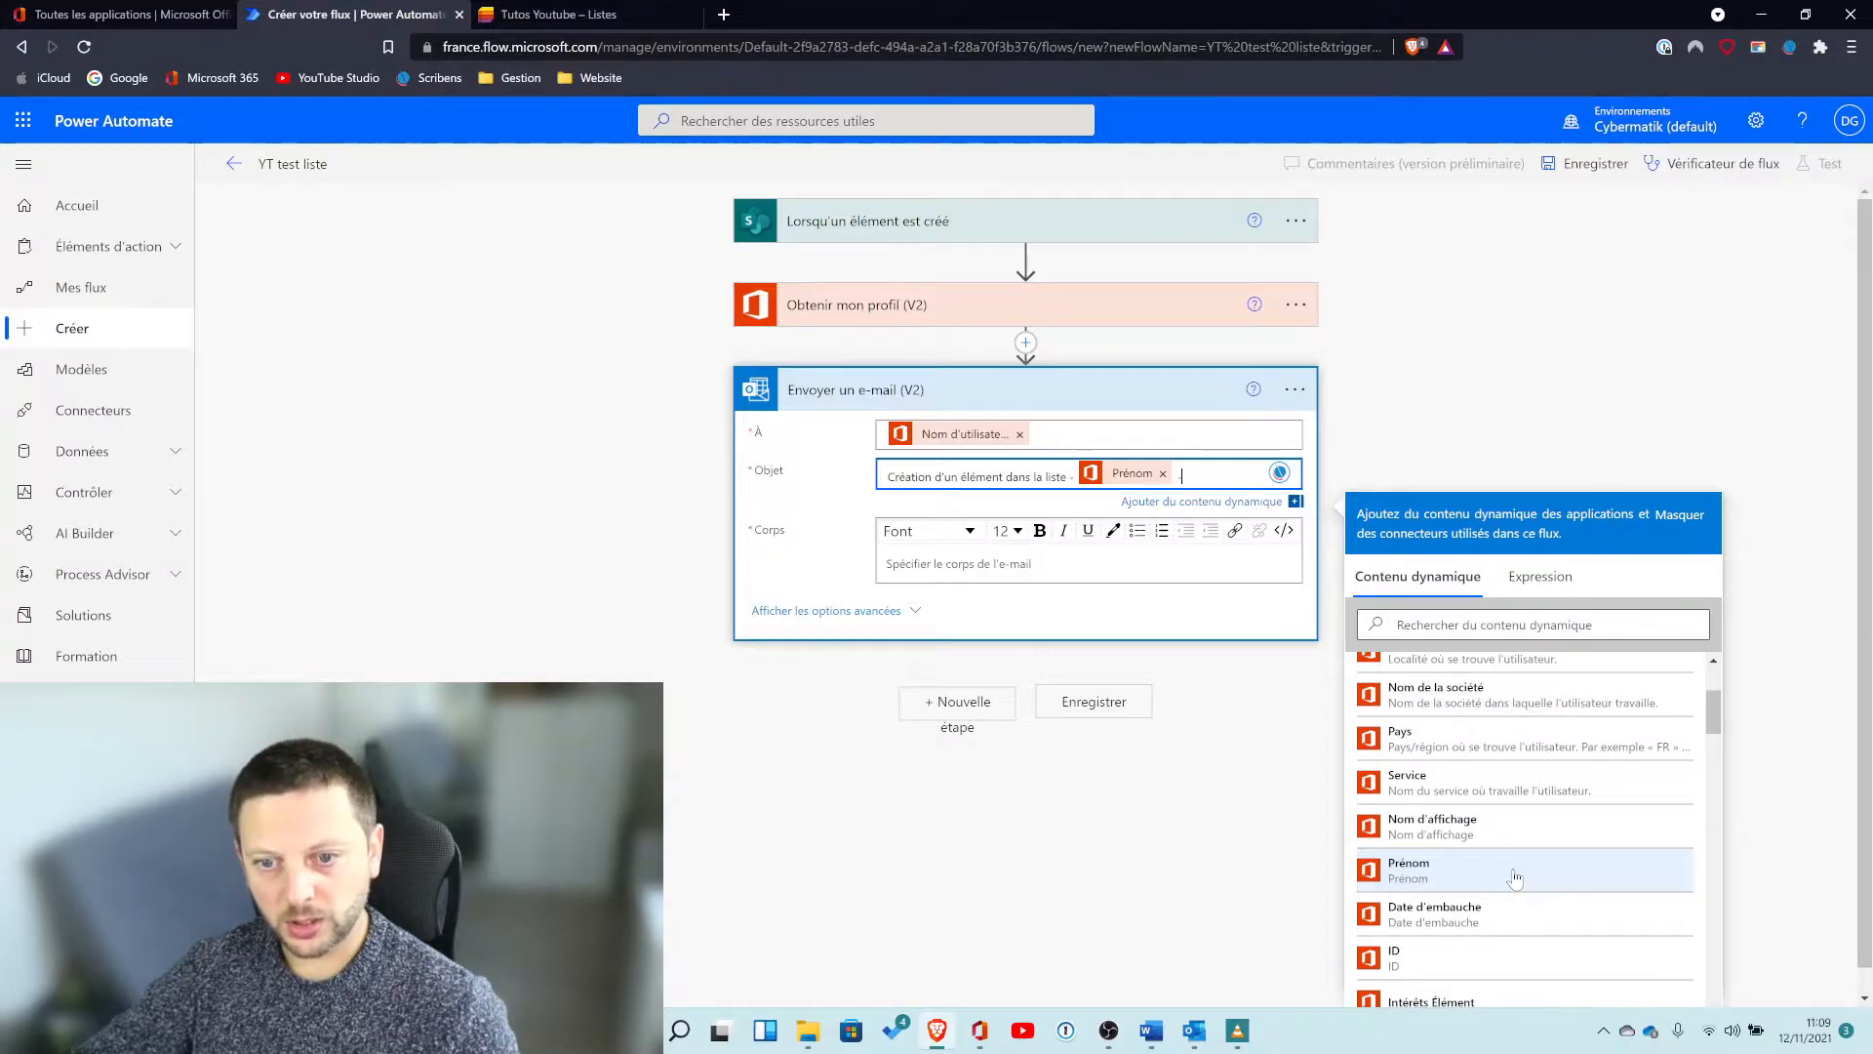
Append a dash and the list item's Prix unitaire value to the subject, checking the list's columns.
text(-)
scroll(1484, 756, down, 10)
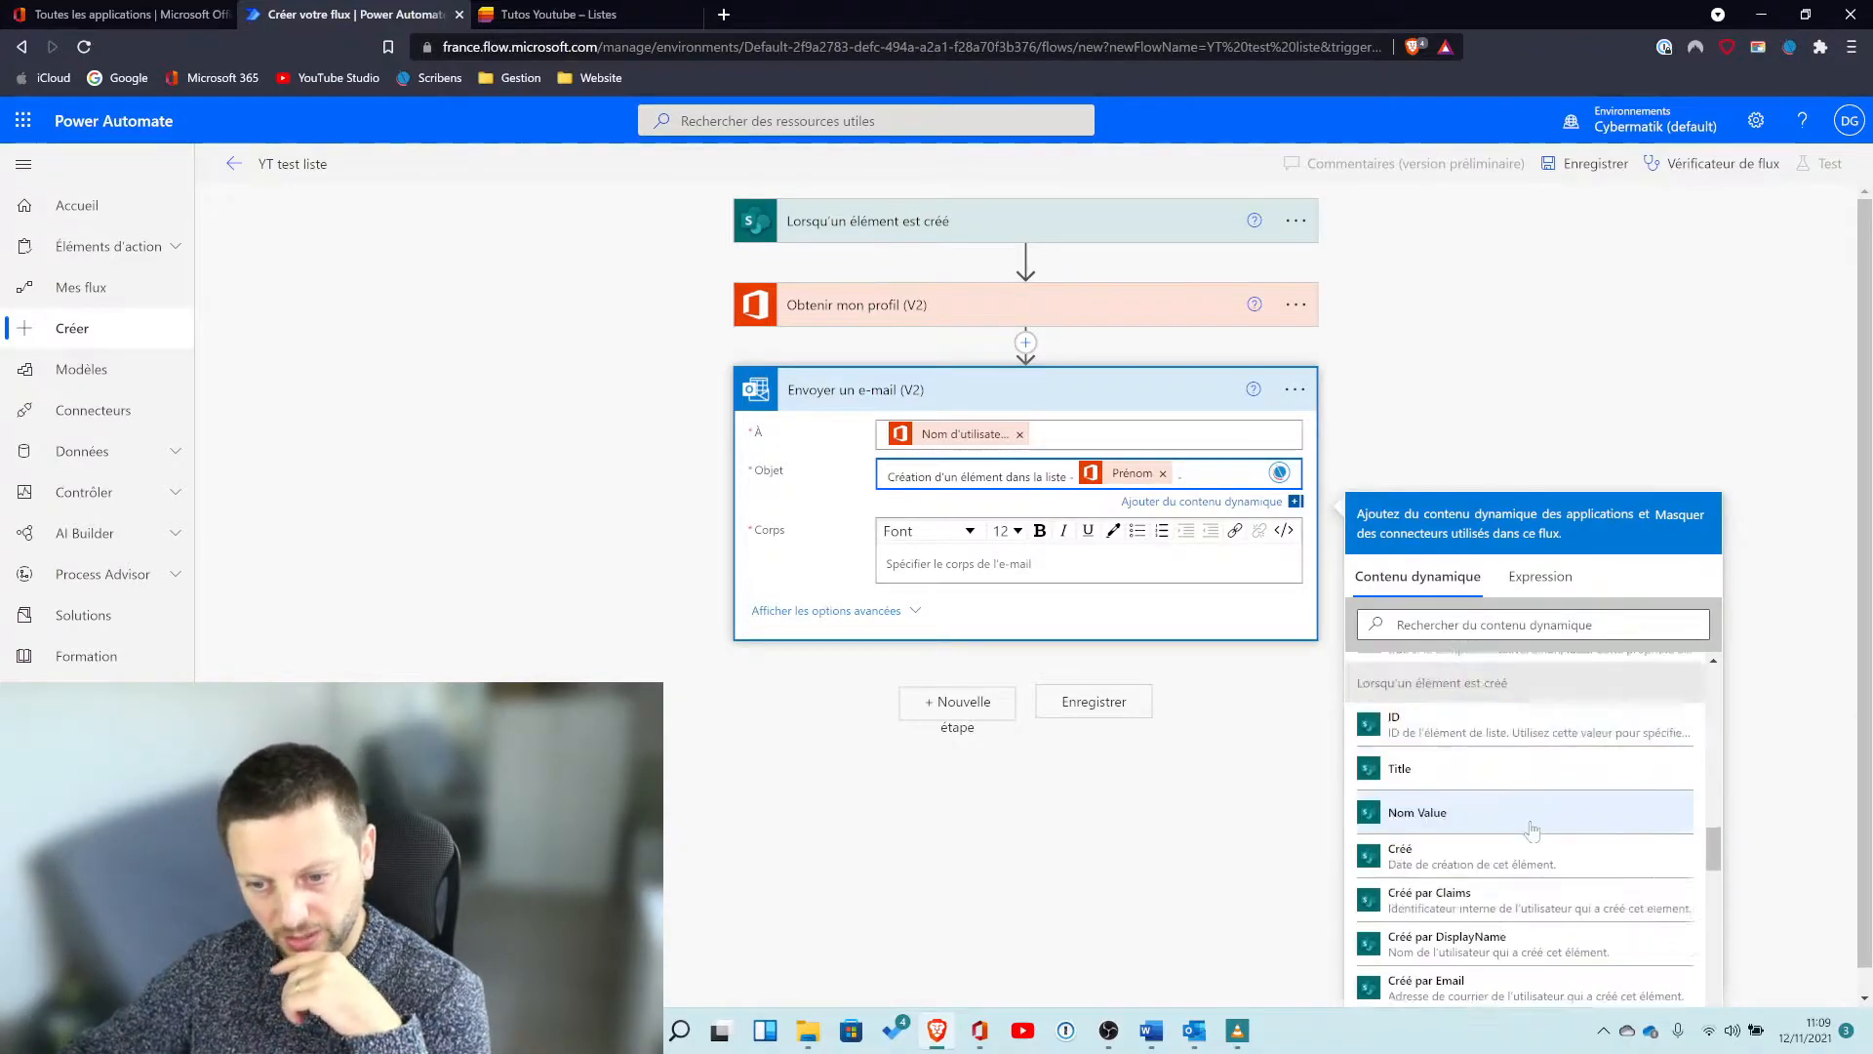
scroll(1528, 839, up, 3)
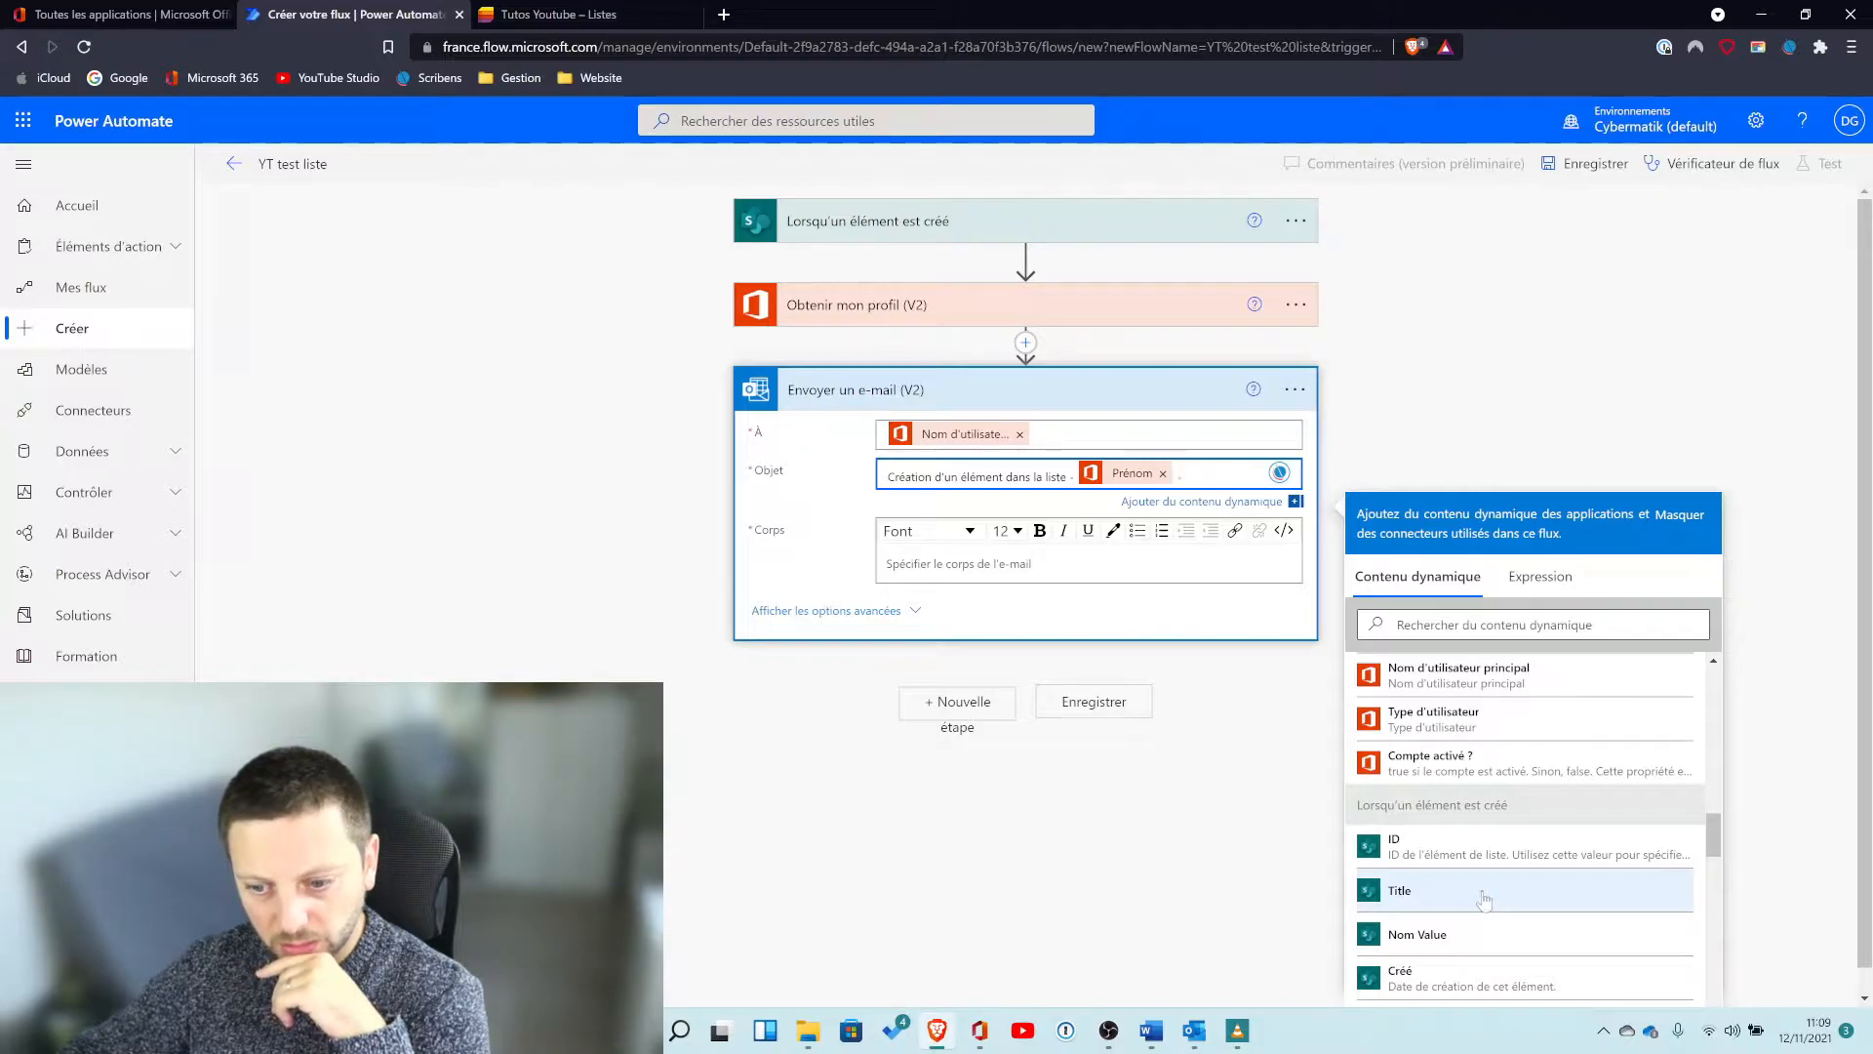
scroll(1473, 927, down, 2)
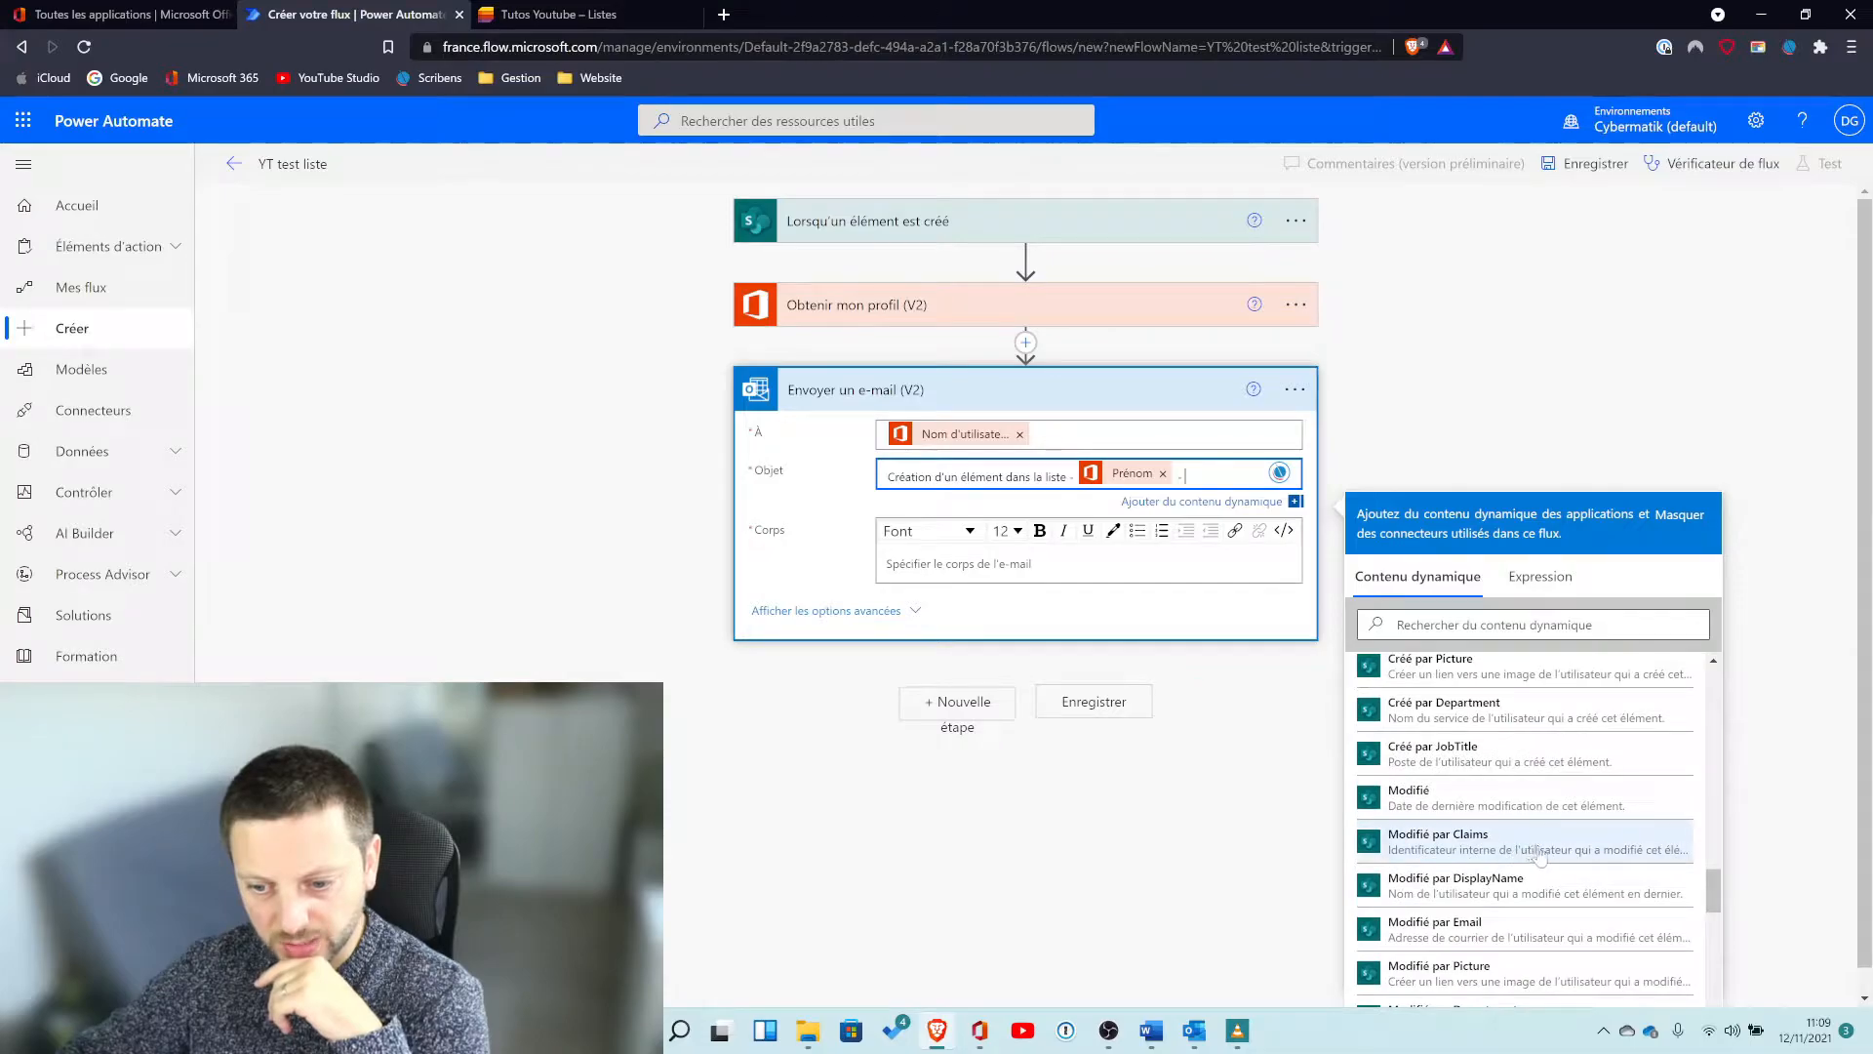
click(555, 13)
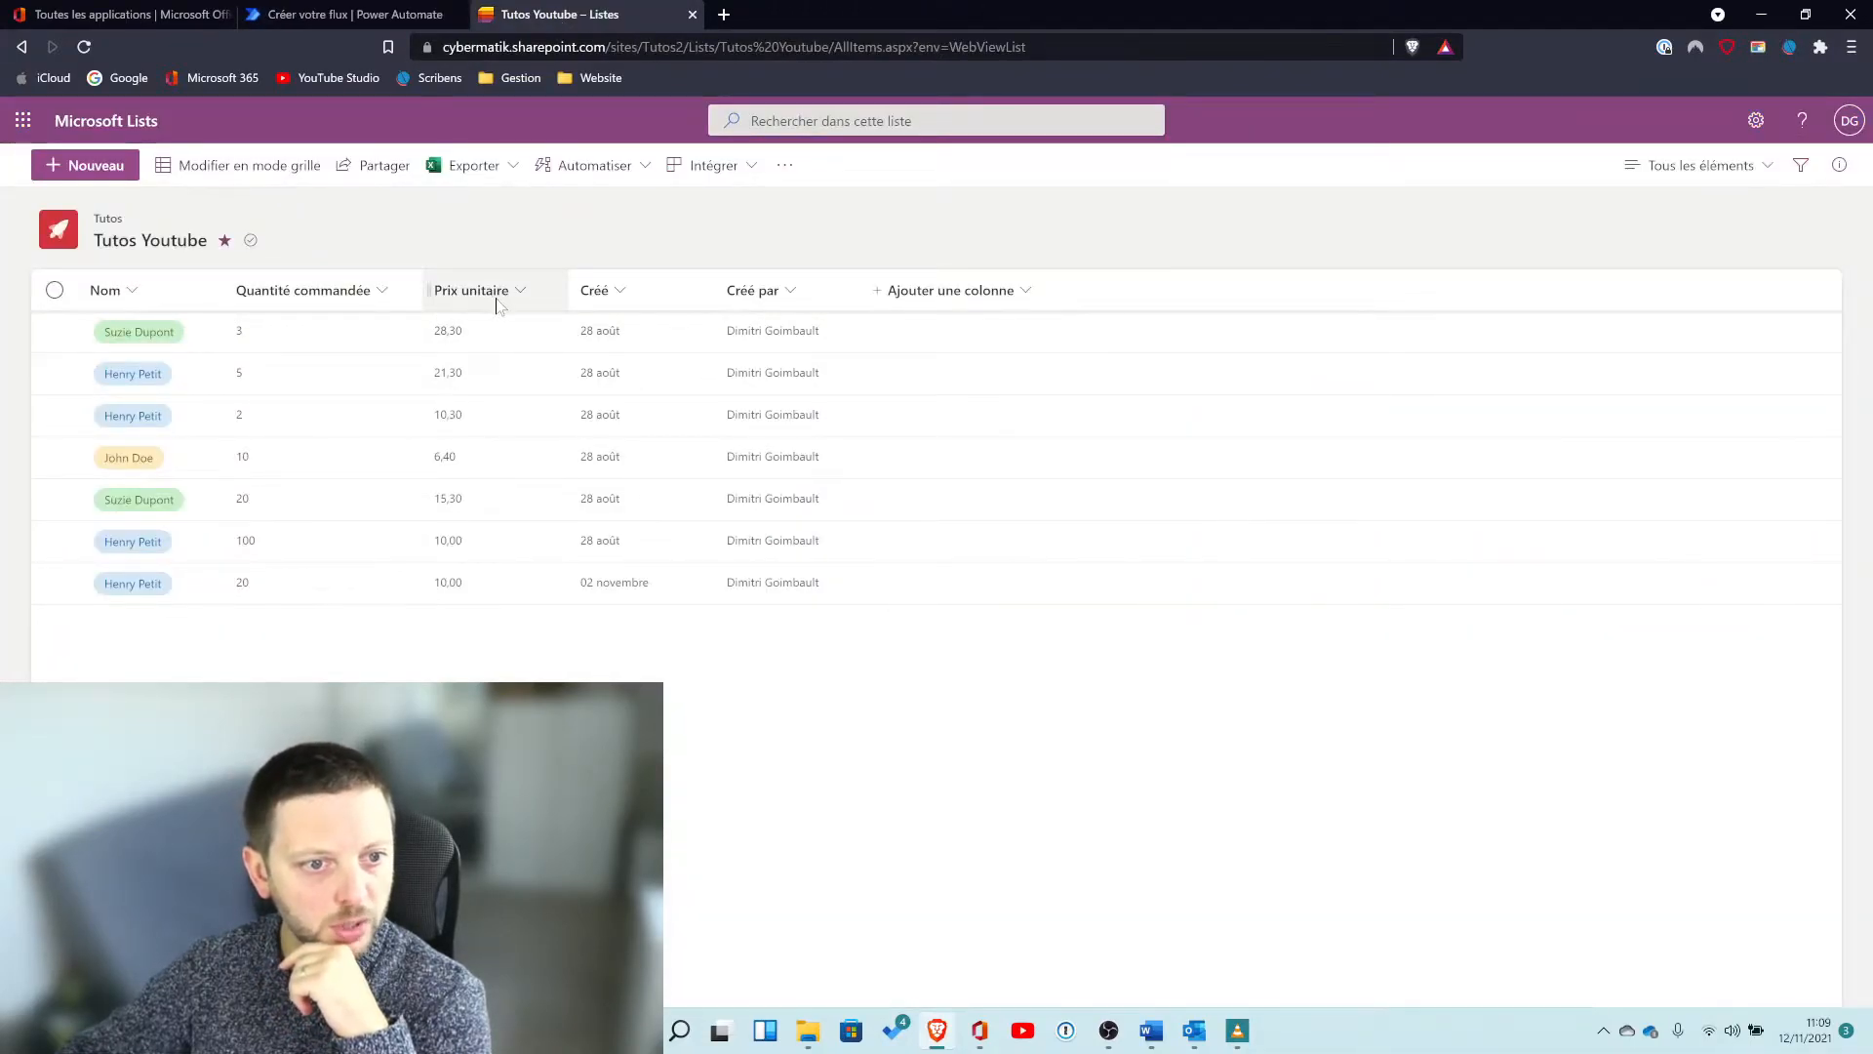
click(355, 14)
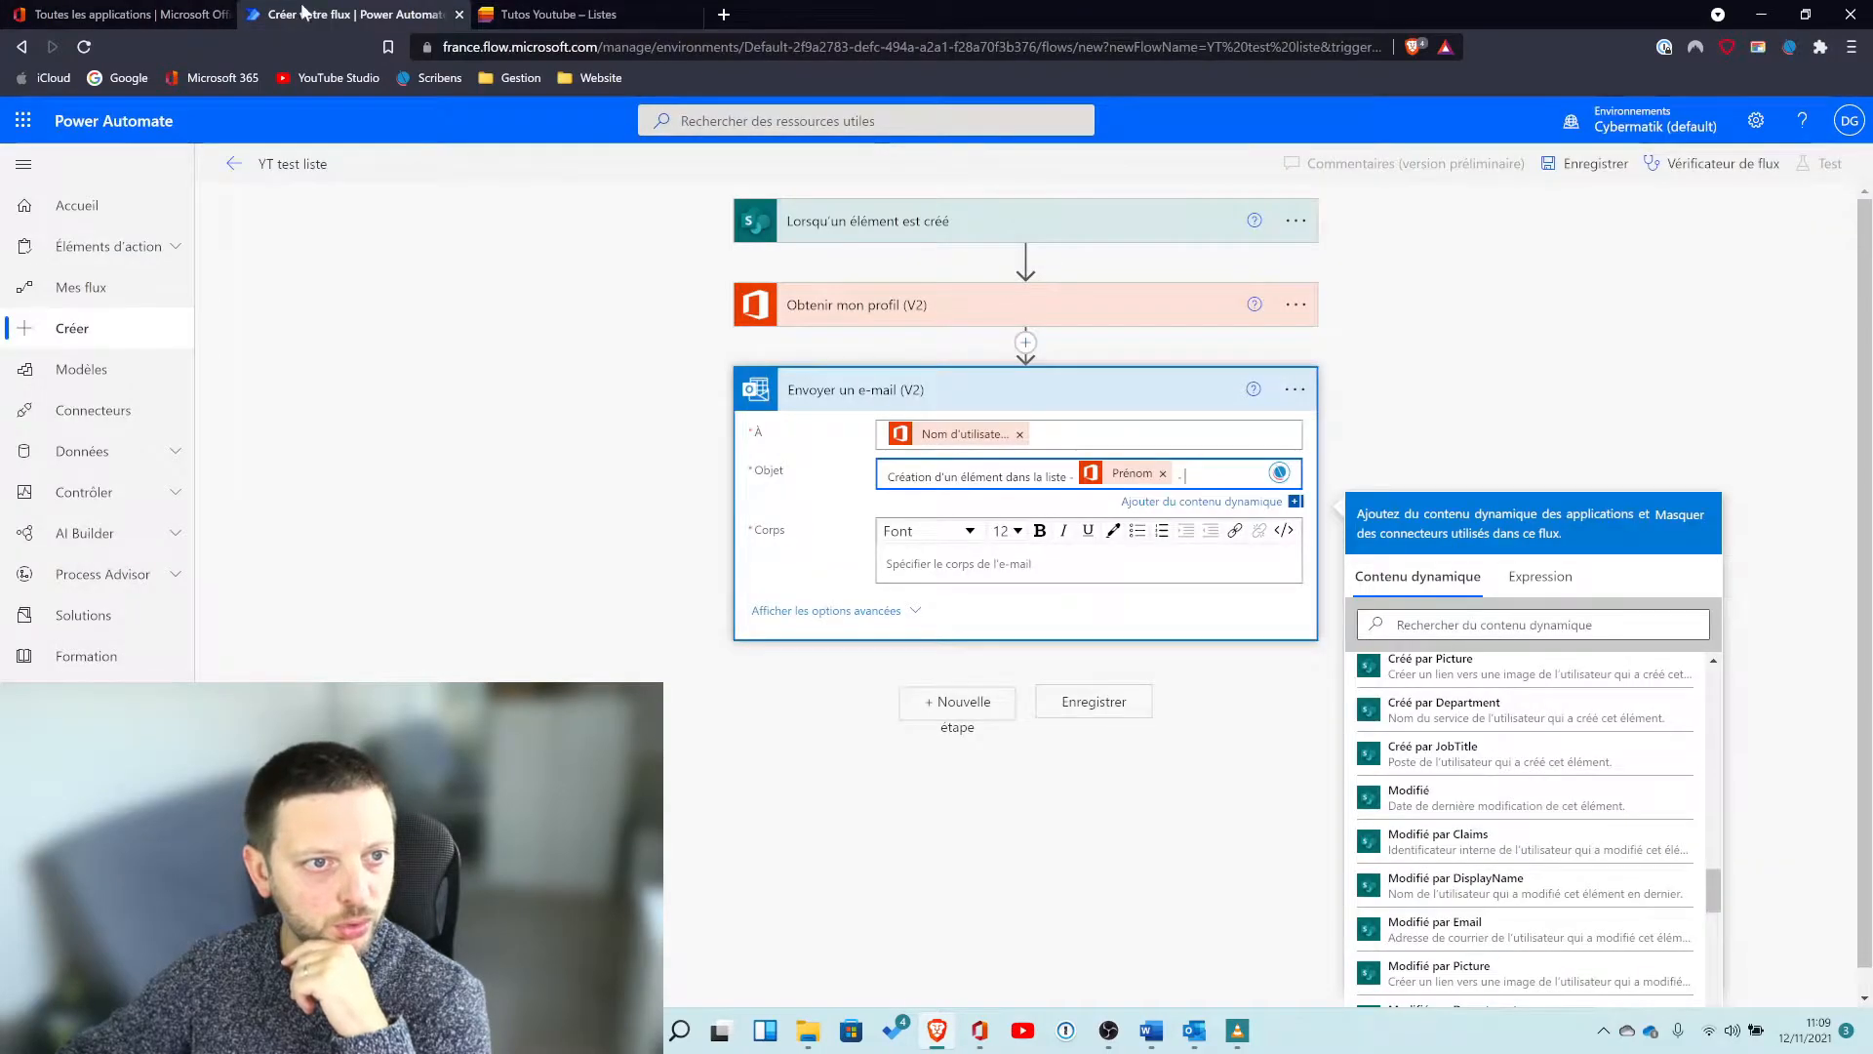
scroll(1625, 777, down, 6)
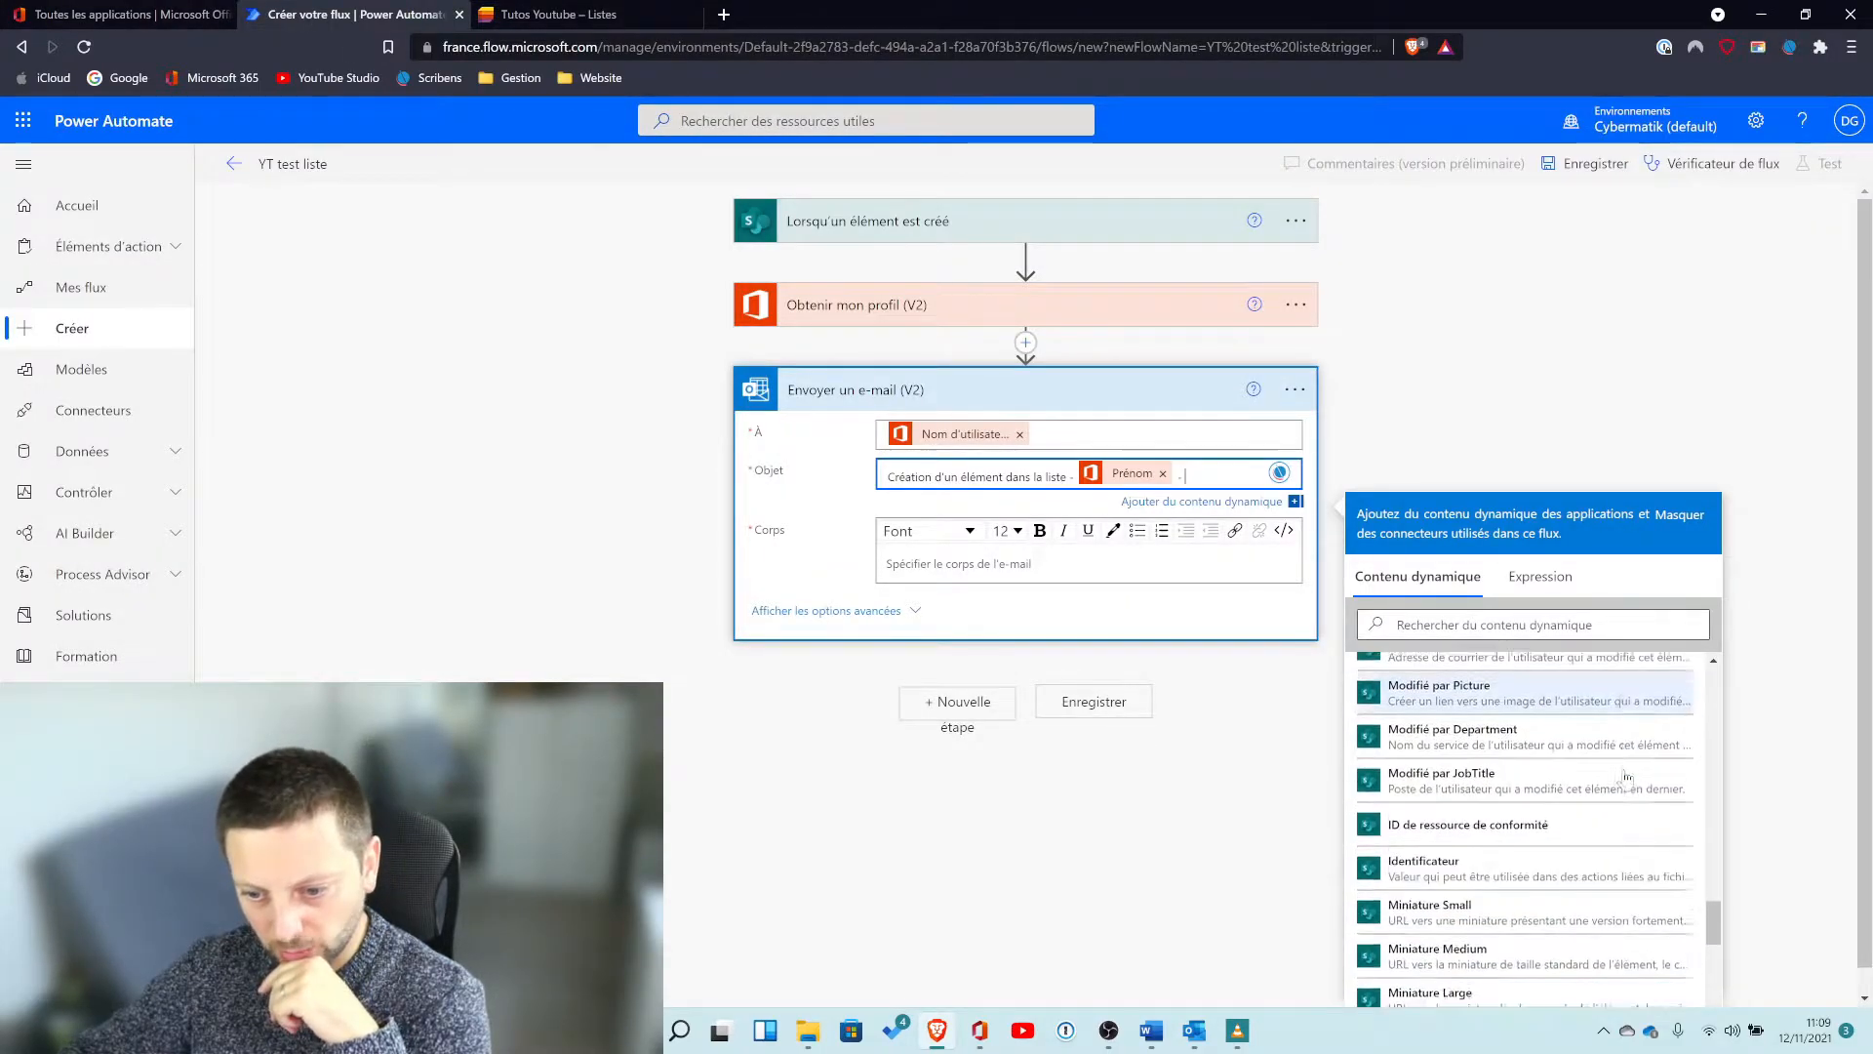
scroll(1600, 771, down, 3)
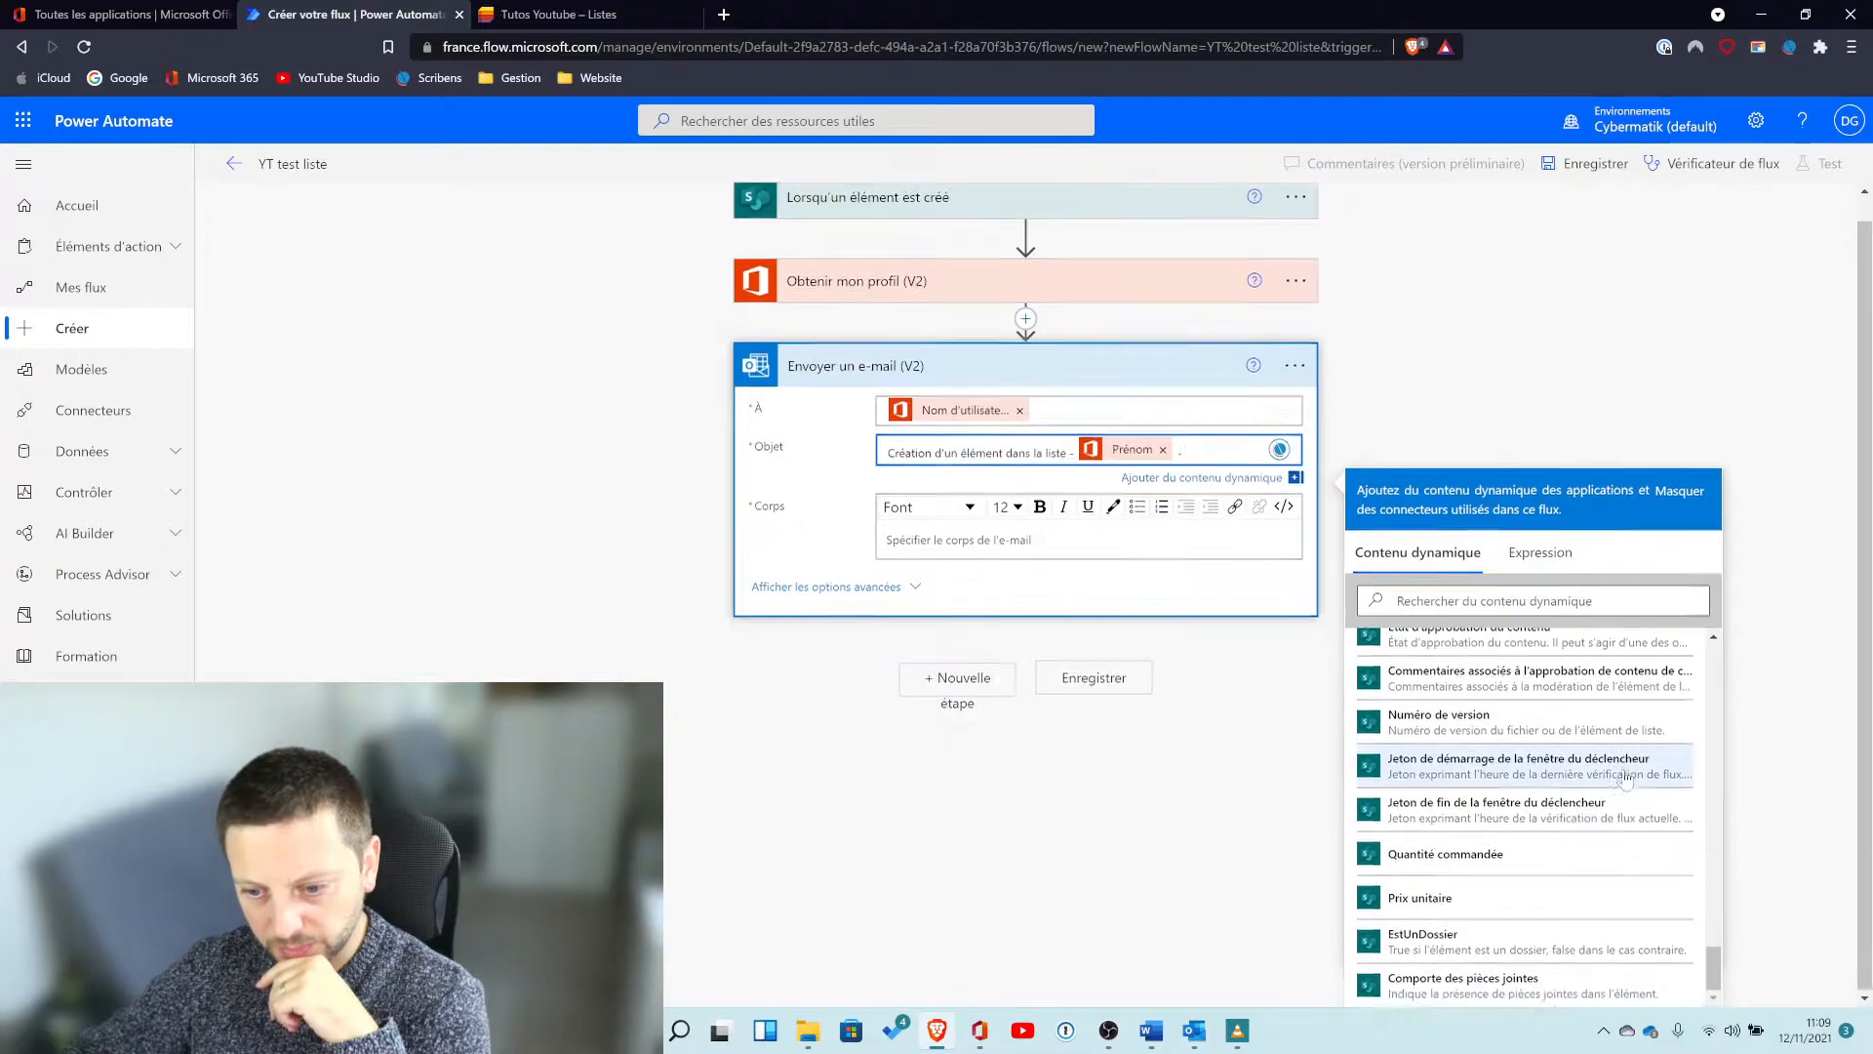
click(1522, 625)
text(prix)
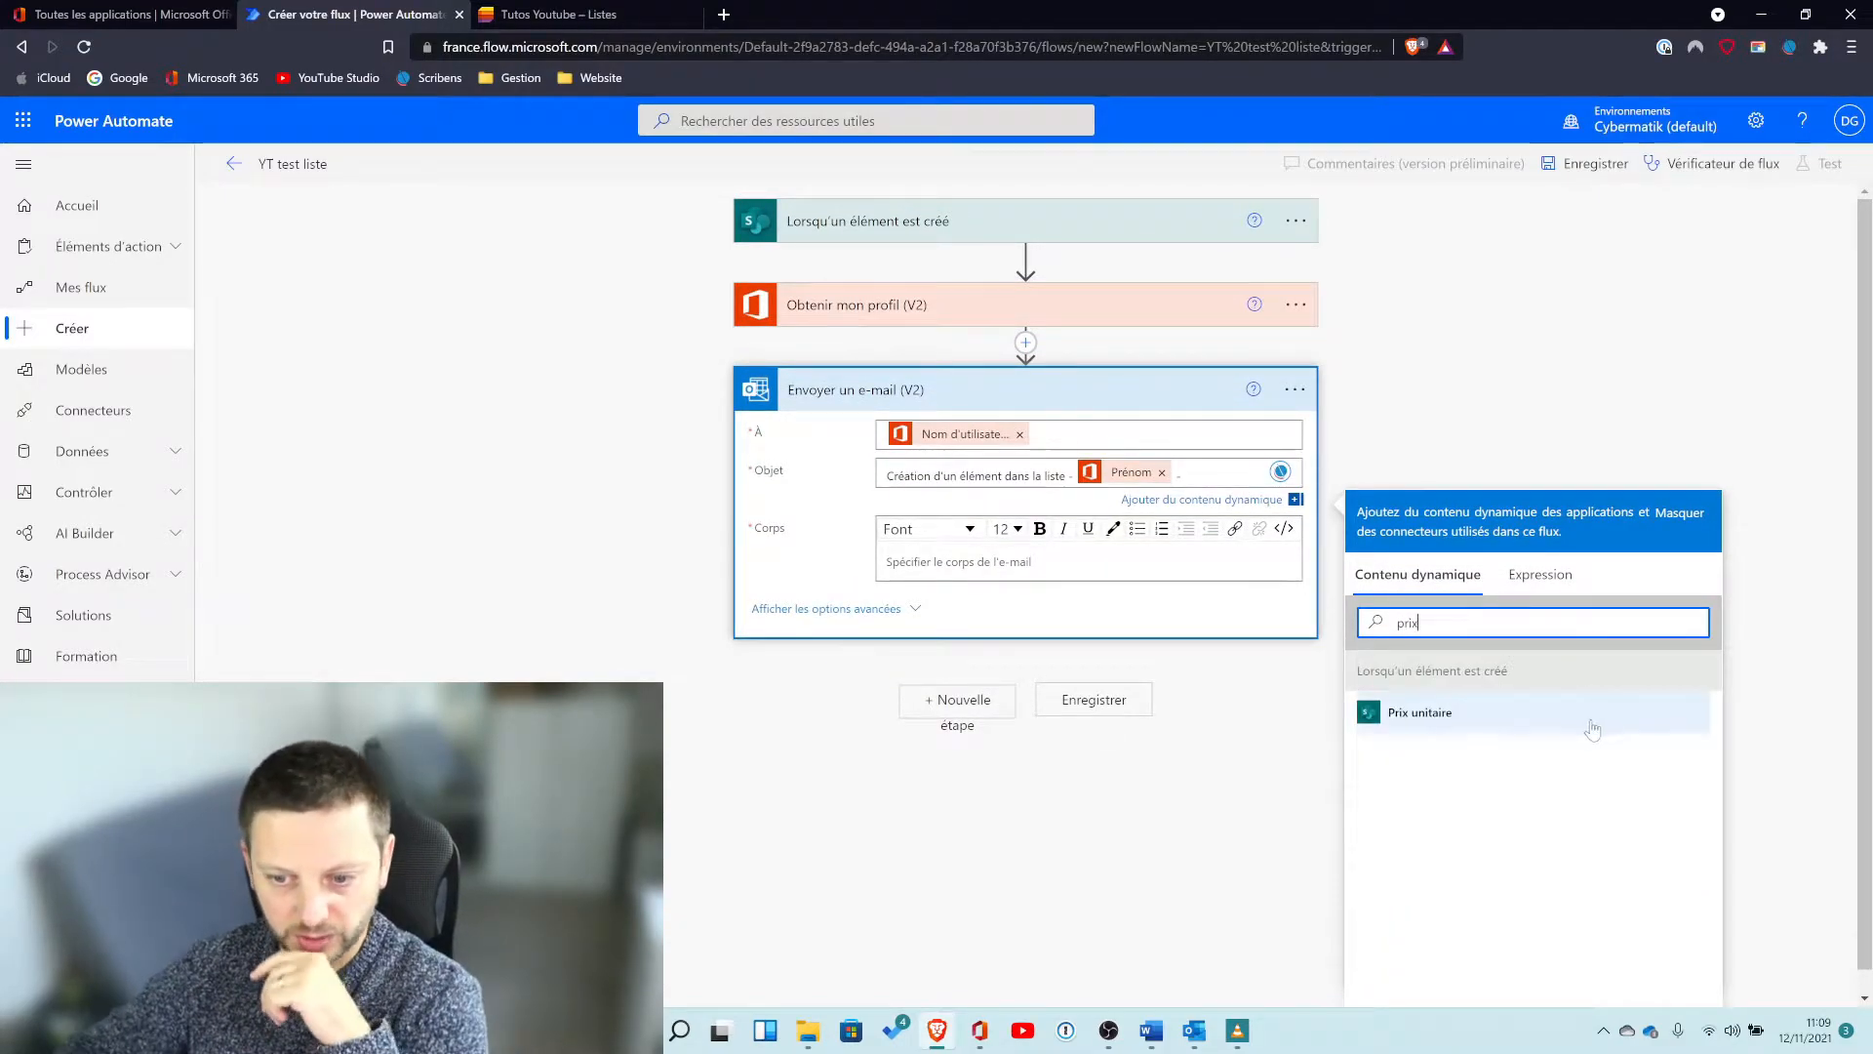
click(1493, 728)
Enter "Date de l'achat:" in the email body.
click(985, 576)
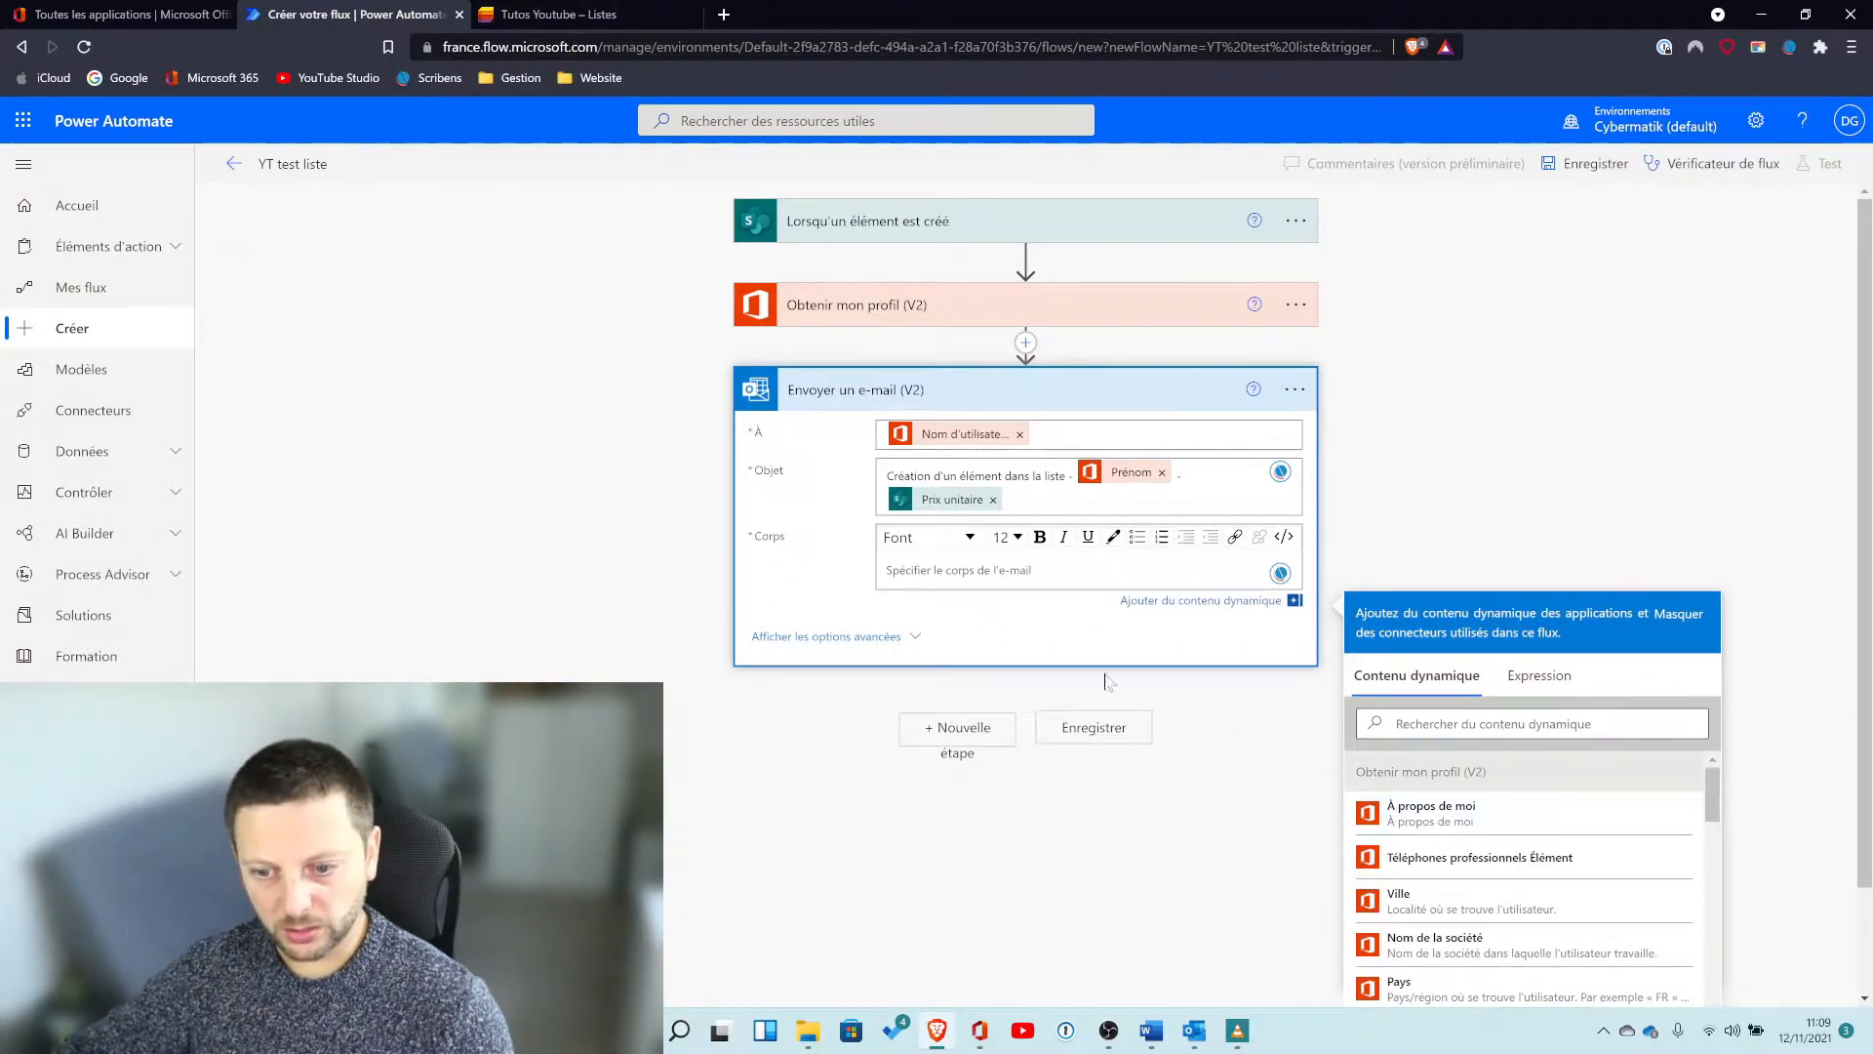
scroll(1592, 865, down, 10)
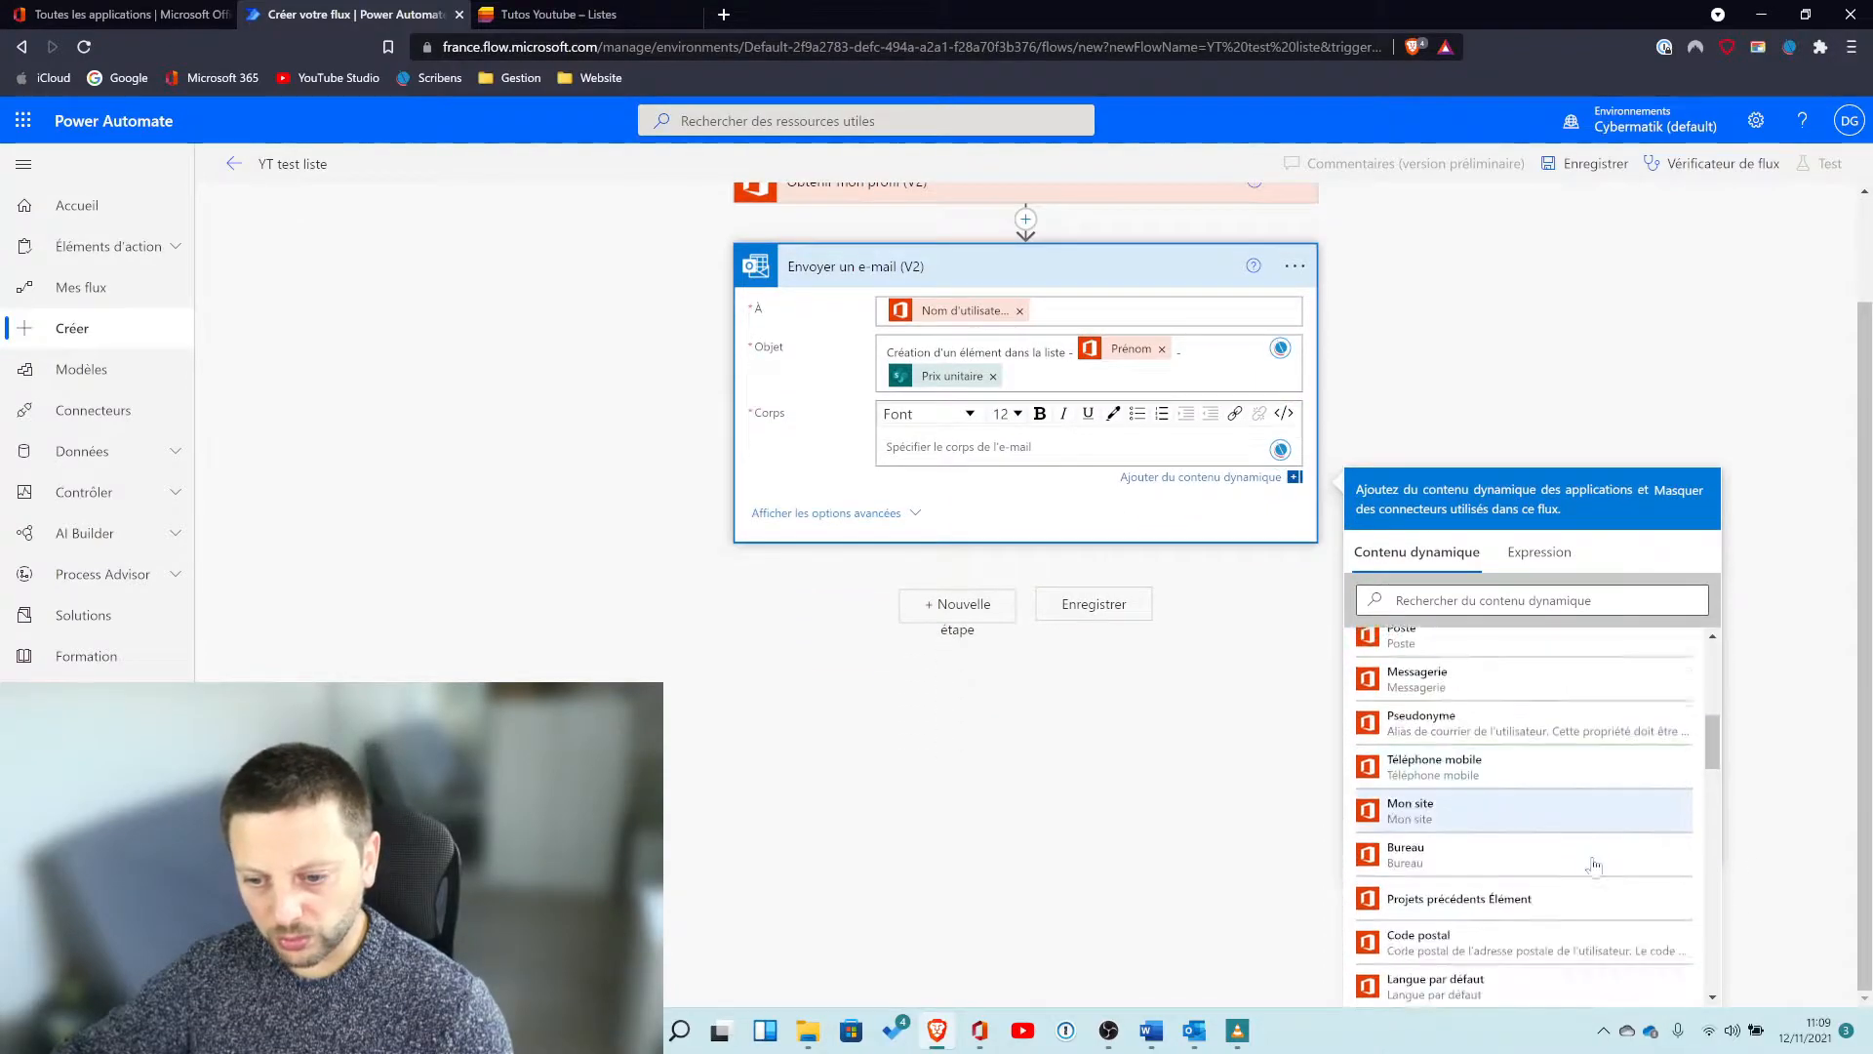
scroll(1593, 864, down, 3)
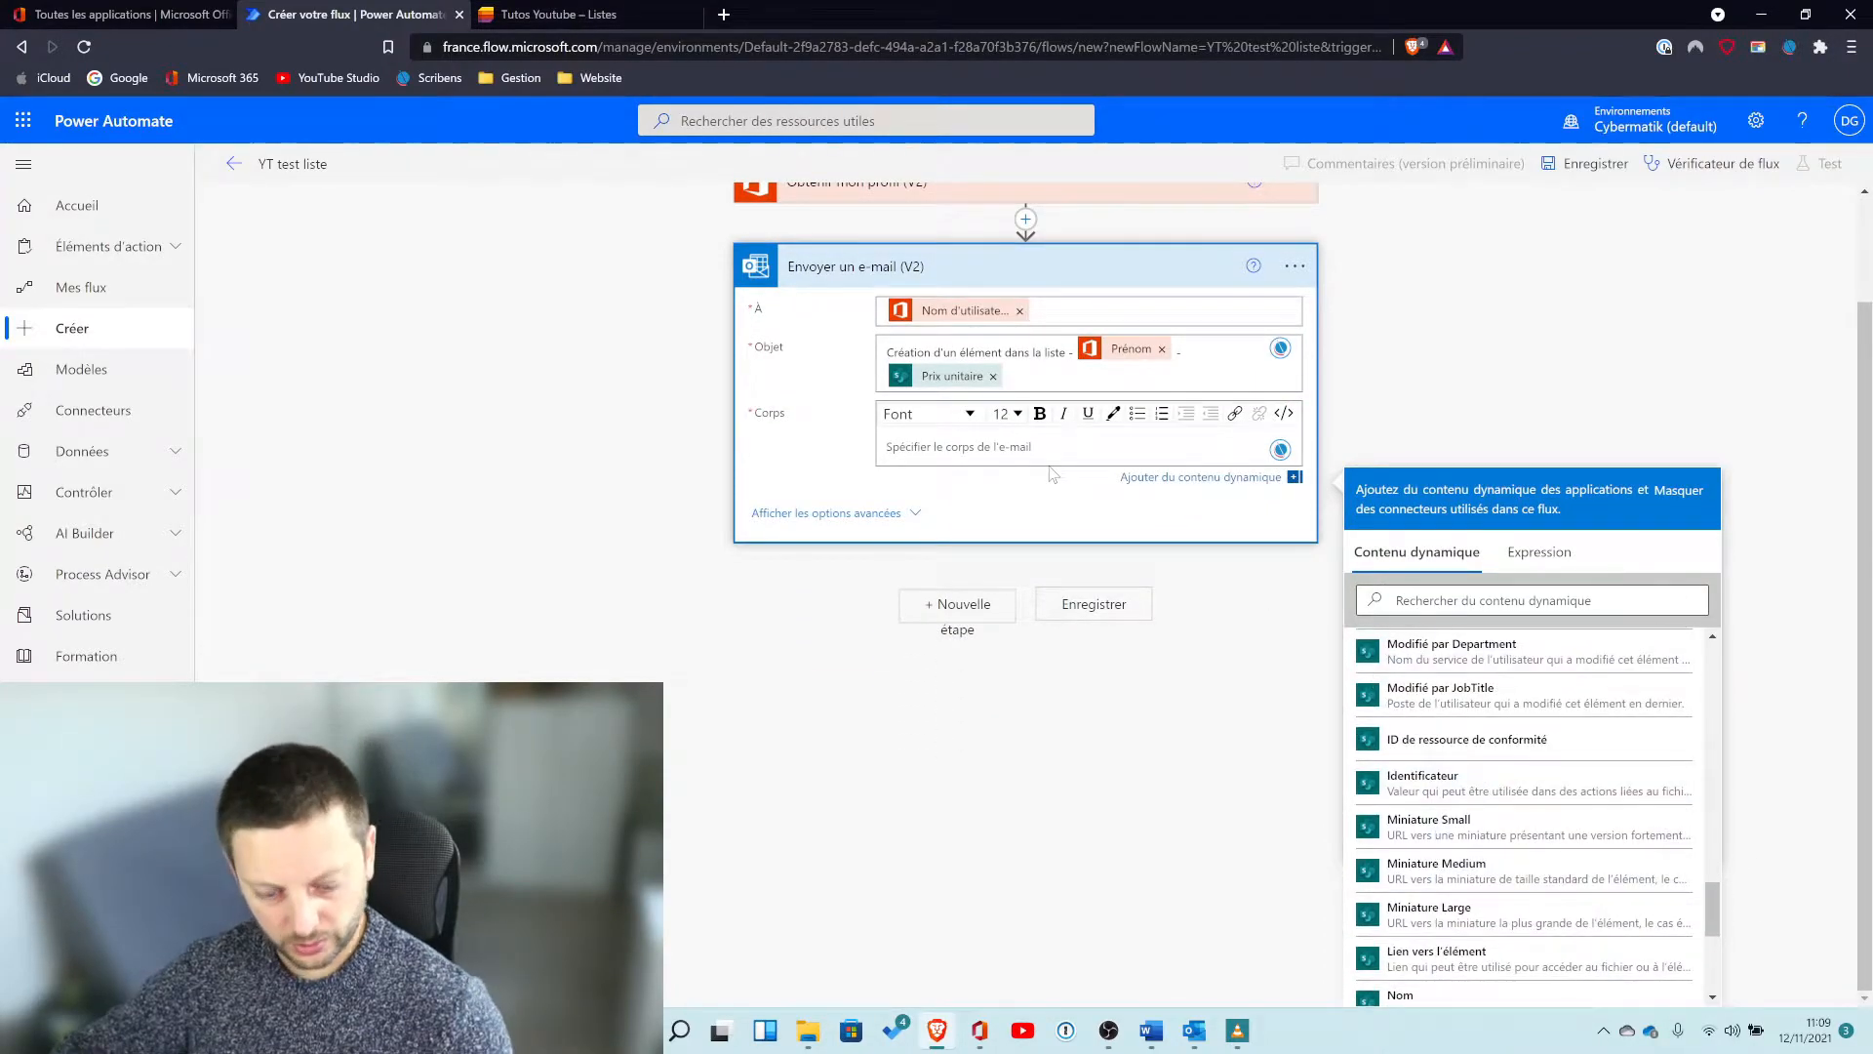
text(Date de l'achat:)
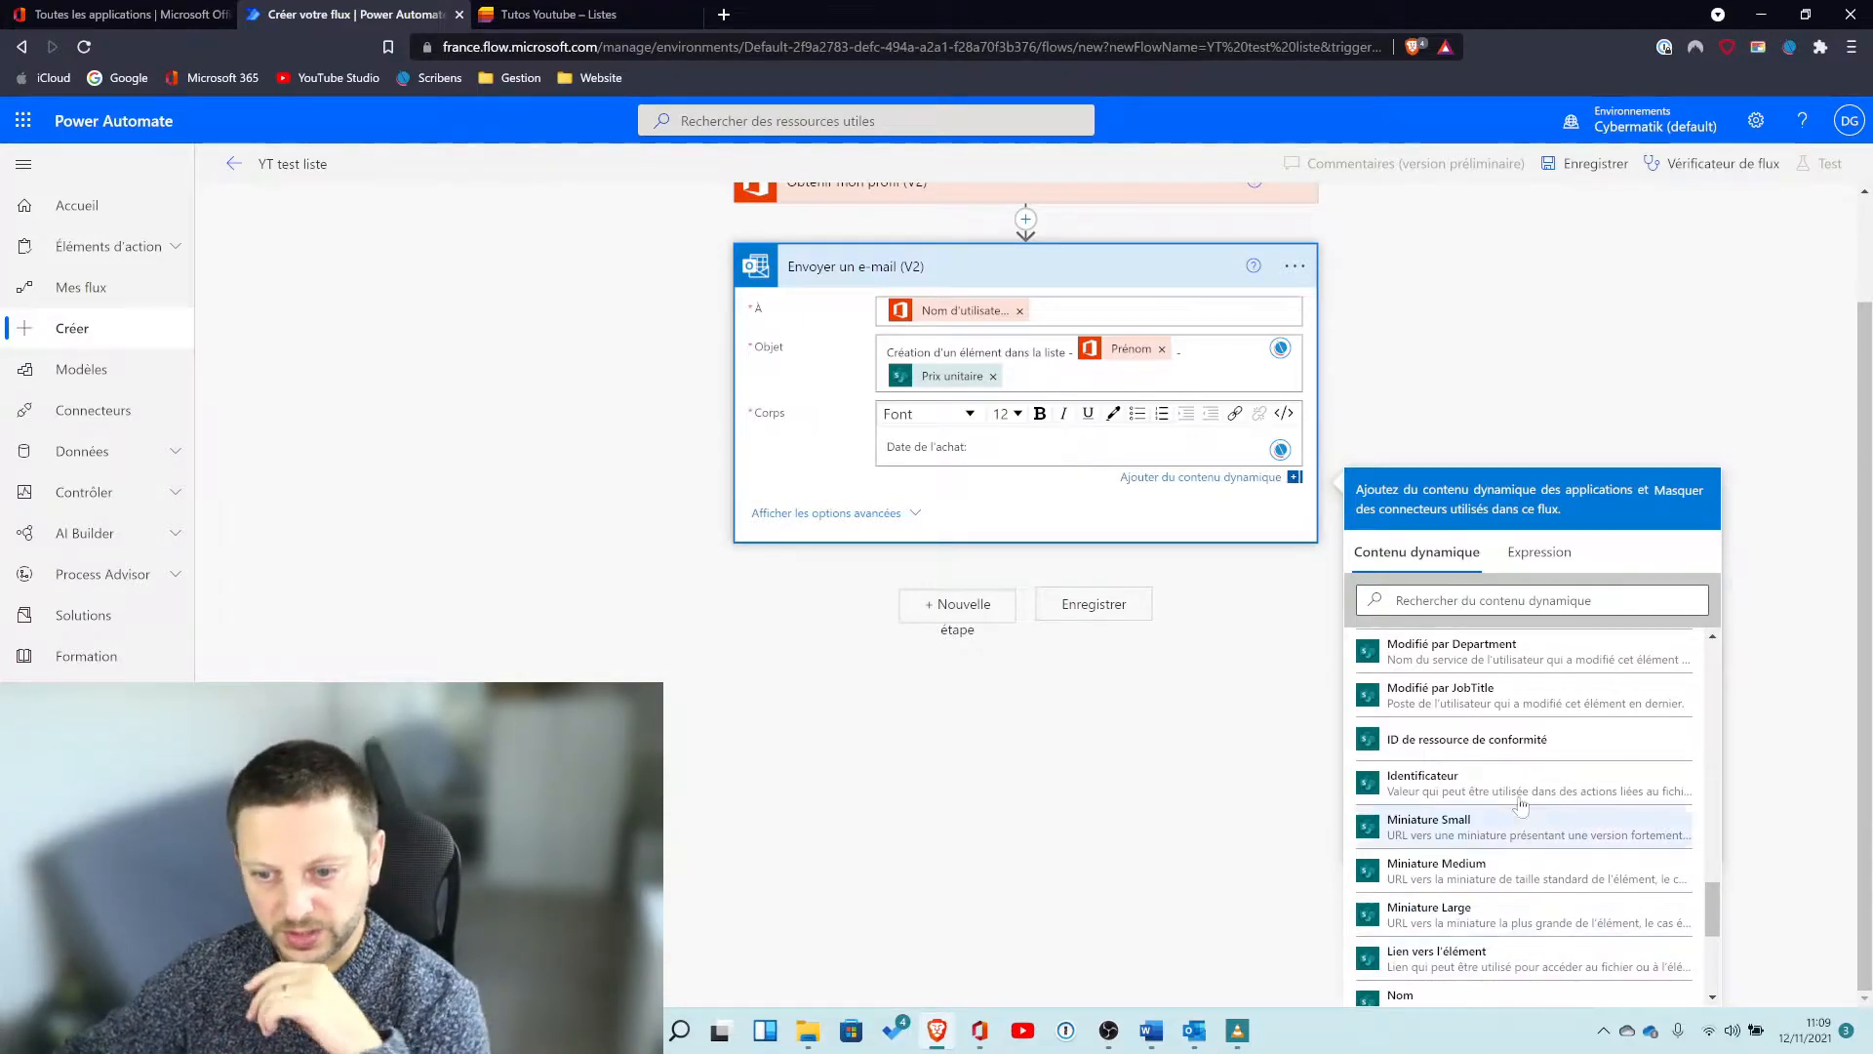
Insert the list item's Créé date after "Date de l'achat:" in the email body.
scroll(1568, 847, down, 4)
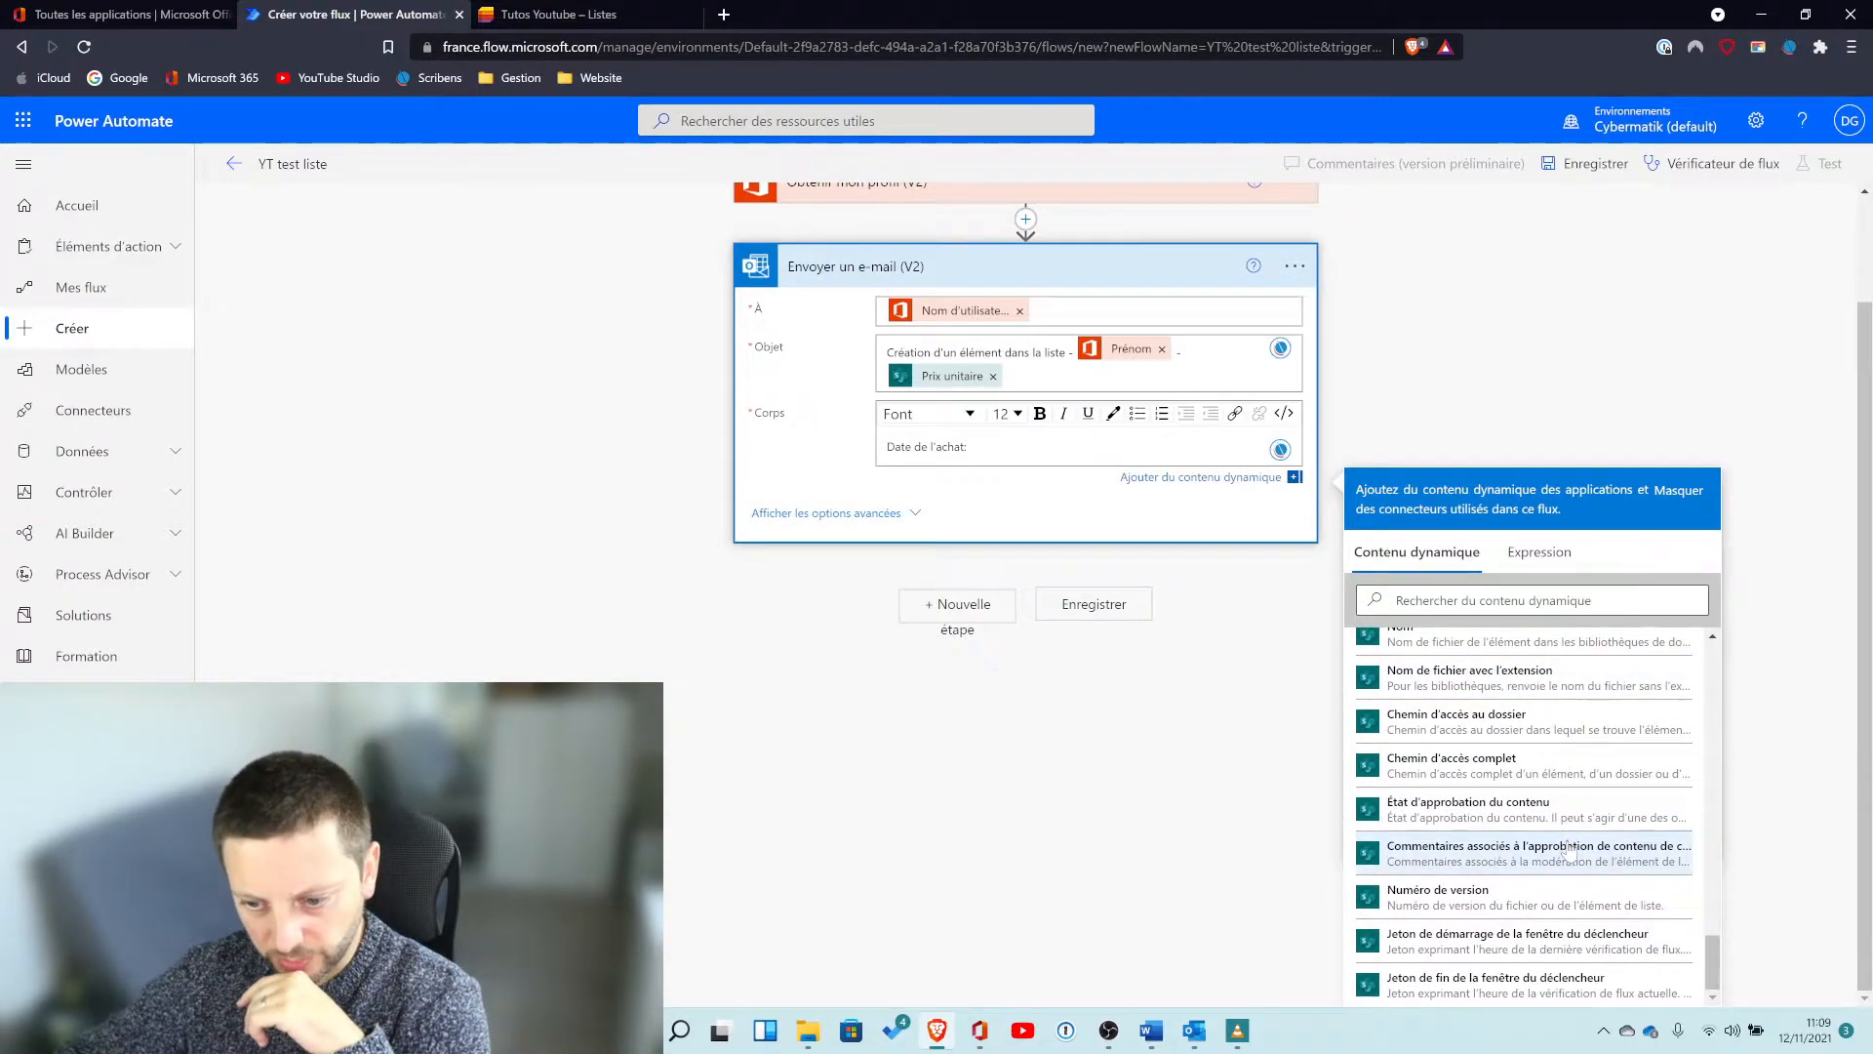
scroll(1568, 847, up, 6)
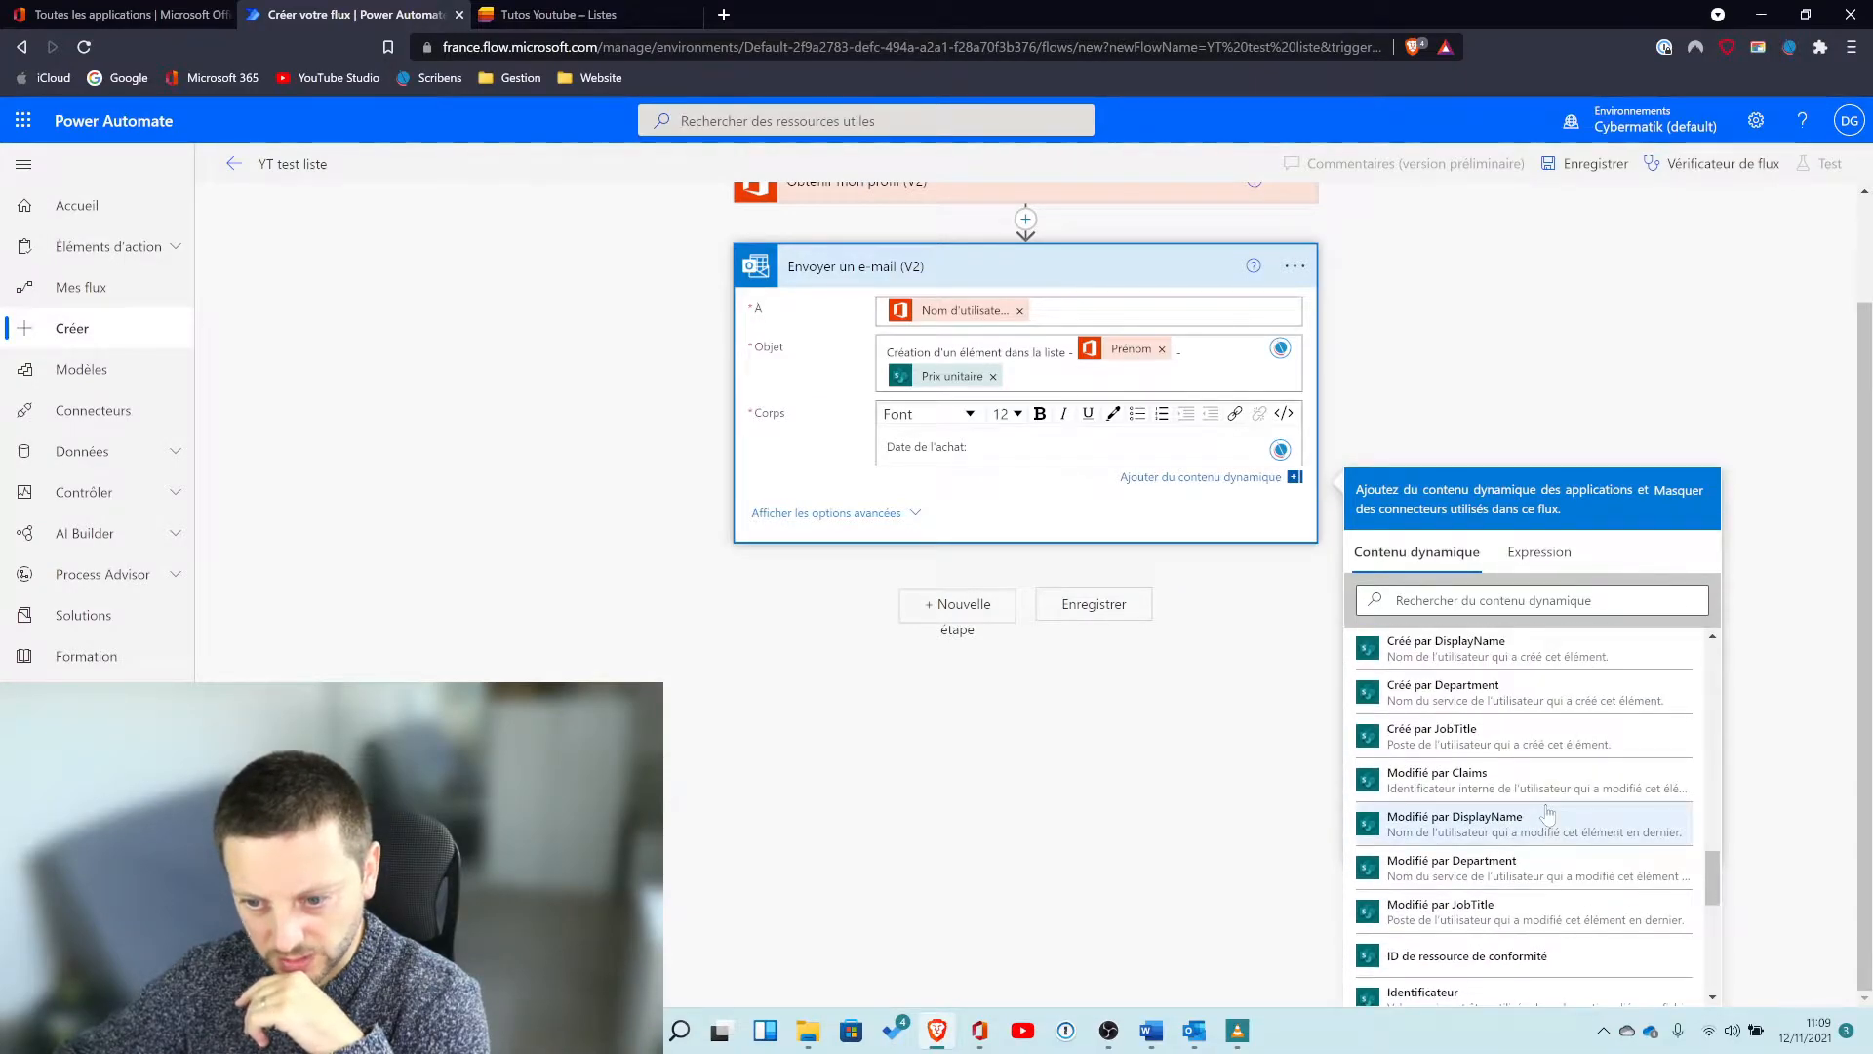
scroll(1556, 839, up, 2)
click(1522, 600)
text(date)
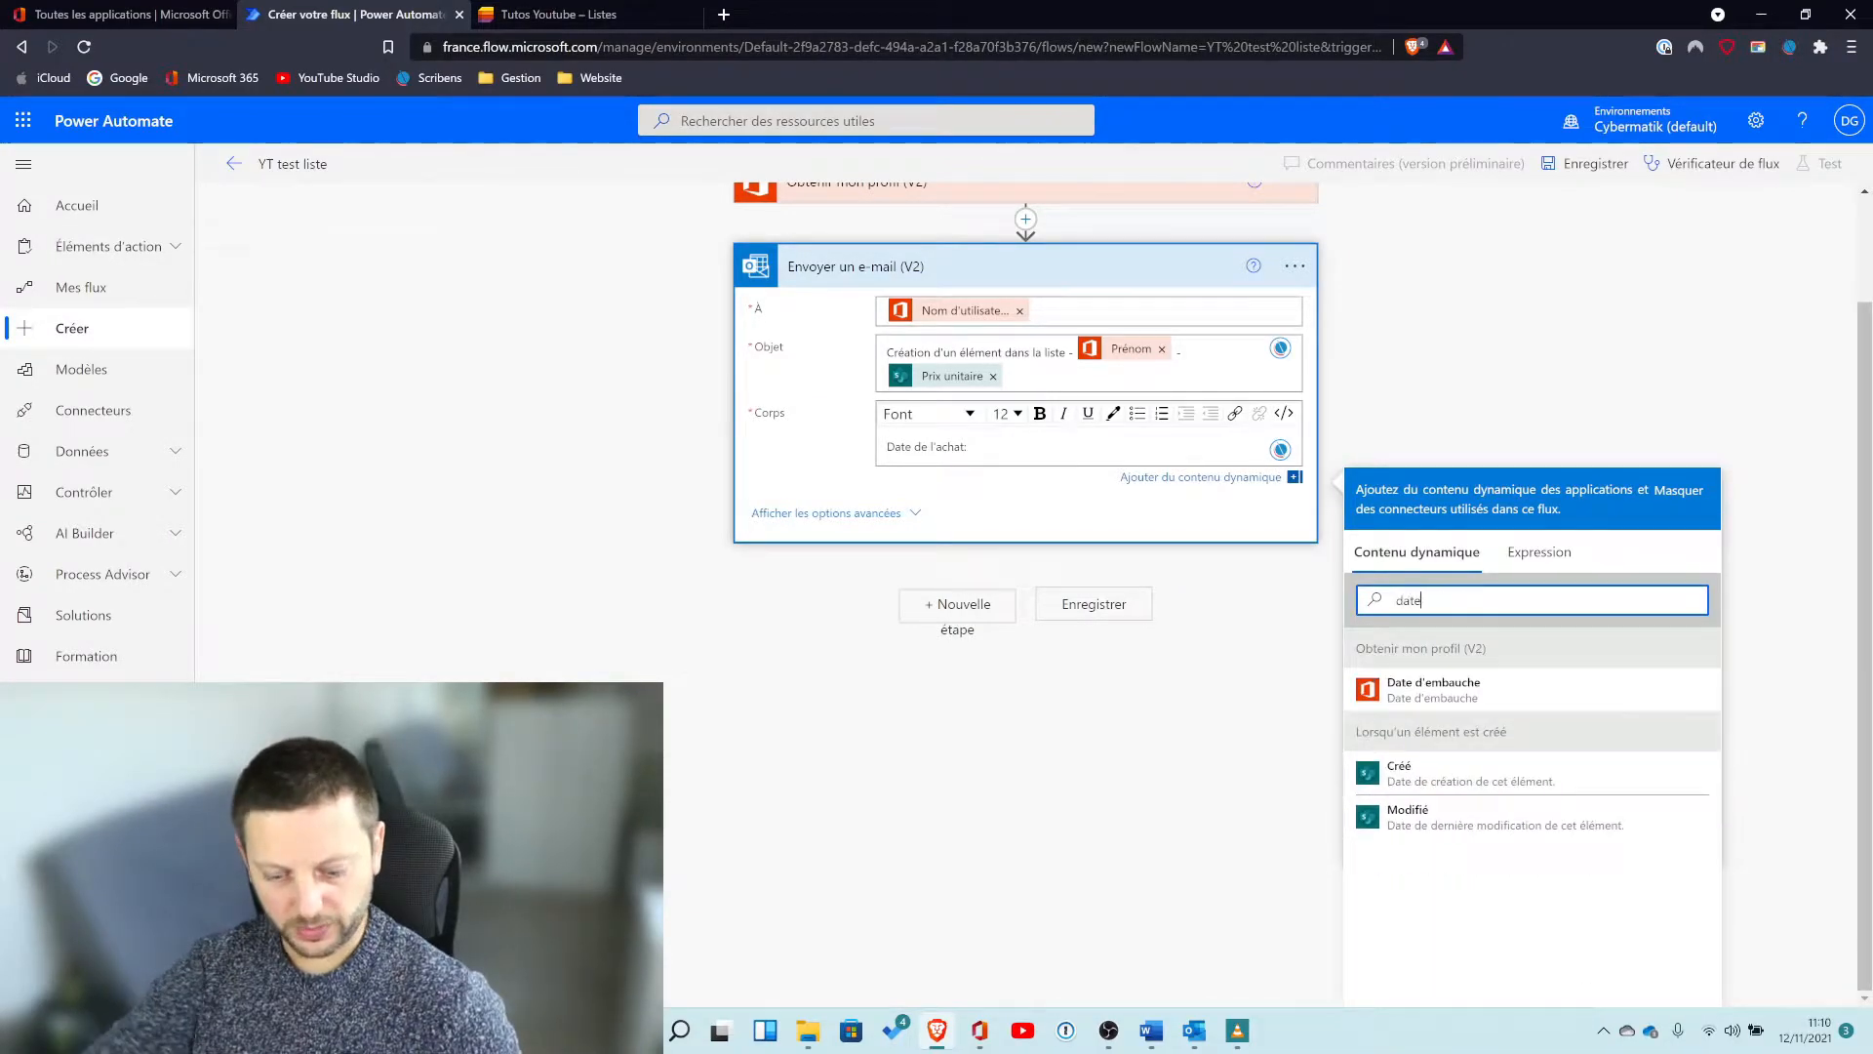
click(1484, 781)
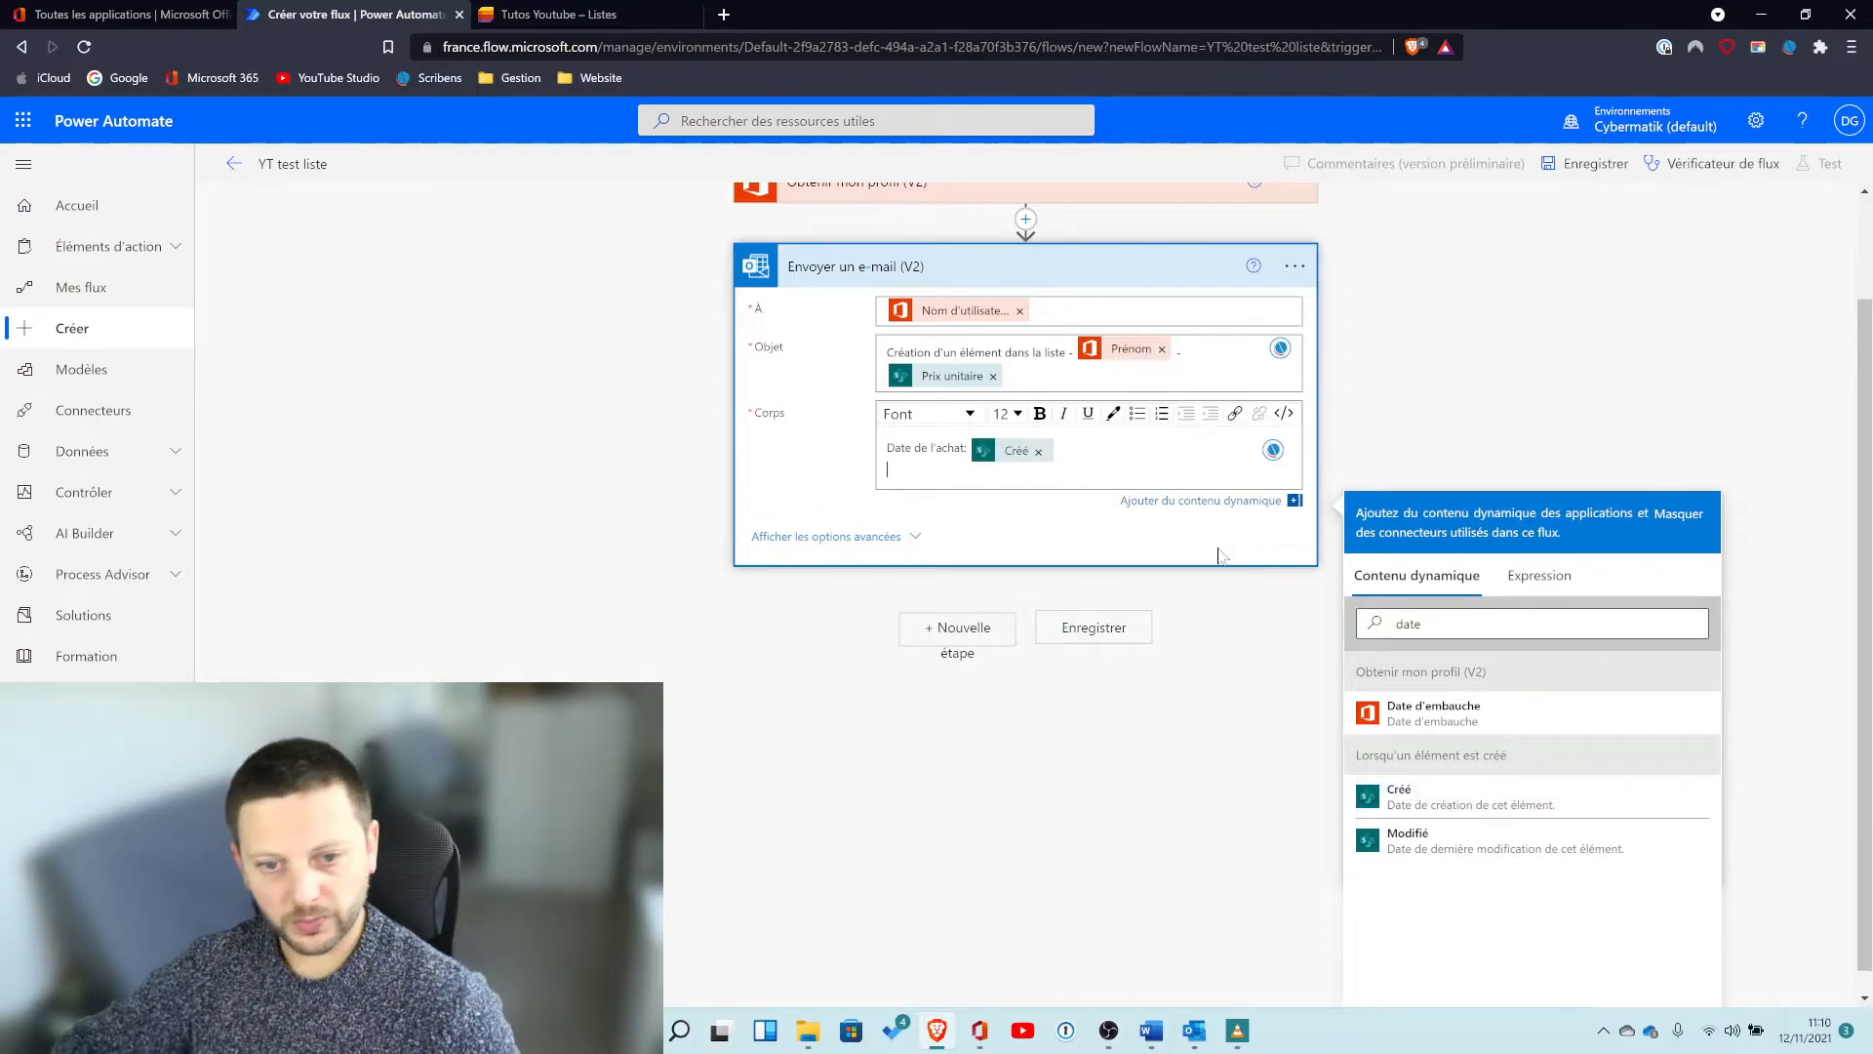
Add a "Personne:" line to the body with the list item's Nom value, checking the list's columns.
text(Personne)
key(BackSpace)
text(:)
click(1493, 625)
key(ctrl+a)
key(BackSpace)
text(no)
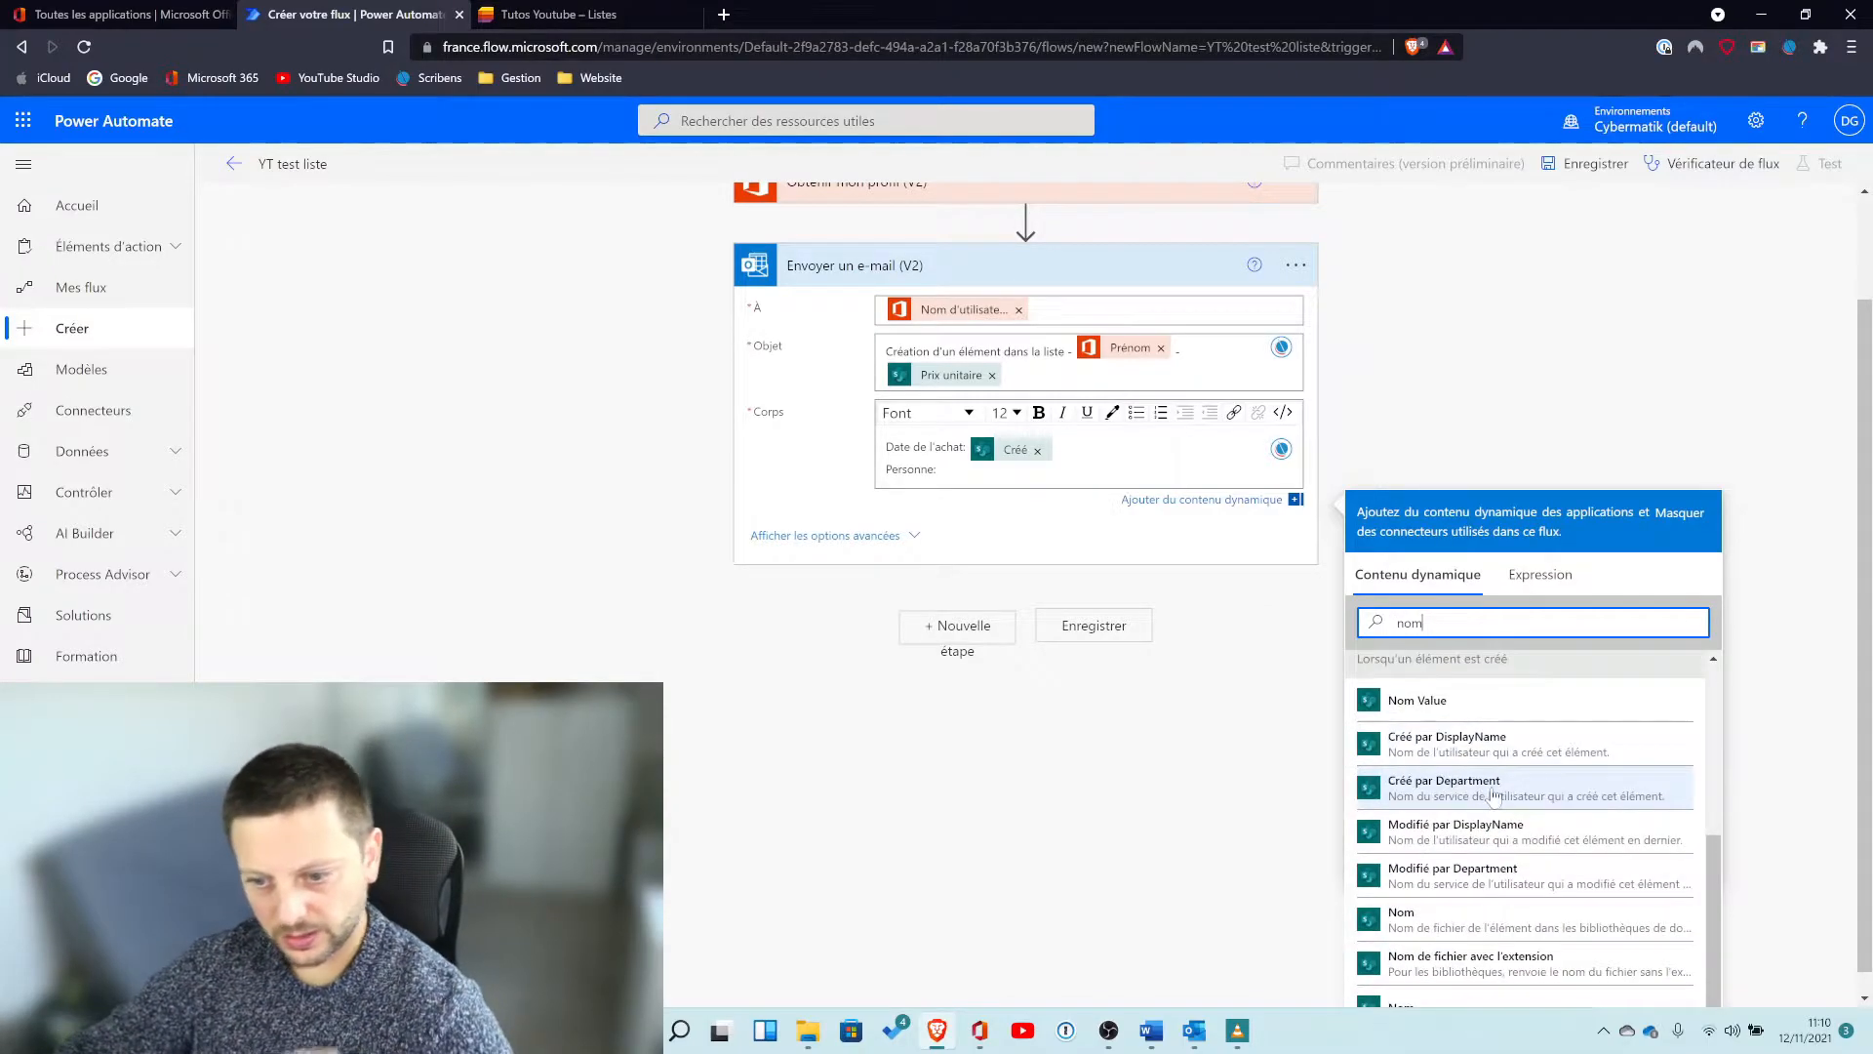
click(483, 14)
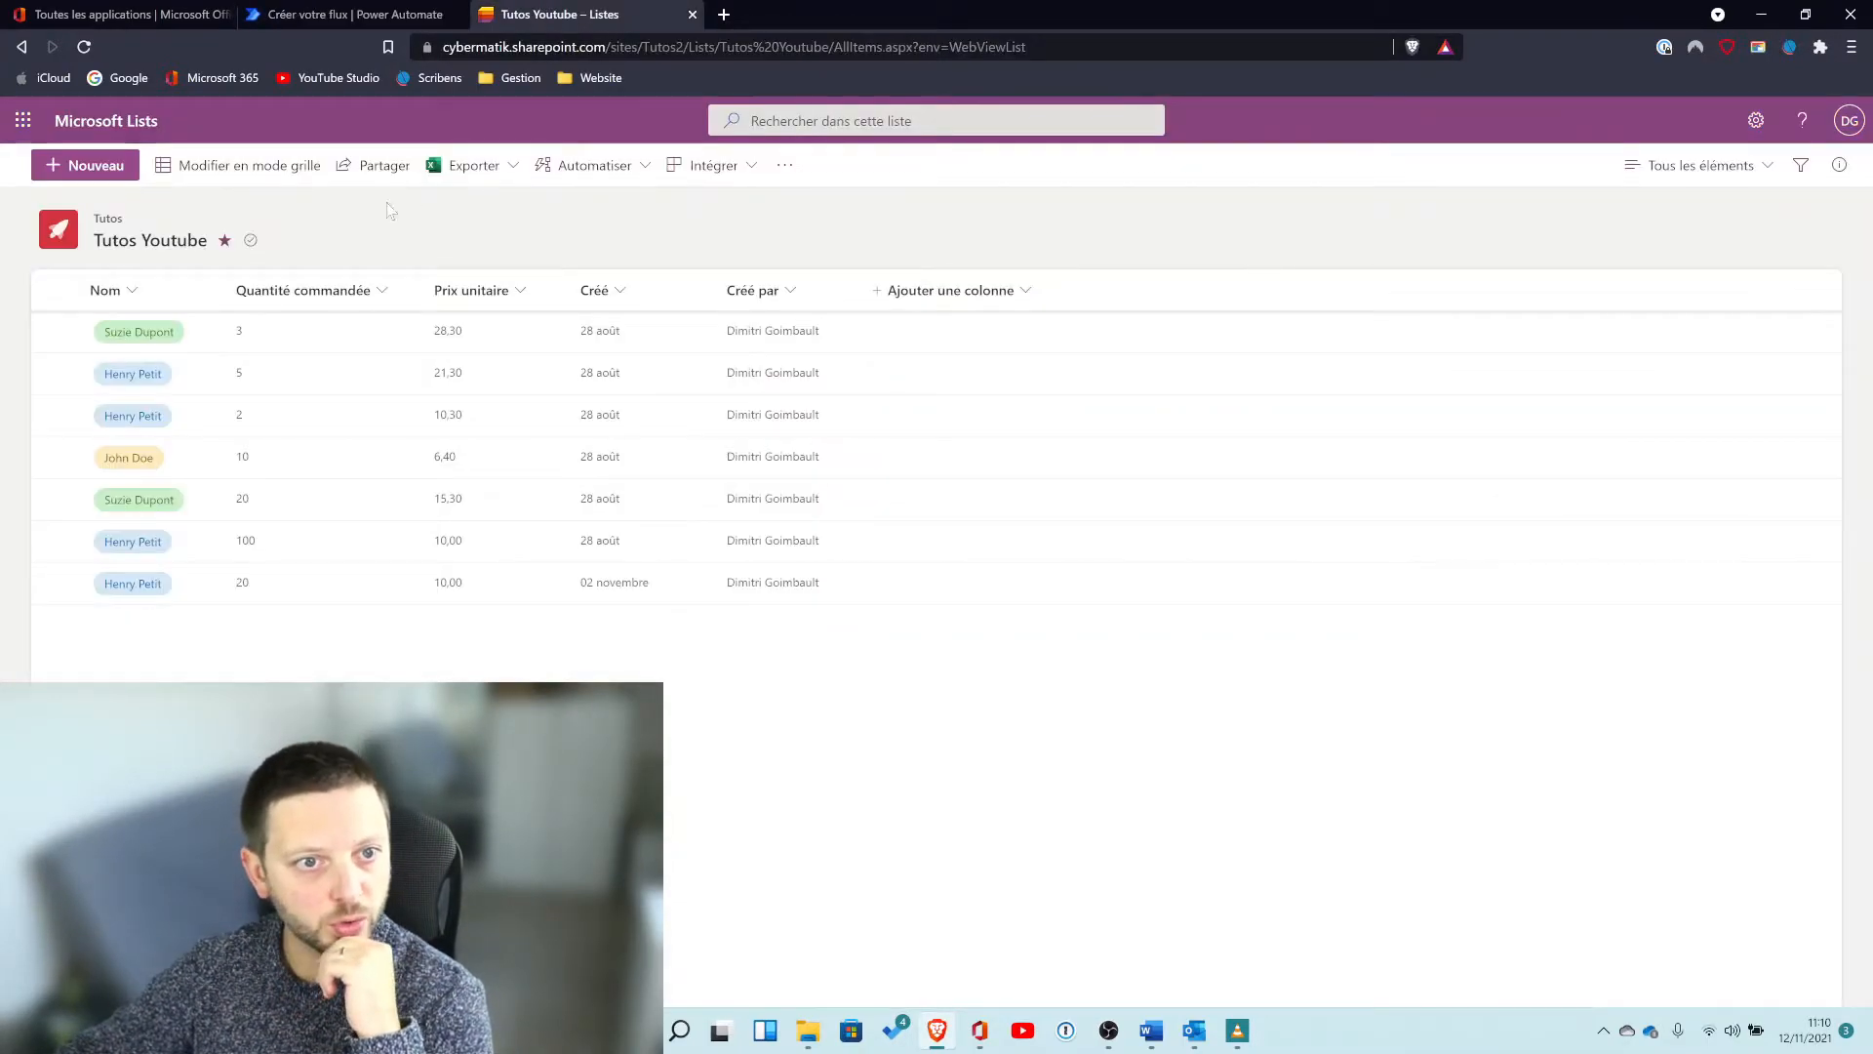
click(466, 12)
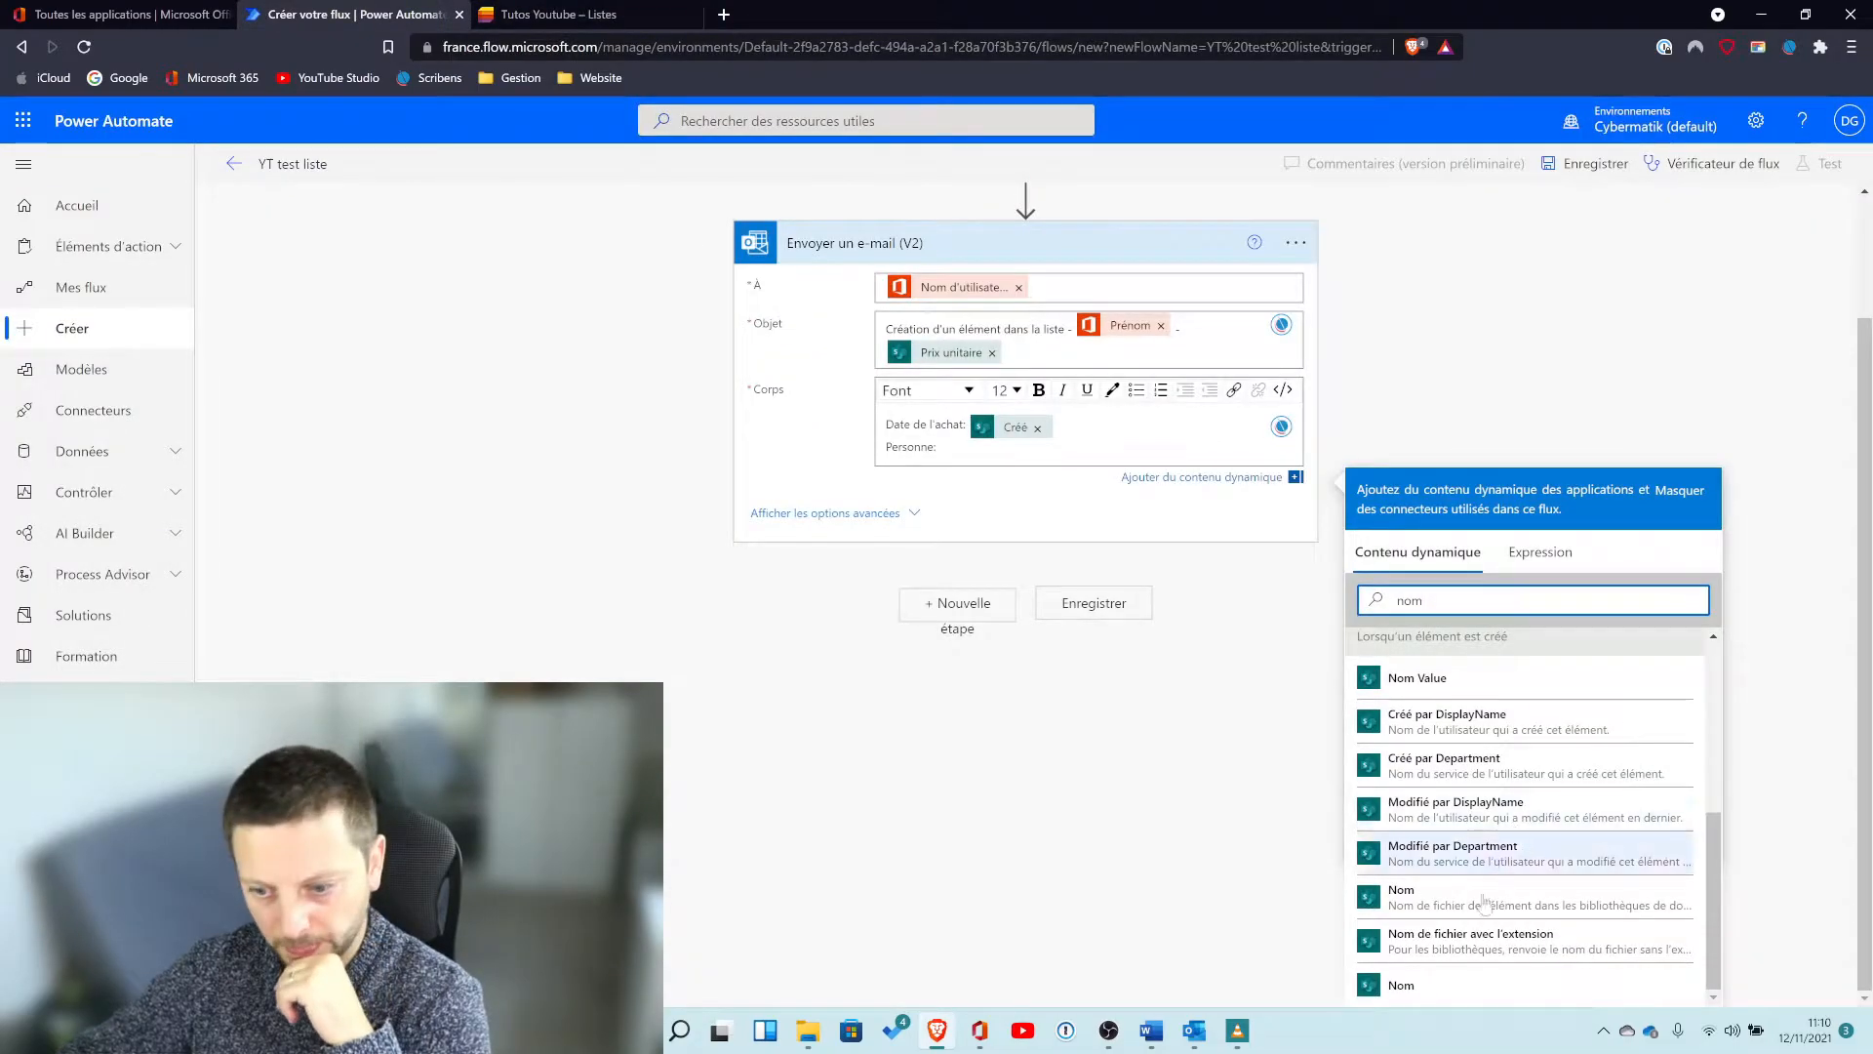
click(1518, 368)
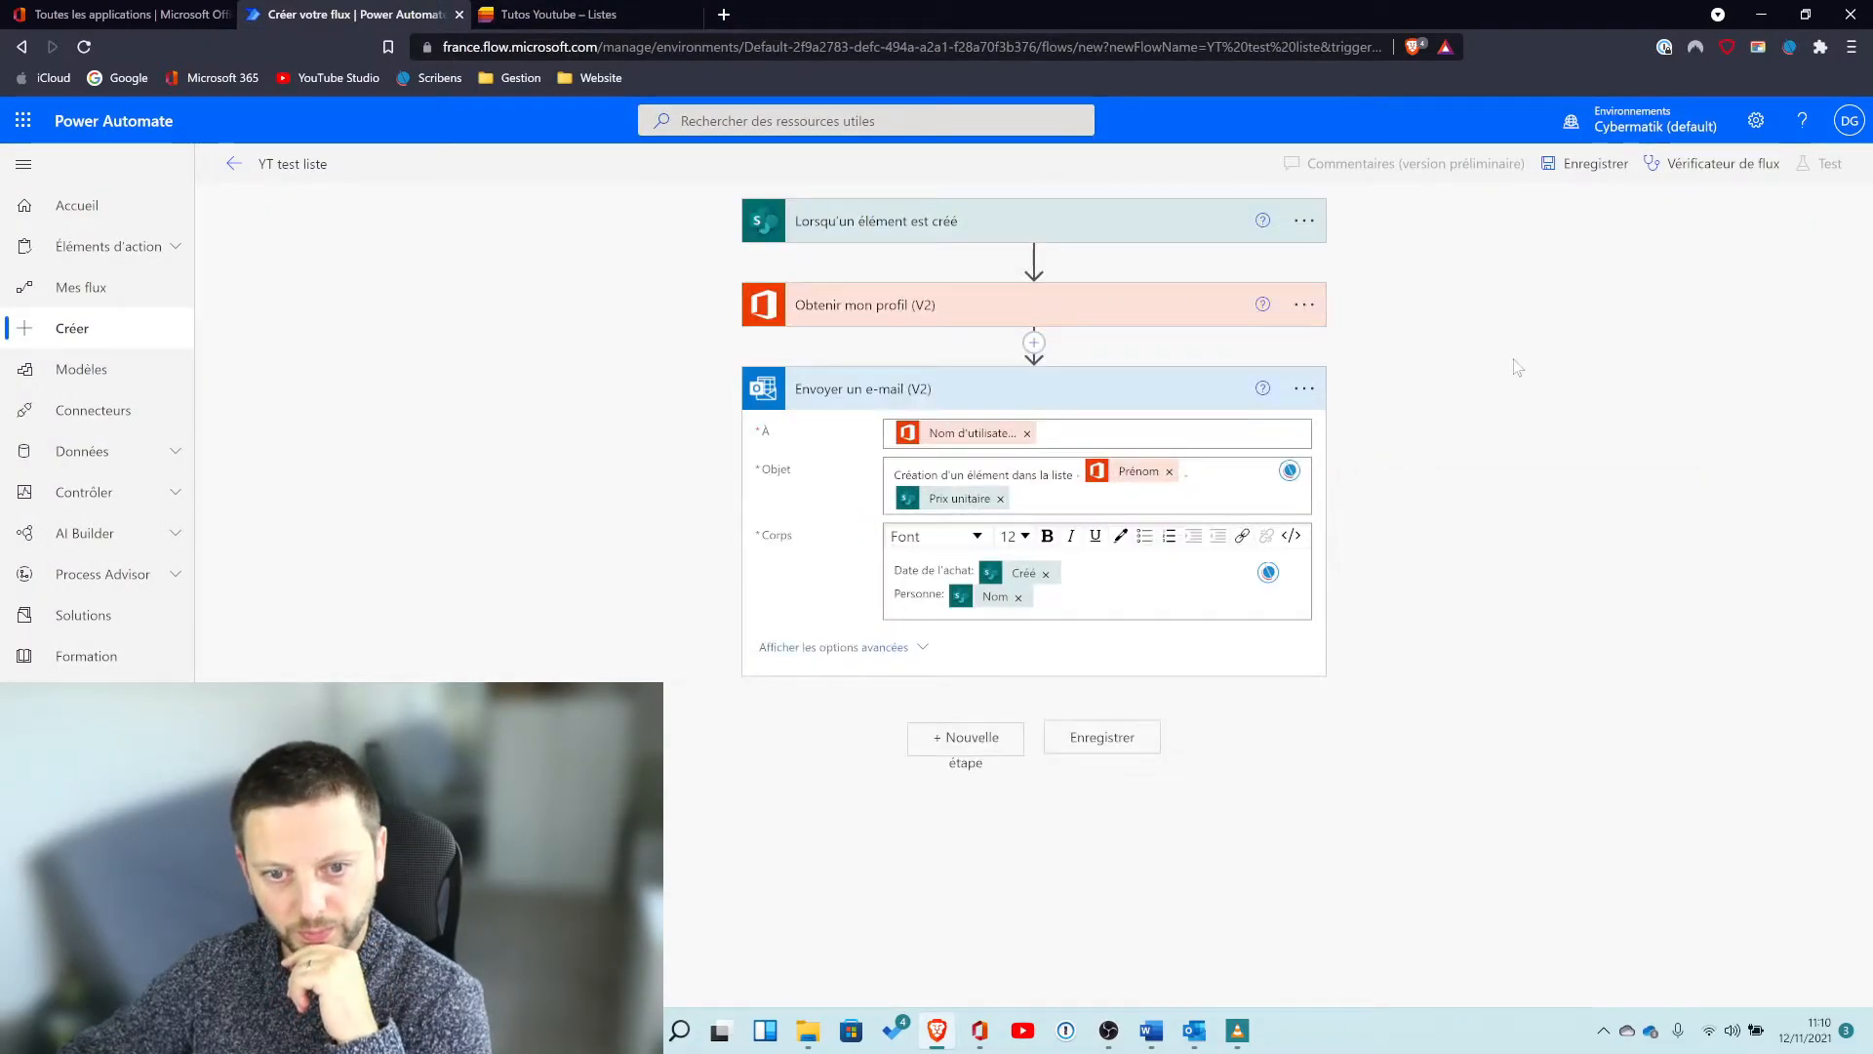
Save the flow and review it for errors and warnings in the Flow checker.
click(1102, 739)
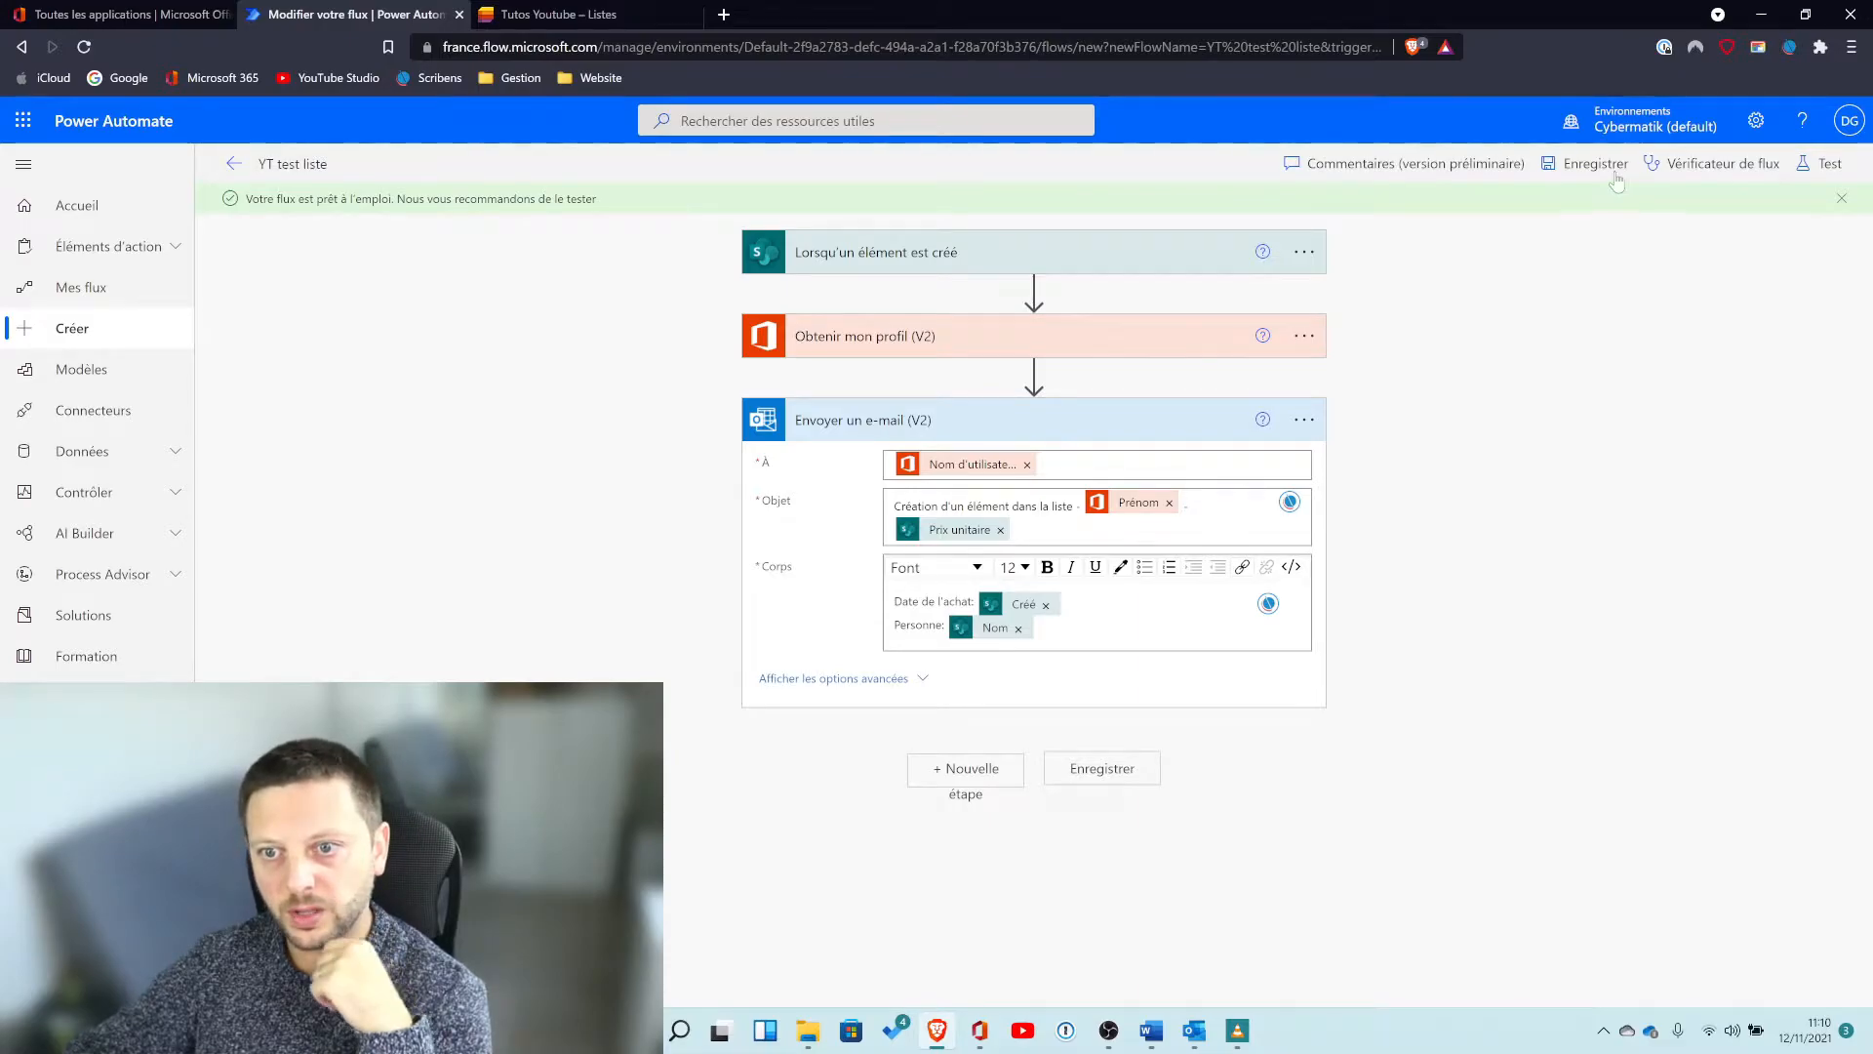
click(1714, 163)
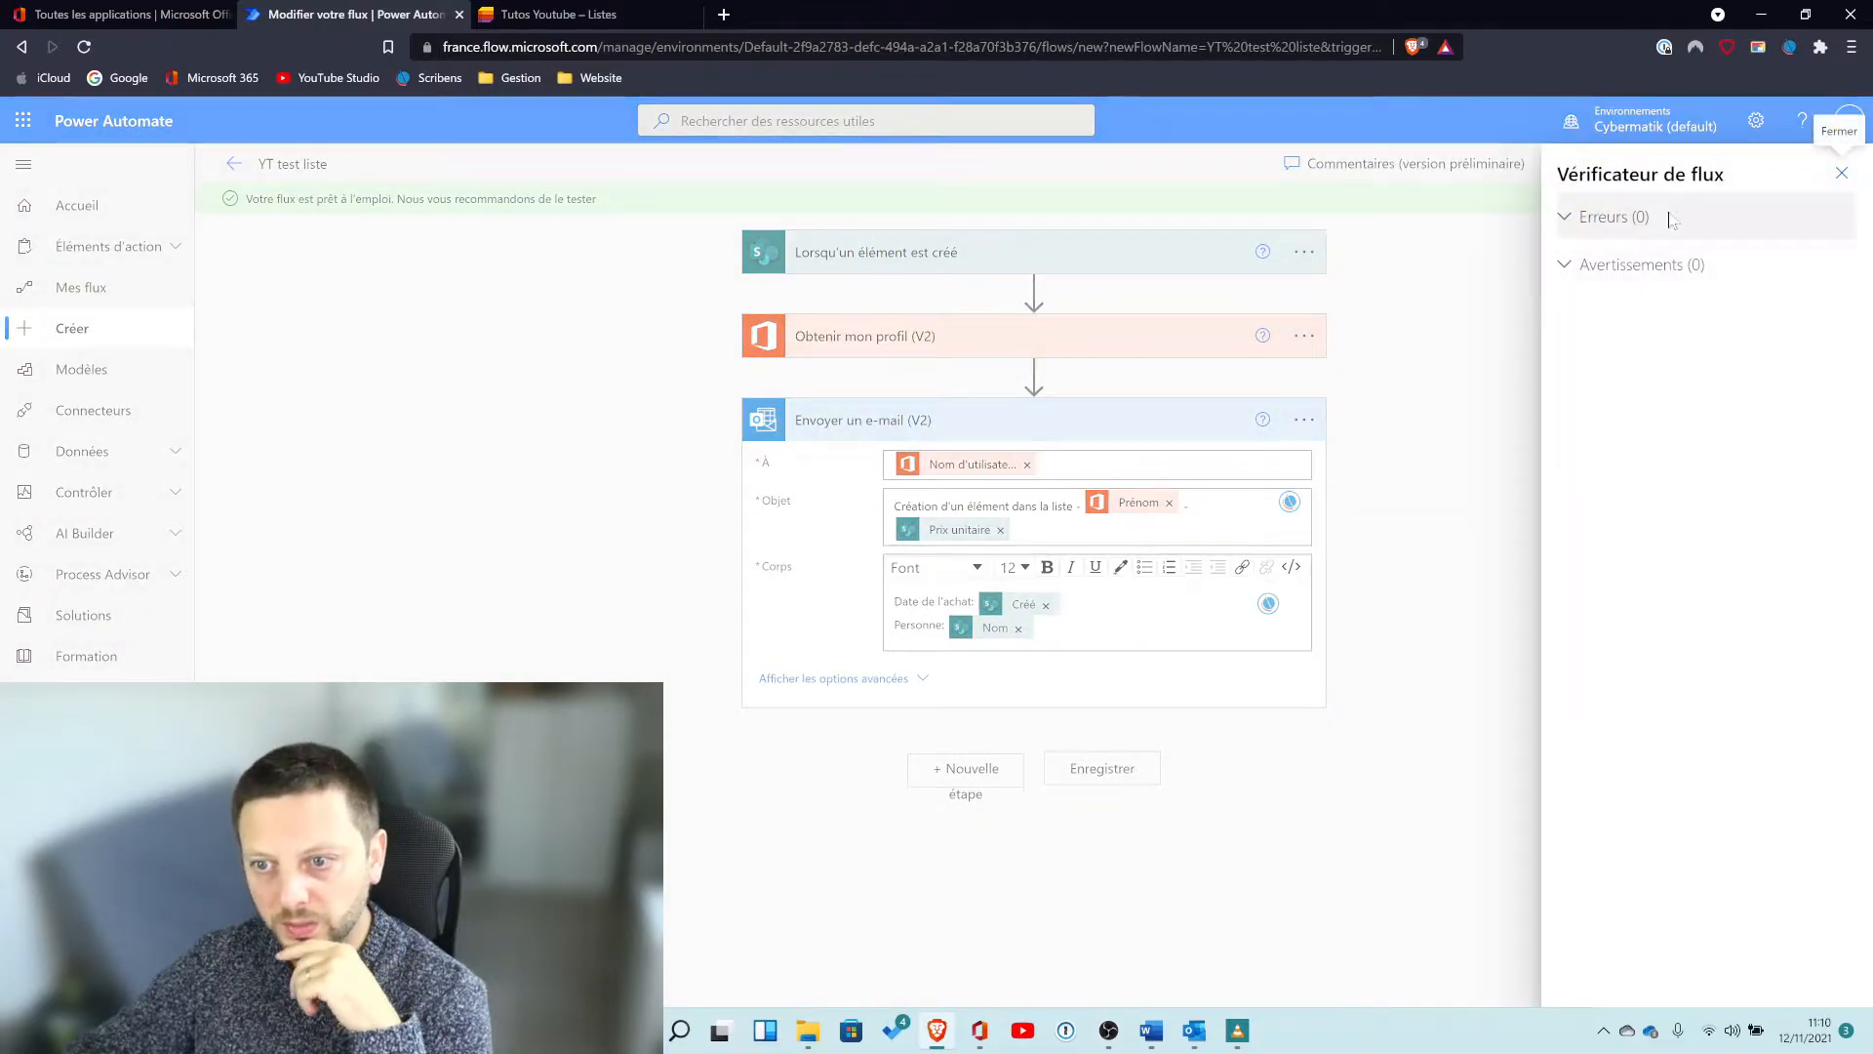
click(1571, 218)
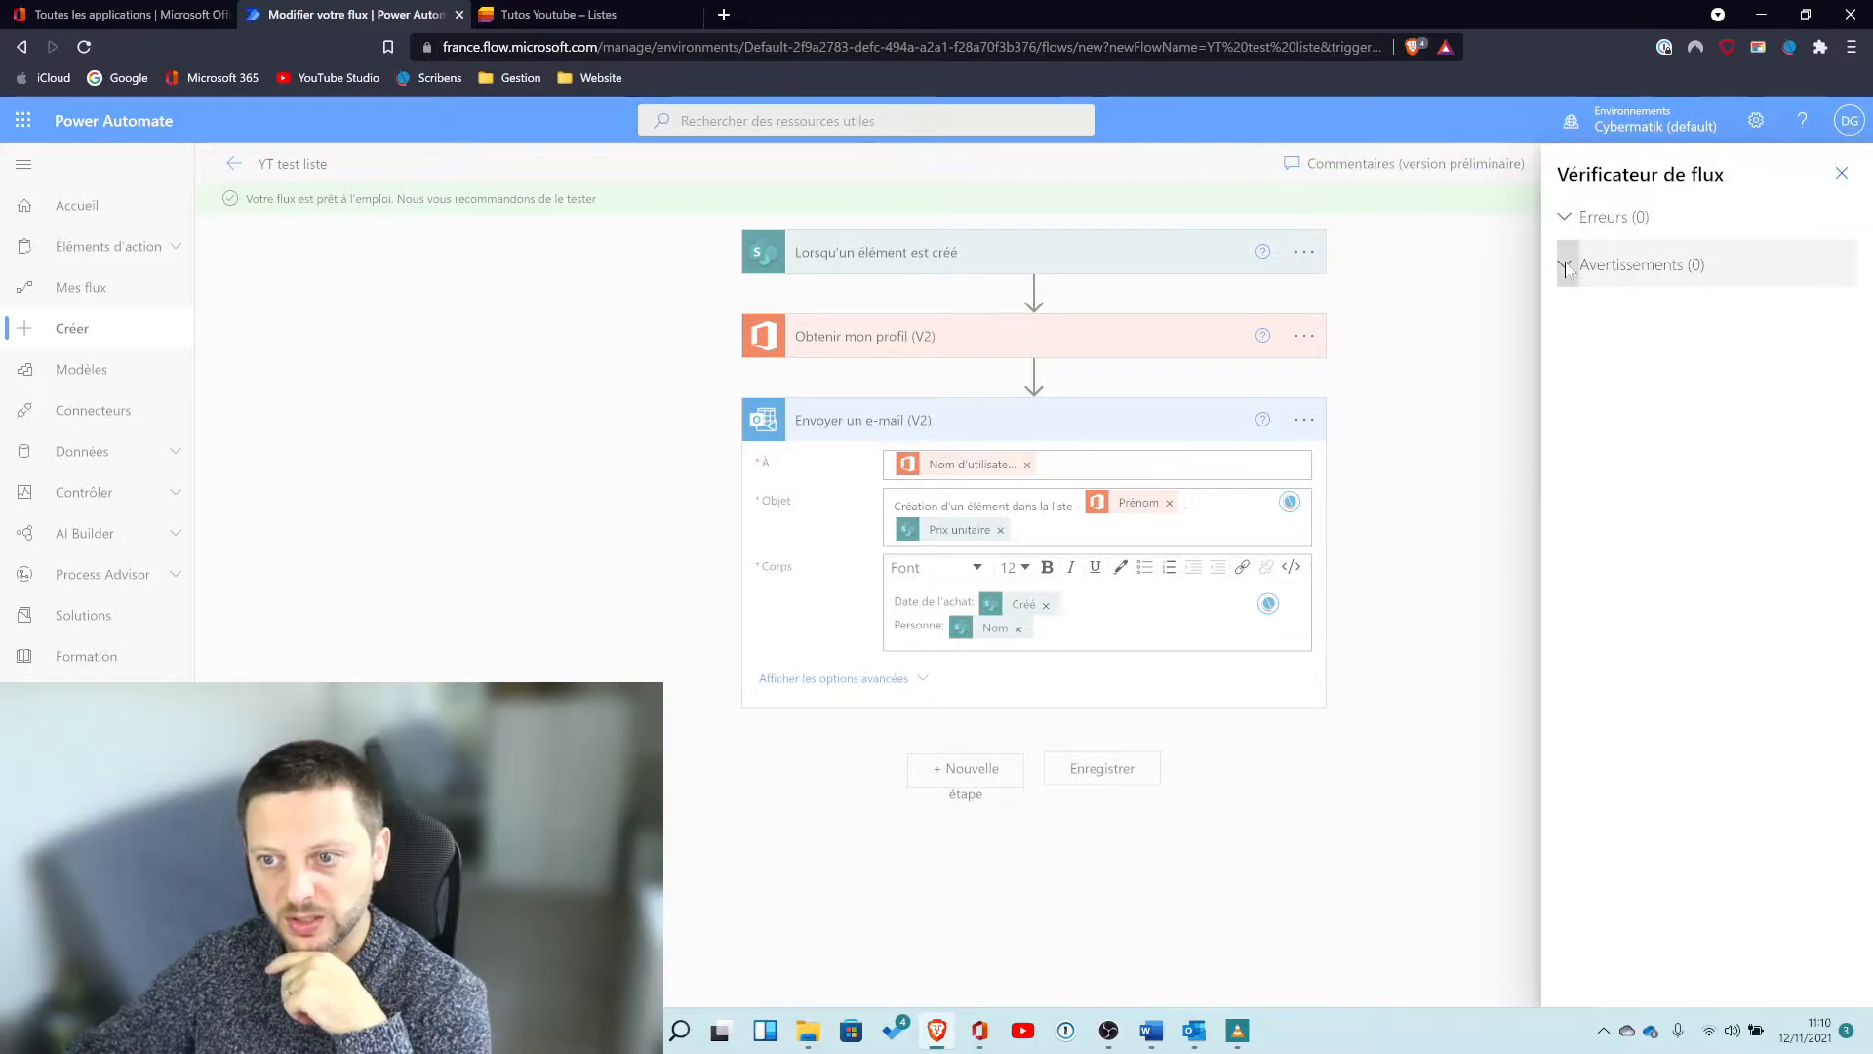
click(1841, 174)
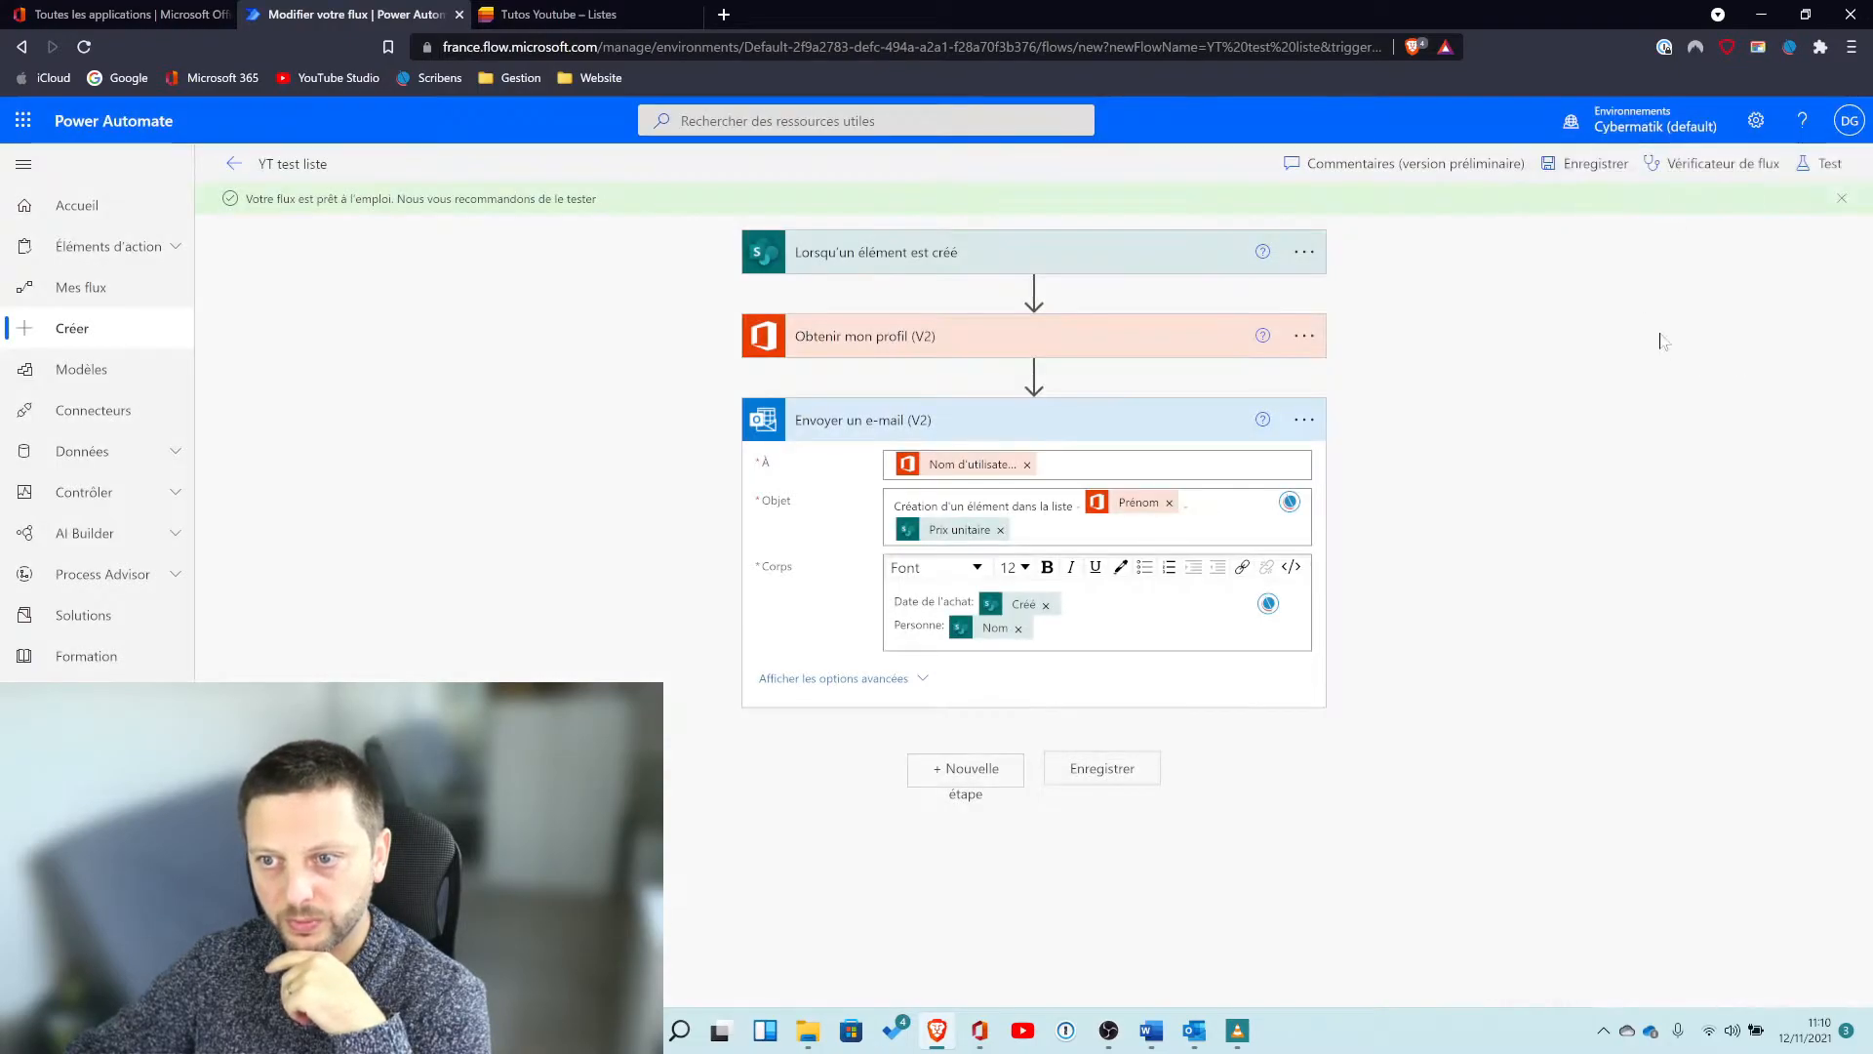
Start a manual test of the flow.
click(1819, 168)
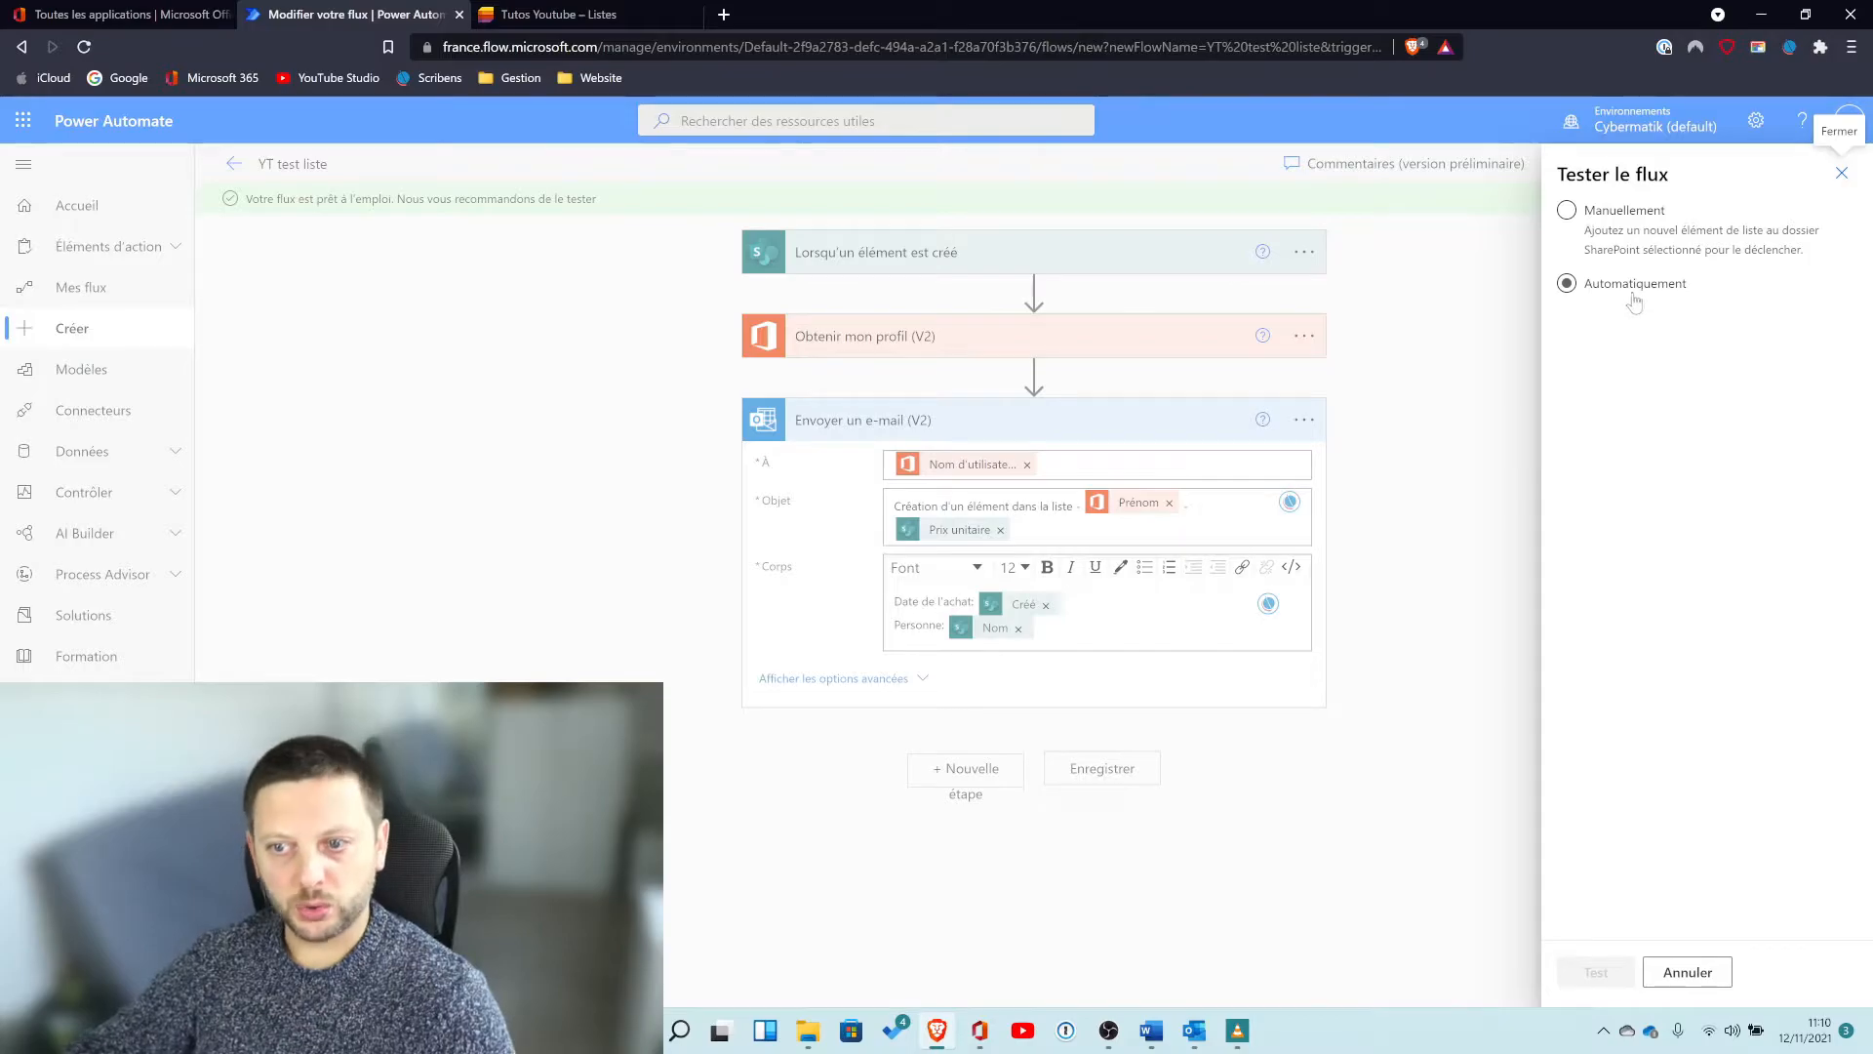
click(1611, 212)
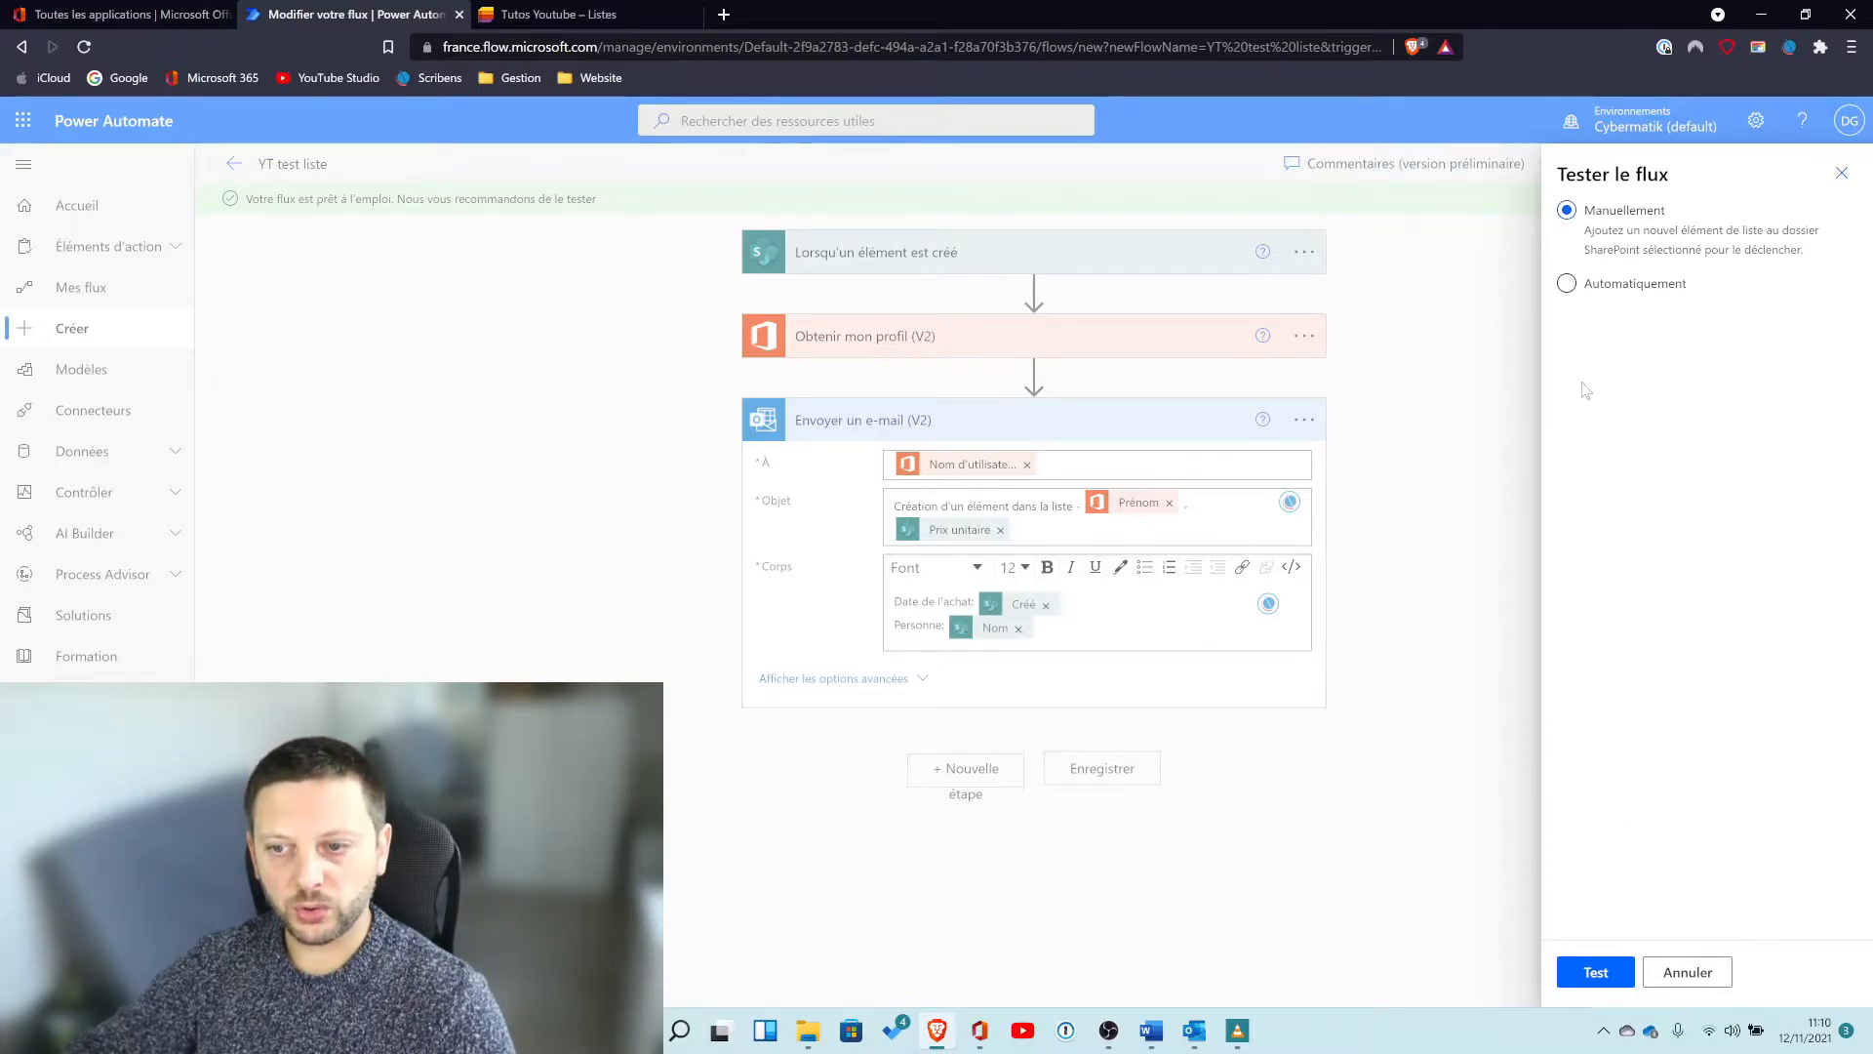
click(1597, 974)
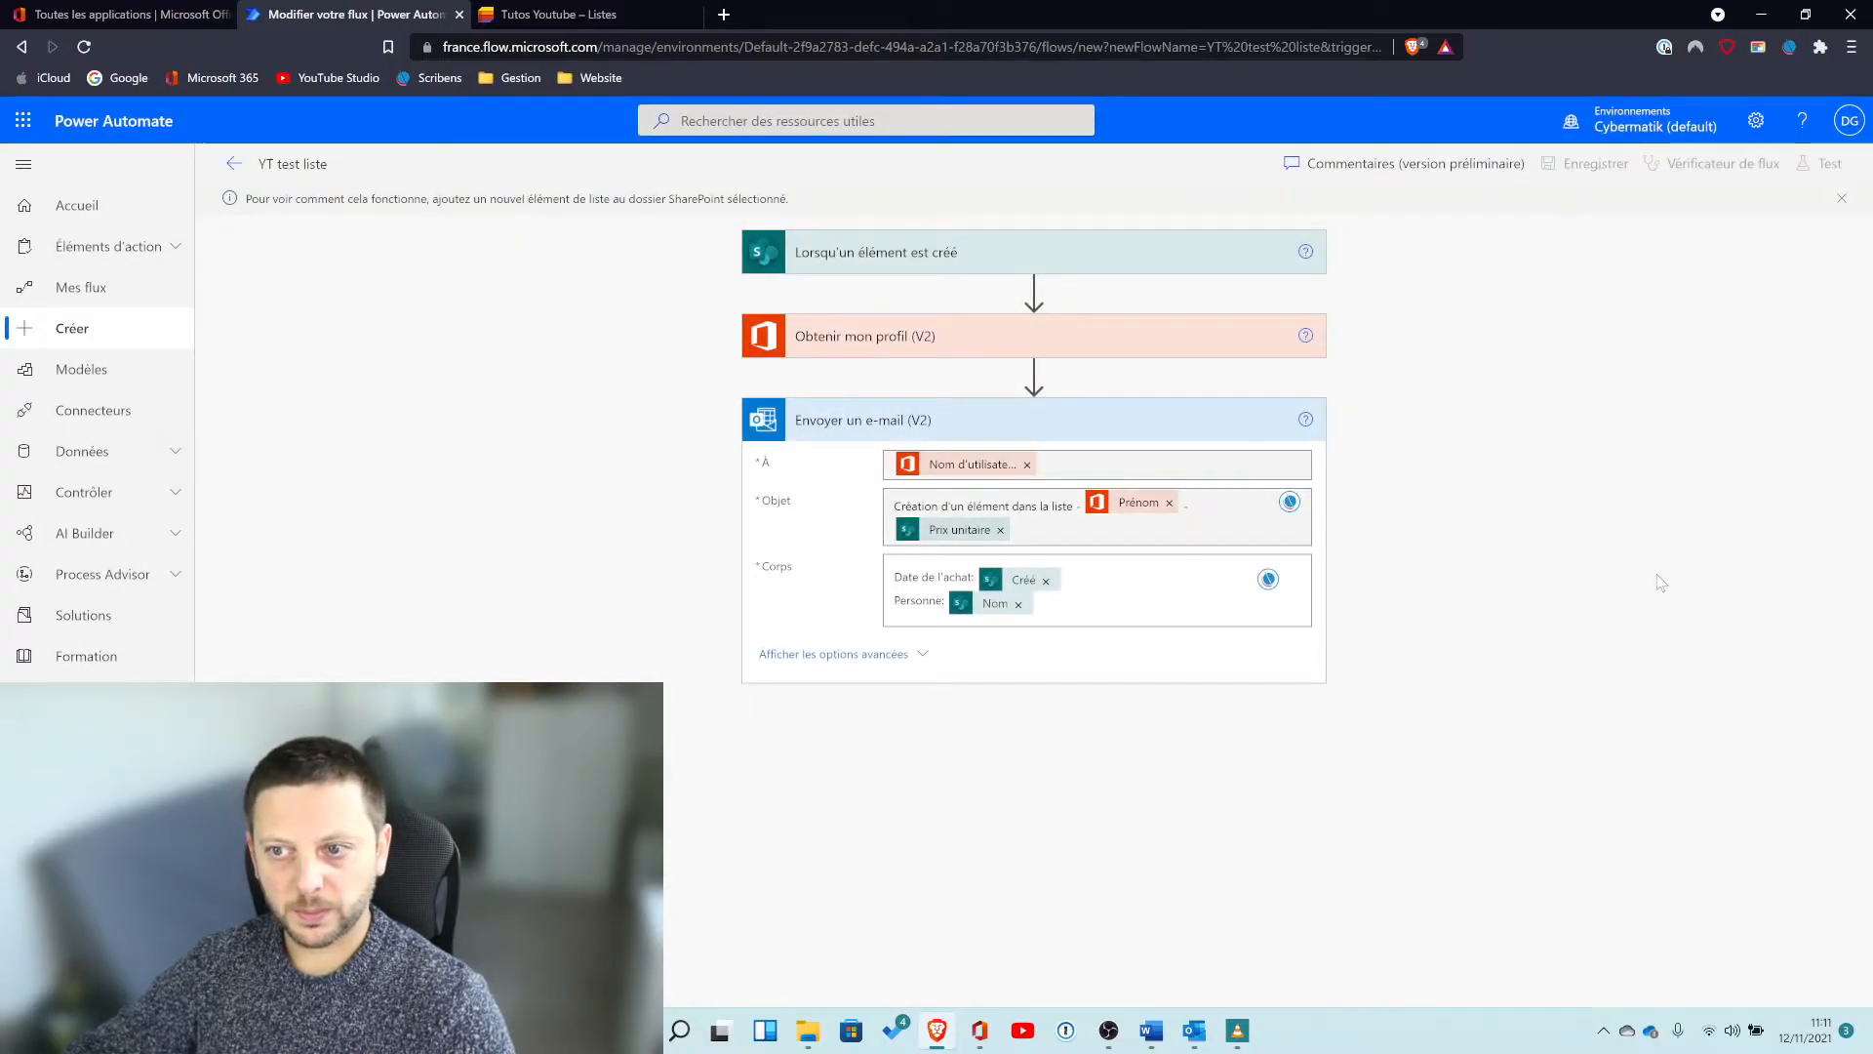
Add a new item to the Tutos Youtube list with a customer name, quantity 10 and unit price 2.90.
click(580, 17)
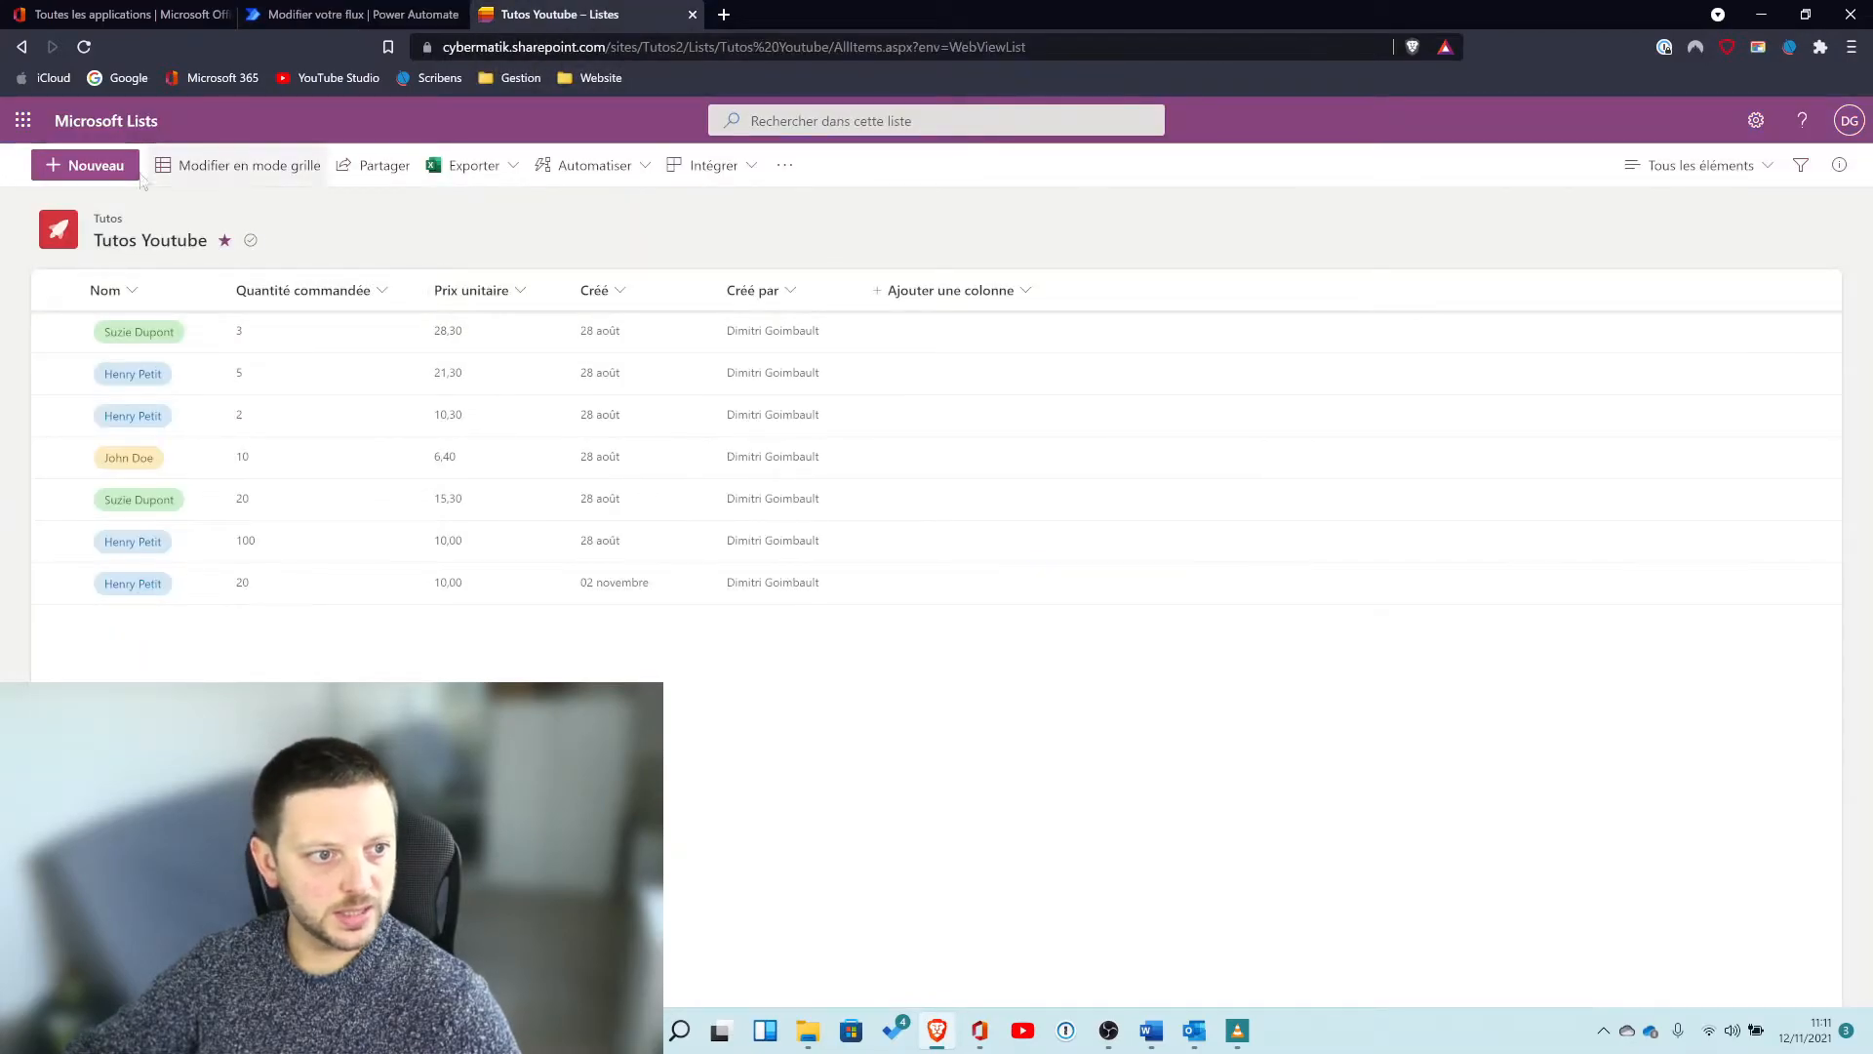
click(100, 166)
click(1363, 302)
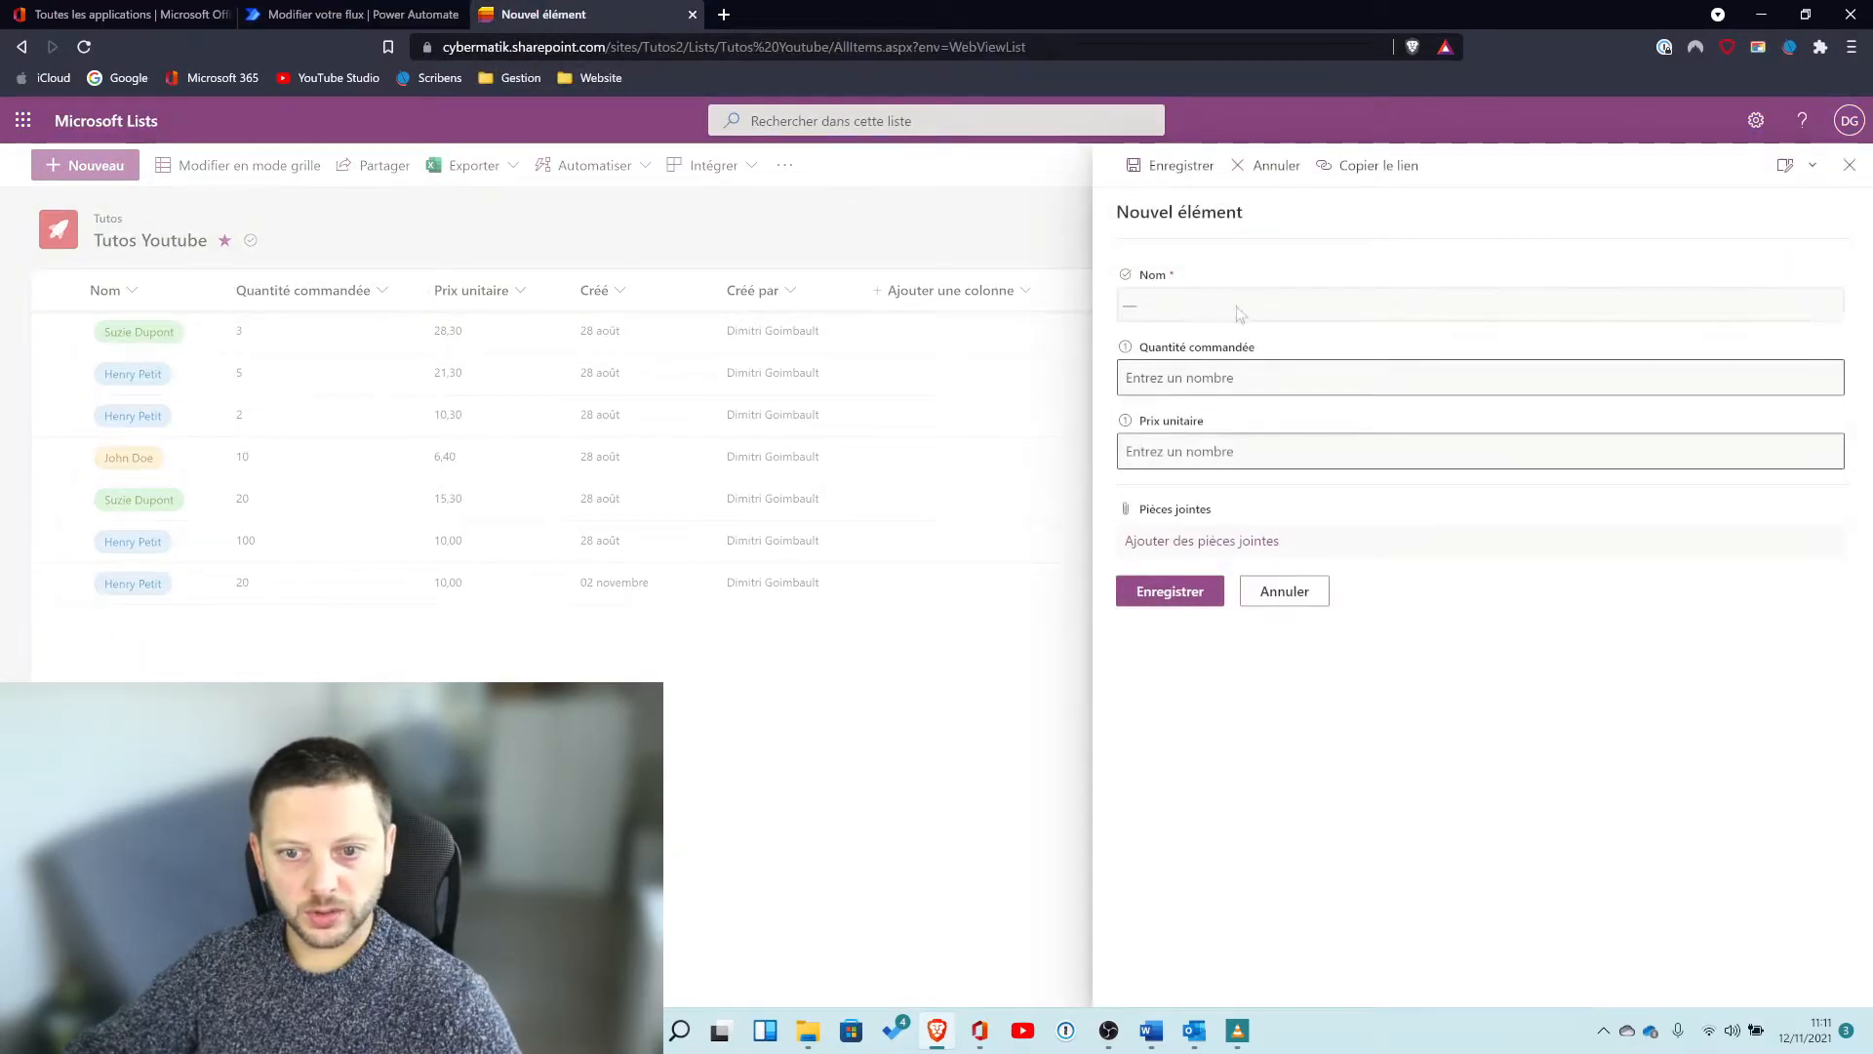
click(1183, 361)
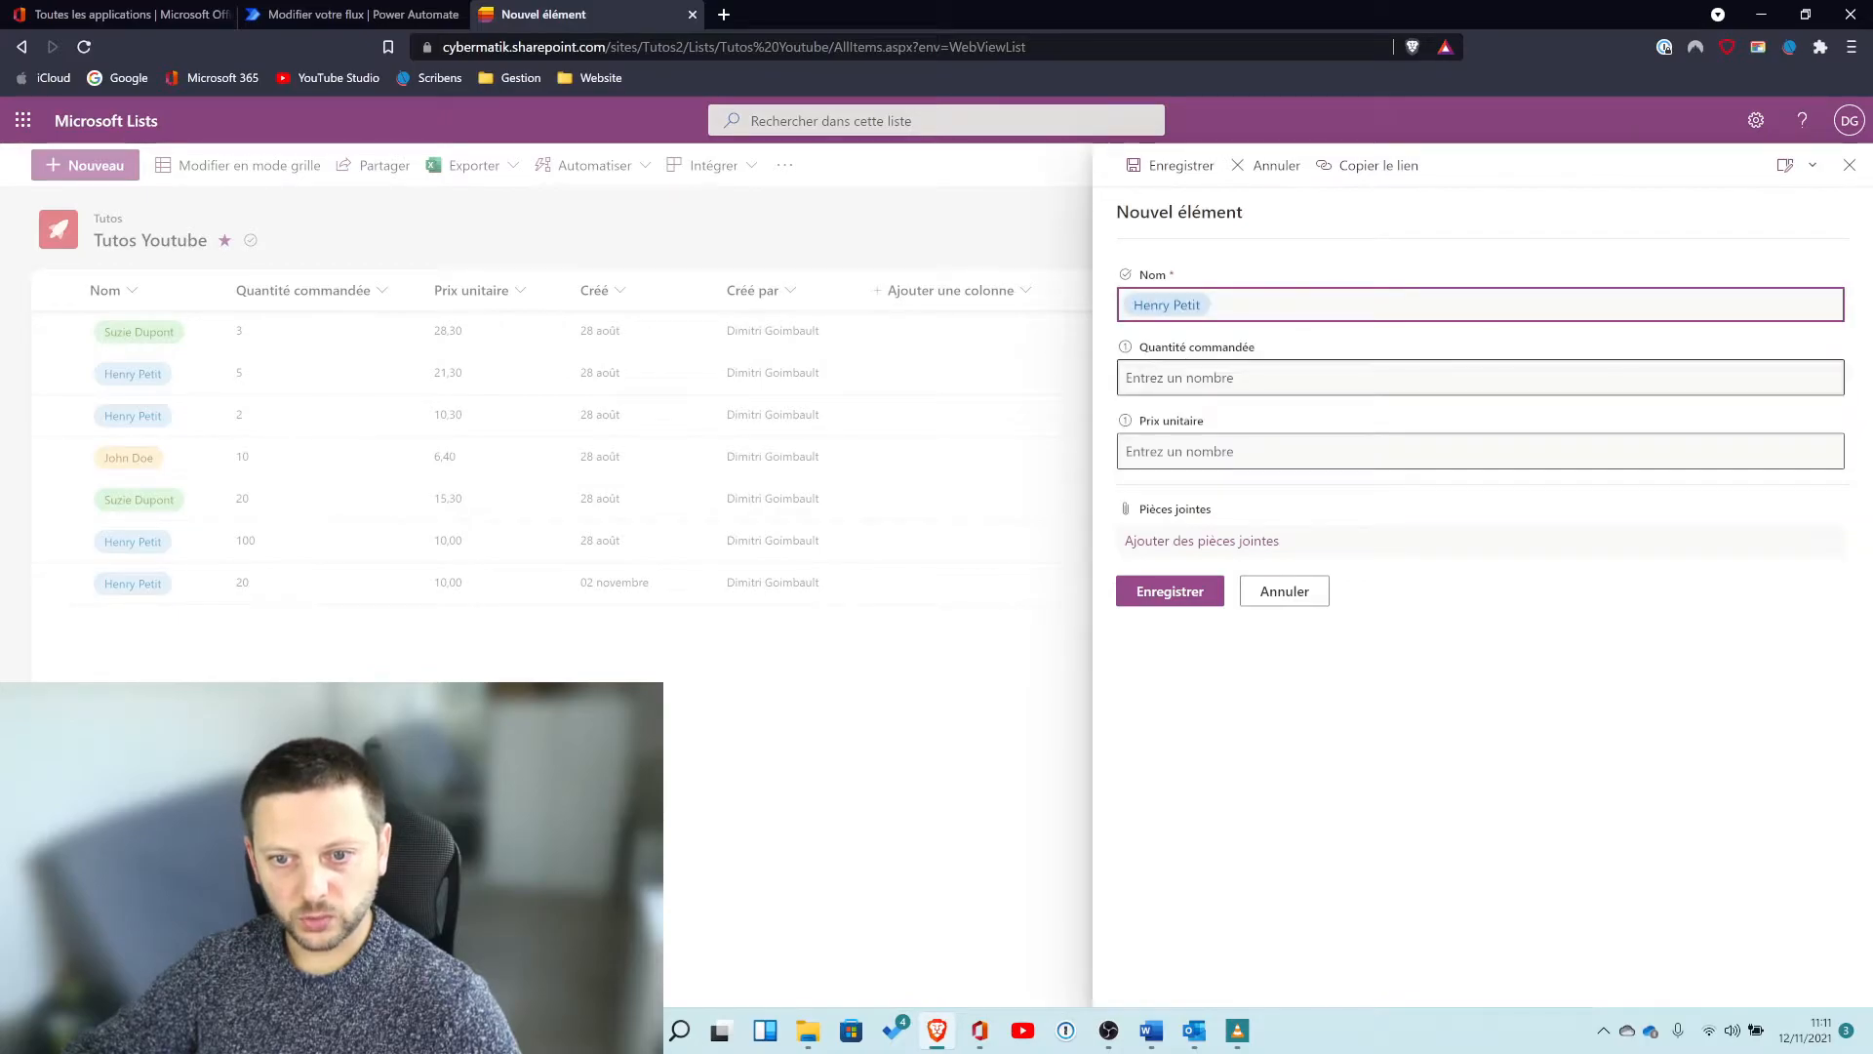
text(10)
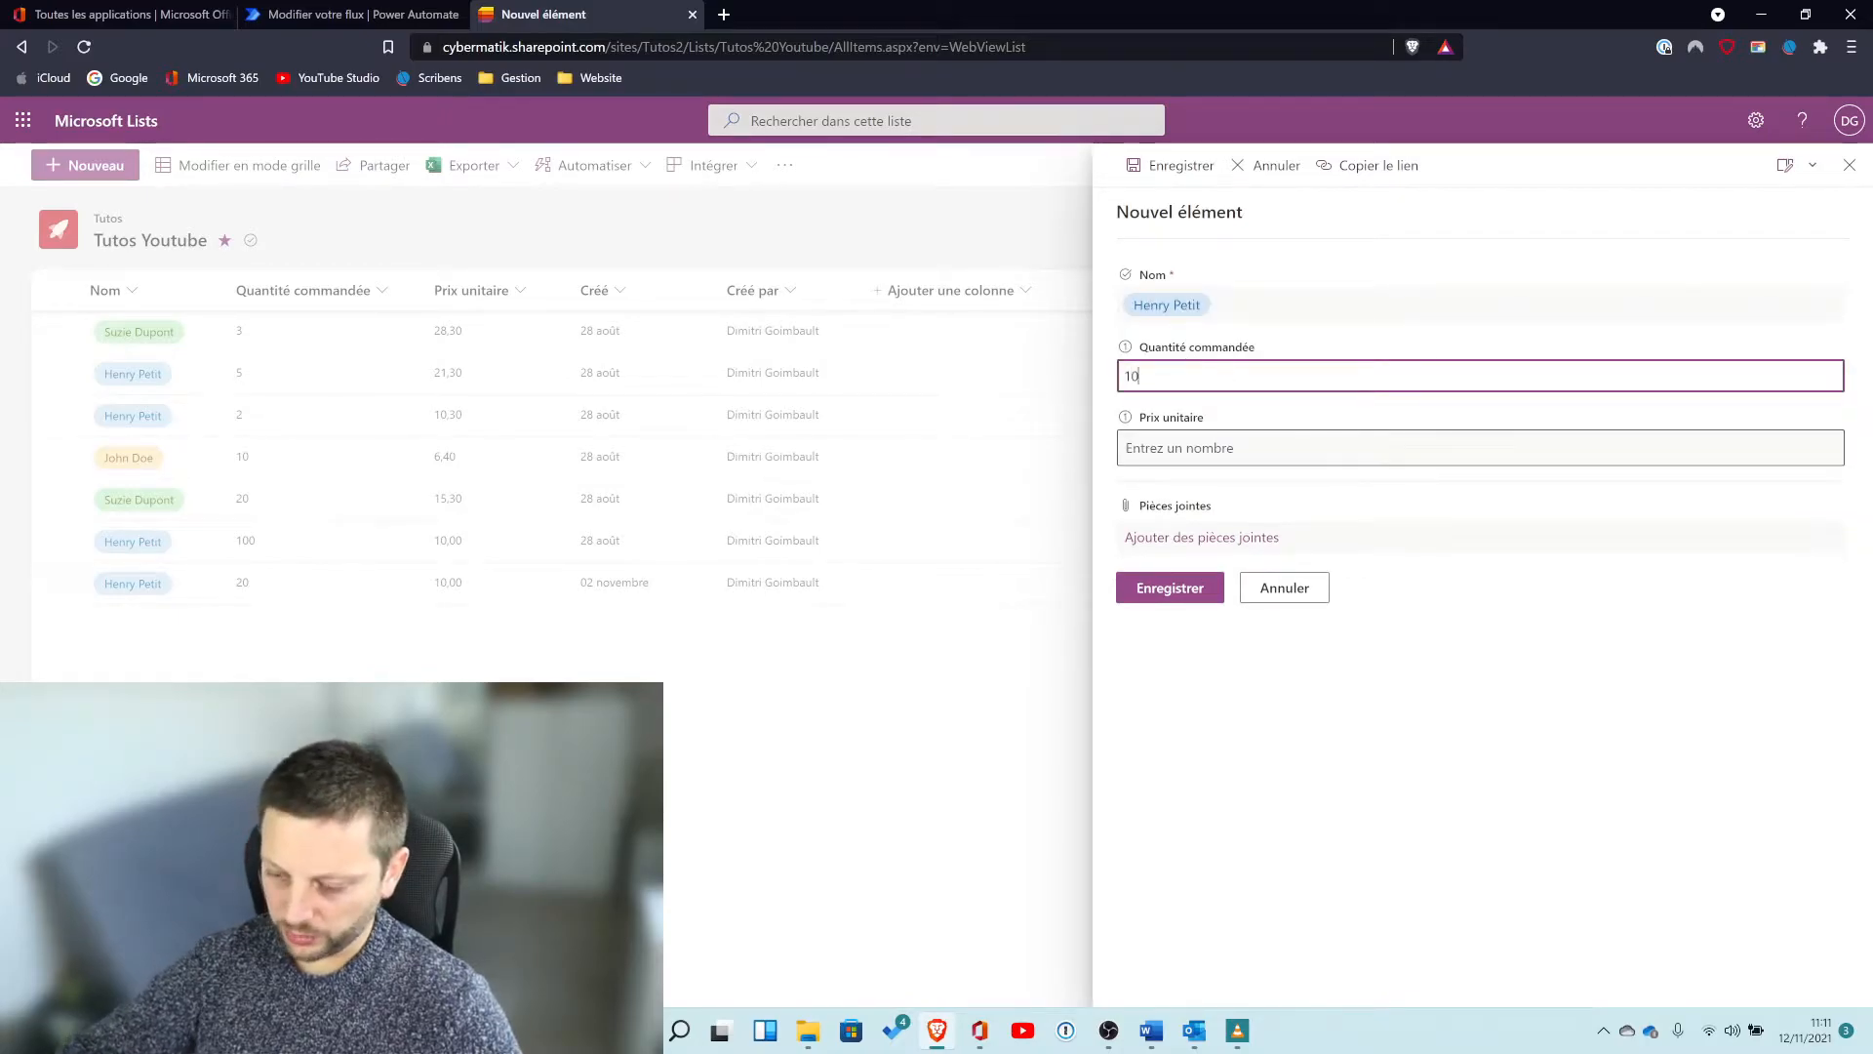
key(Tab)
text(2)
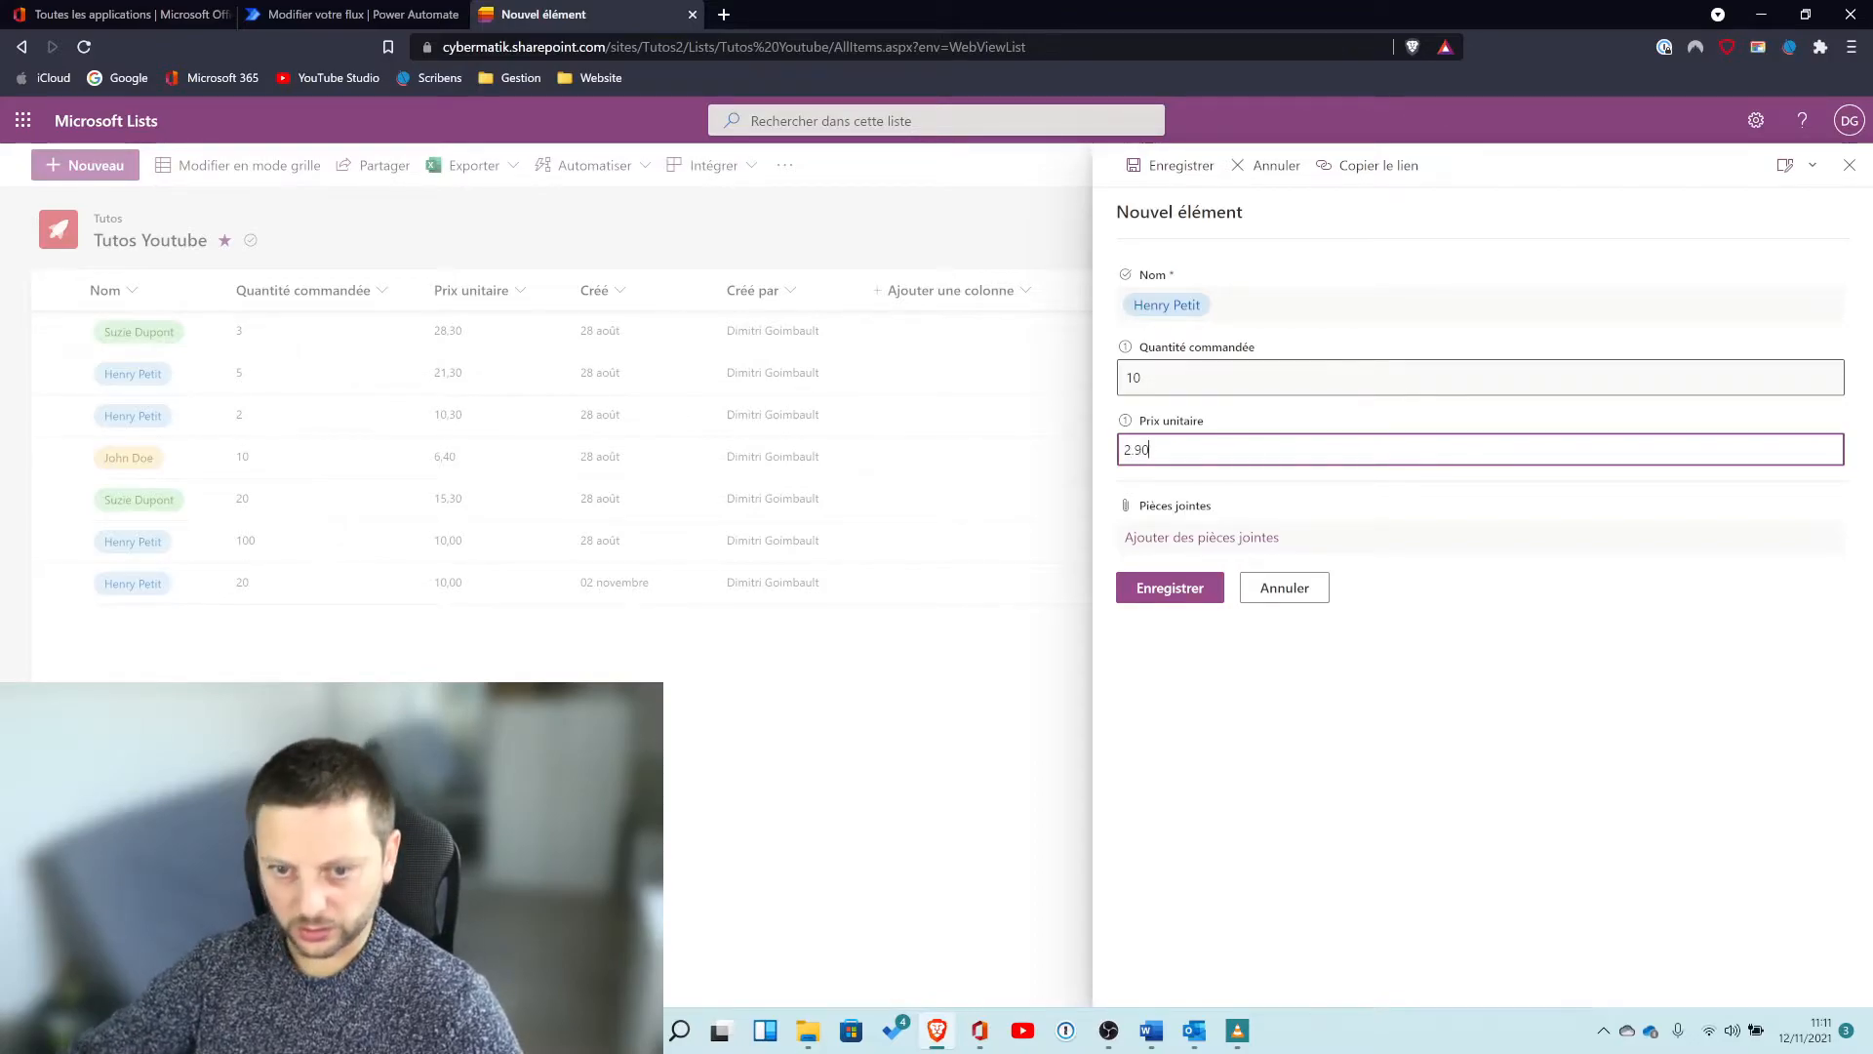
click(1176, 588)
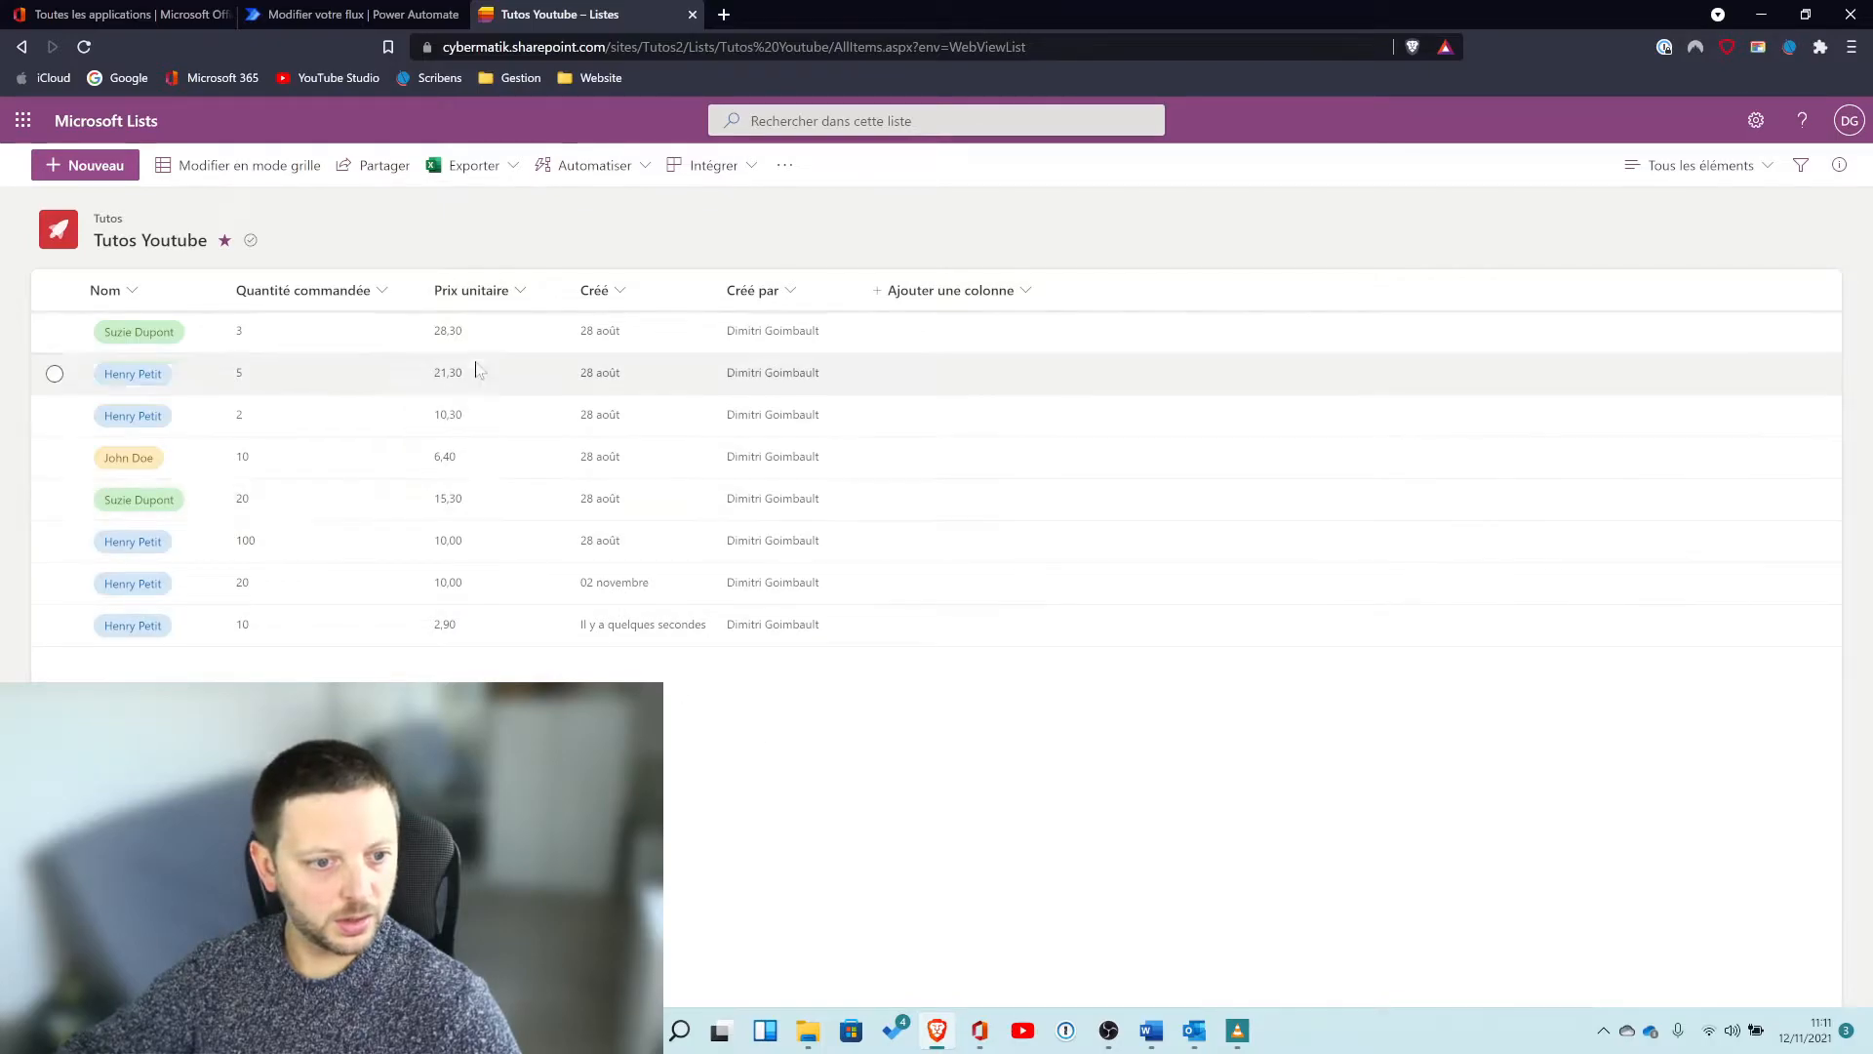
Open the resulting email from the notification and compare it side by side with the flow editor.
click(355, 14)
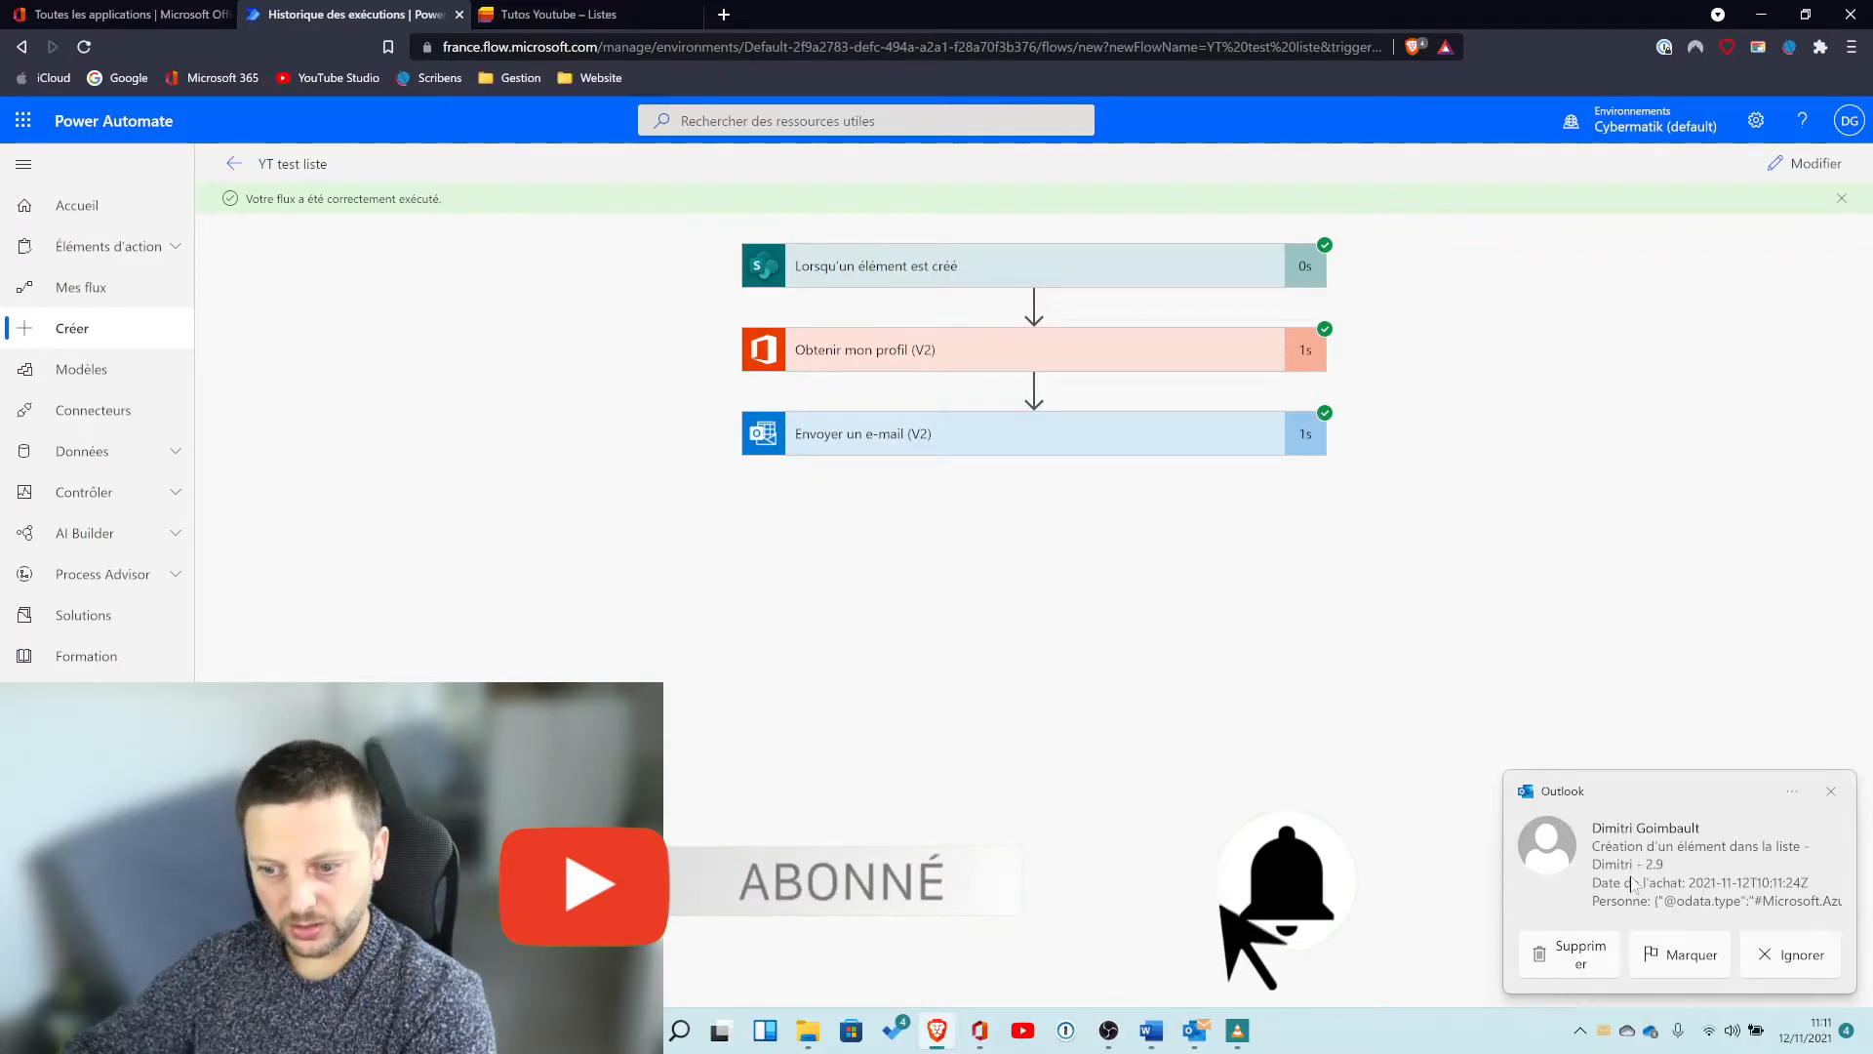
click(1635, 860)
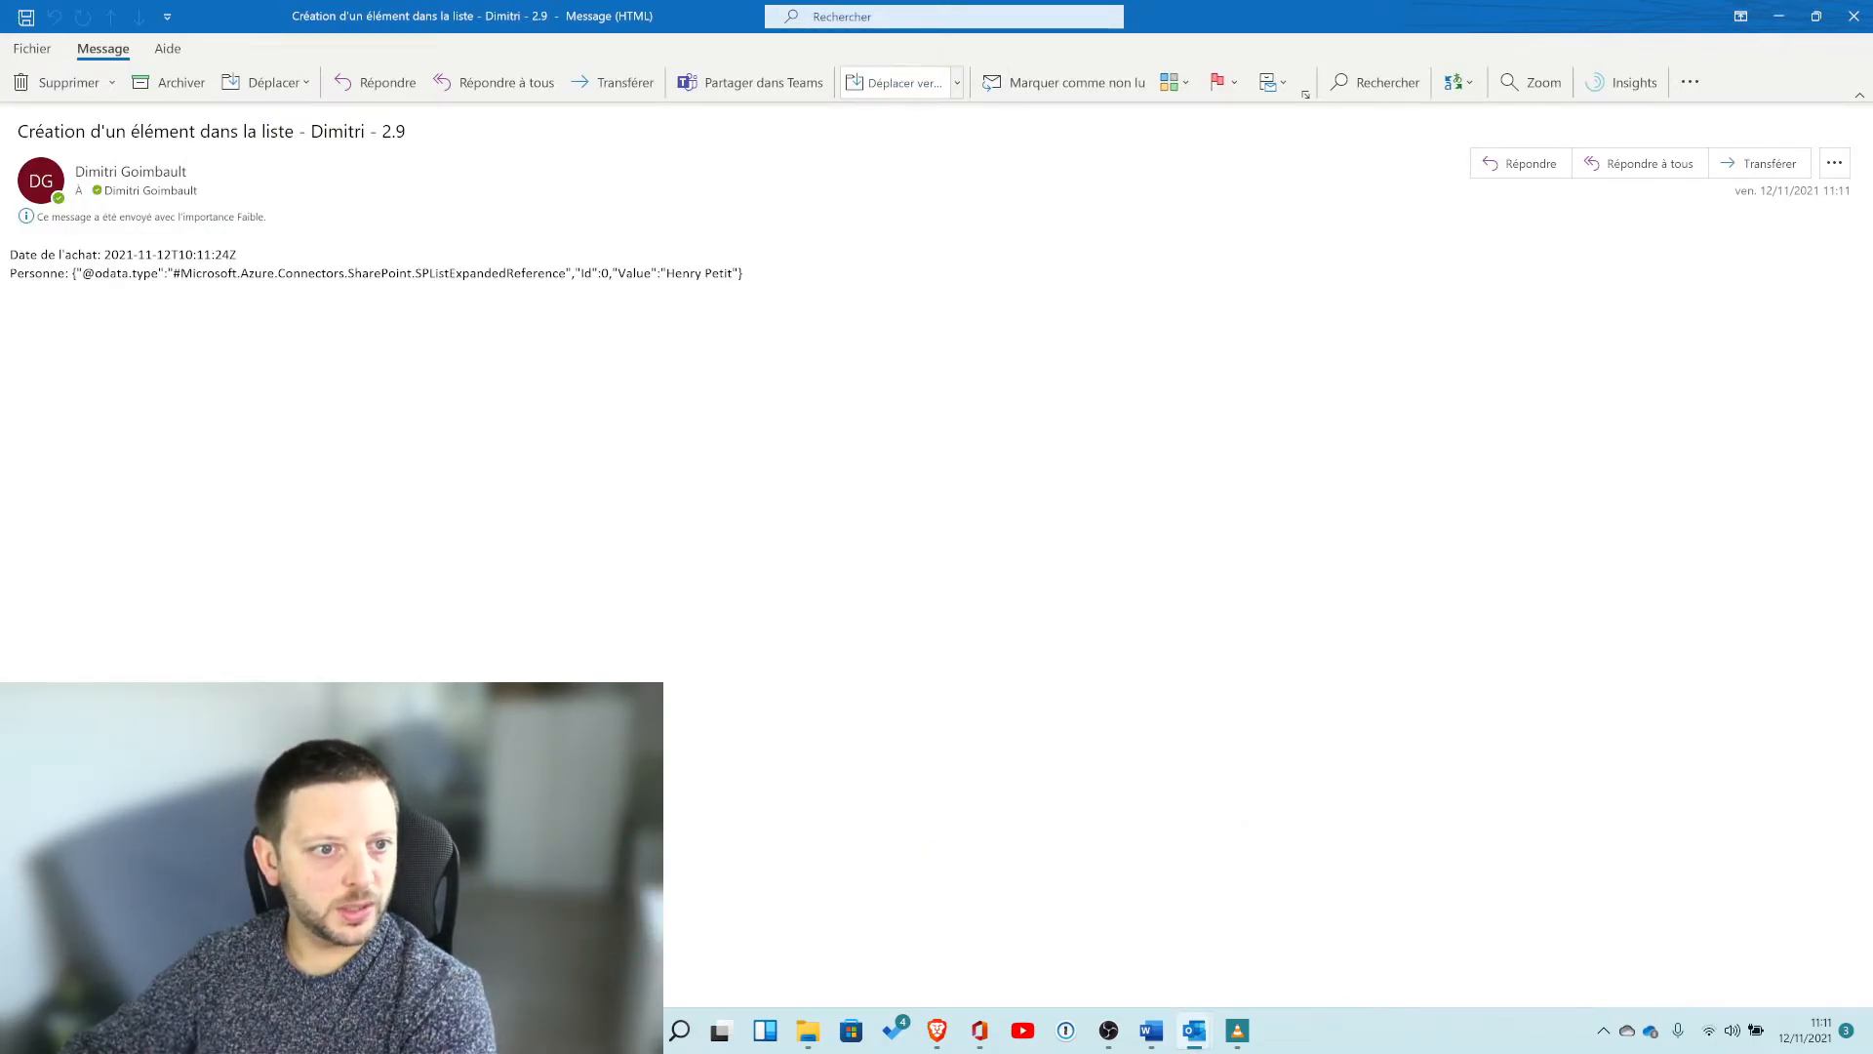
drag(693, 16, 692, 290)
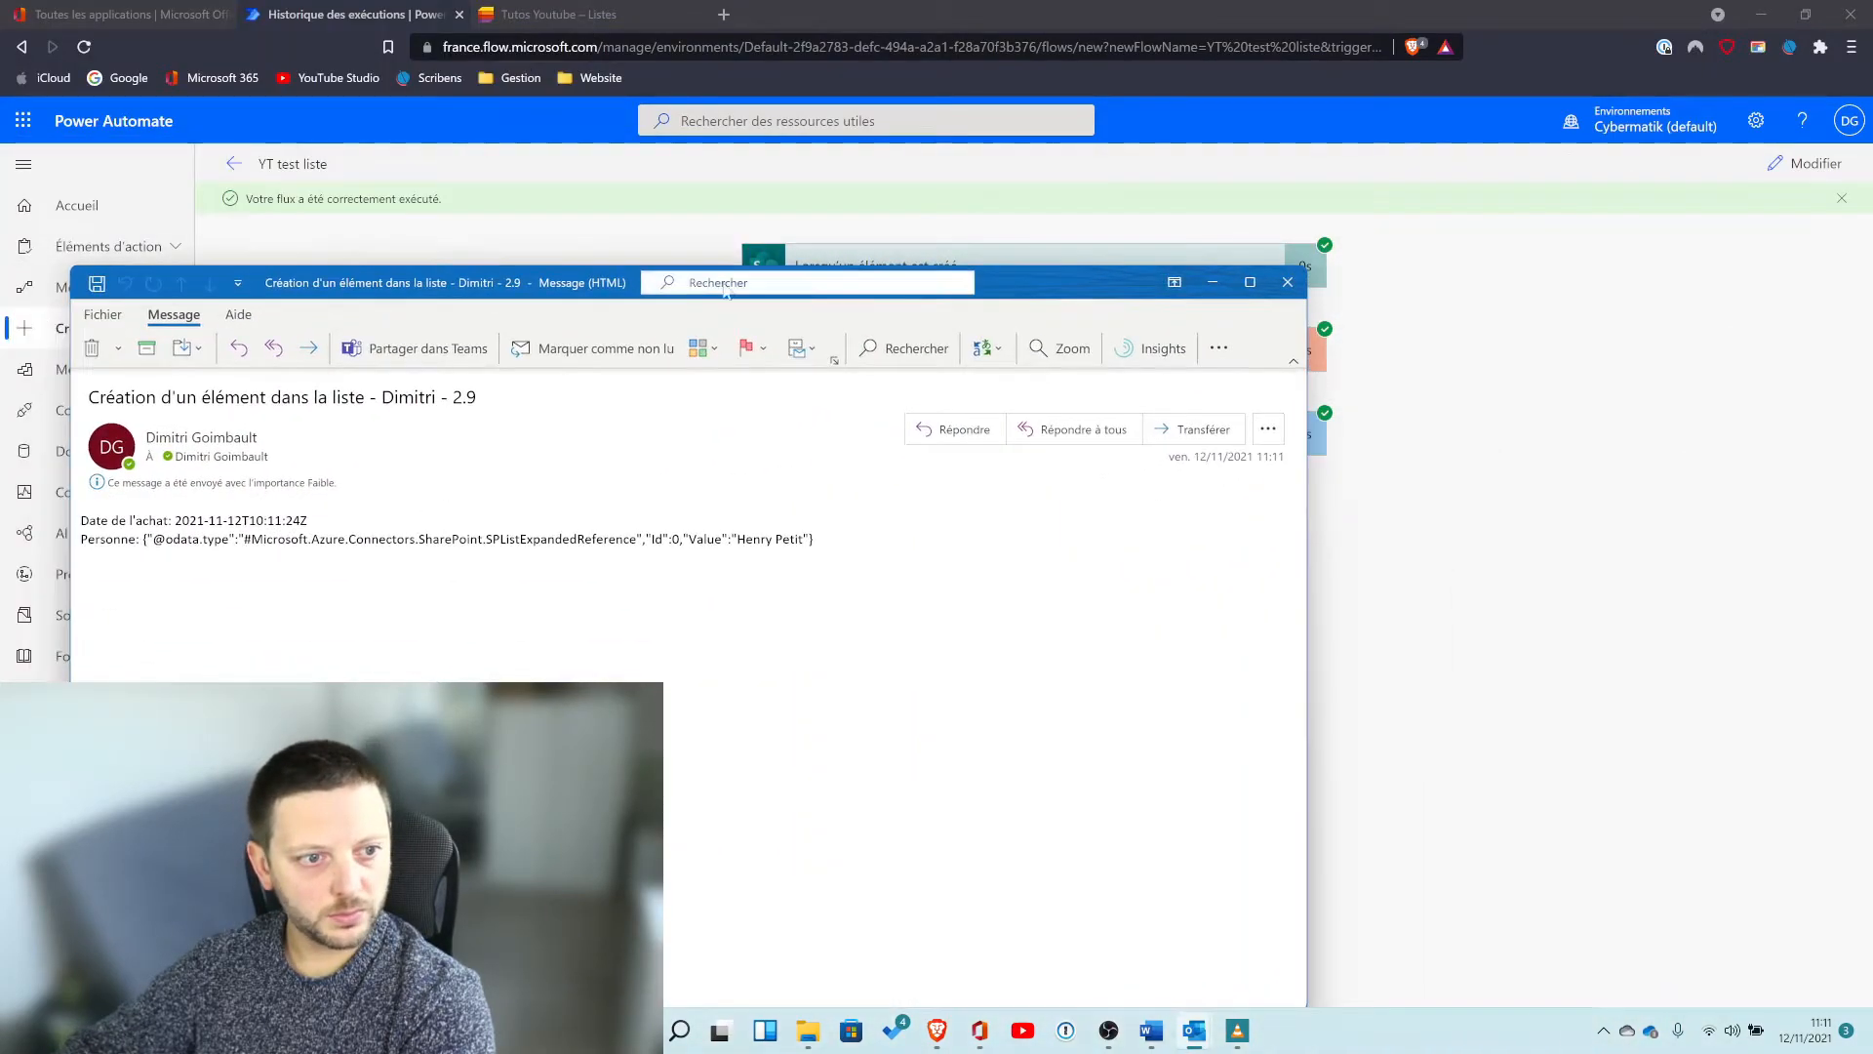
mouse_move(1231, 282)
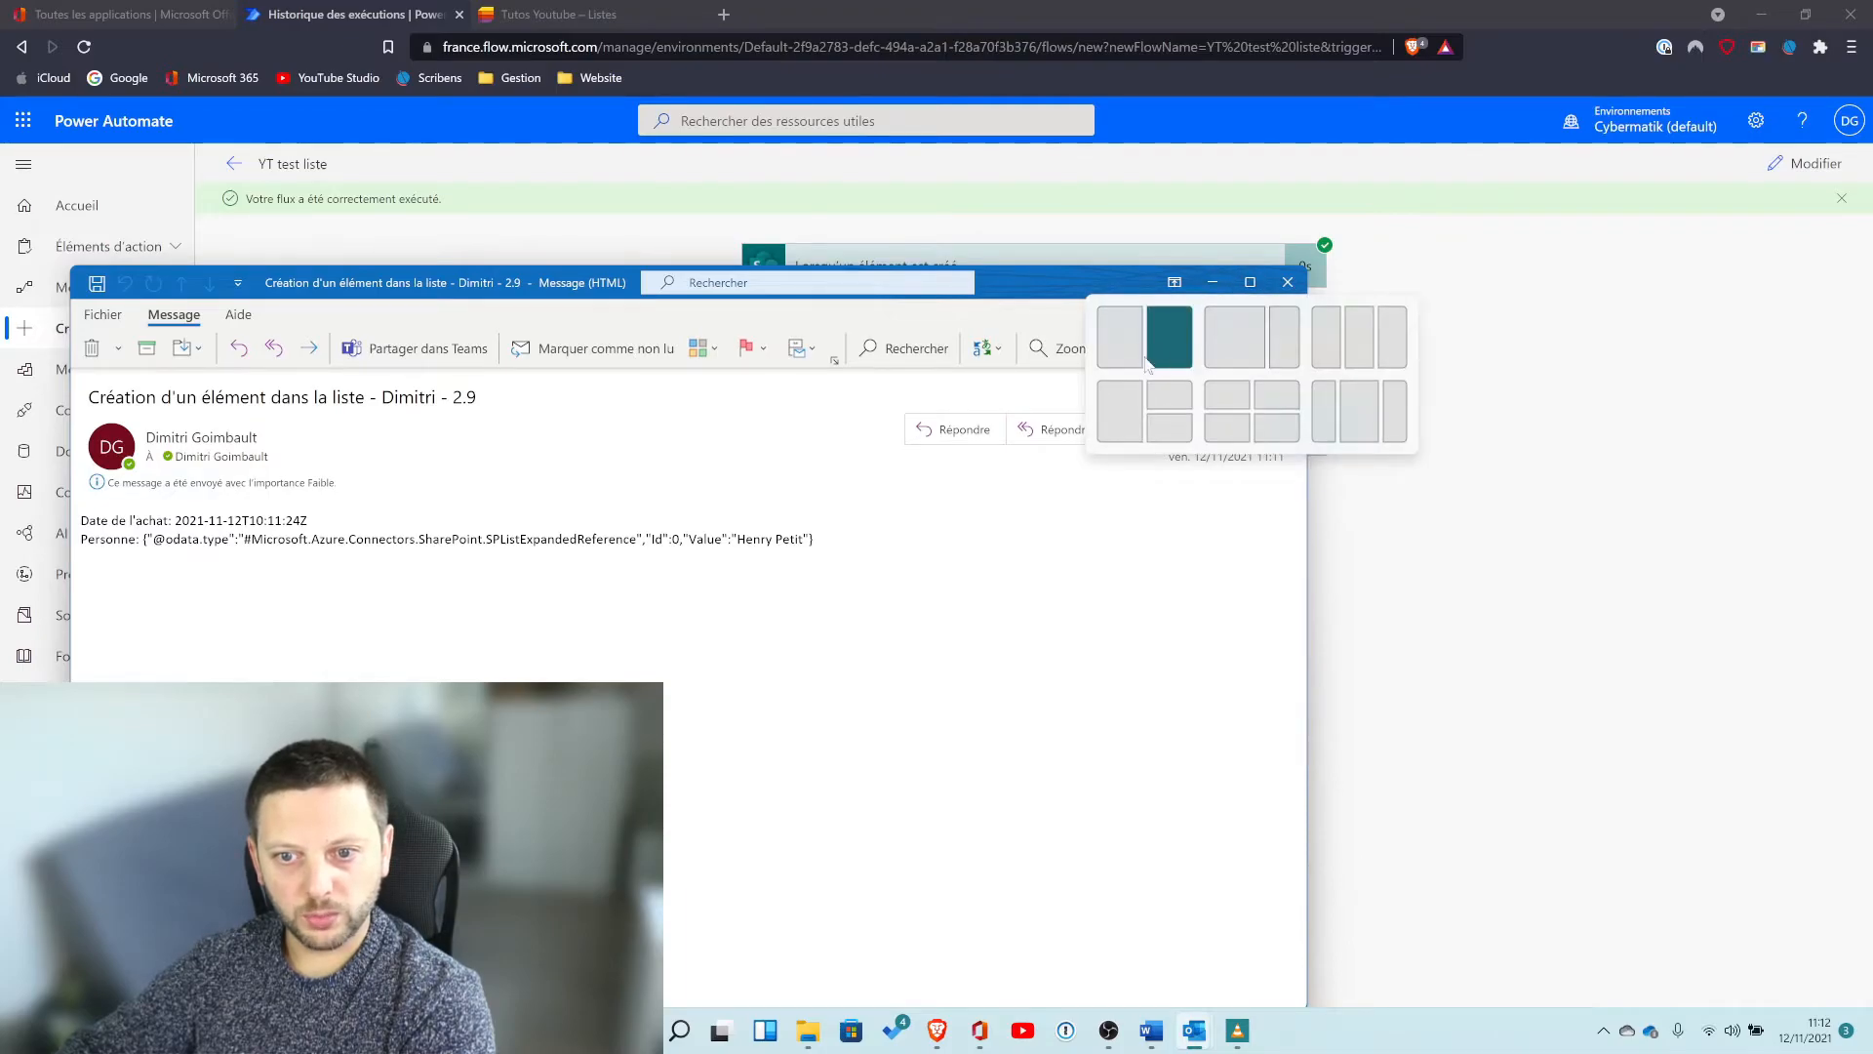
click(1188, 342)
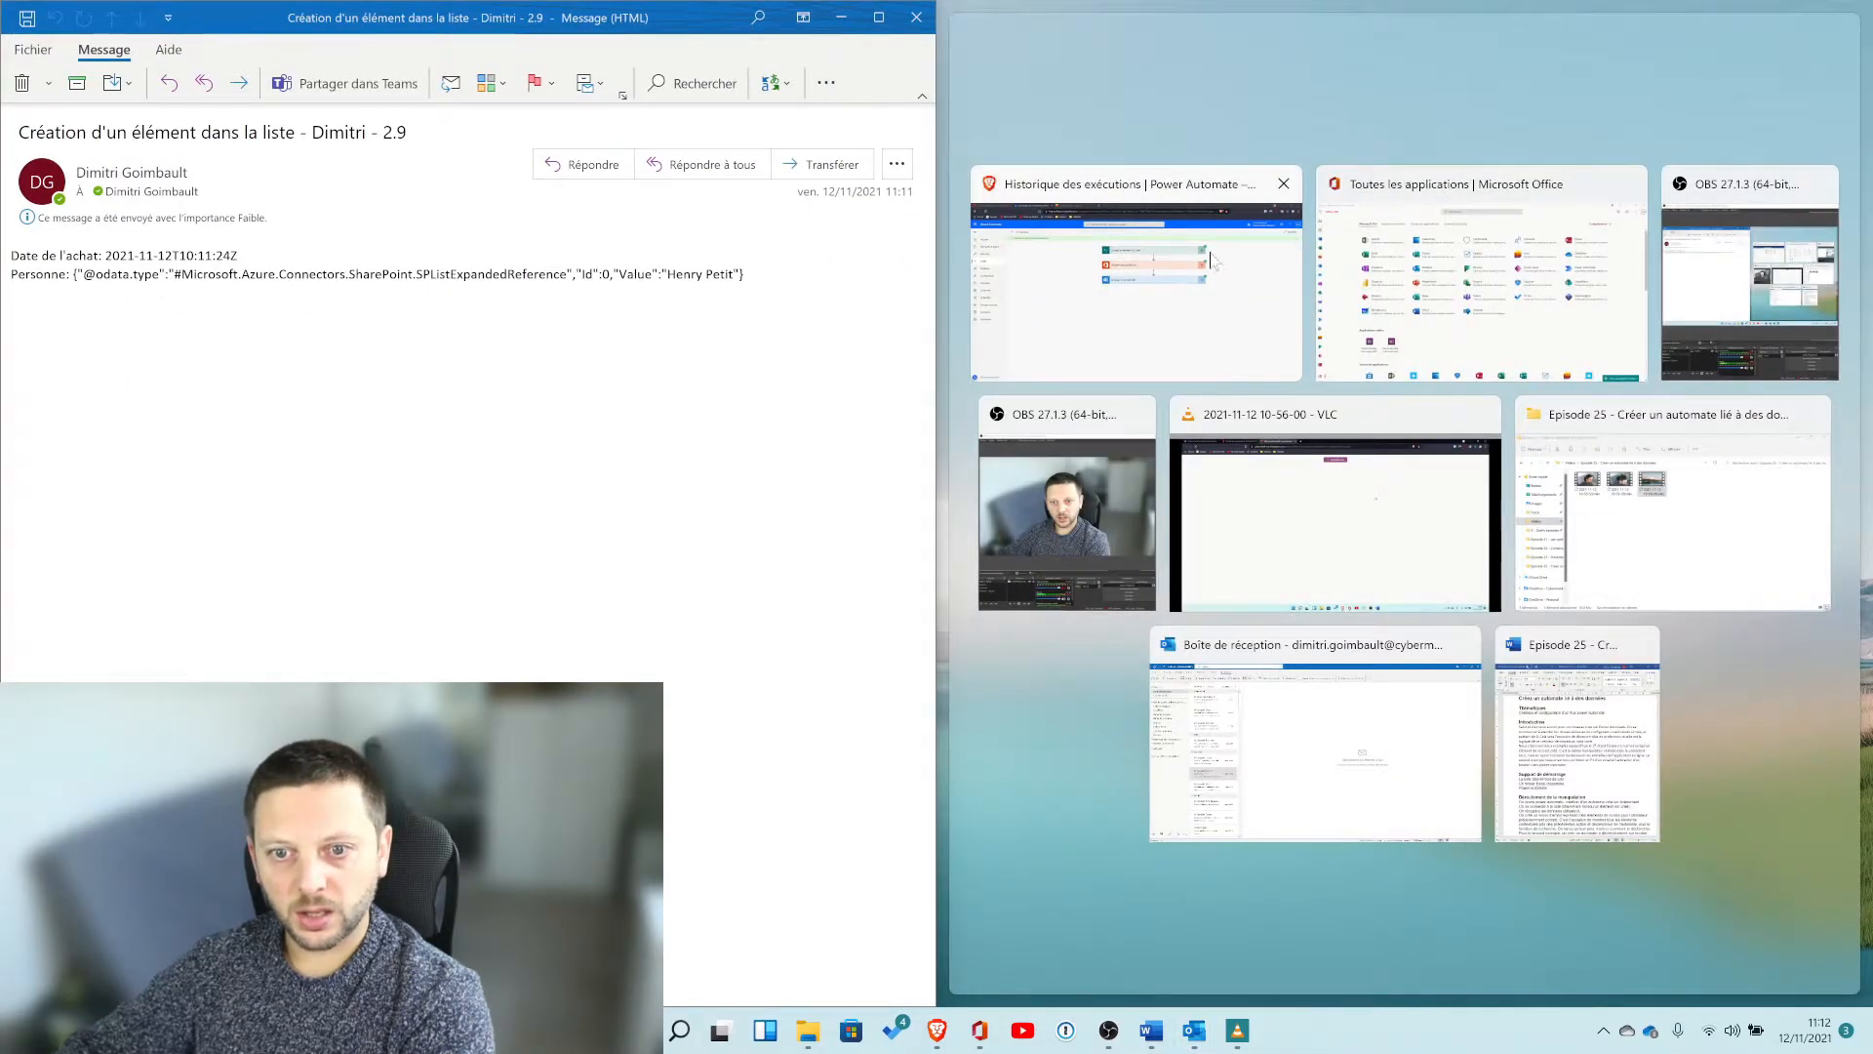
click(1210, 290)
click(1332, 450)
click(1815, 173)
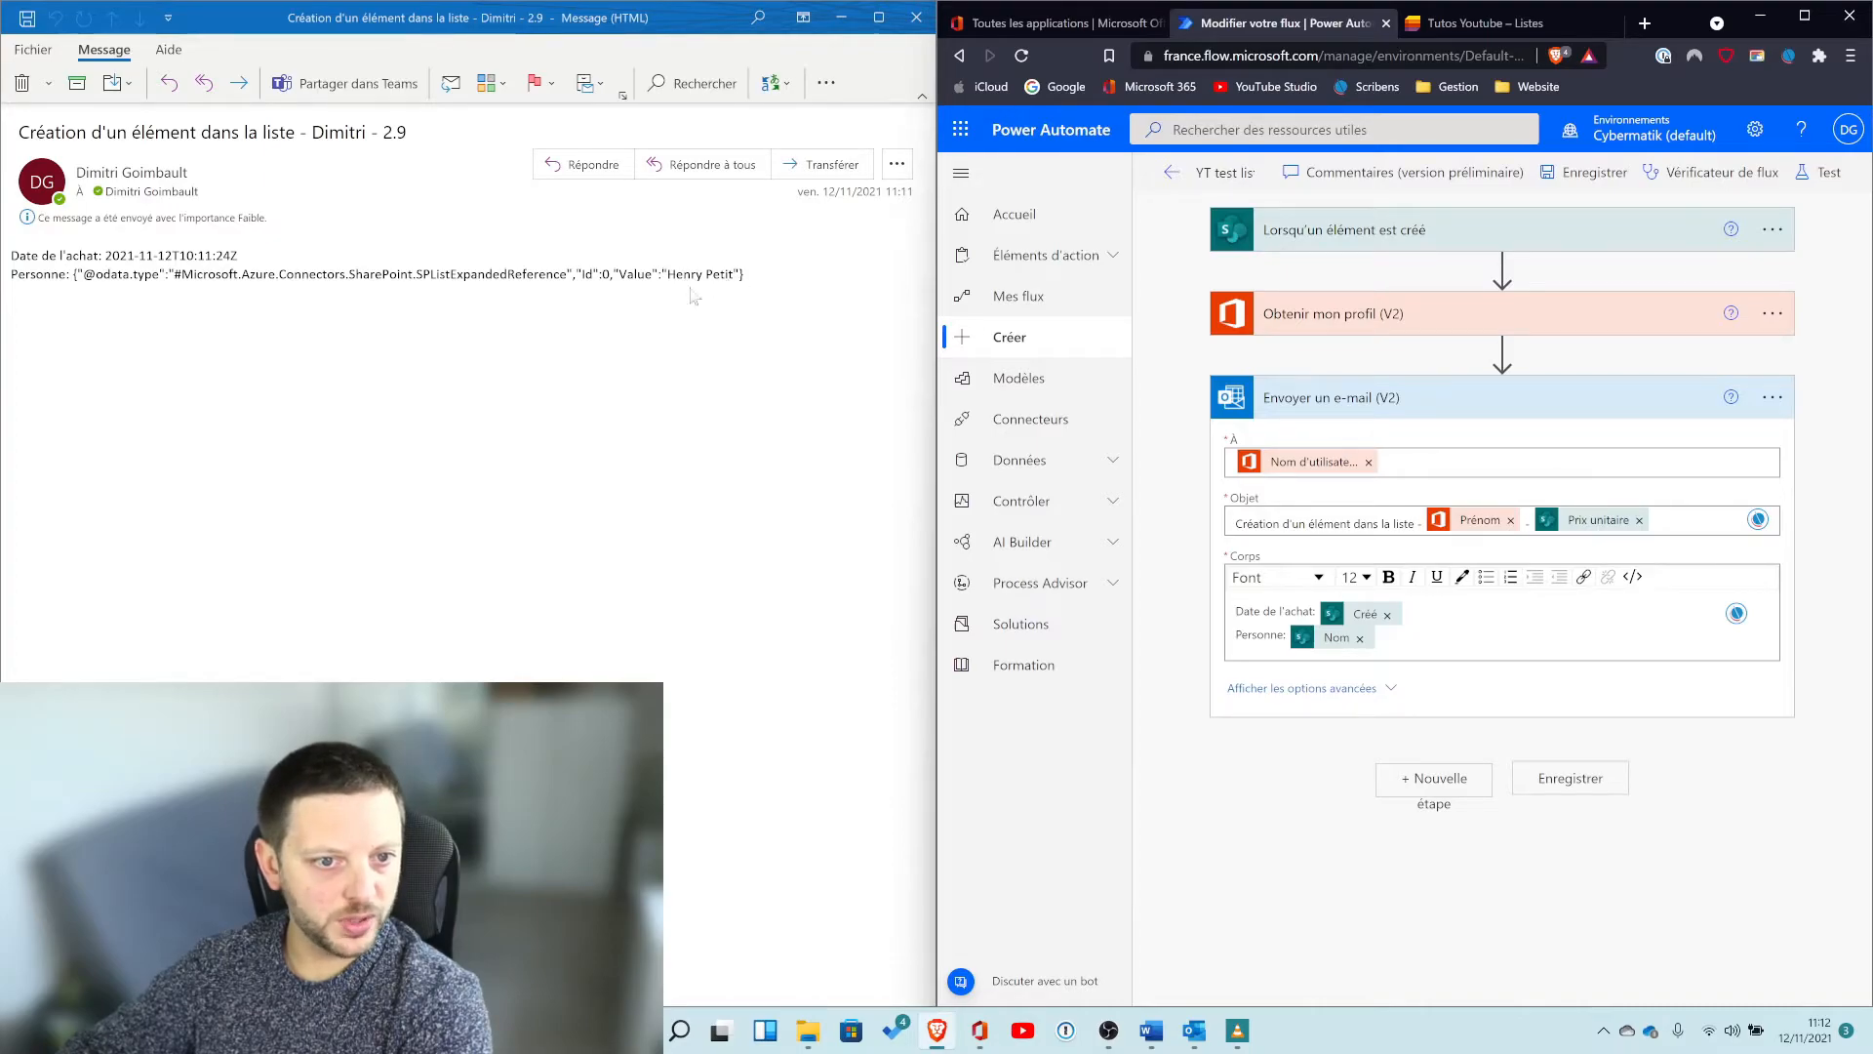
click(1804, 15)
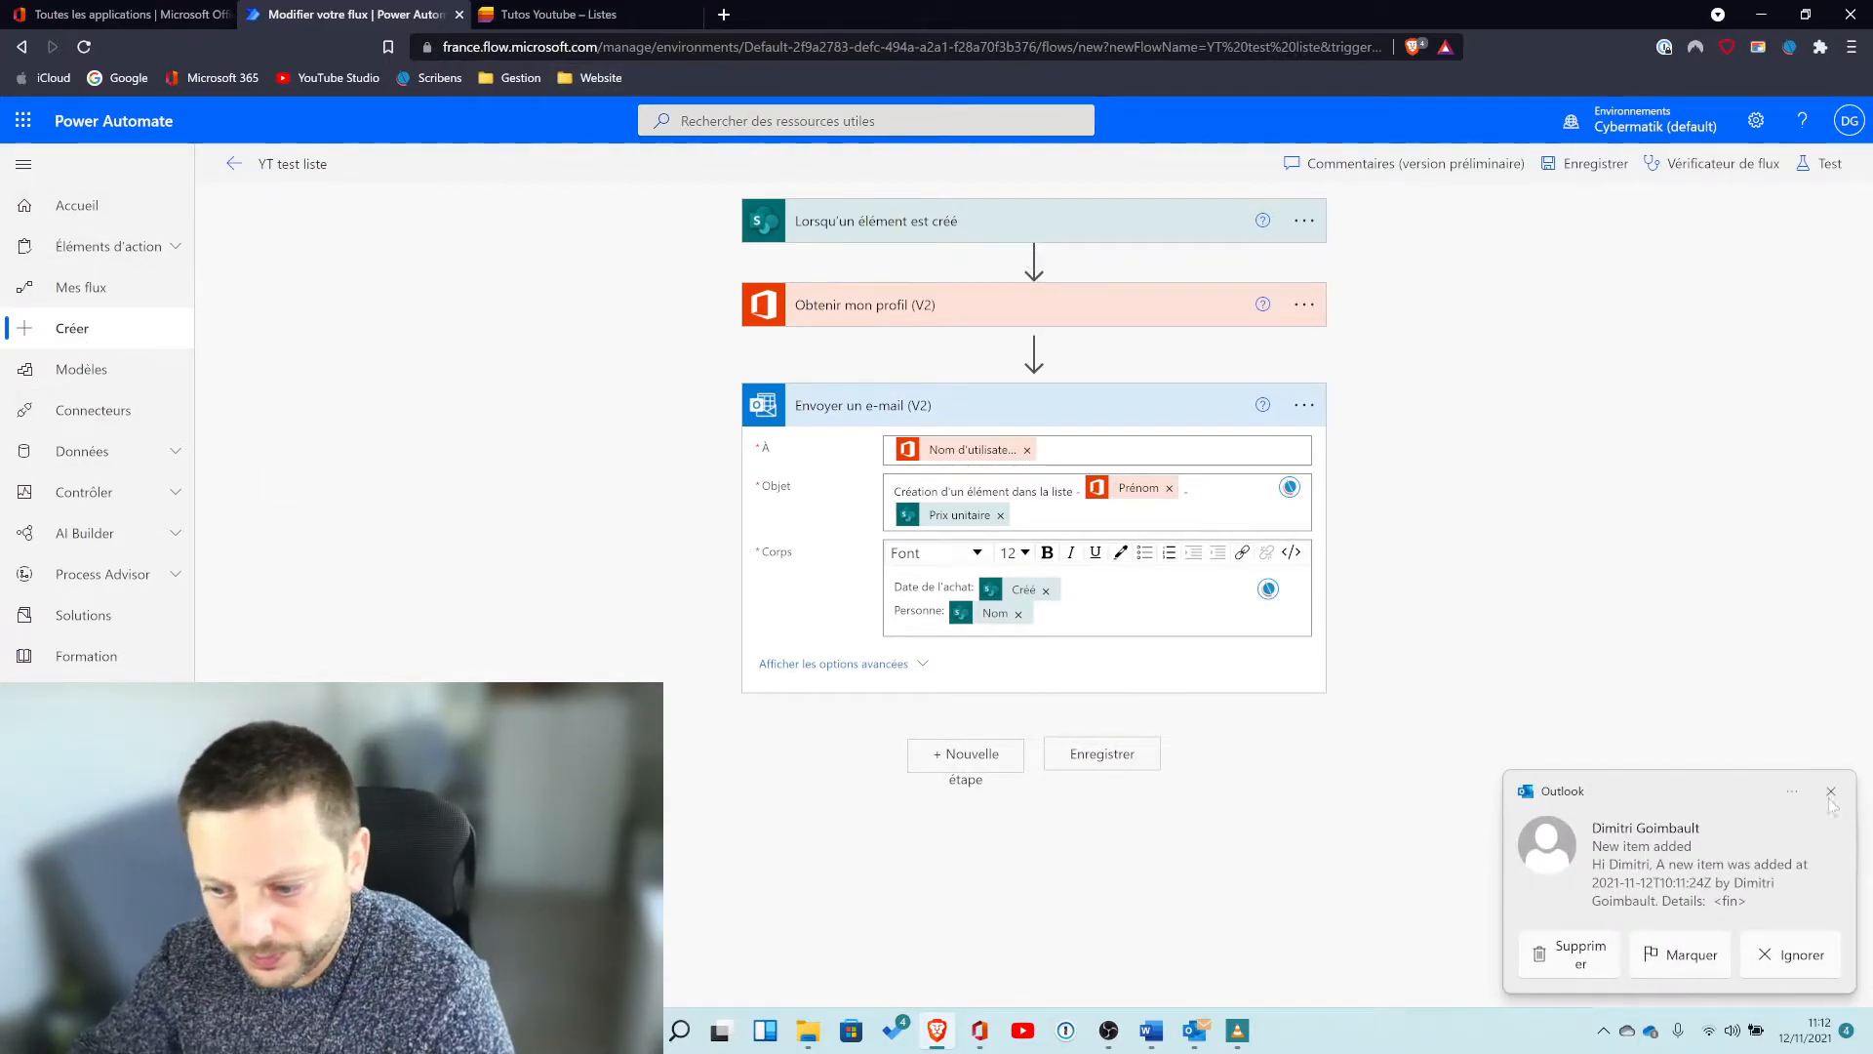
Create an instant cloud flow named "YT, envoi fichier" with the Déclencher manuellement un flux trigger.
click(86, 216)
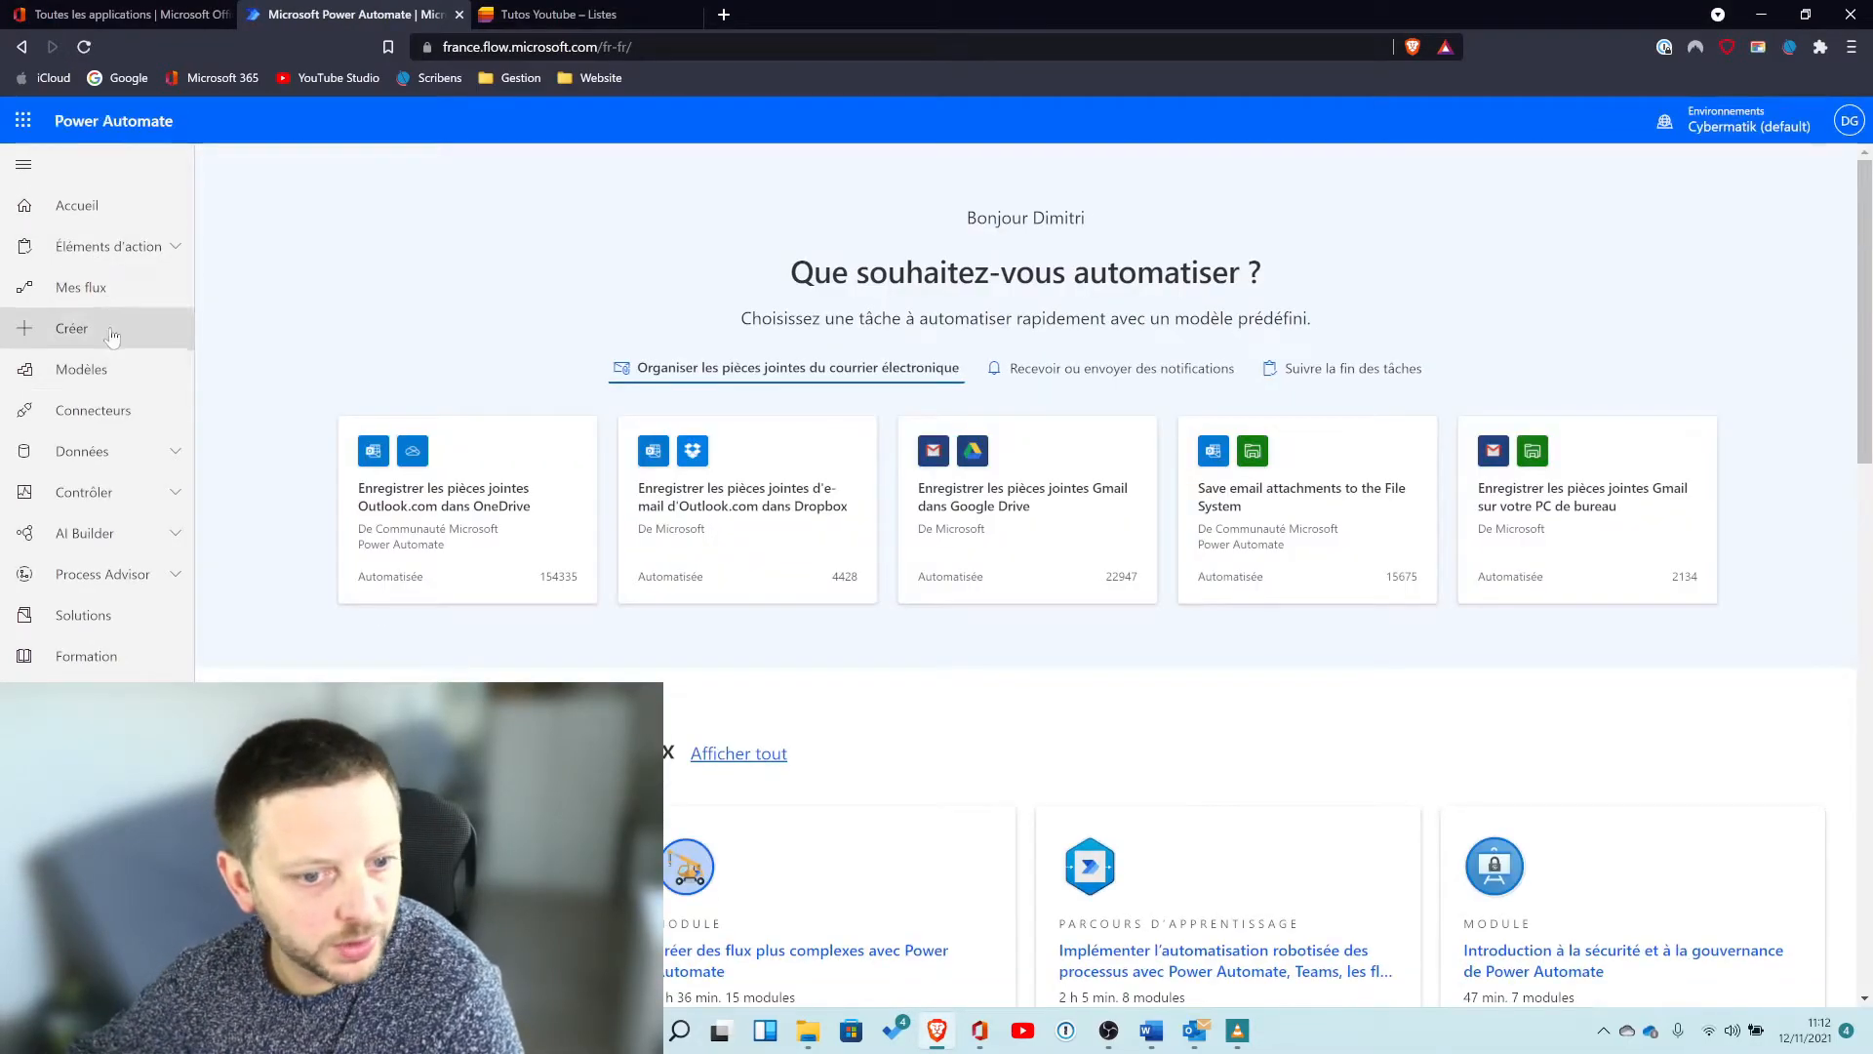
click(83, 287)
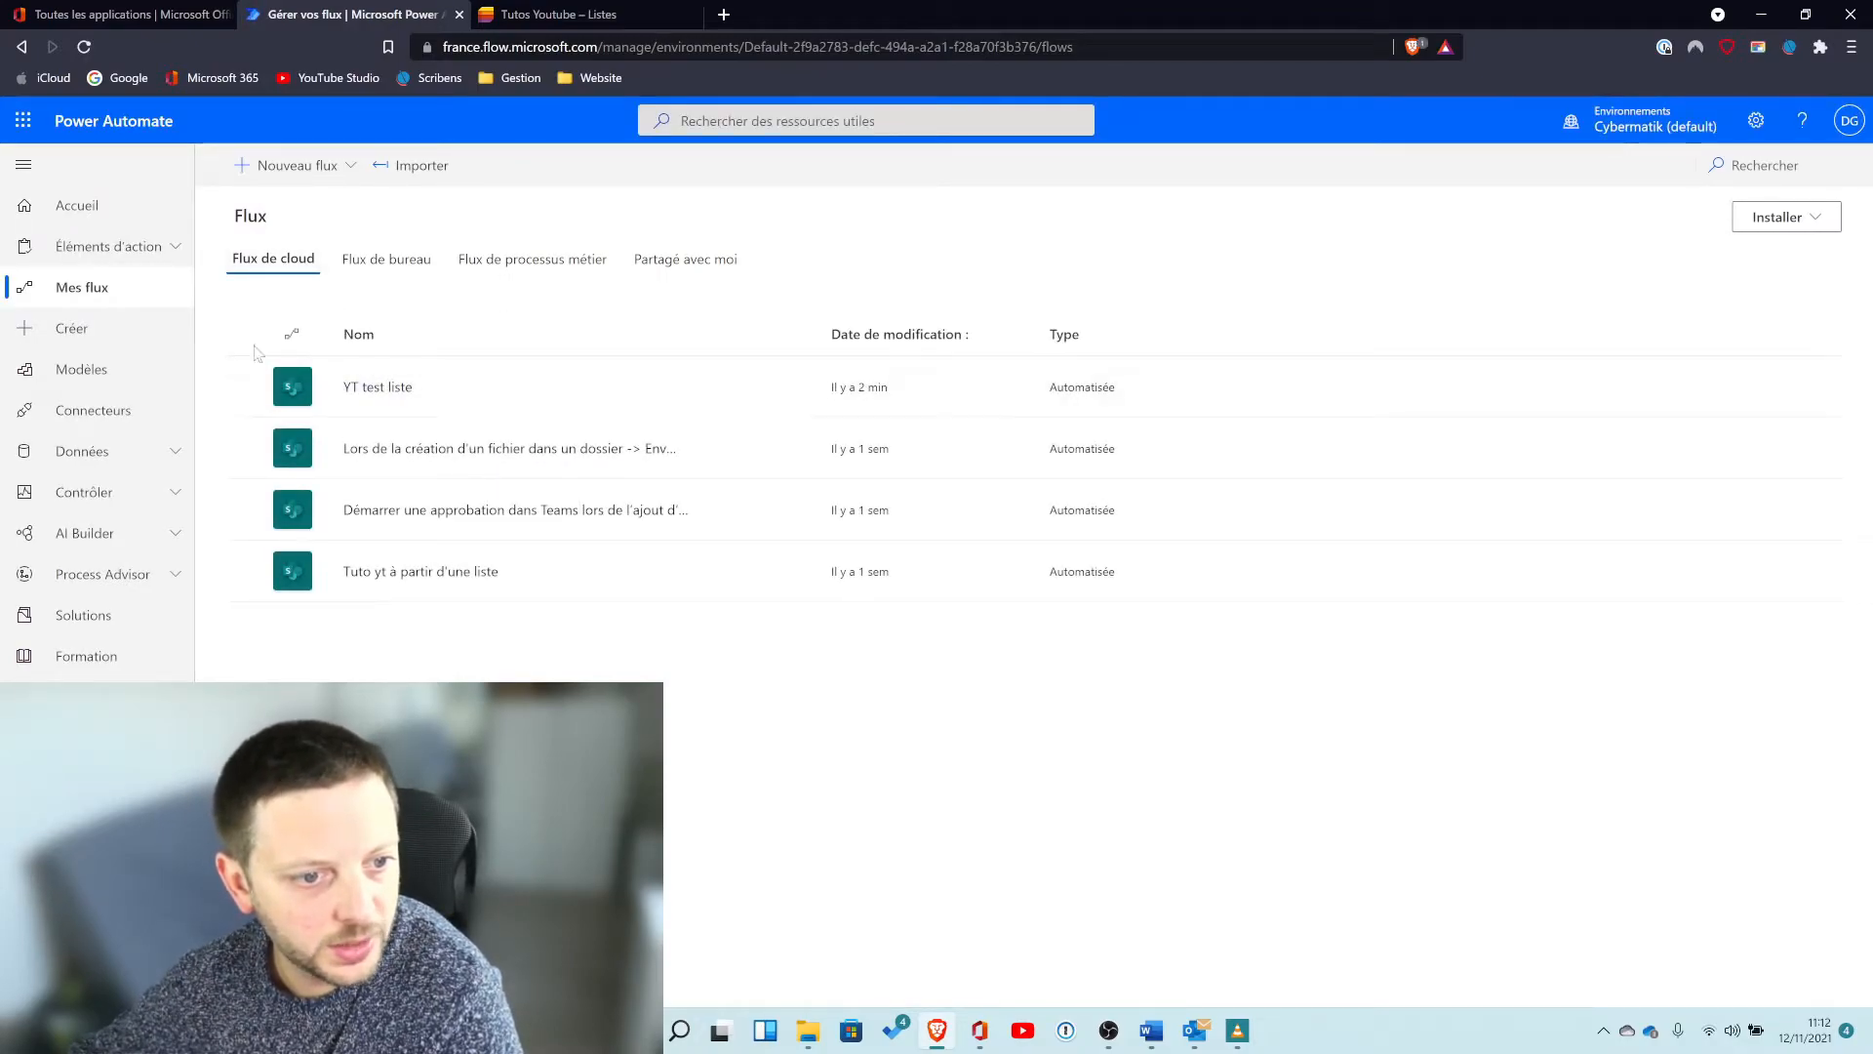
click(121, 332)
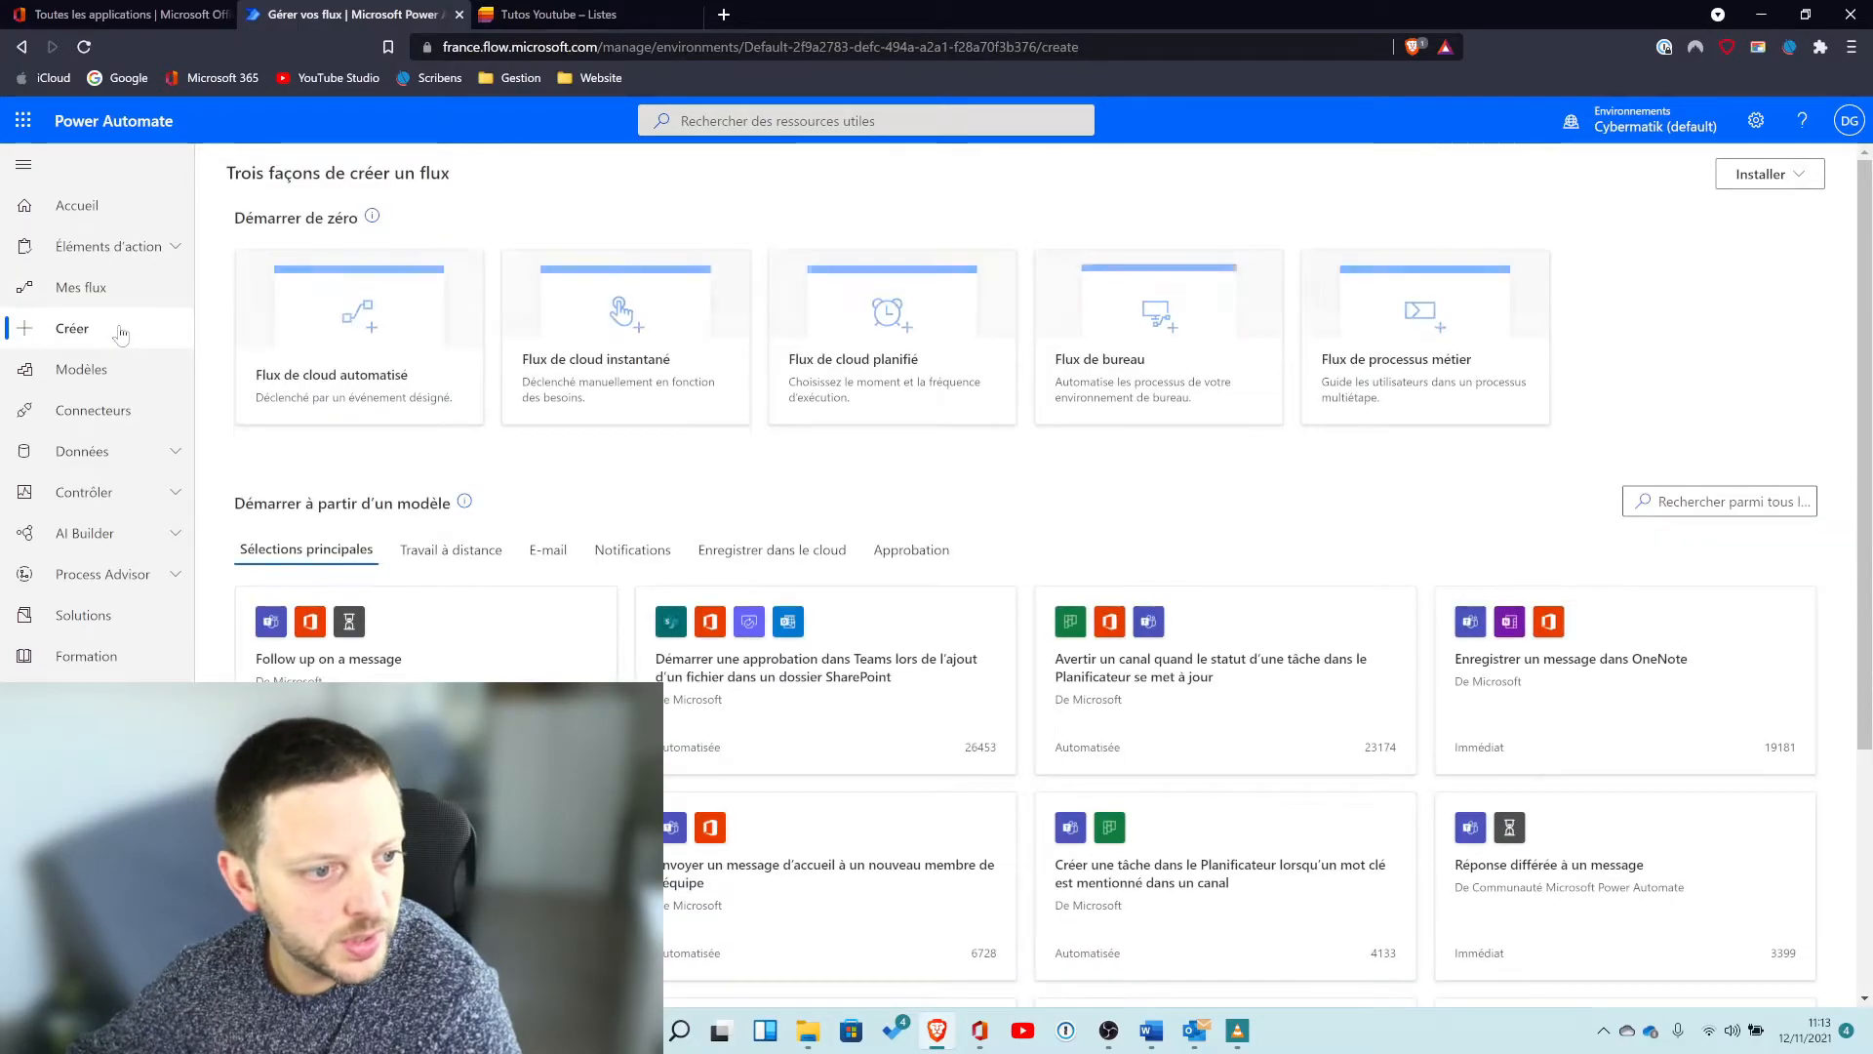
click(653, 311)
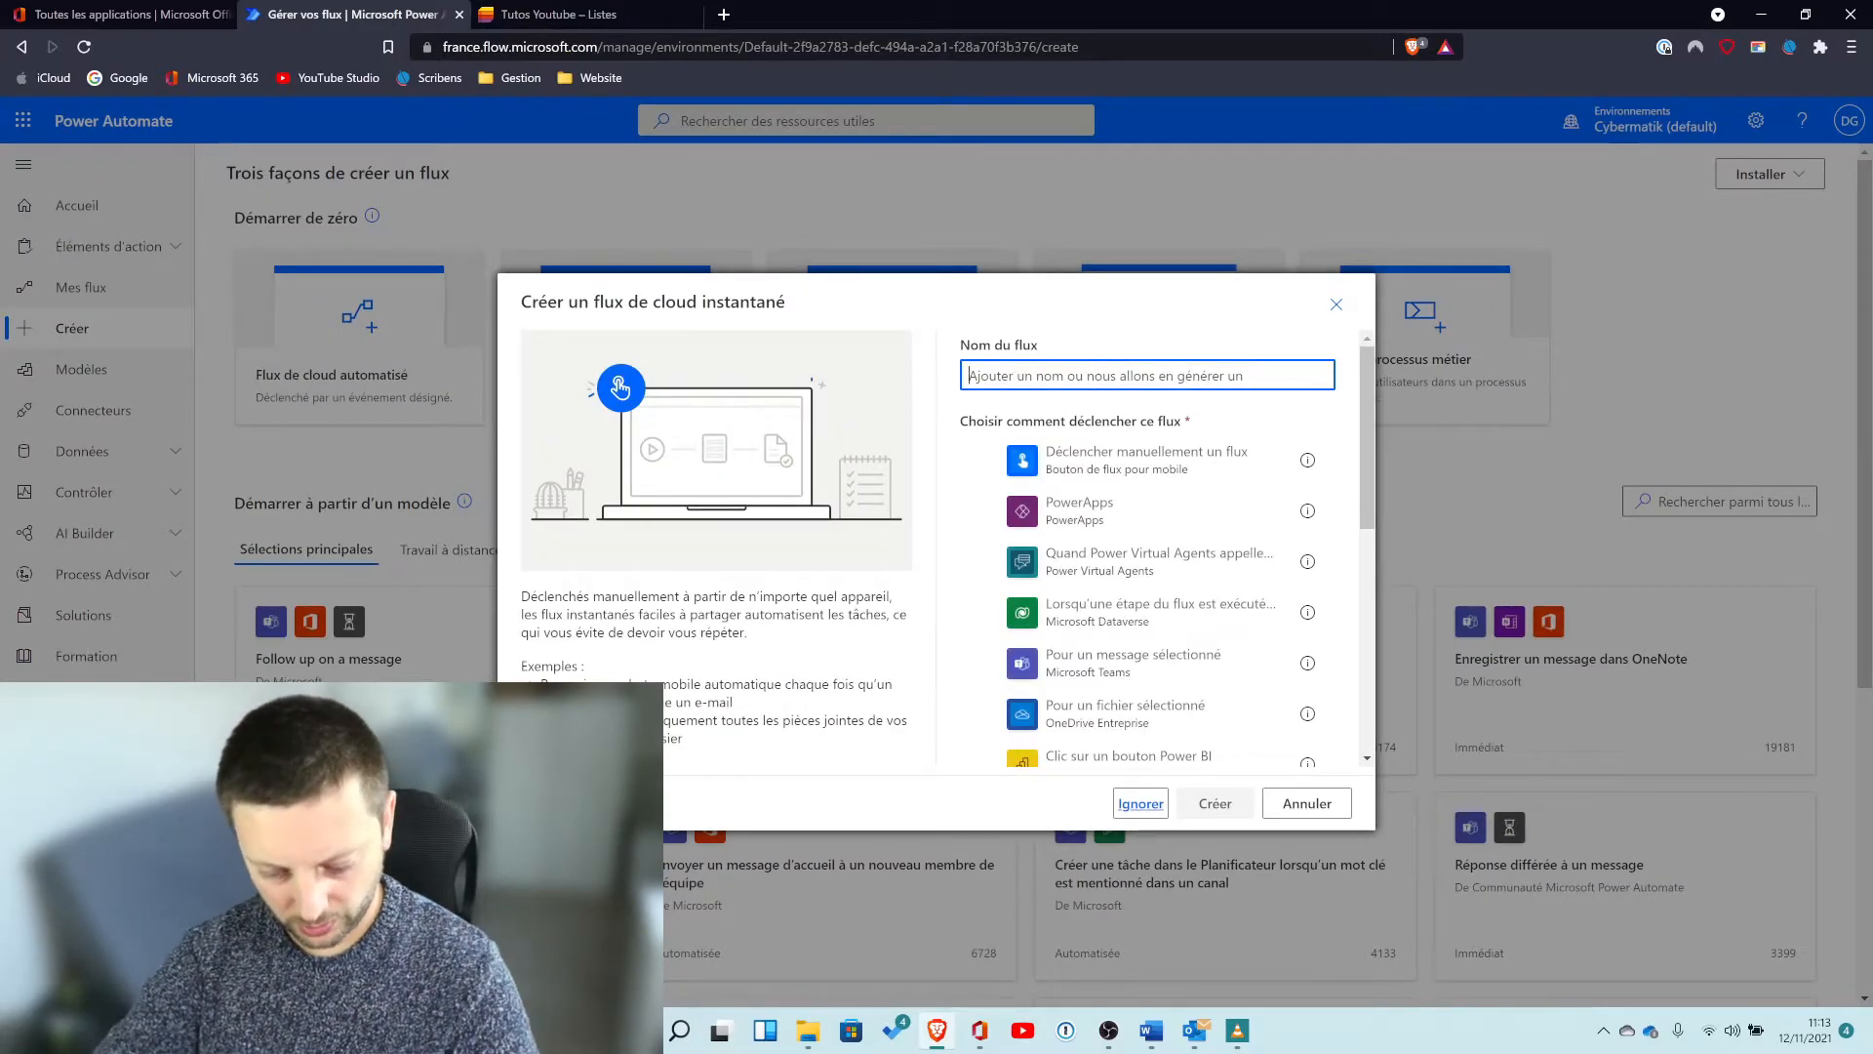
text(Tu)
key(BackSpace)
key(BackSpace)
text(YT, en)
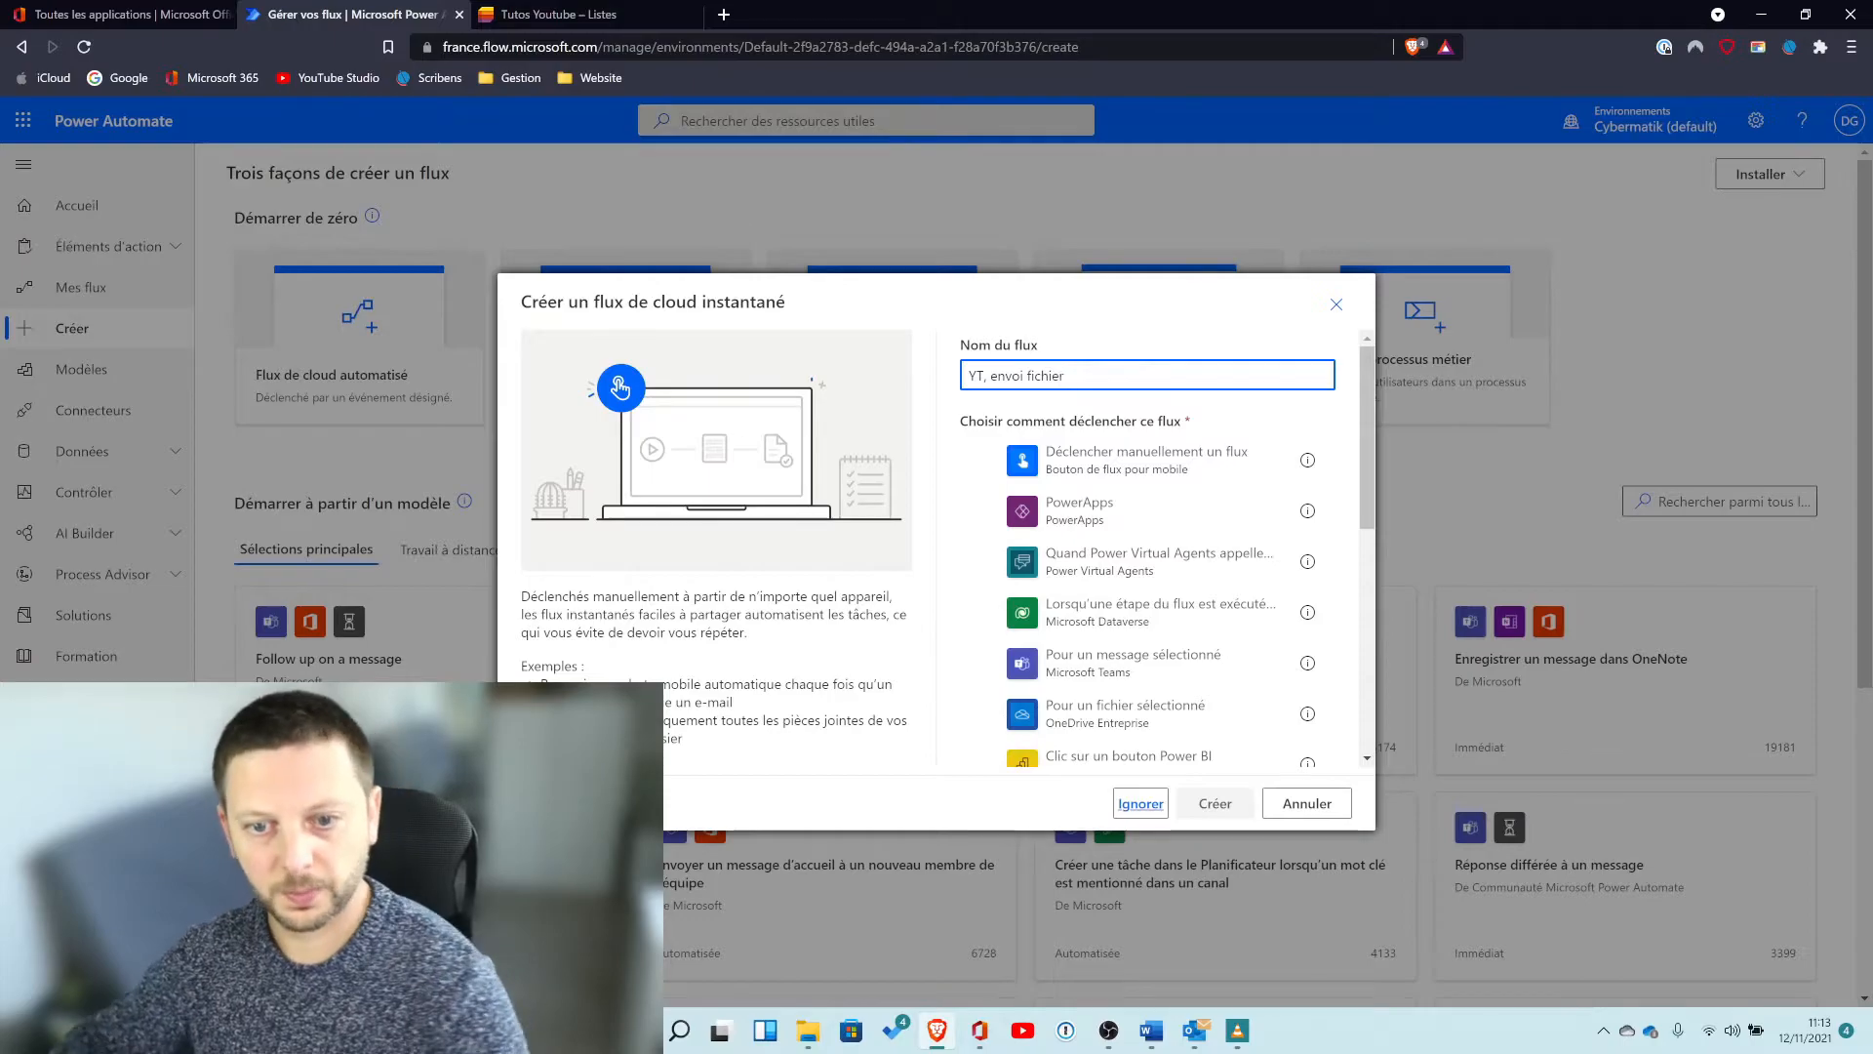
click(1178, 463)
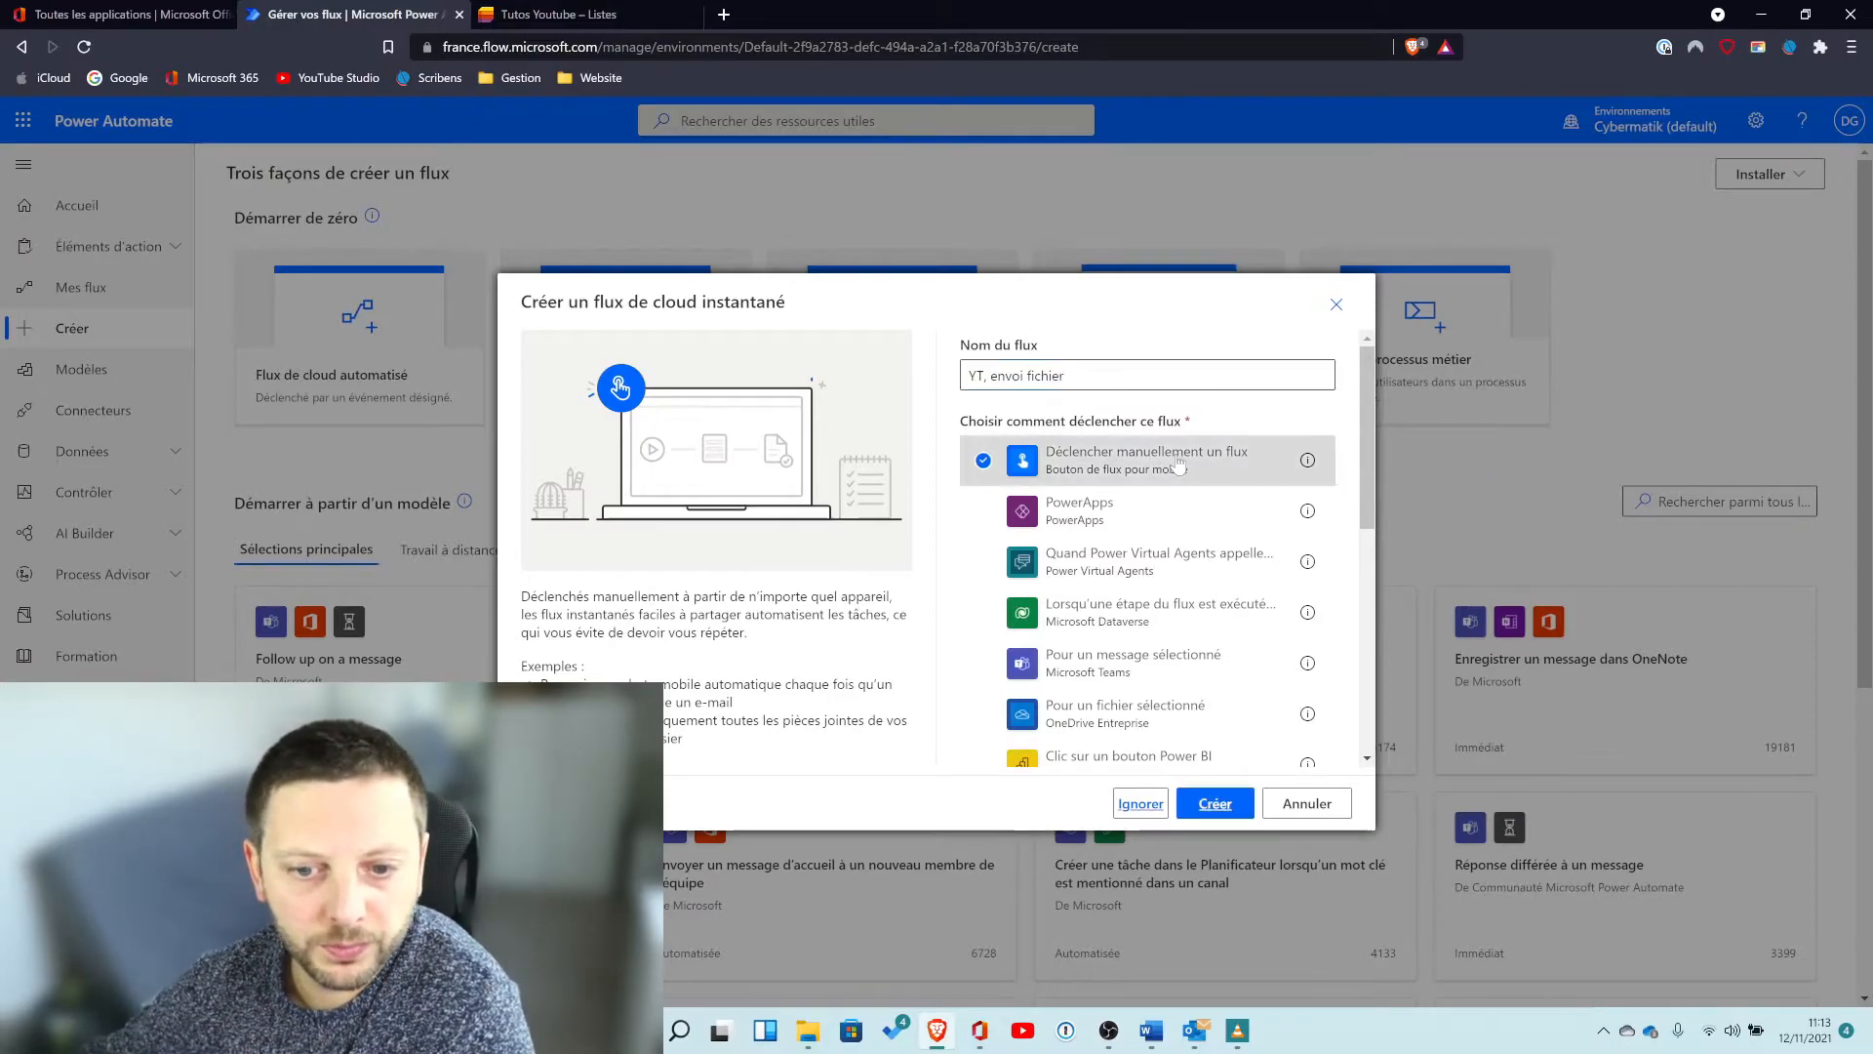
click(1215, 806)
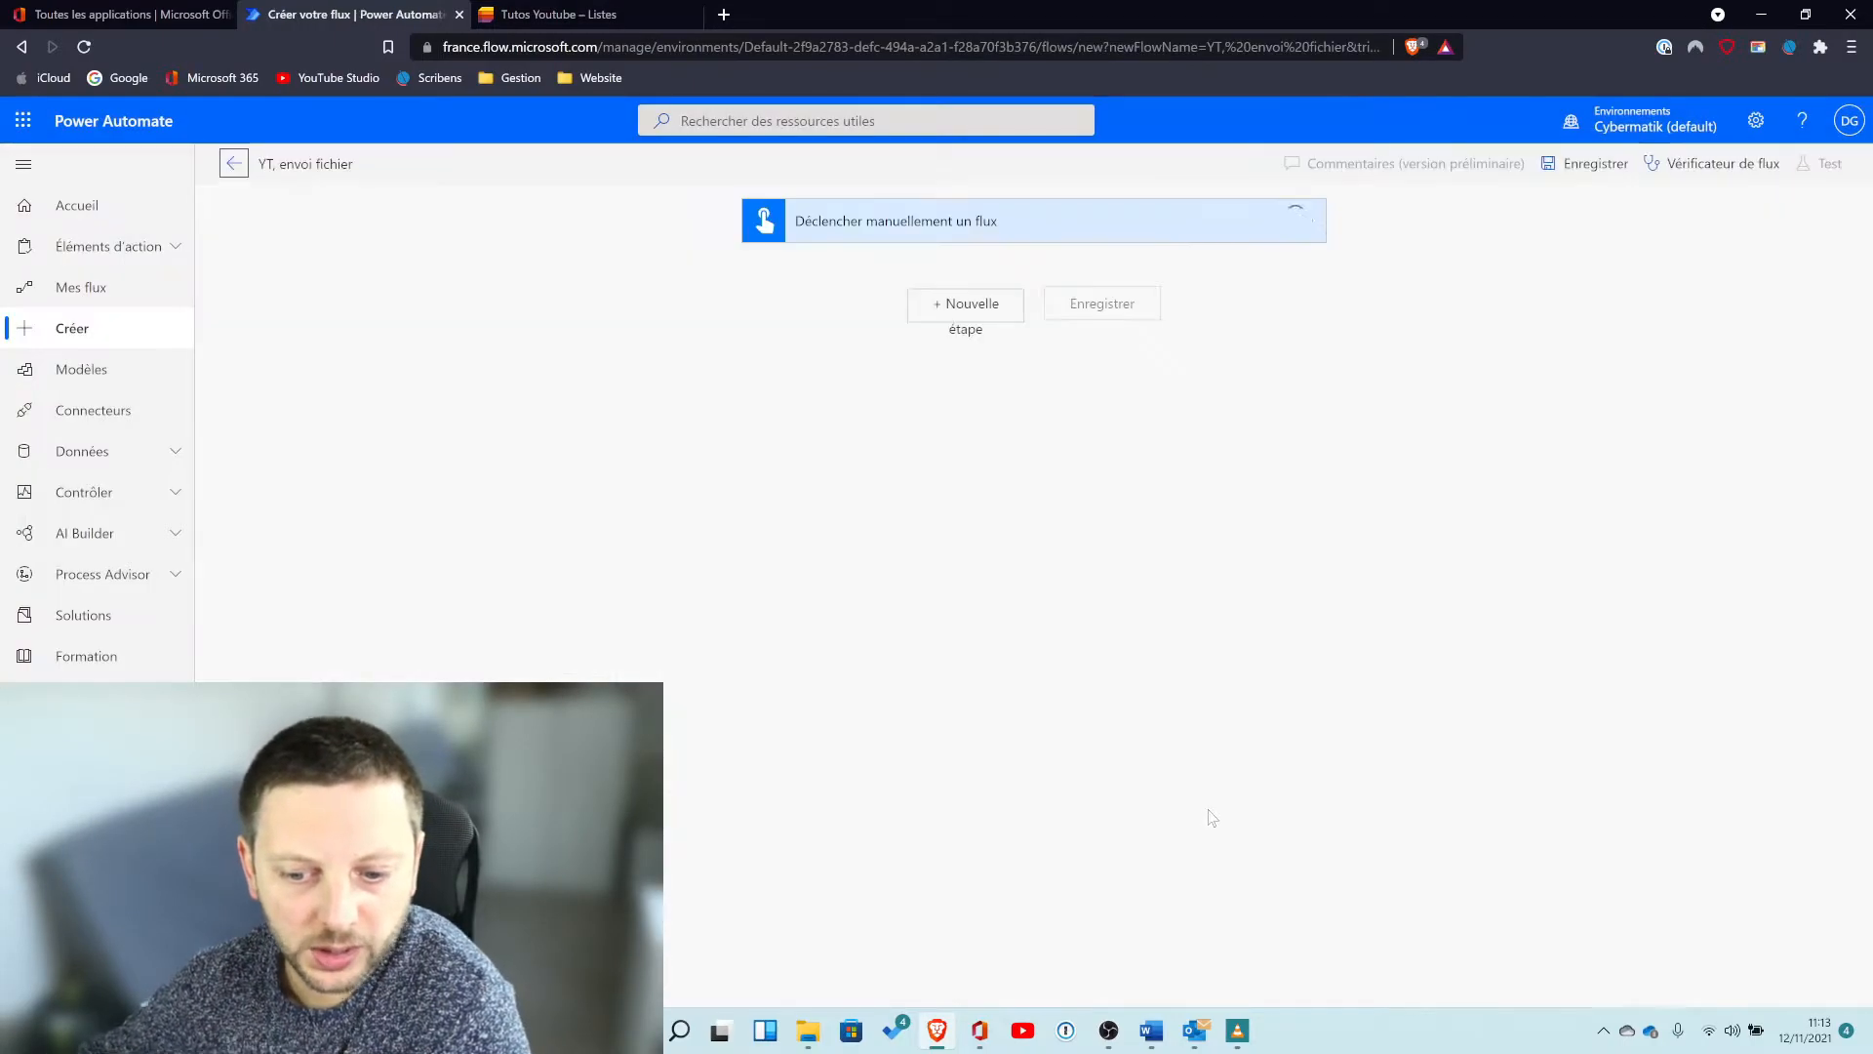
Add a OneDrive for Business "Obtenir le contenu du fichier" action after the manual trigger.
click(966, 305)
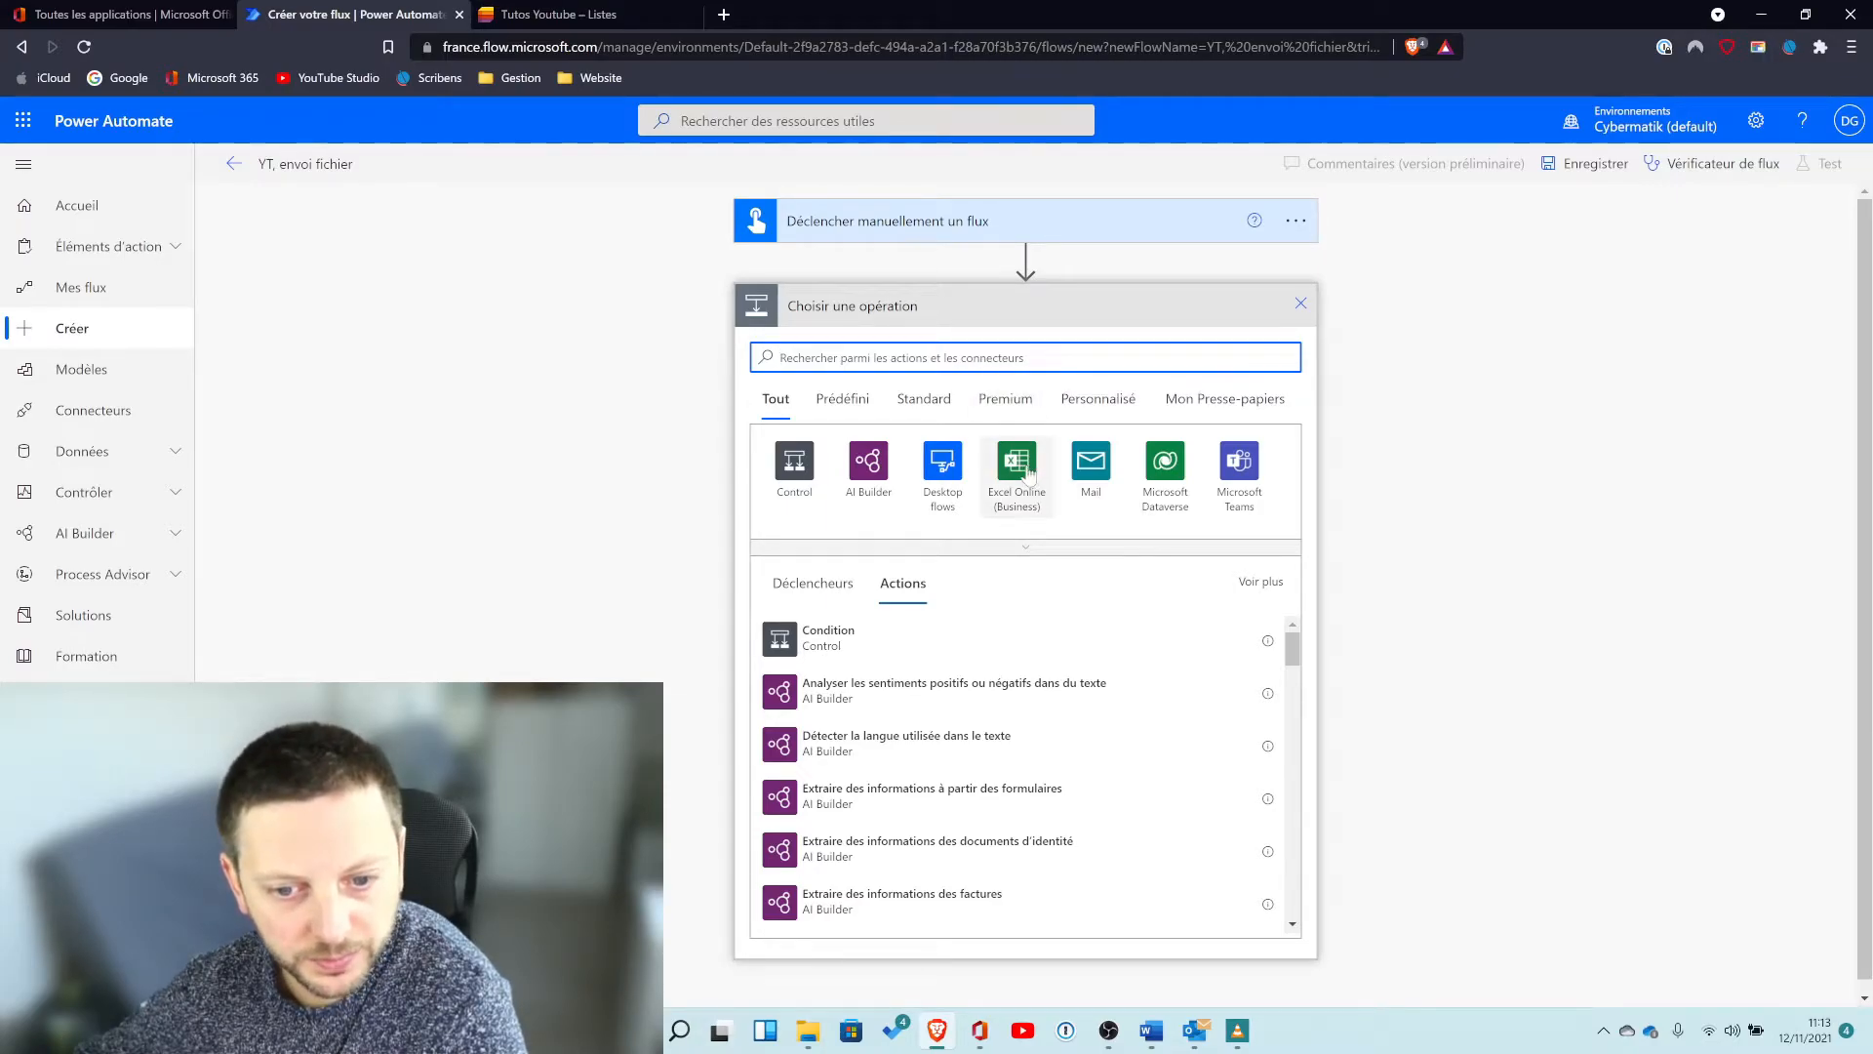
text(c)
text(rive)
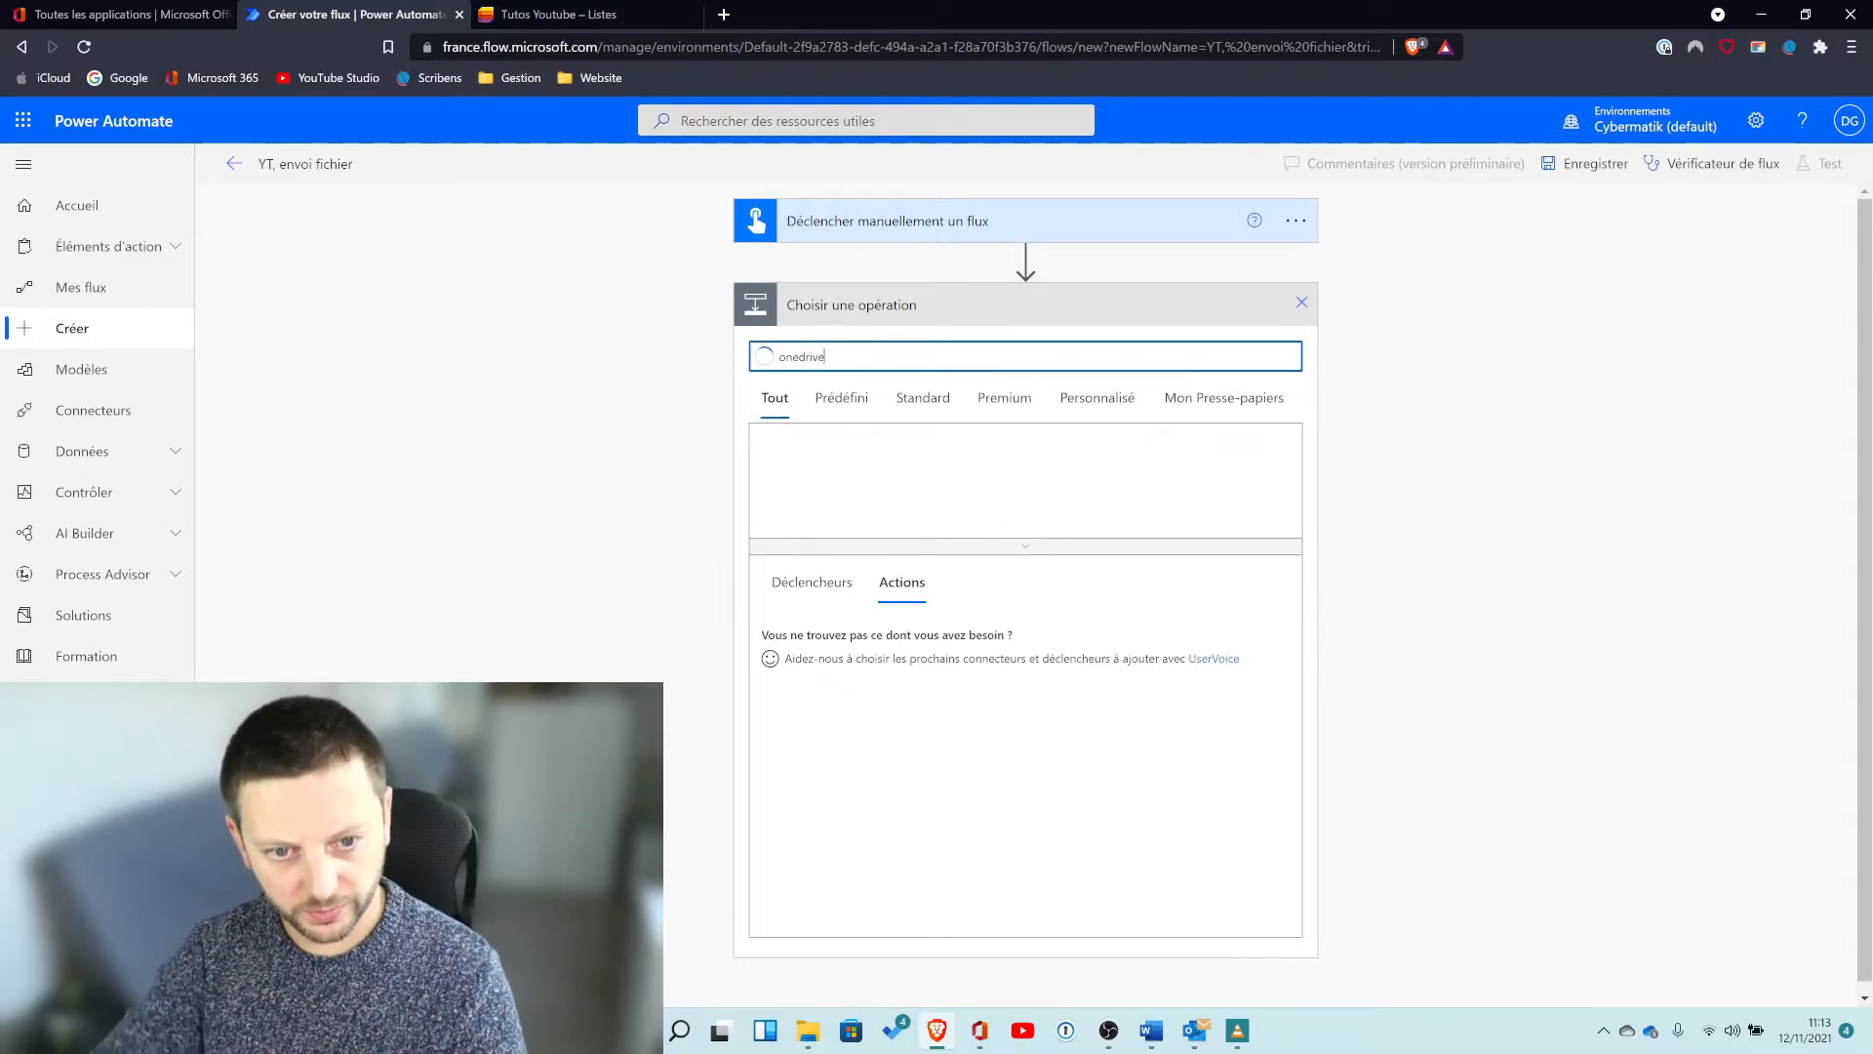
click(806, 462)
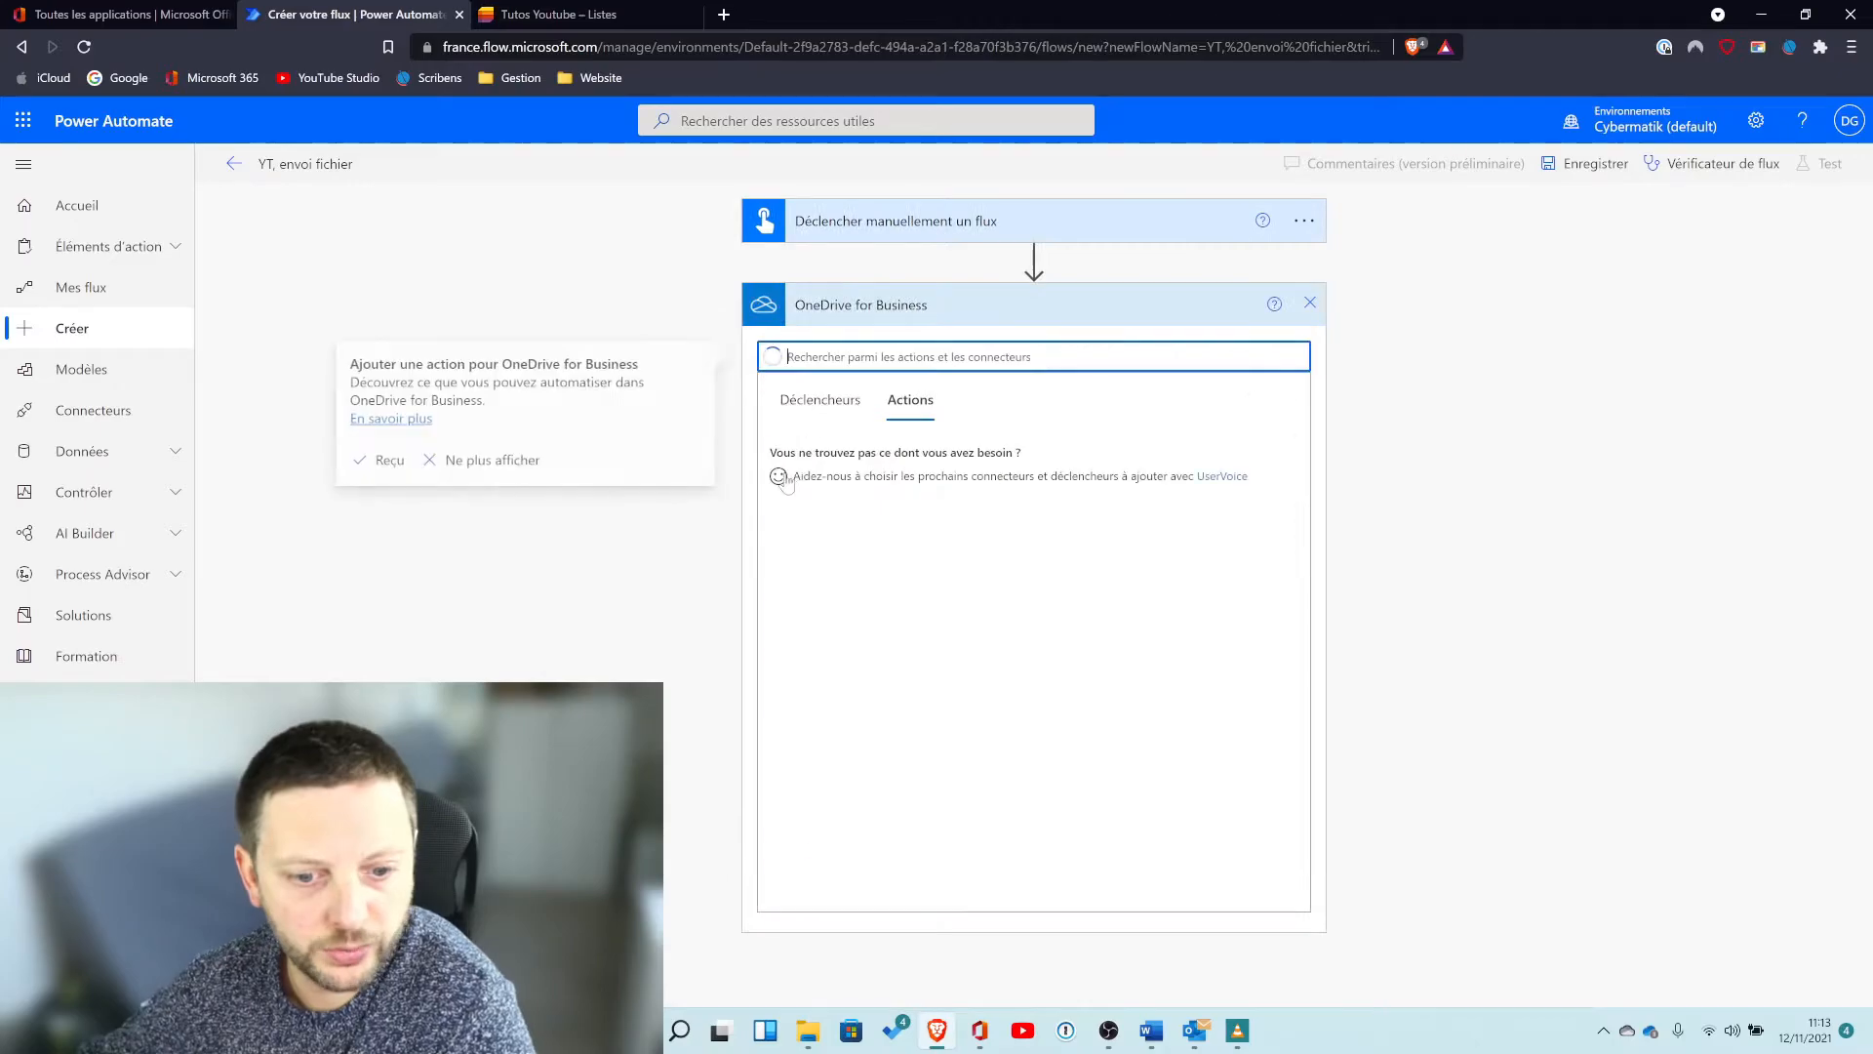
scroll(1032, 708, down, 8)
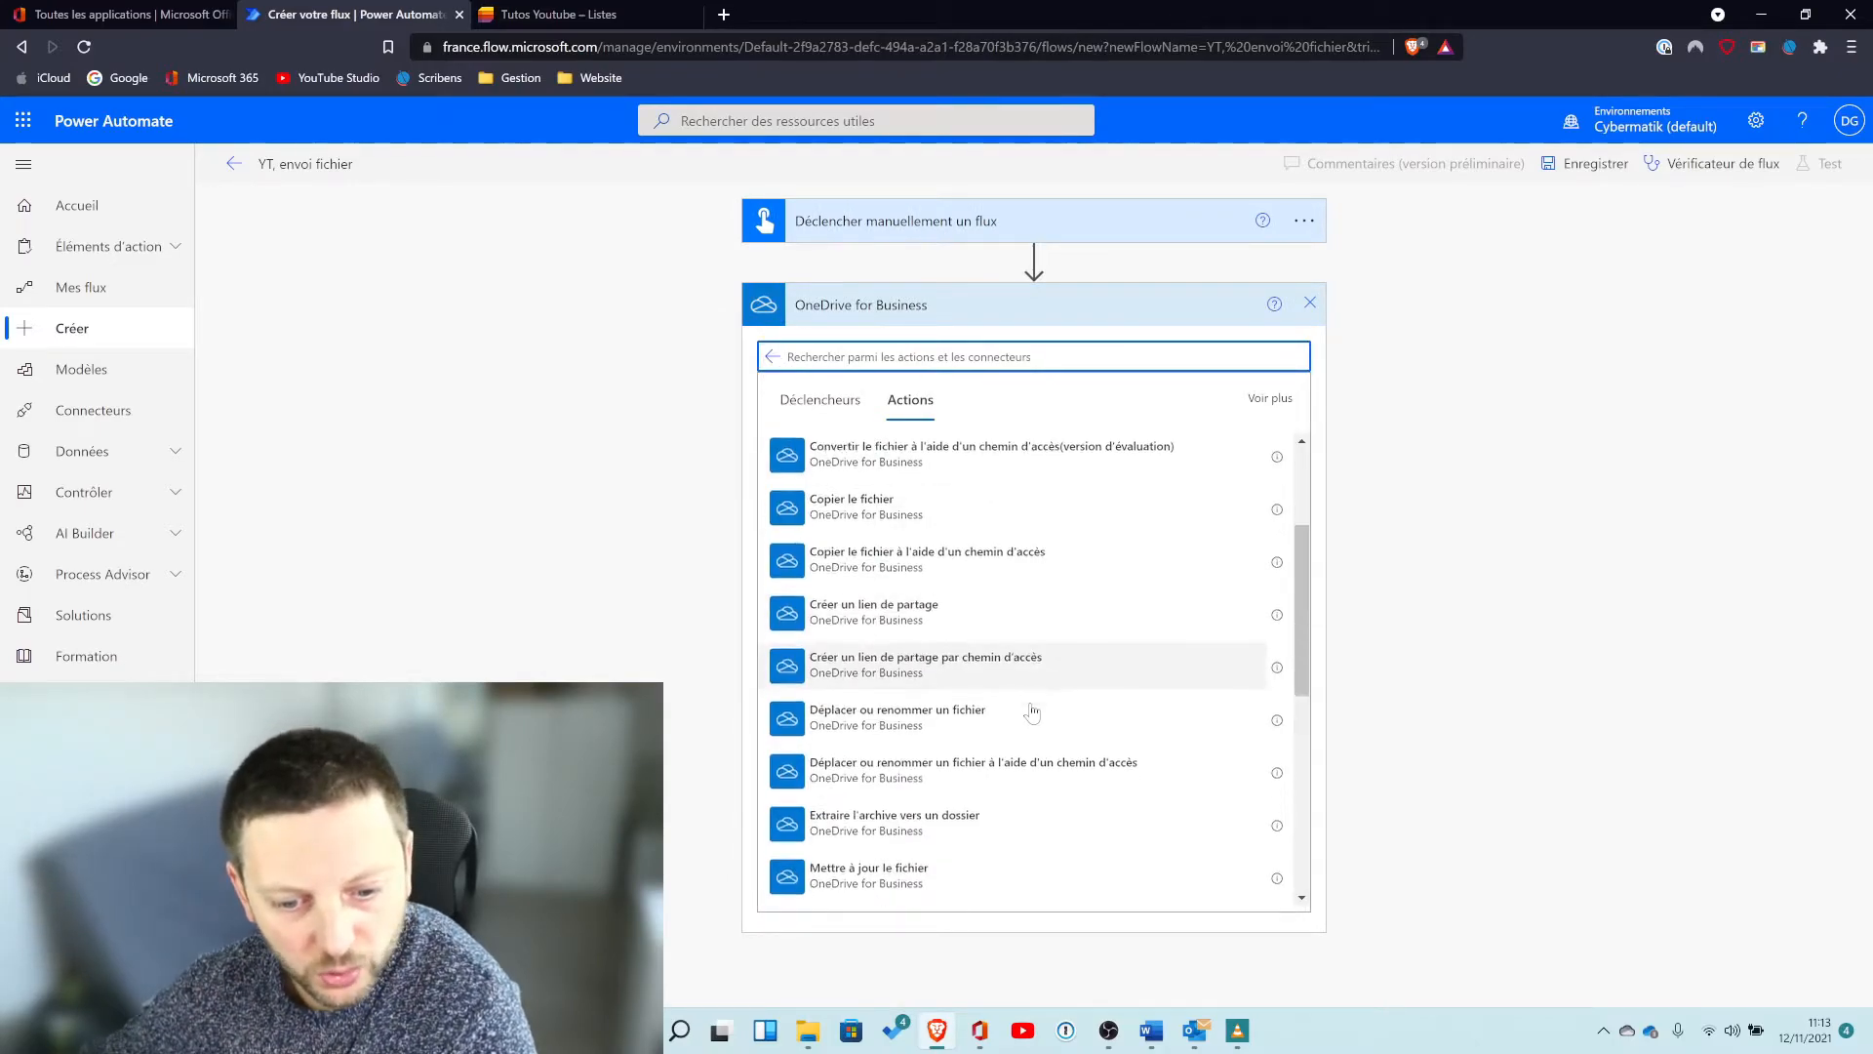
scroll(1031, 703, up, 8)
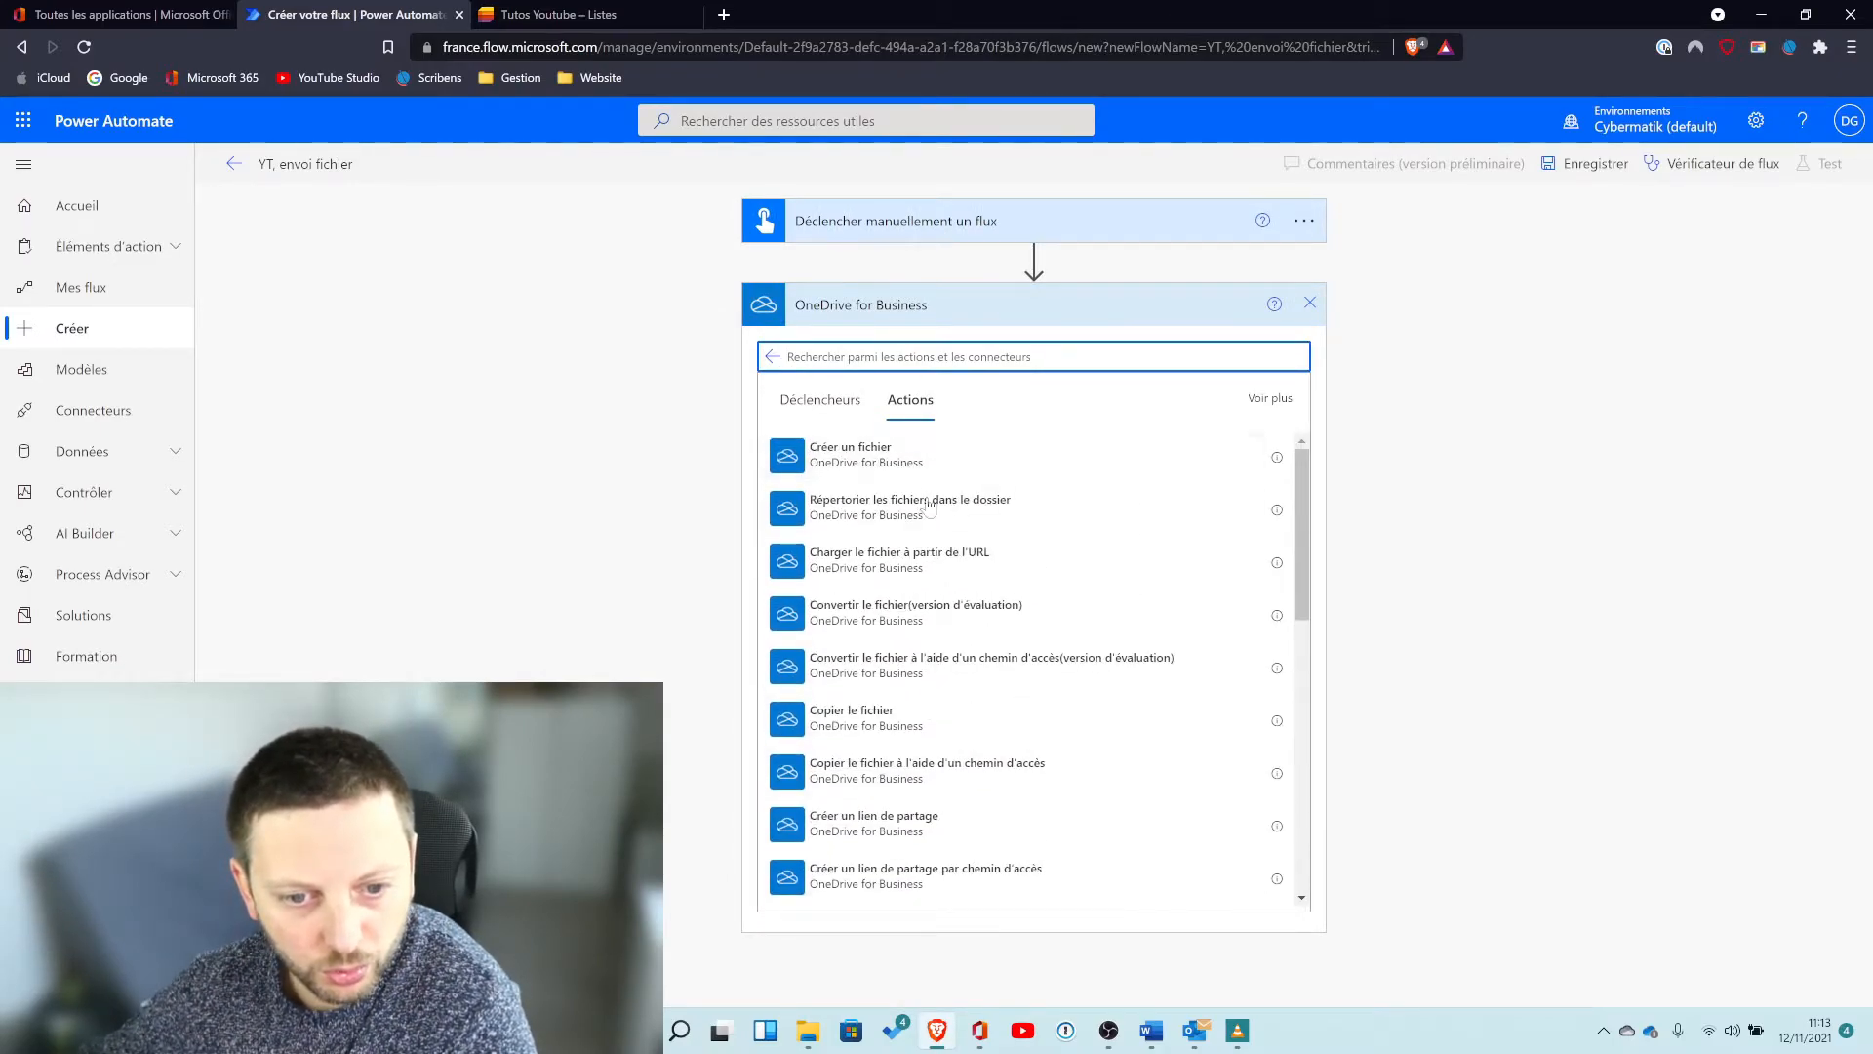
scroll(988, 715, down, 1)
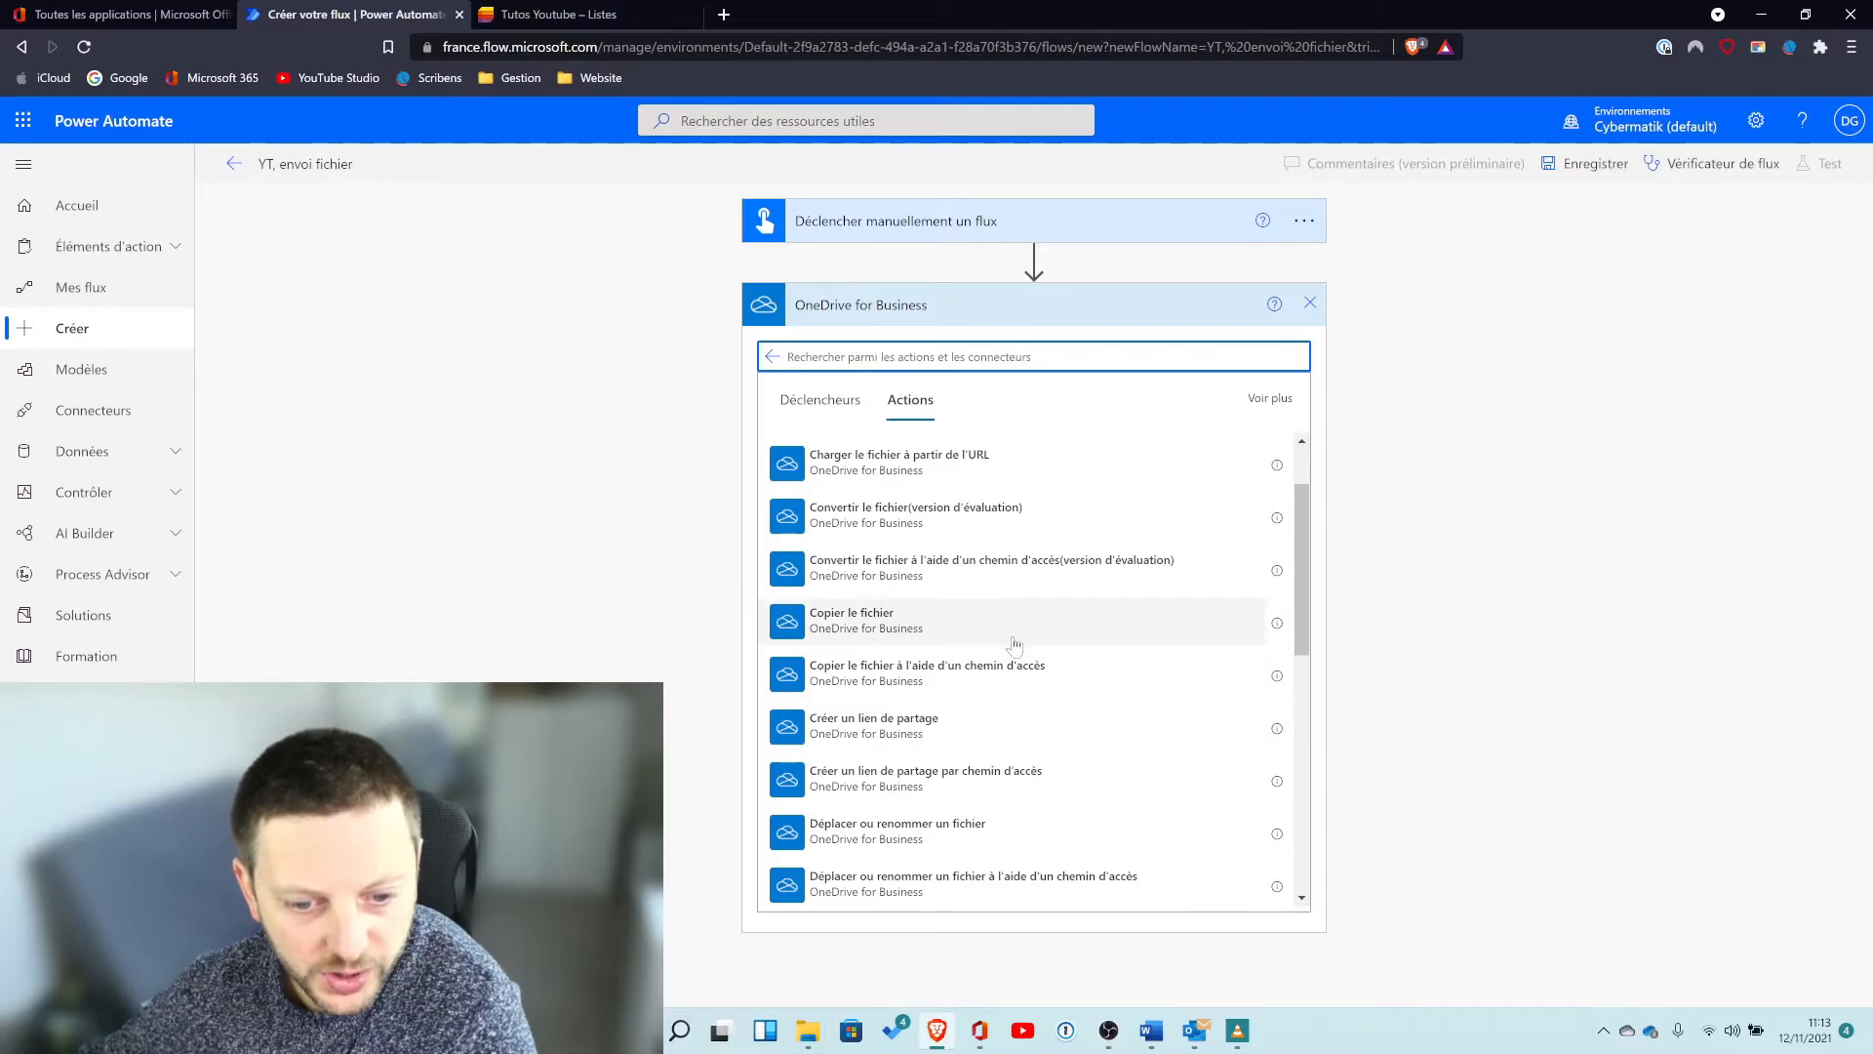
scroll(1009, 644, down, 1)
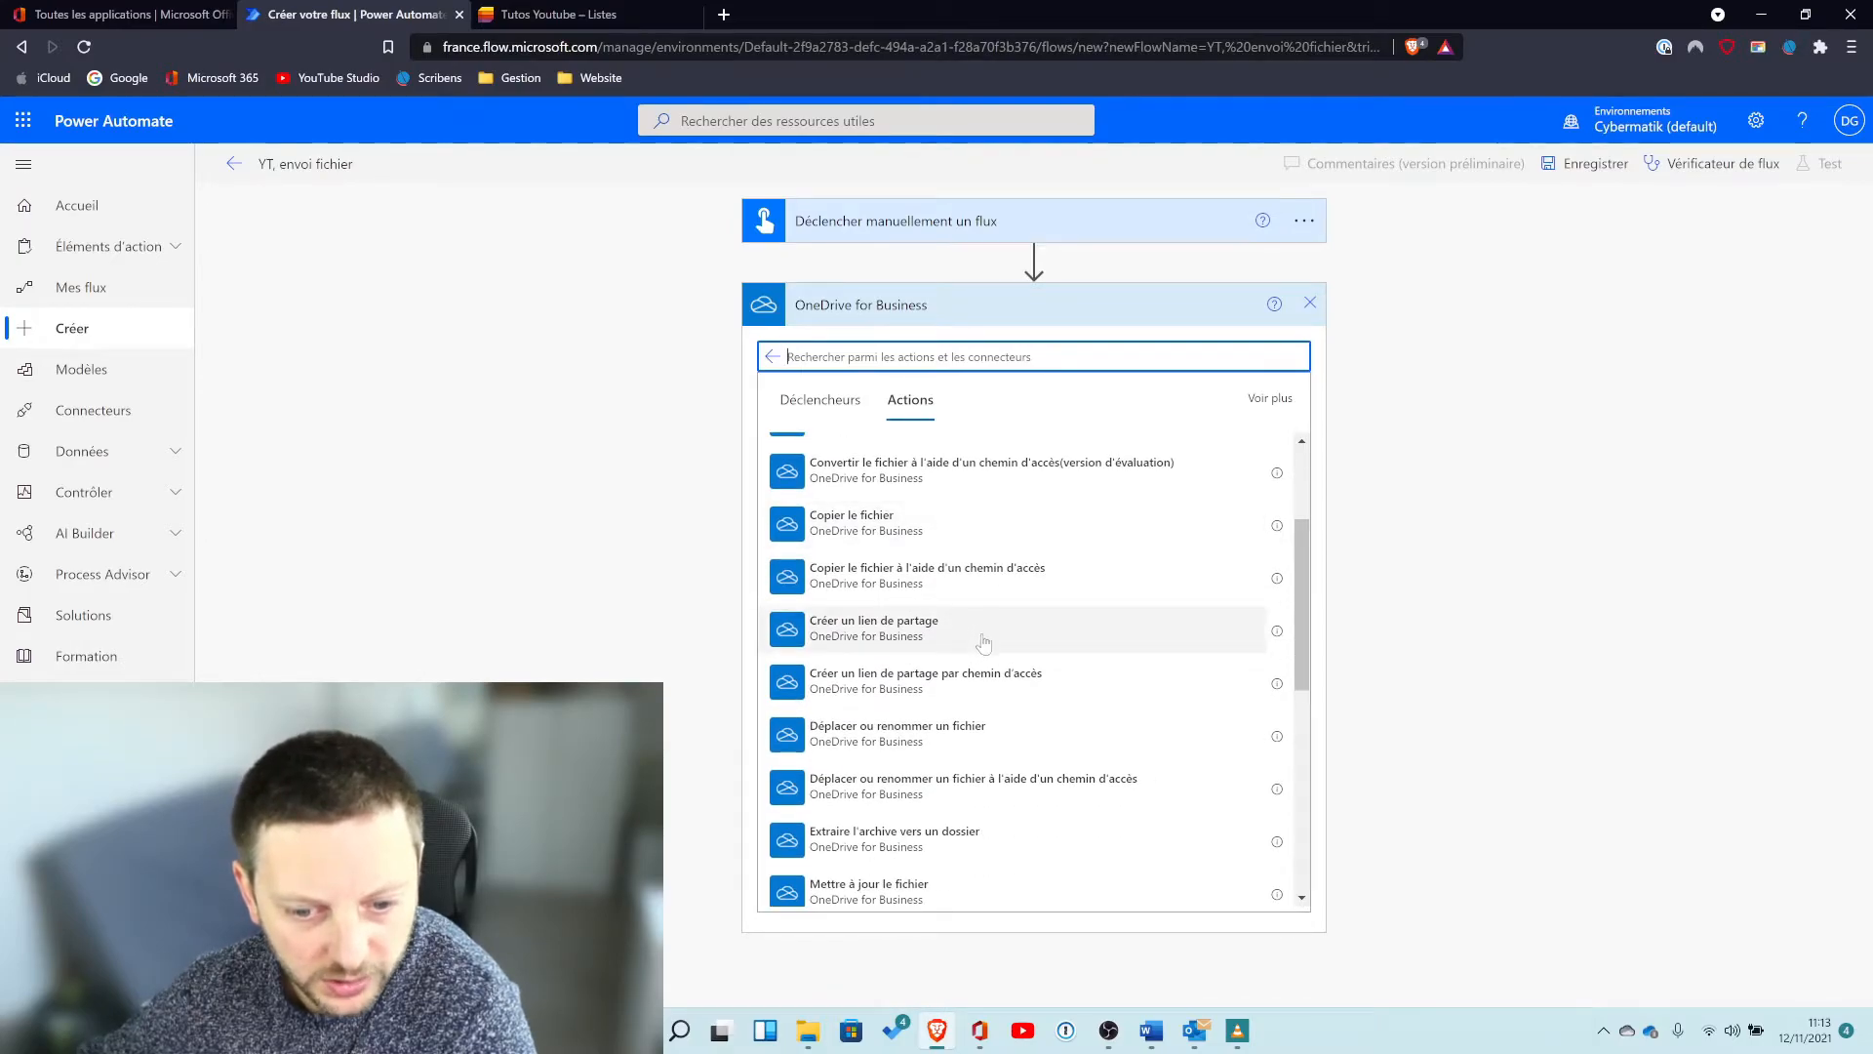
scroll(1005, 639, down, 4)
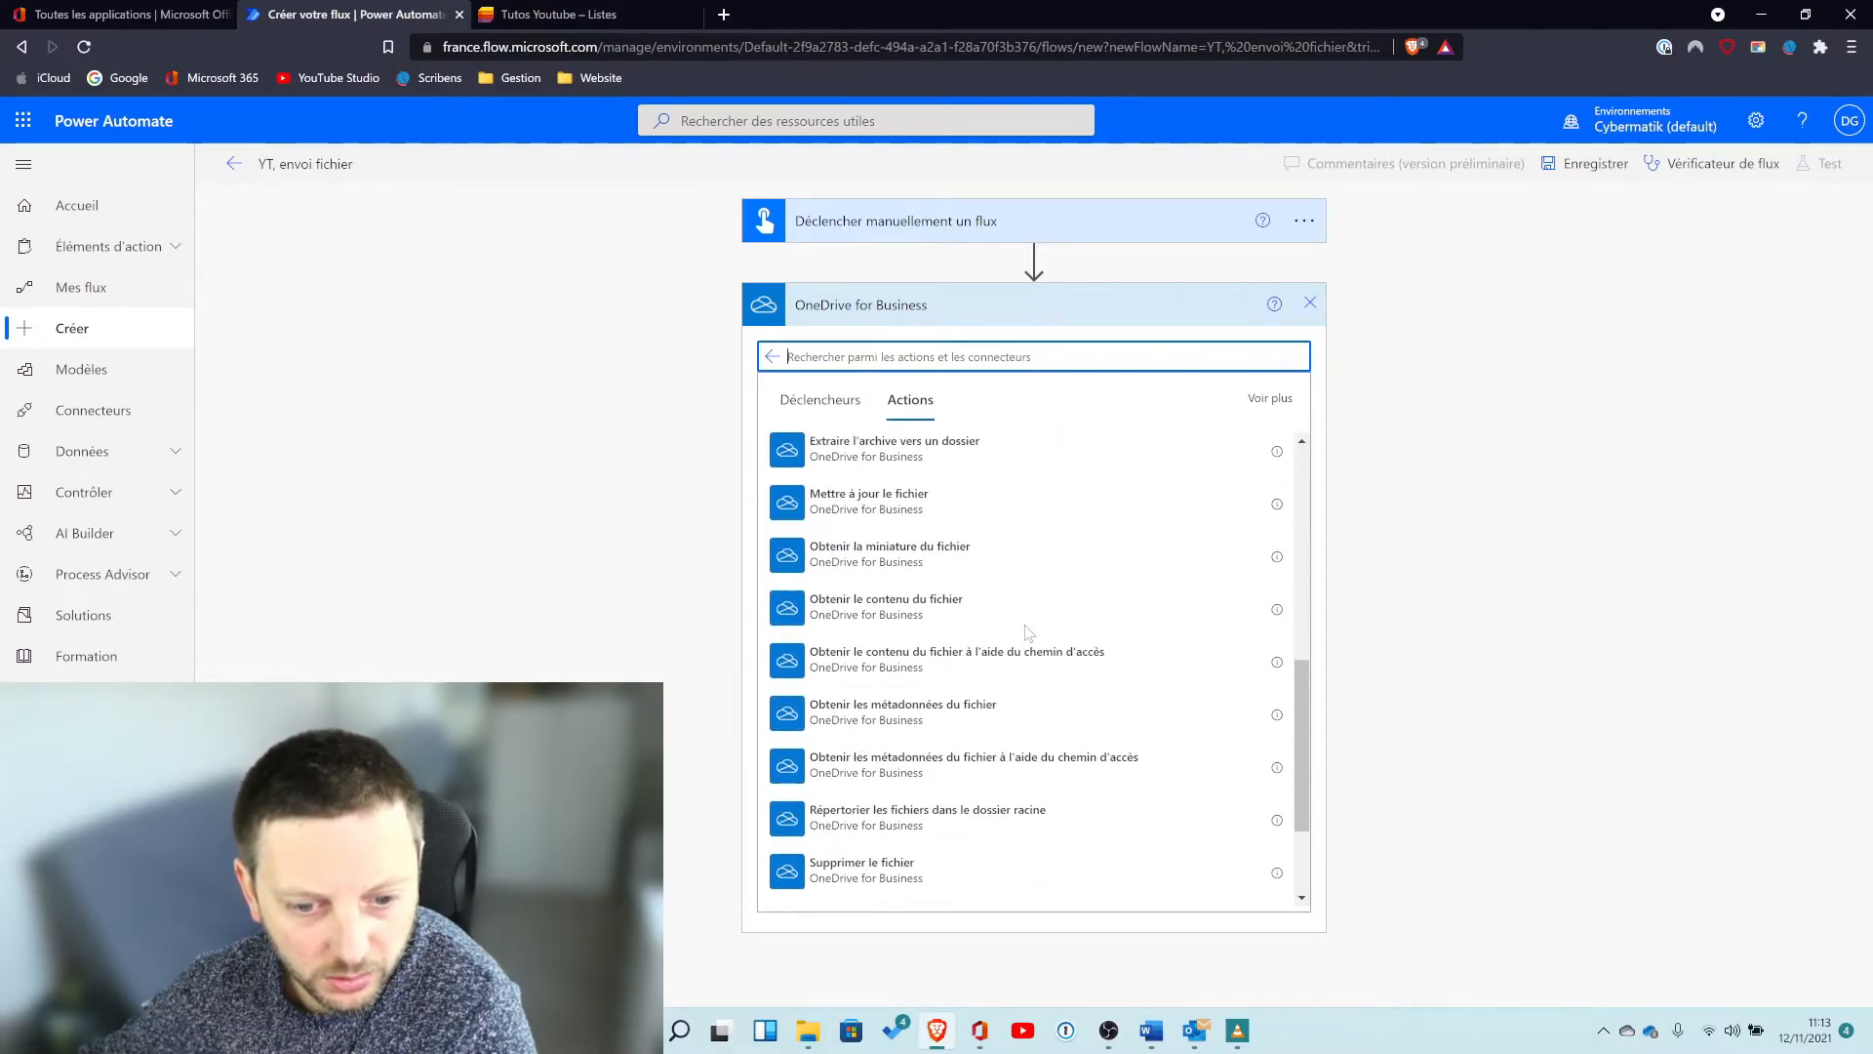
click(900, 609)
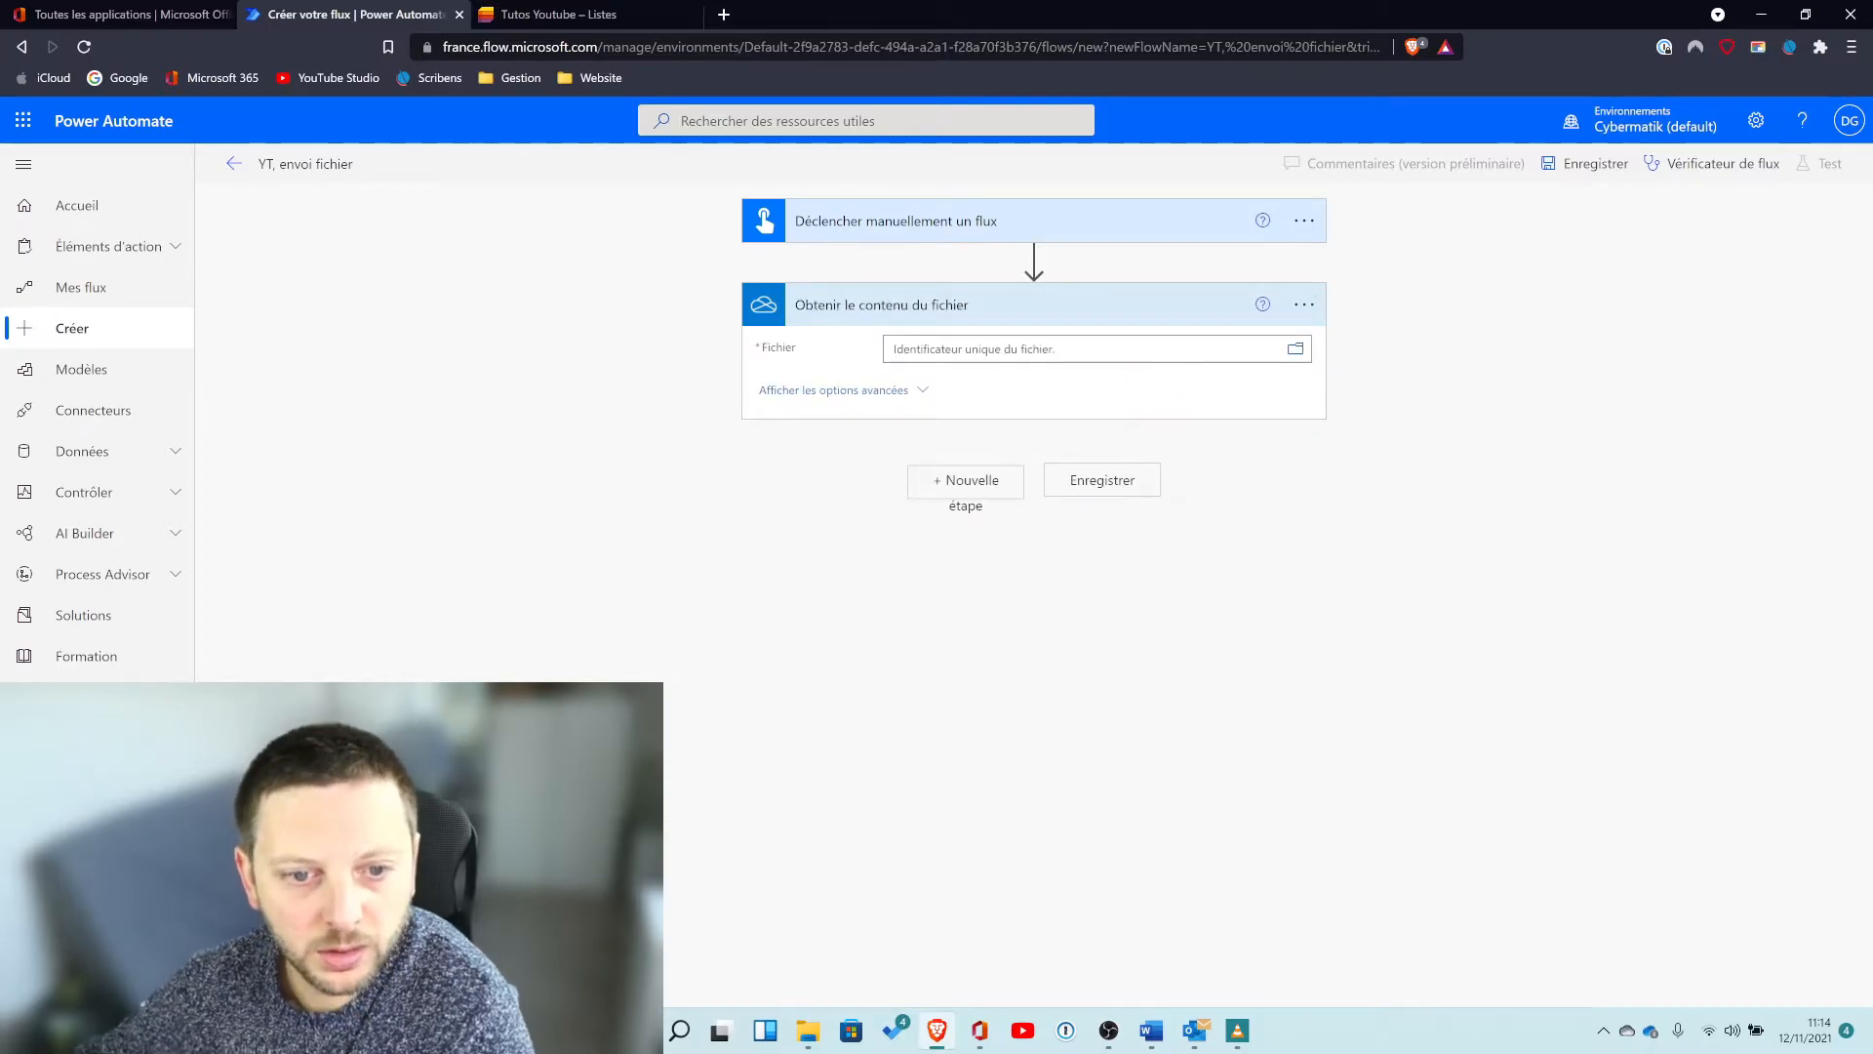
Set the action's file to Fichier test.xlsx in Documents/Tutos/Episode 25 - Créer un automate lié à des données.
click(1295, 356)
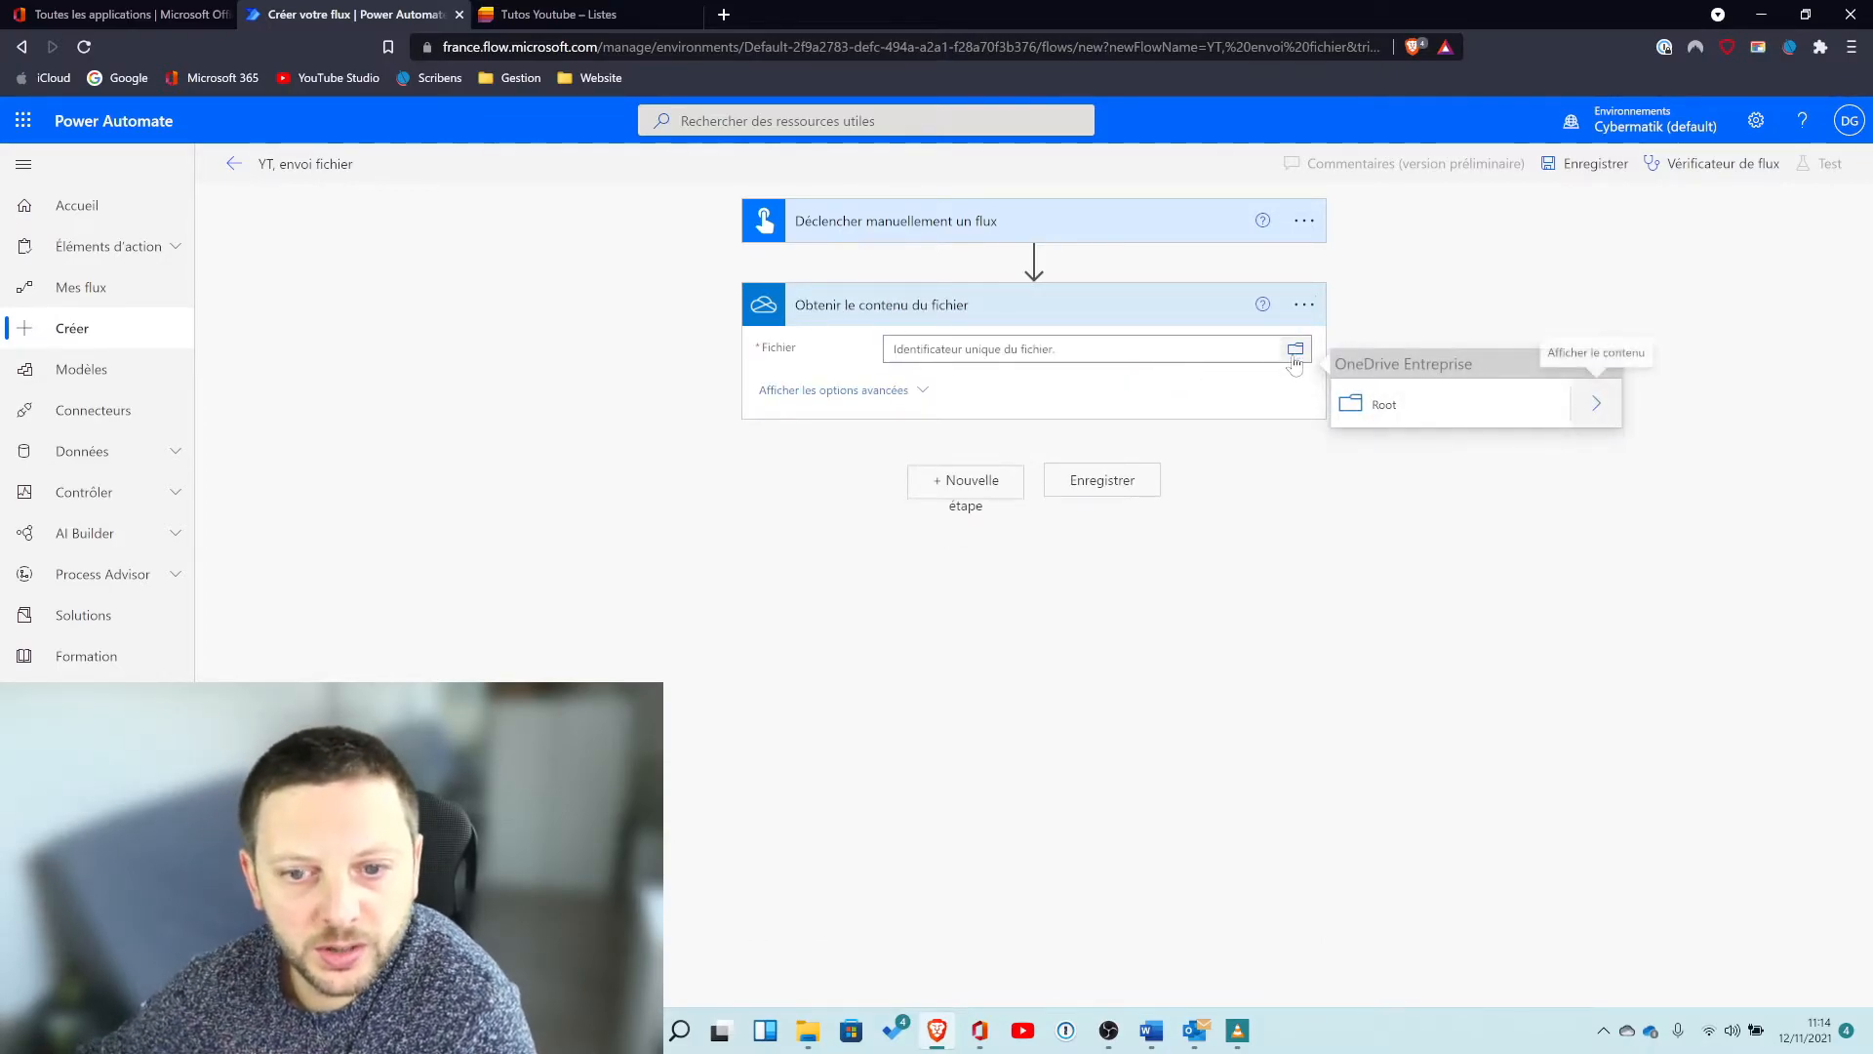
click(1592, 406)
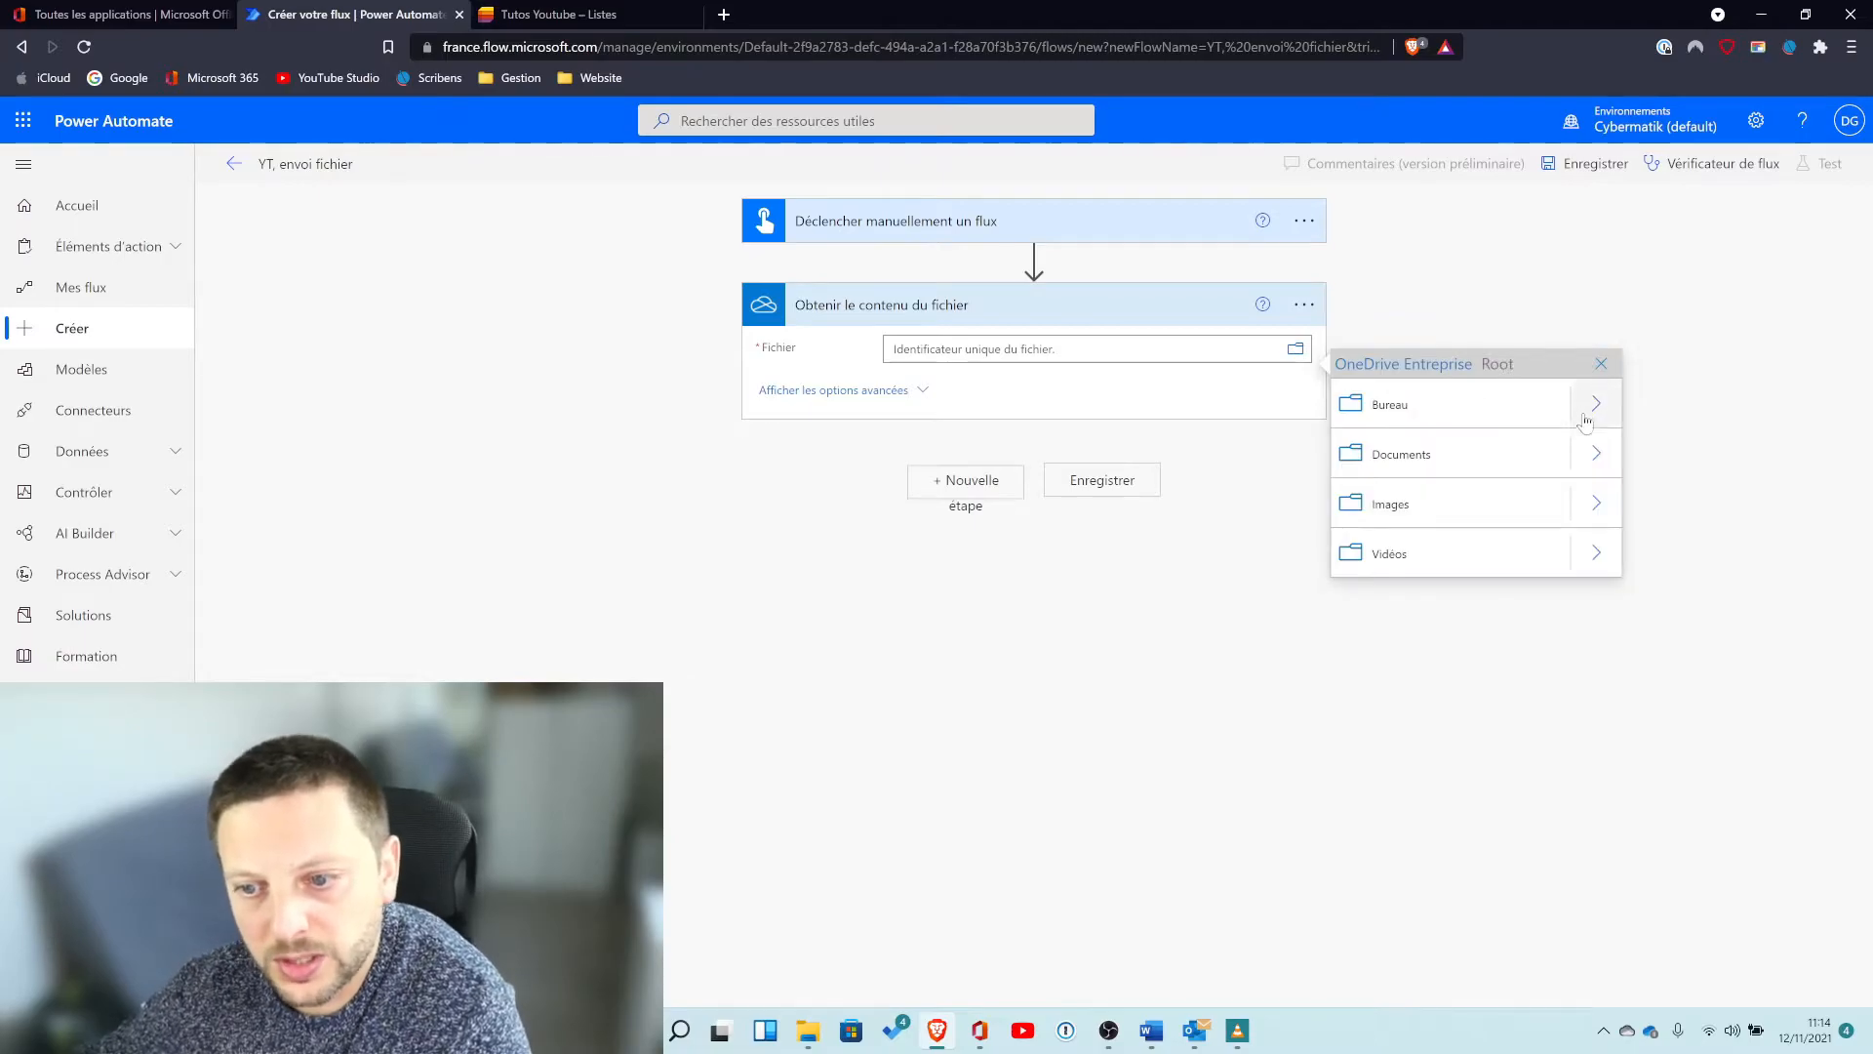
click(1594, 453)
scroll(1512, 547, down, 3)
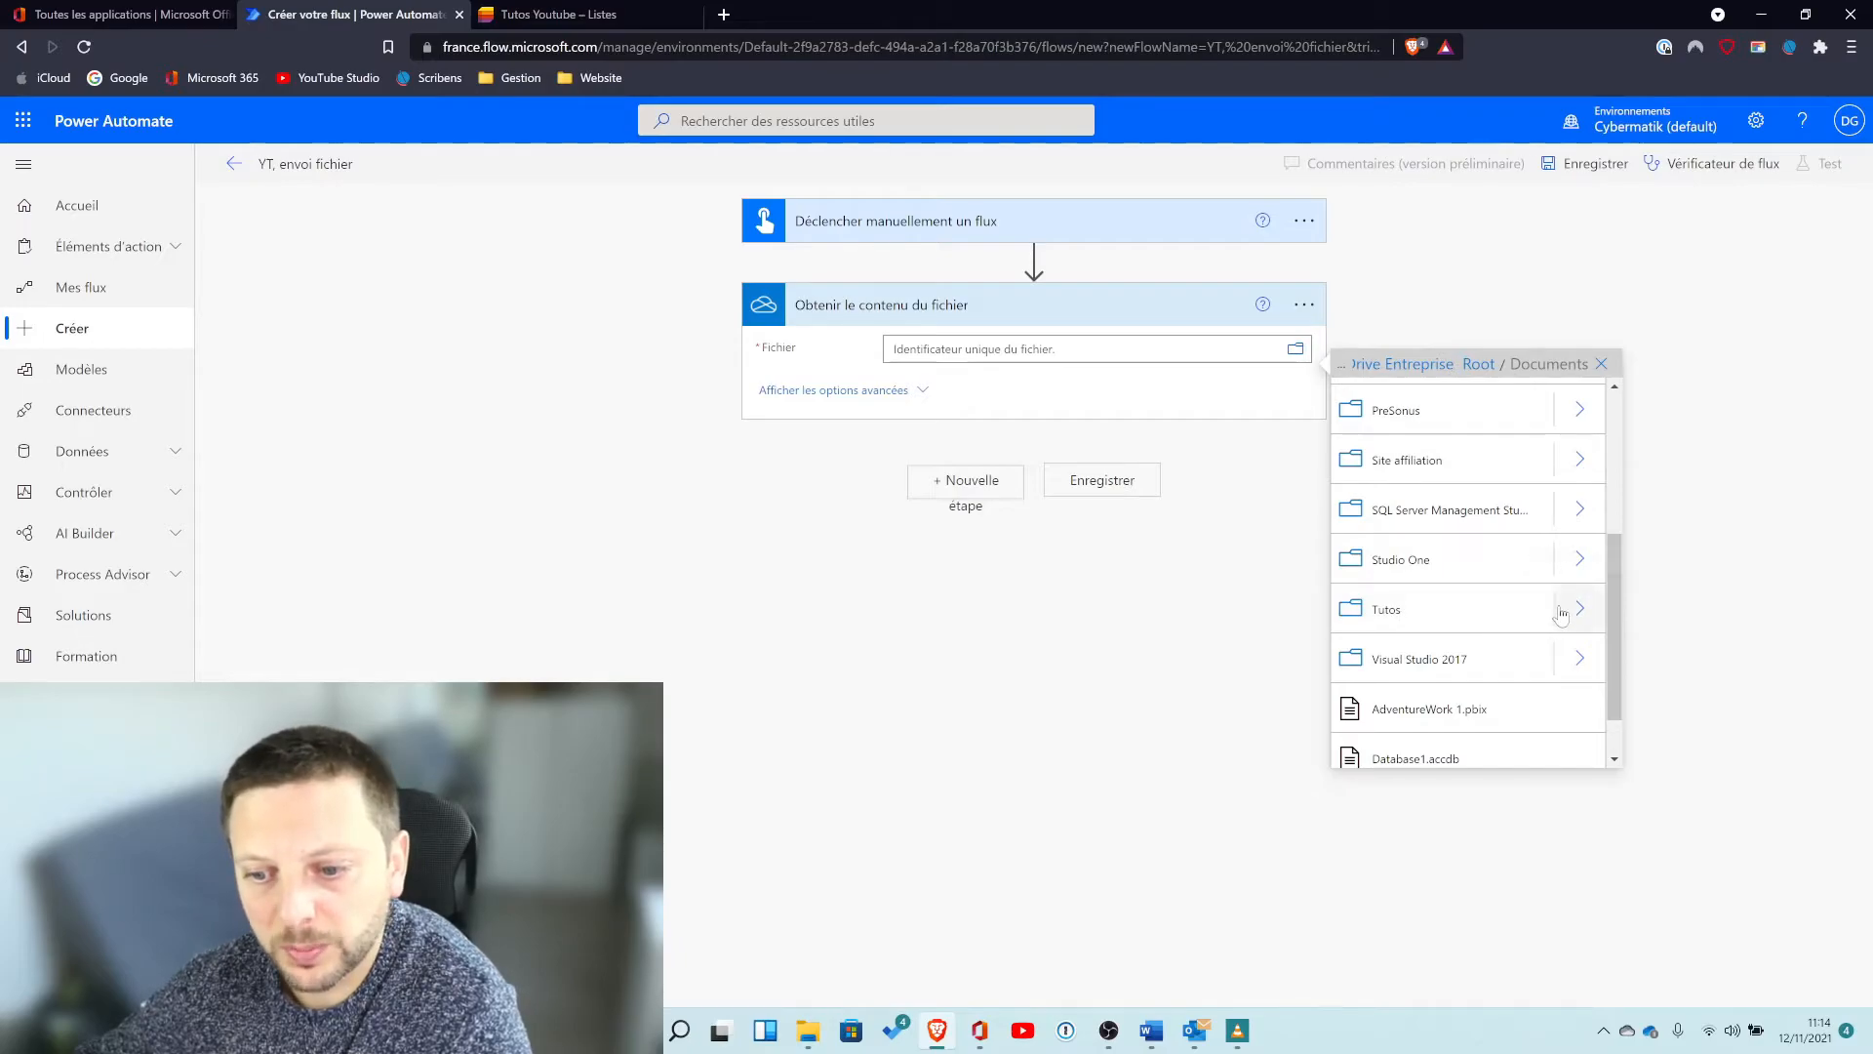
scroll(1559, 611, up, 3)
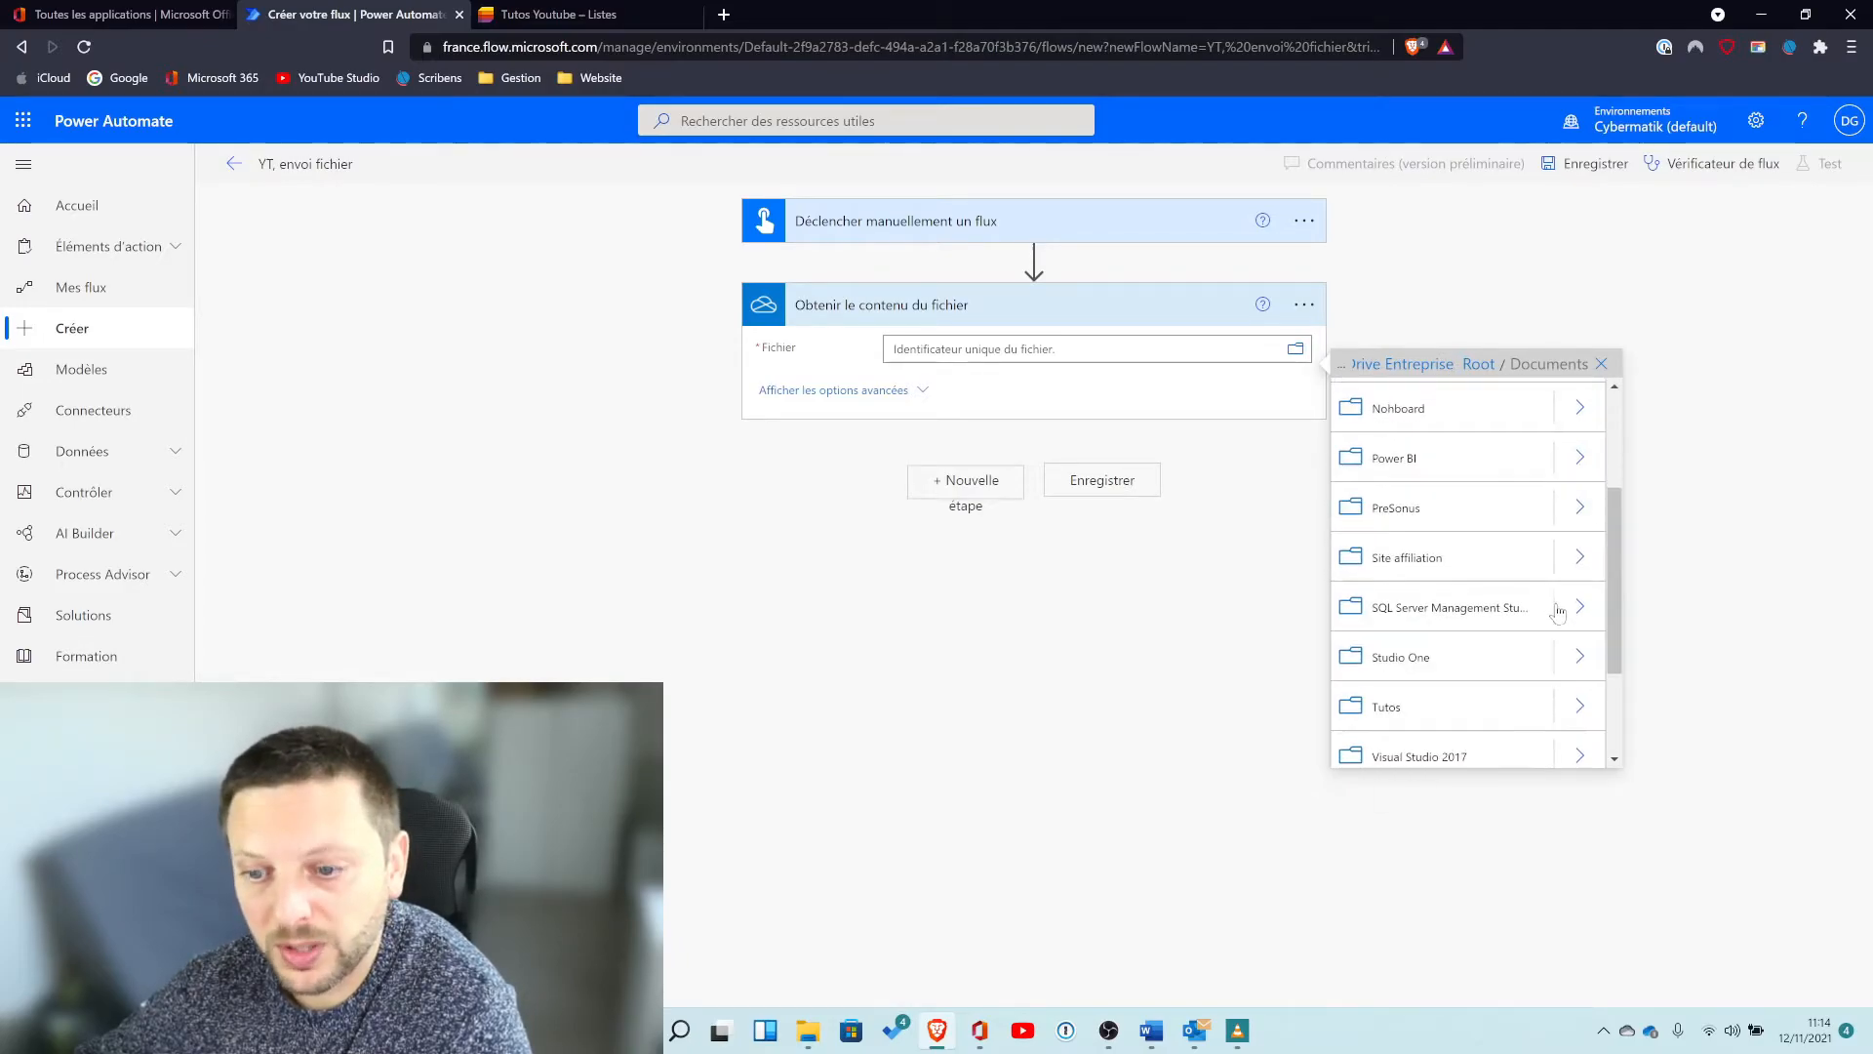
scroll(1496, 663, down, 2)
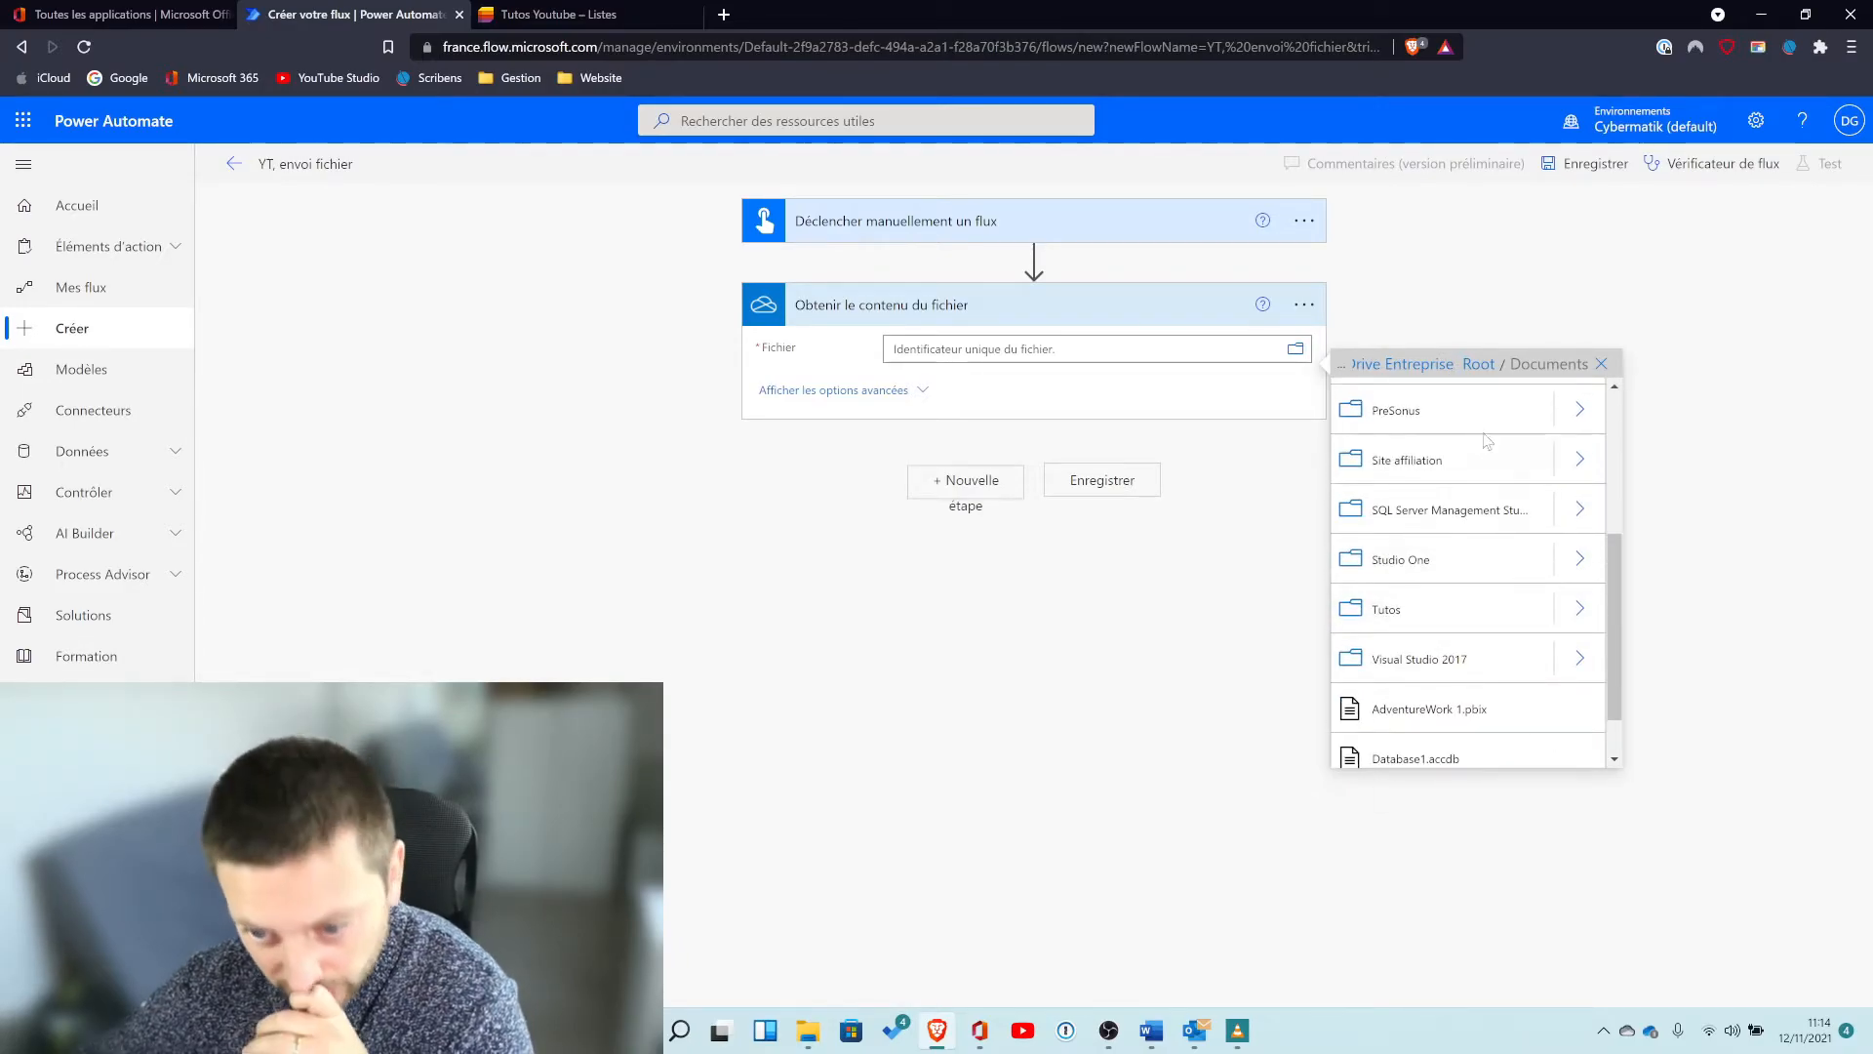
click(1577, 608)
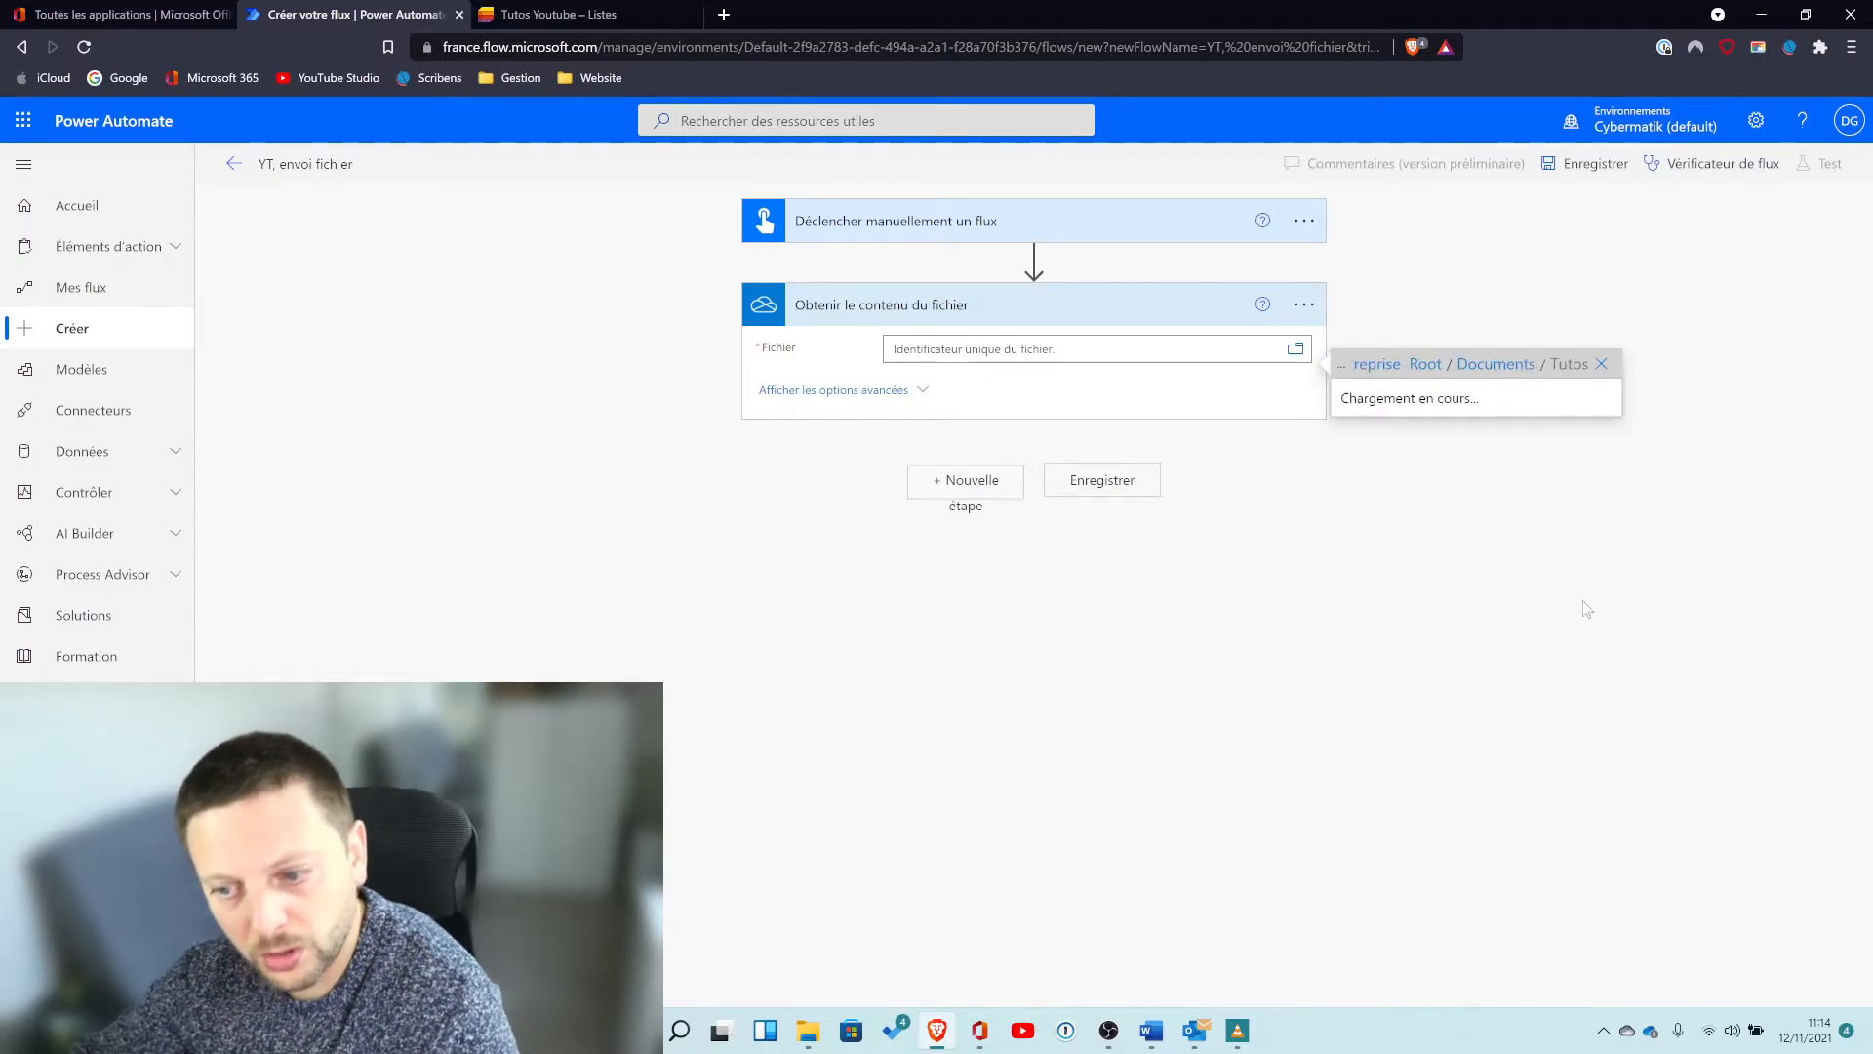
scroll(1522, 610, down, 5)
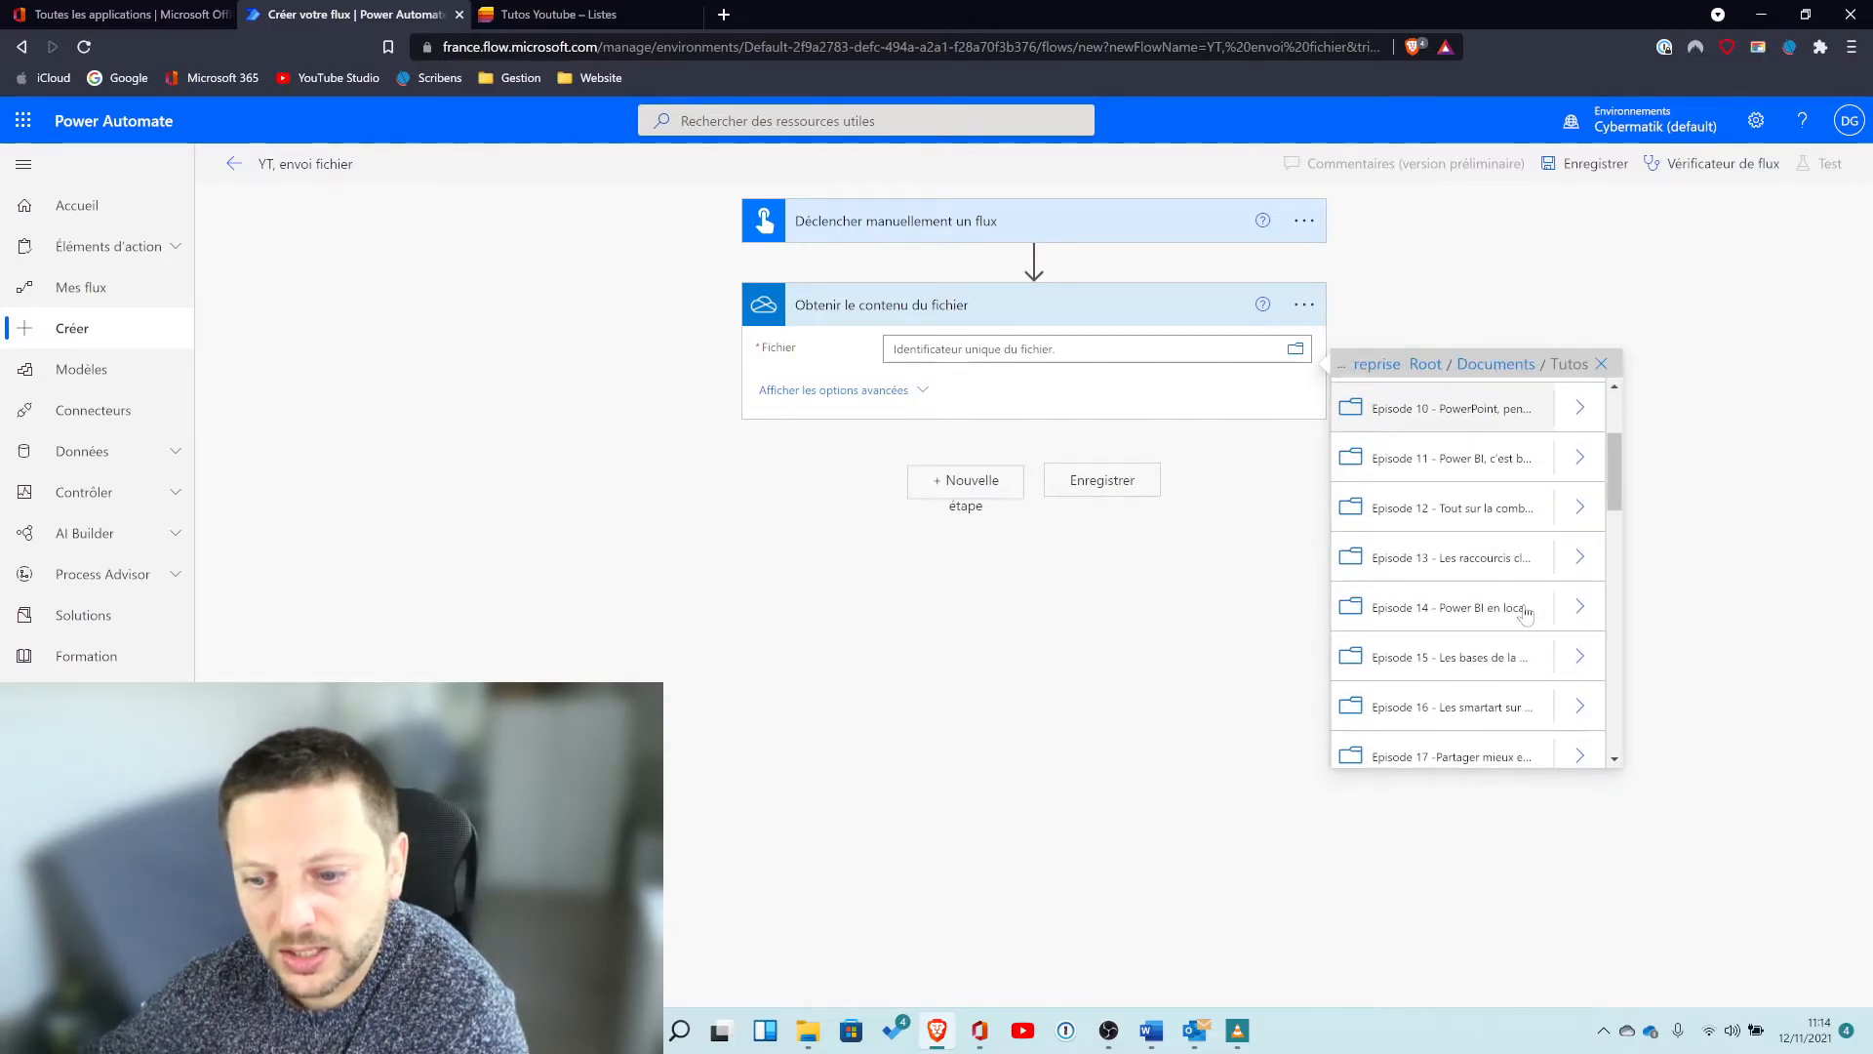
scroll(1527, 613, down, 3)
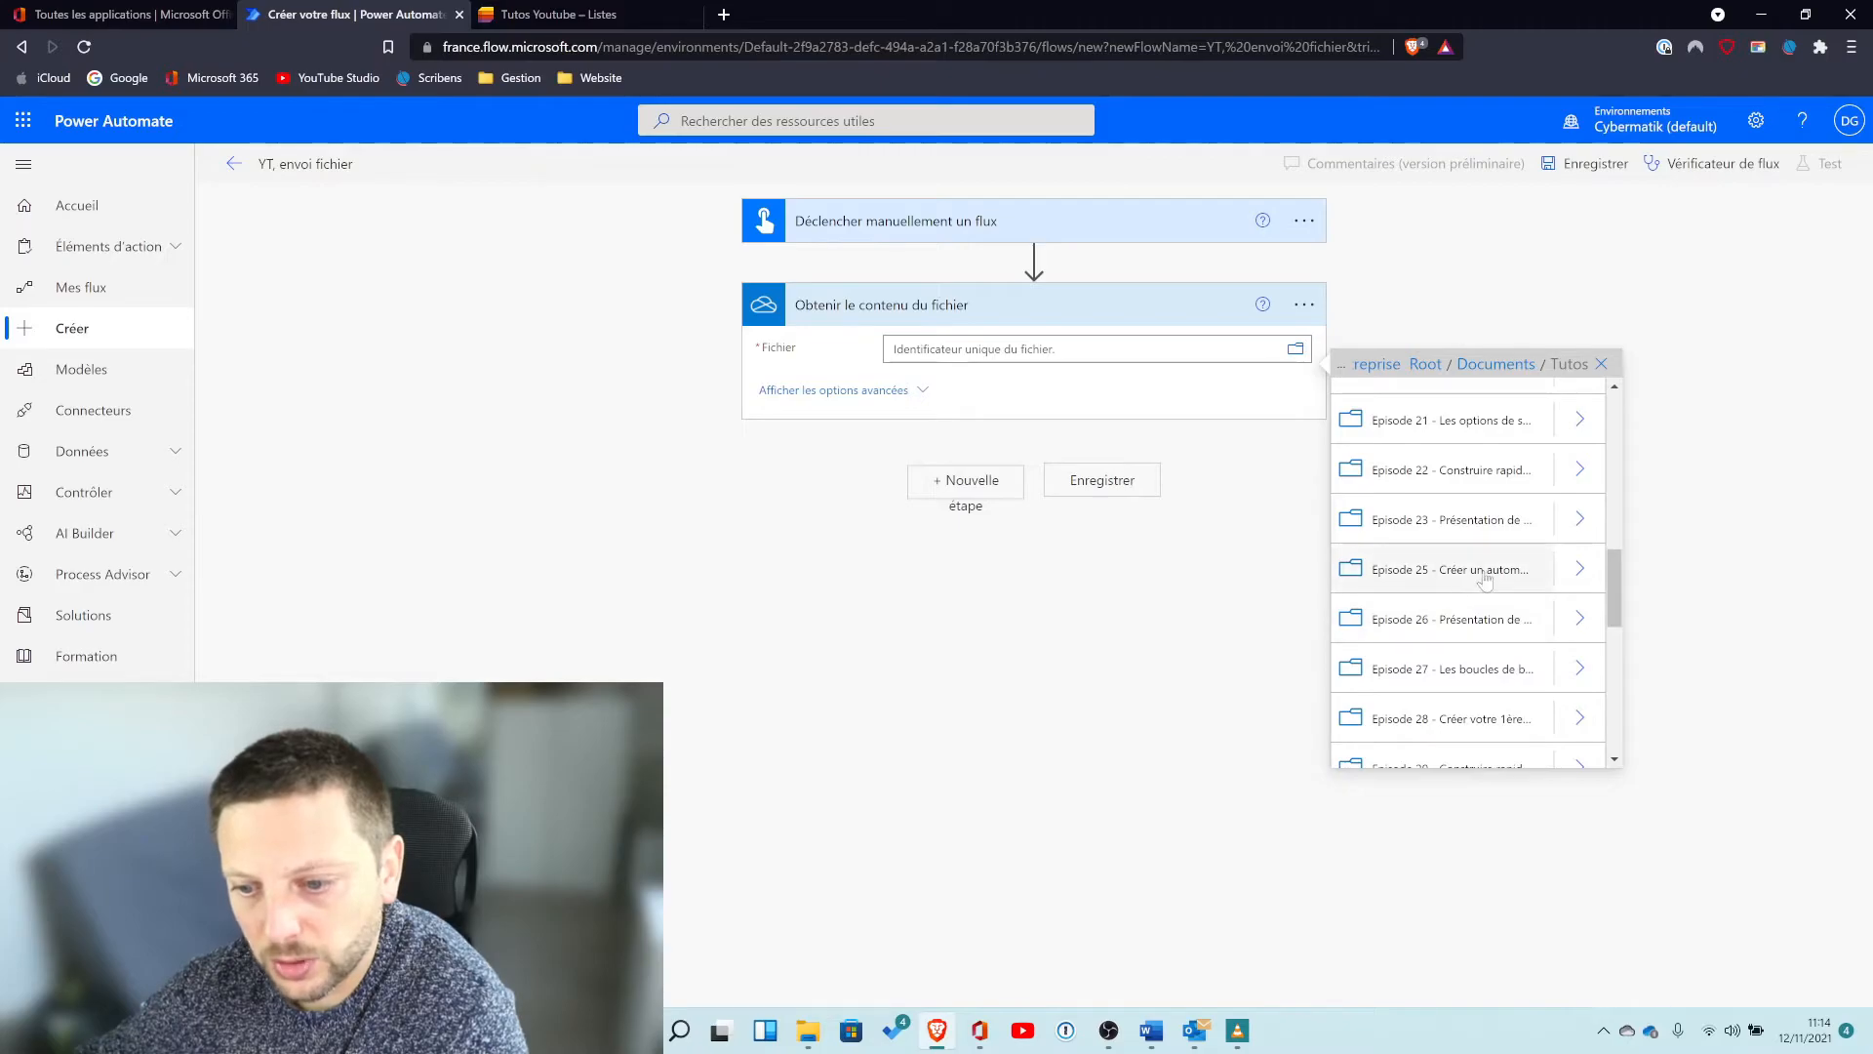
click(1580, 570)
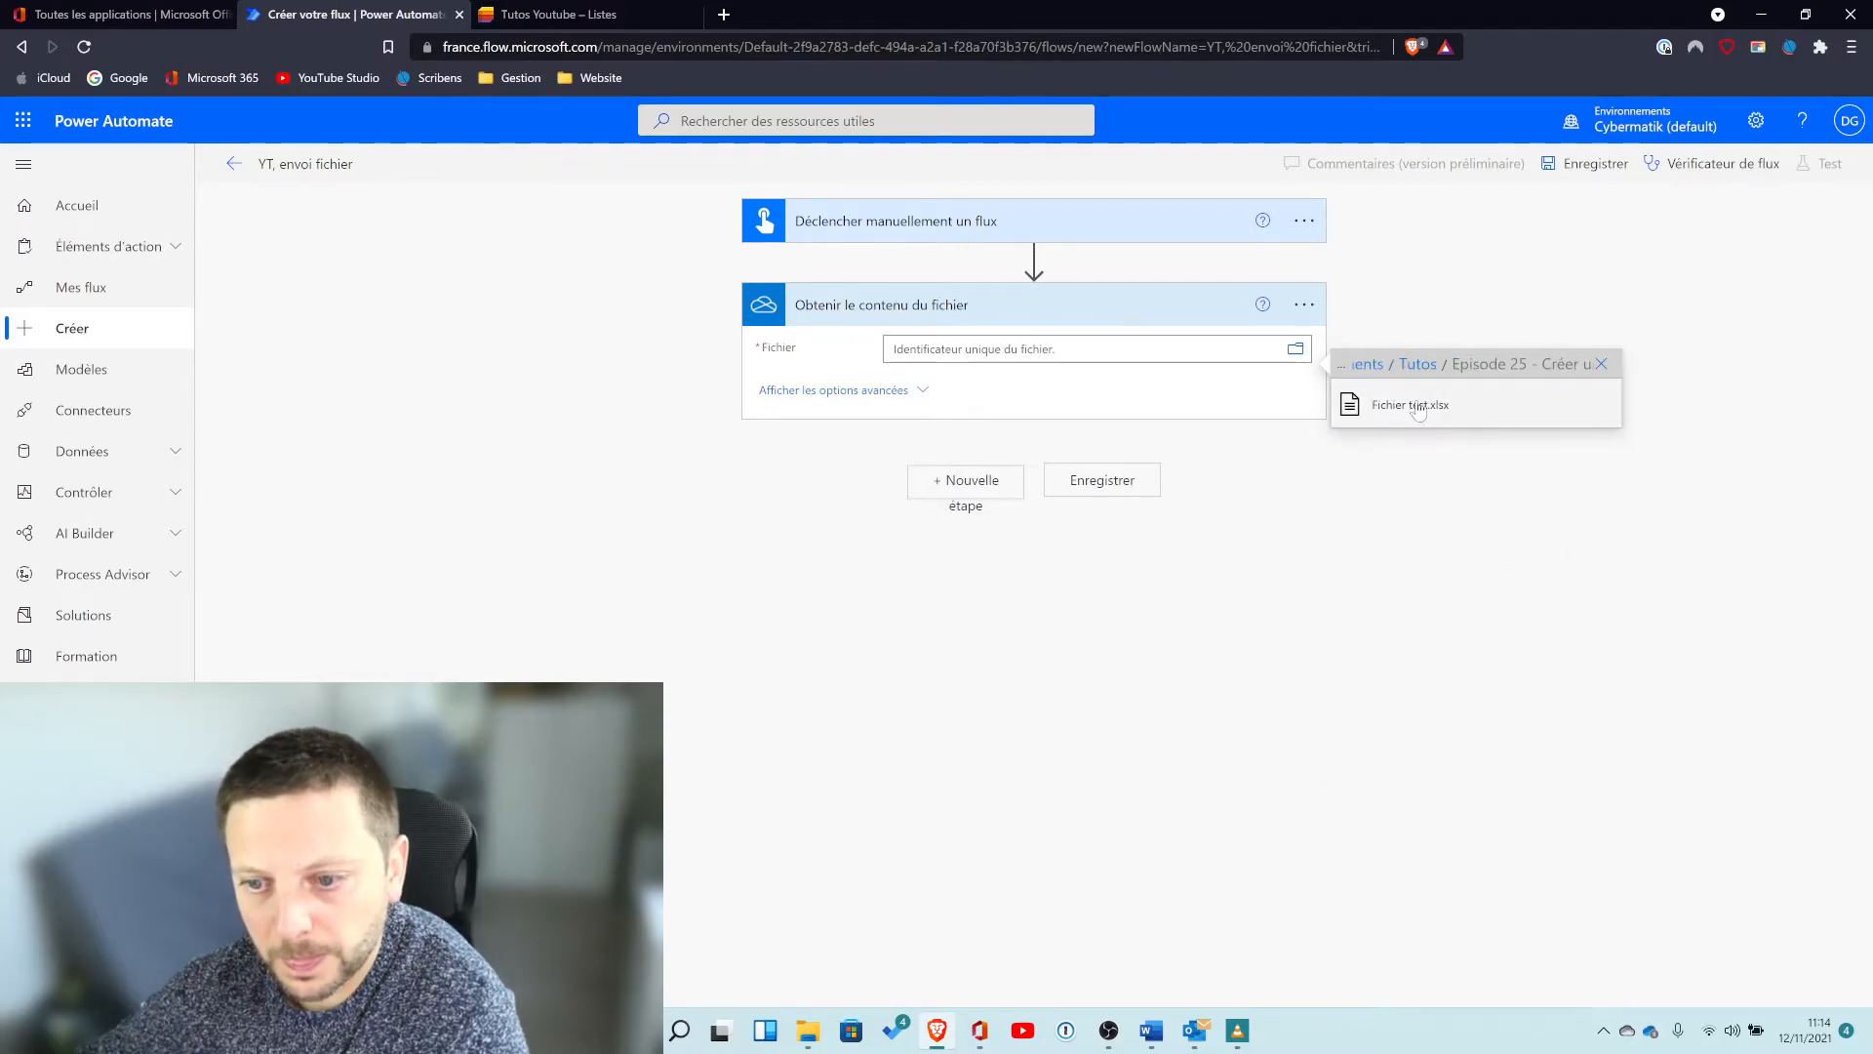
click(1415, 408)
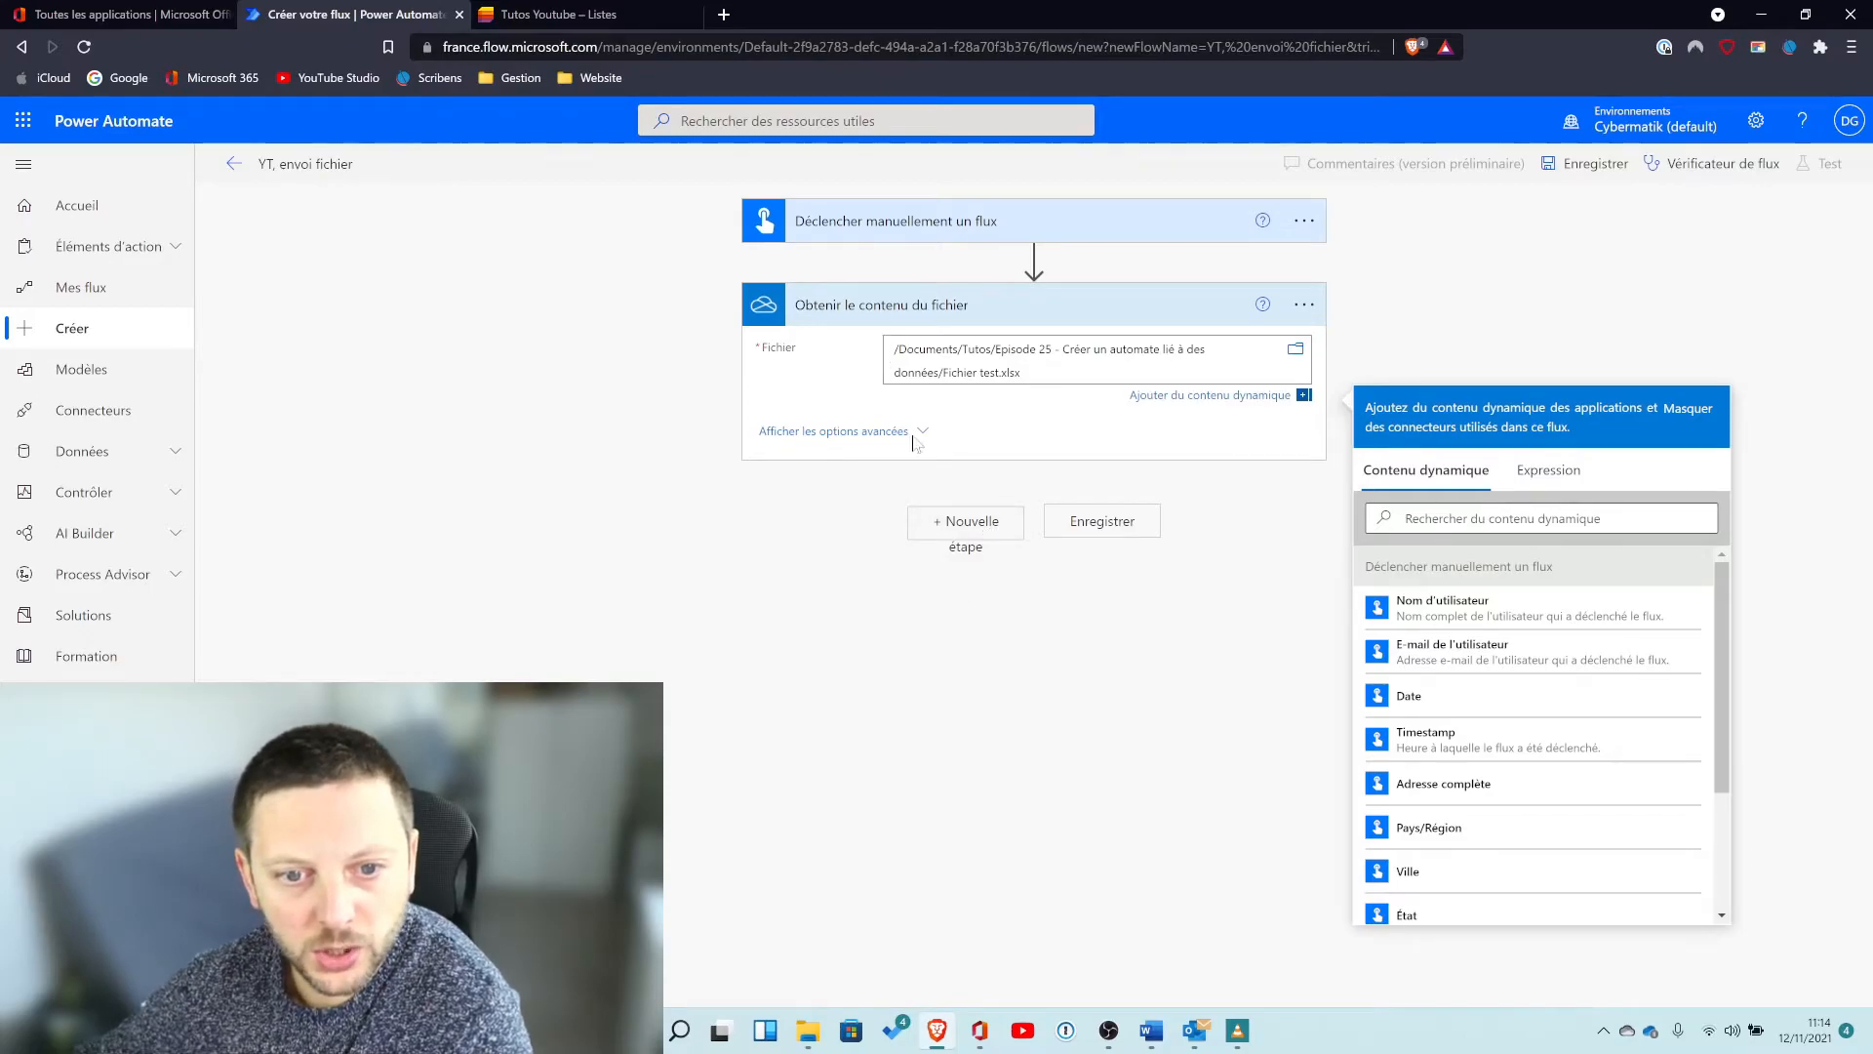
Add a OneDrive for Business "Obtenir les métadonnées du fichier" action as the next step.
click(969, 533)
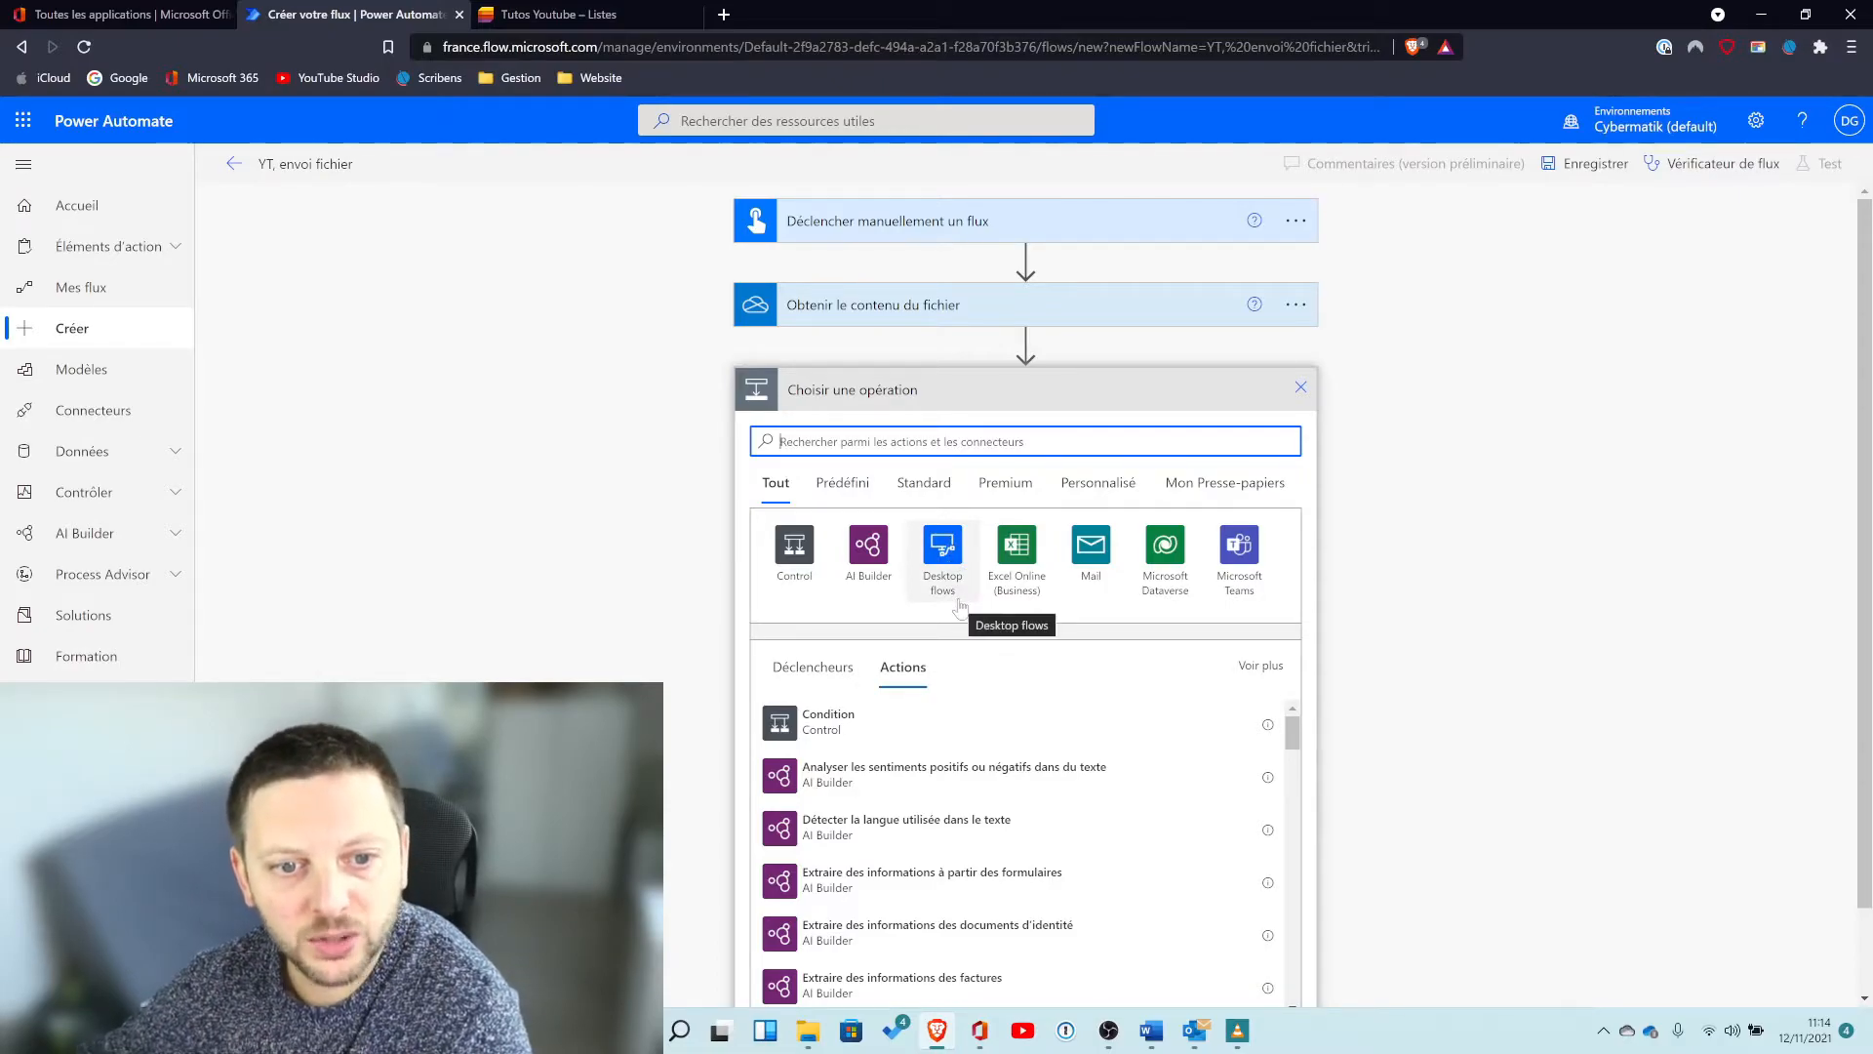
text(onedr)
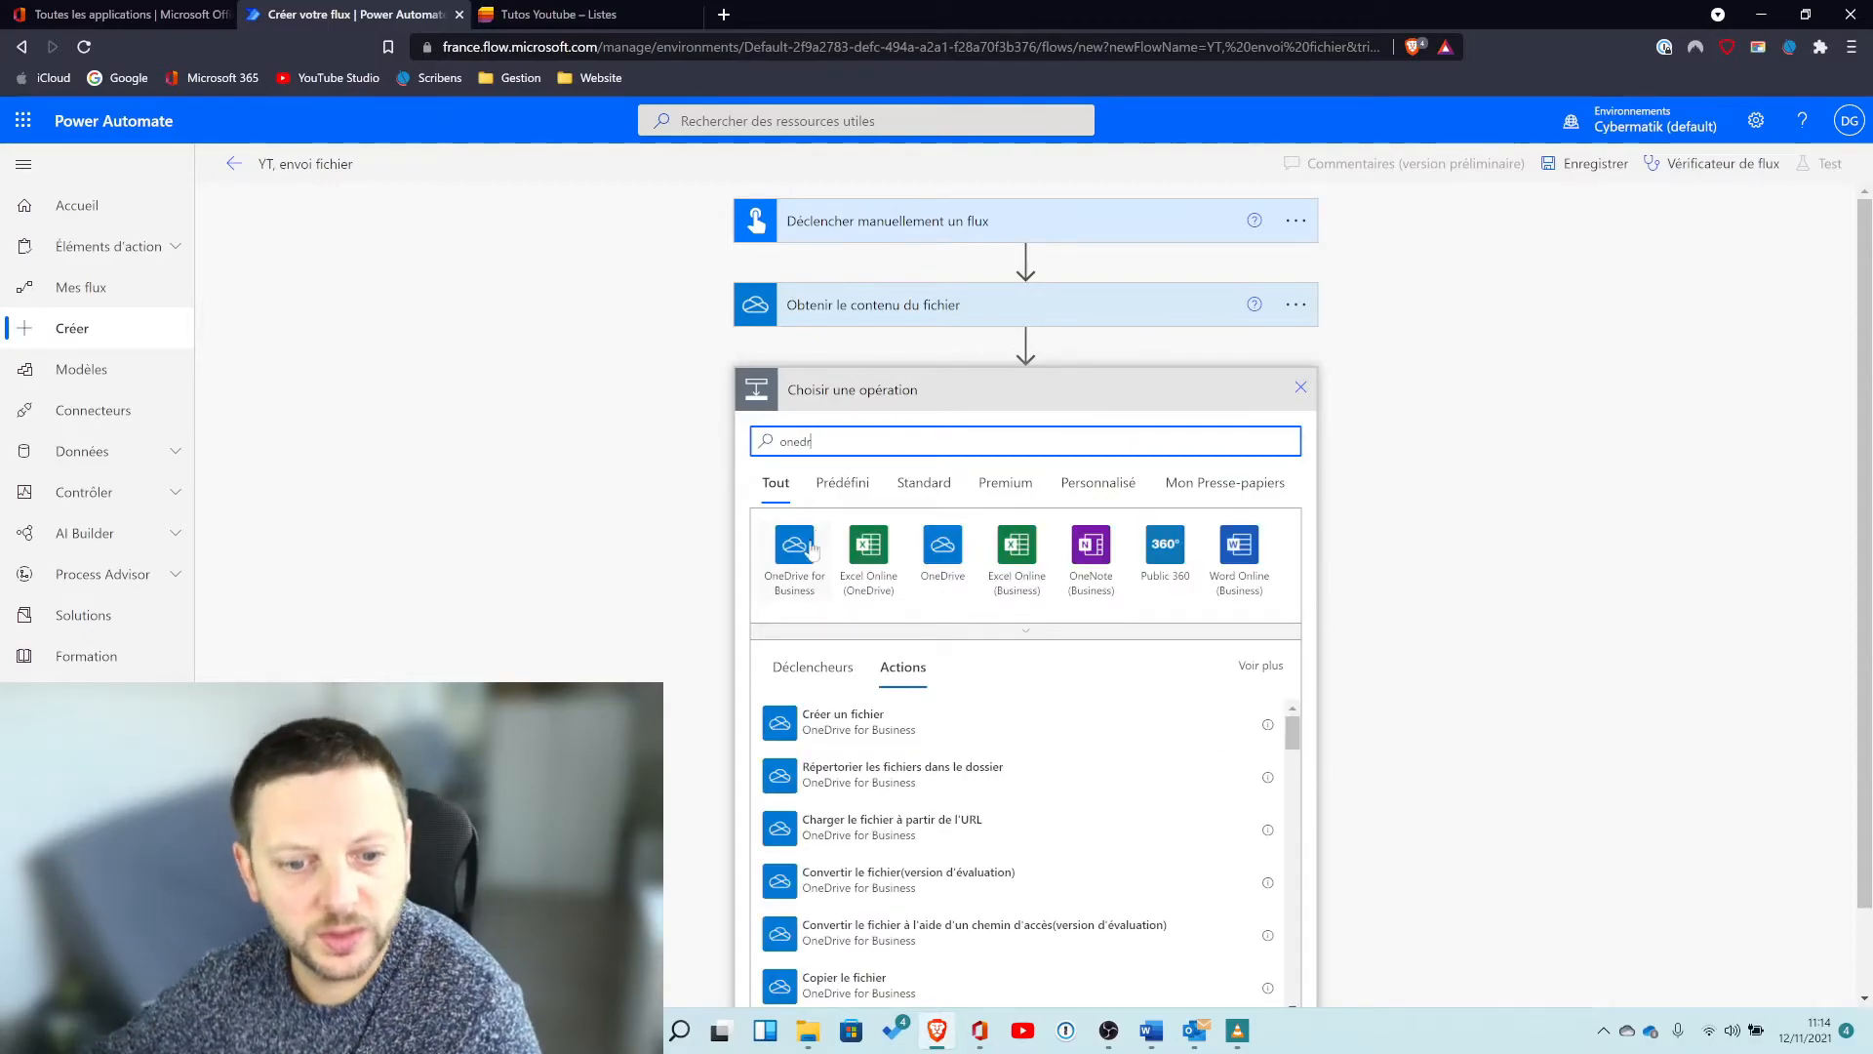
click(793, 553)
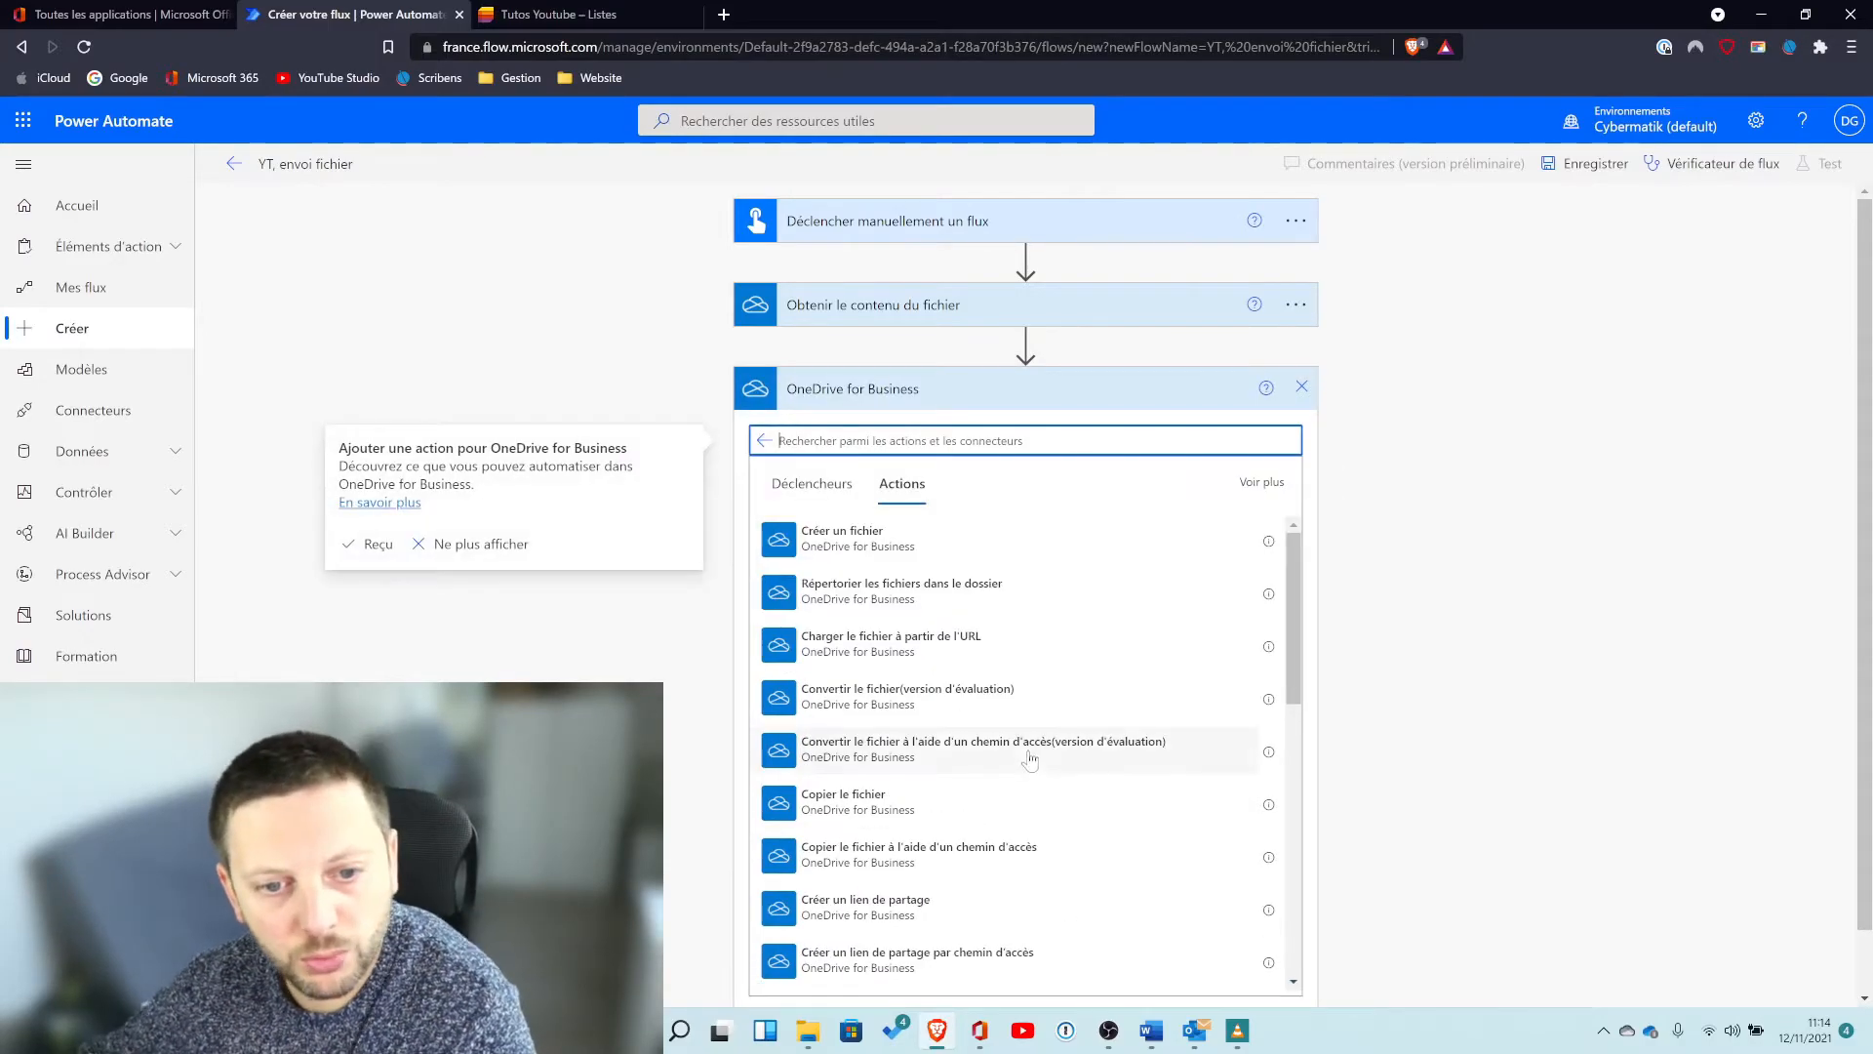
scroll(1042, 783, down, 3)
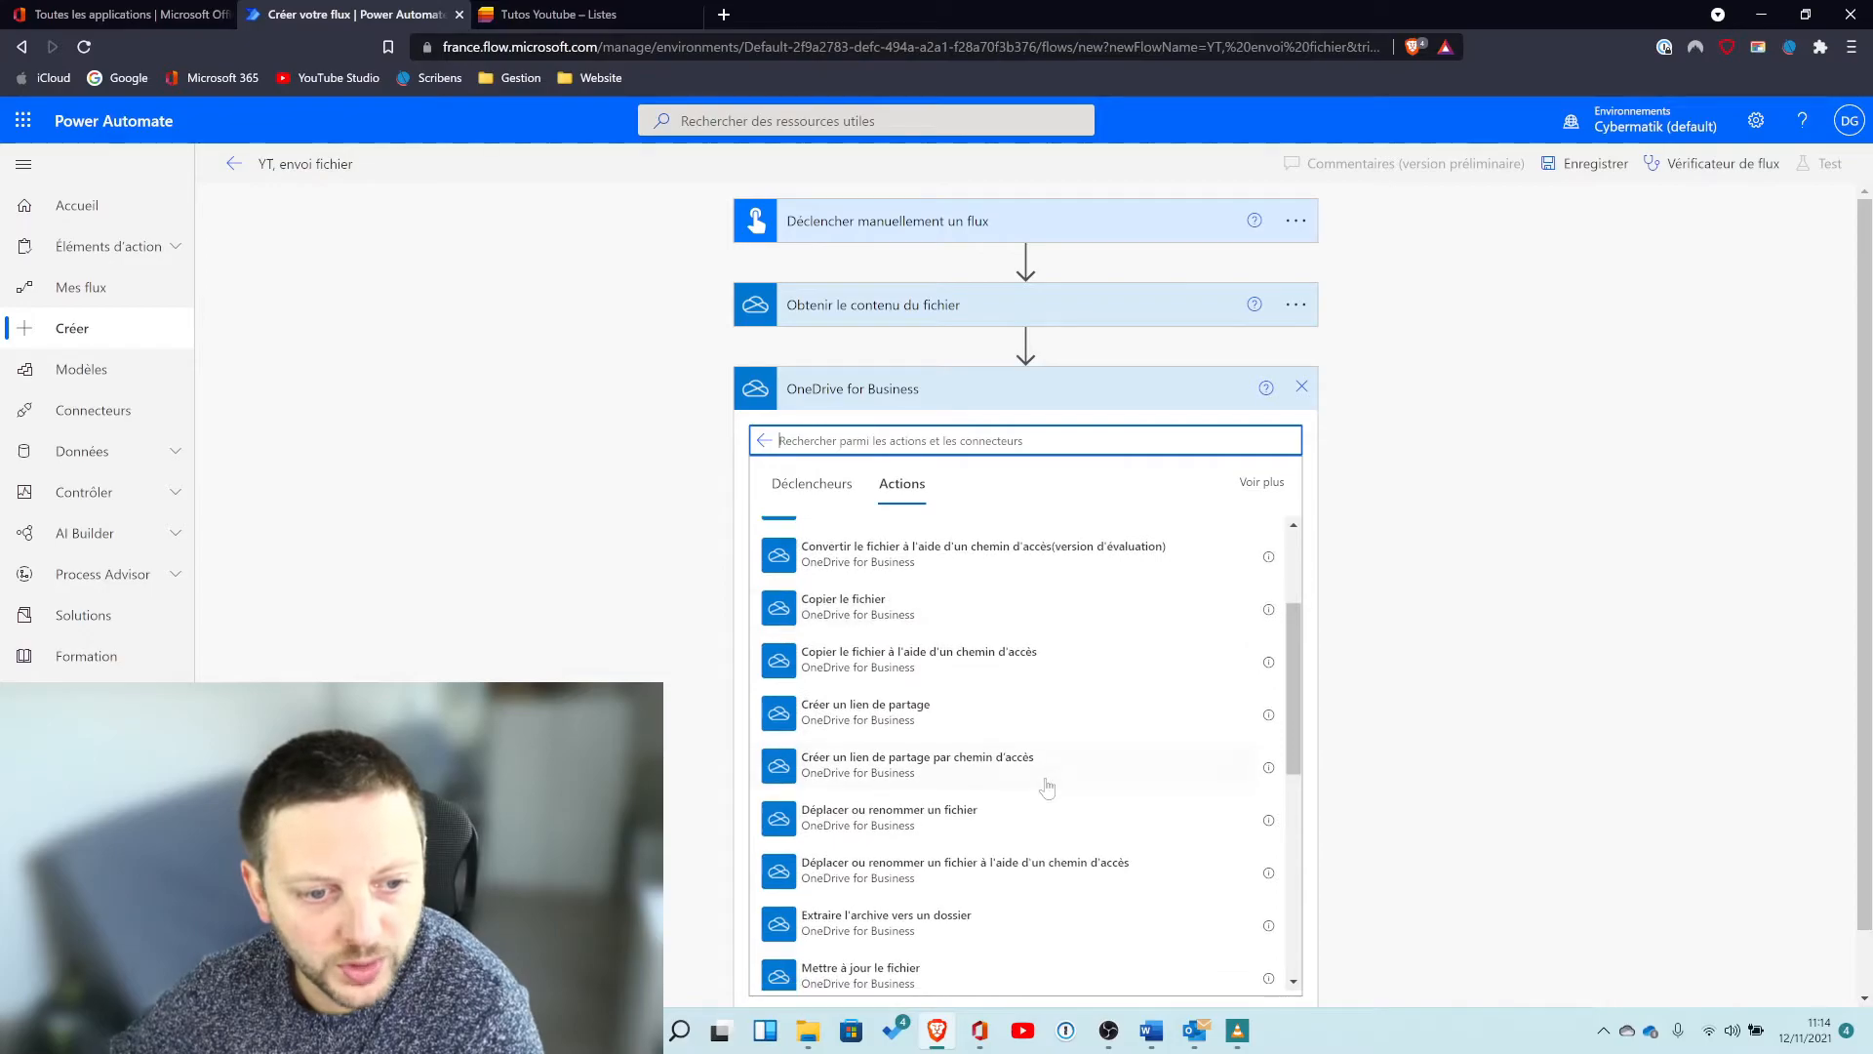
scroll(1047, 786, down, 4)
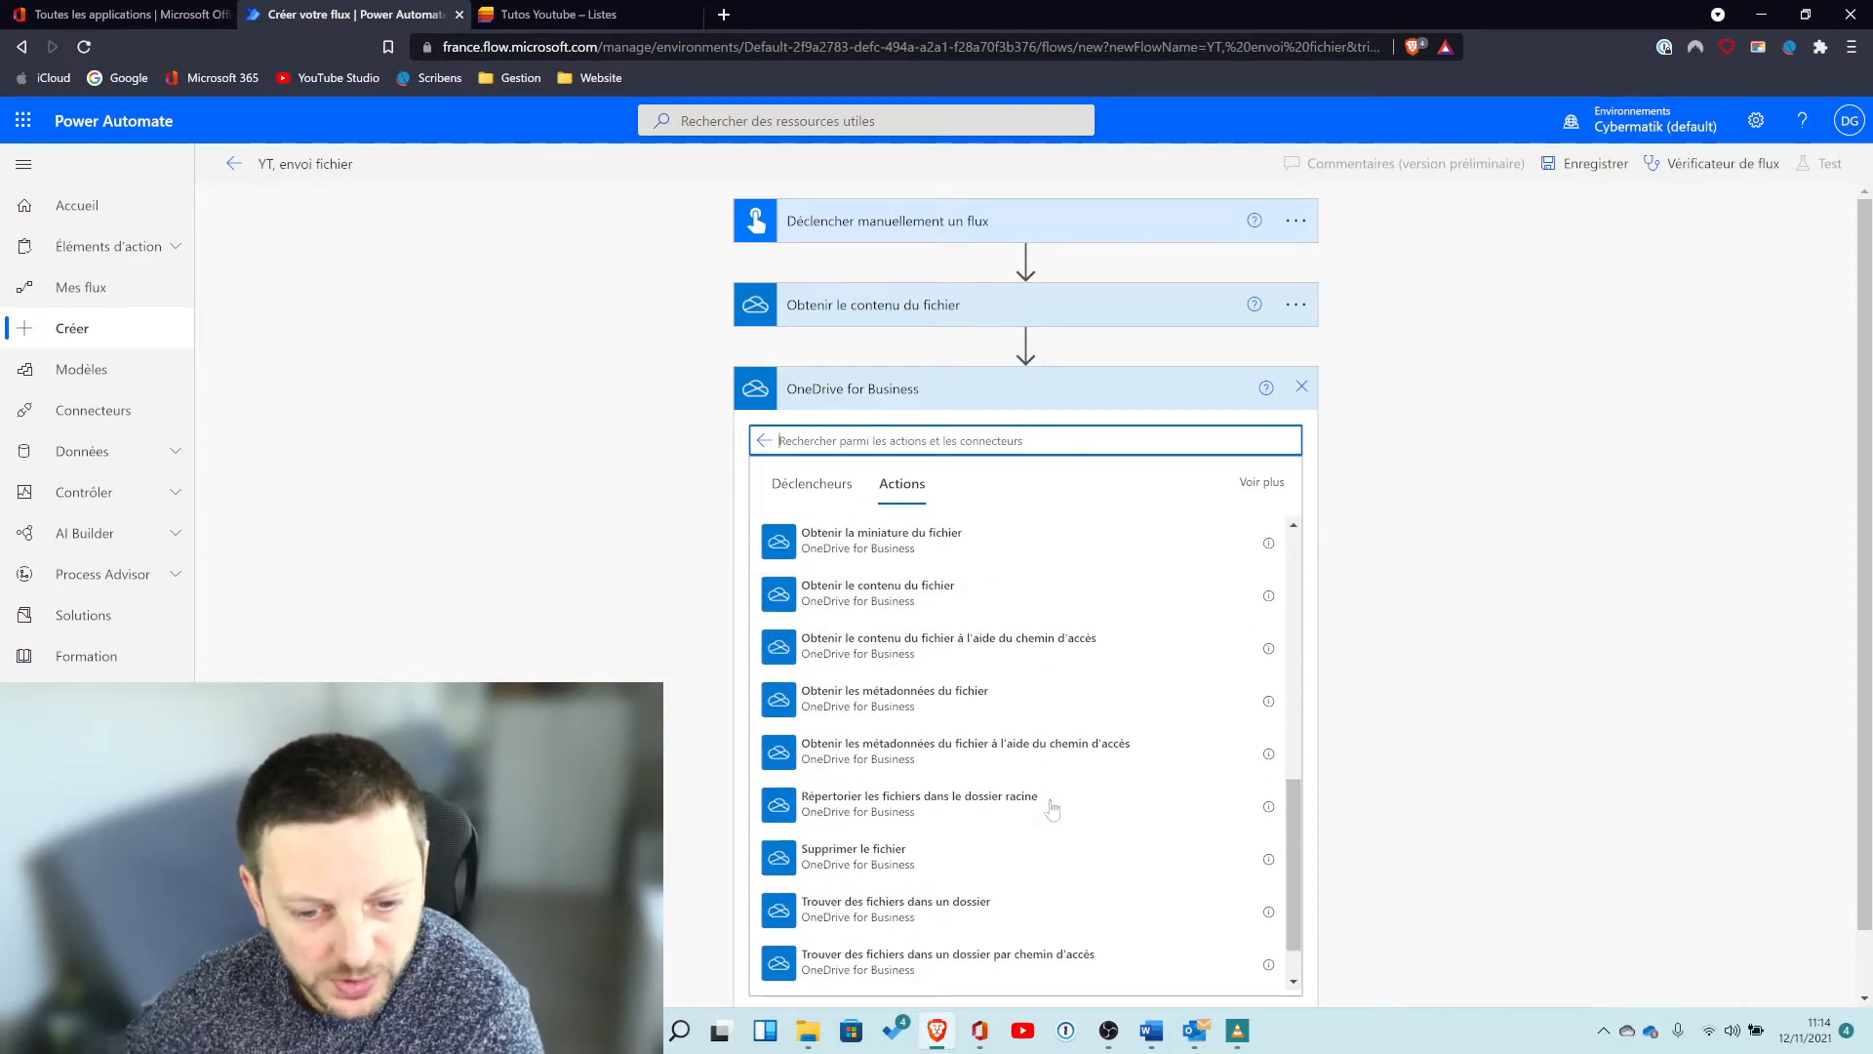
click(891, 702)
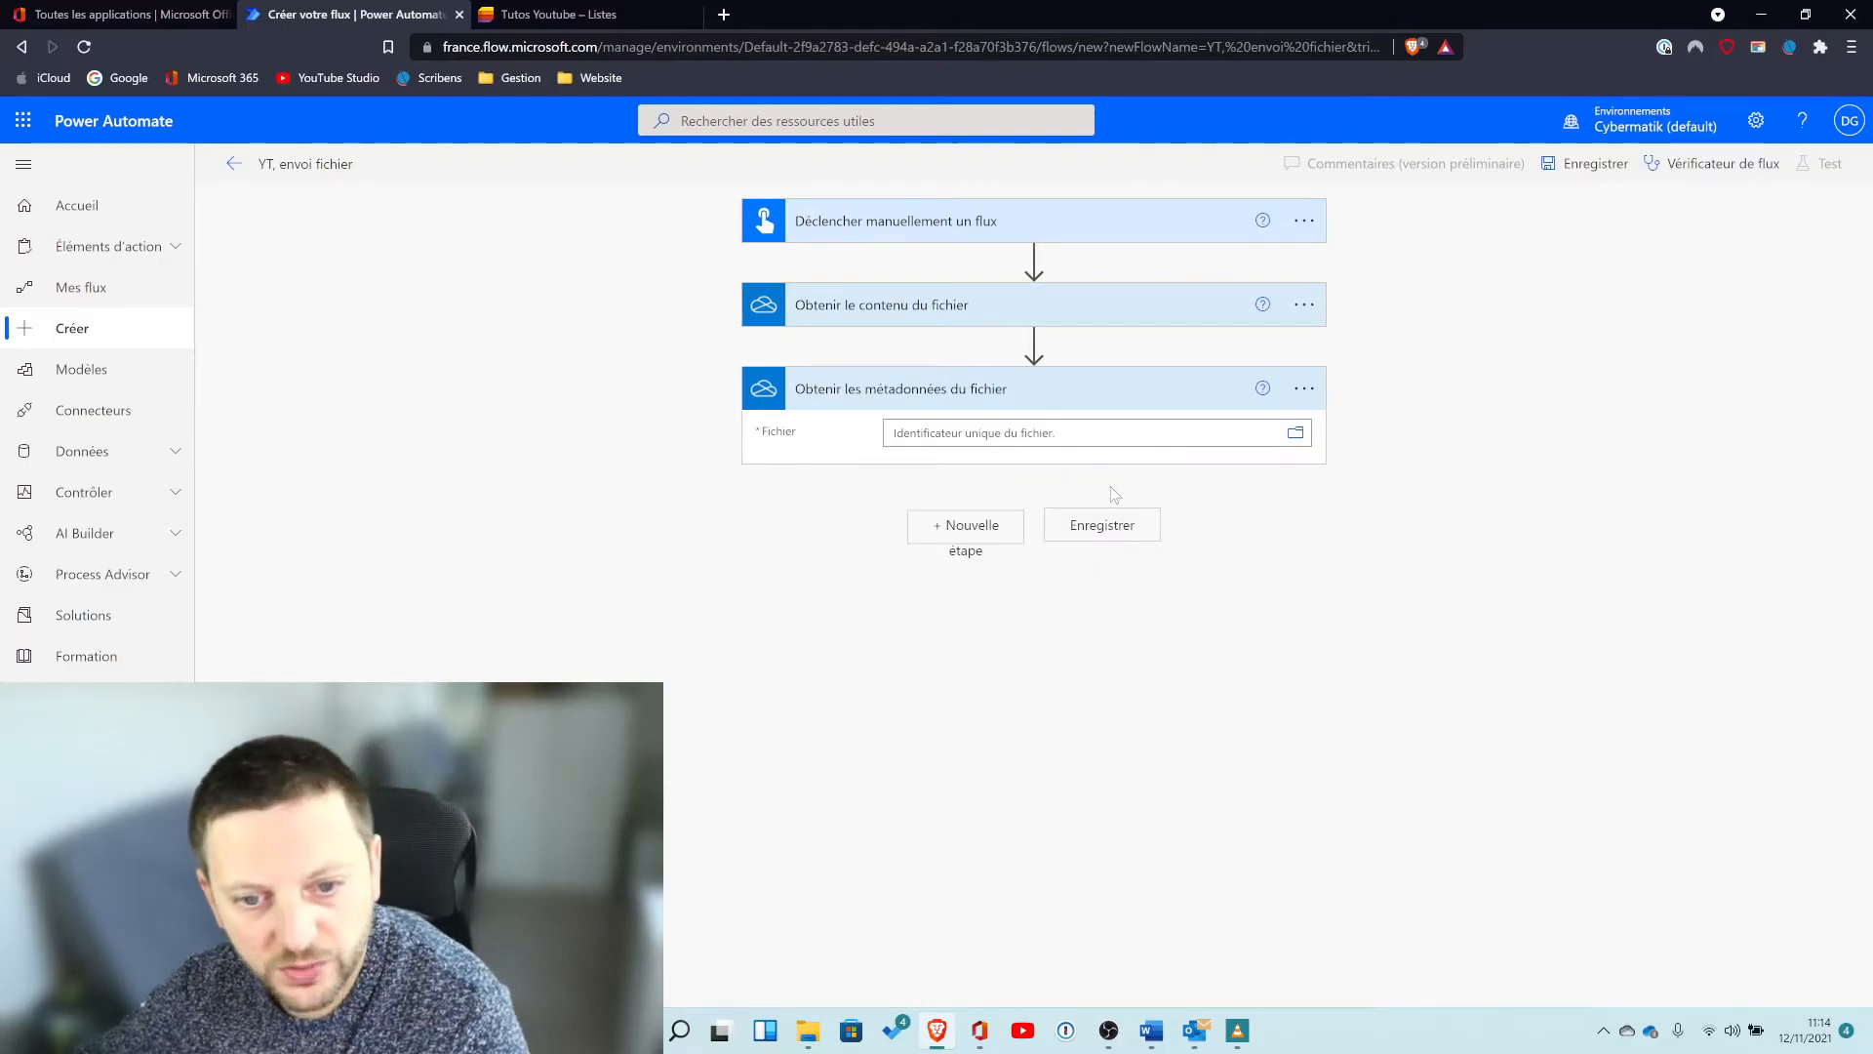
Set the metadata action's file to Fichier test.xlsx in the Tutos Episode 25 folder.
click(1296, 433)
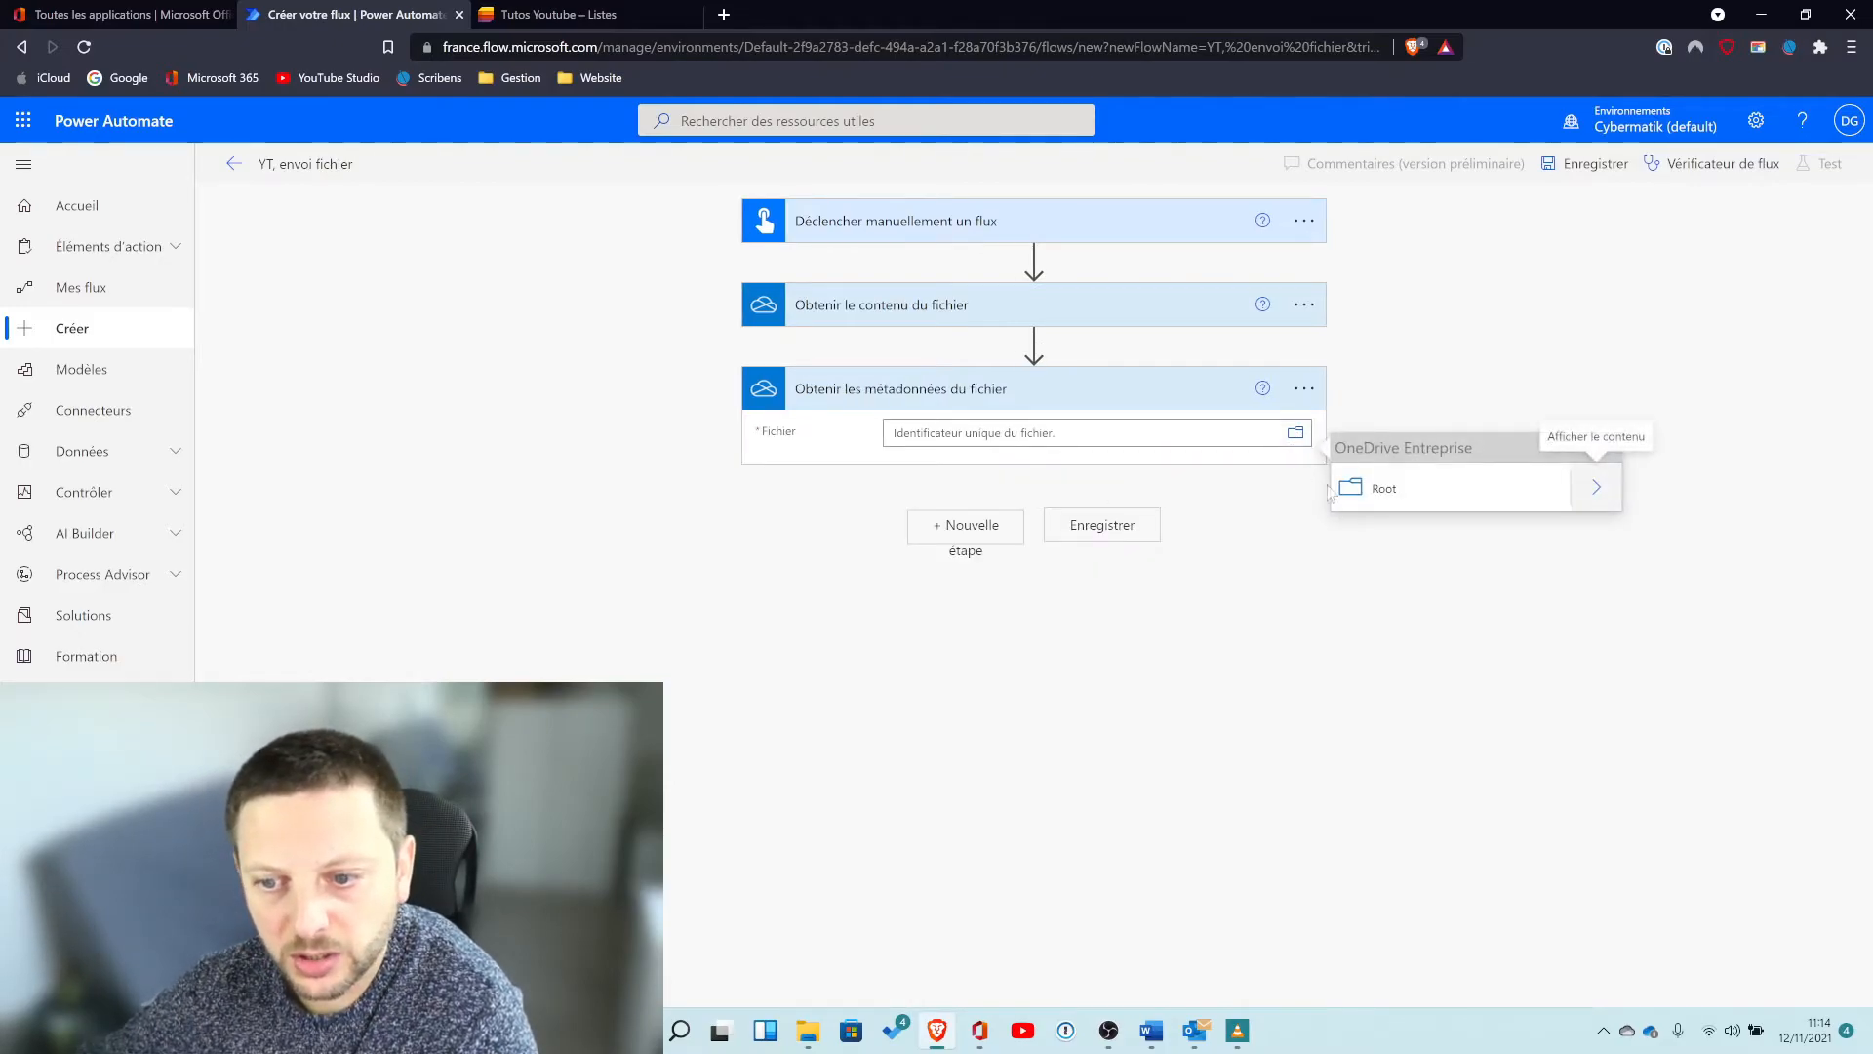
click(1596, 491)
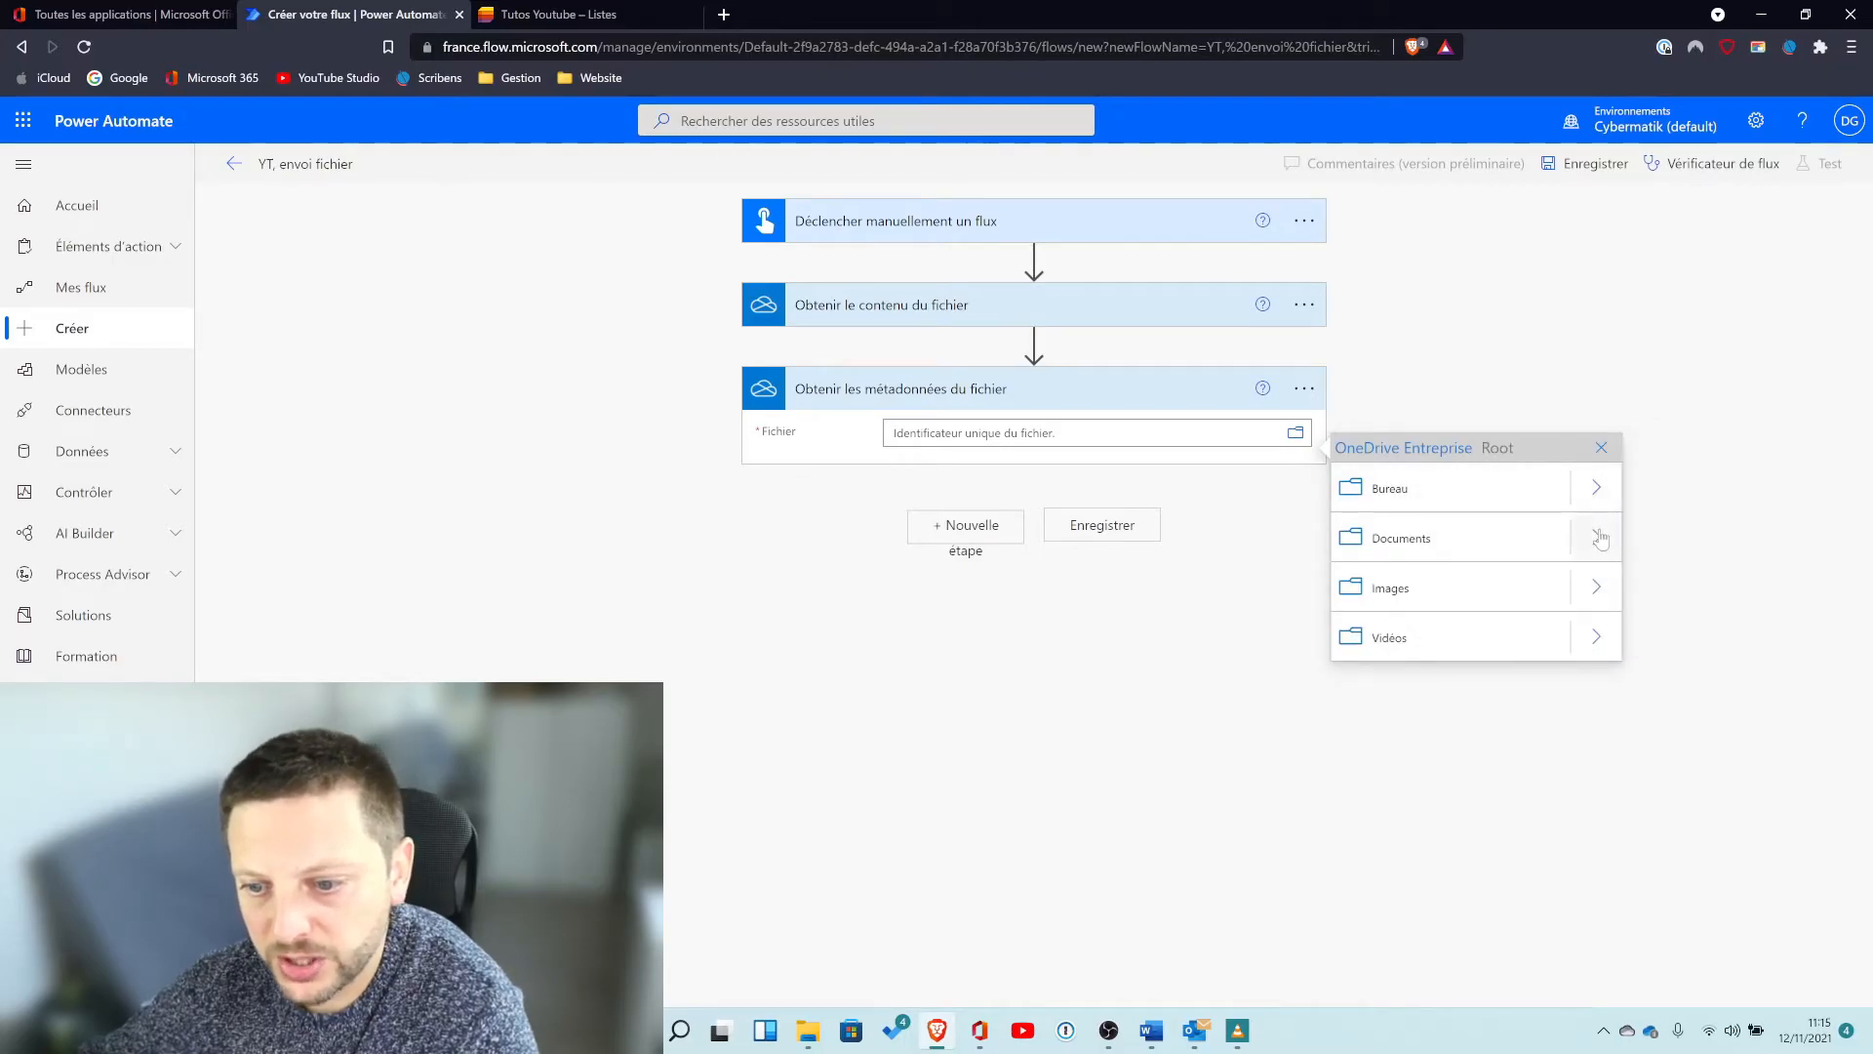
click(1597, 542)
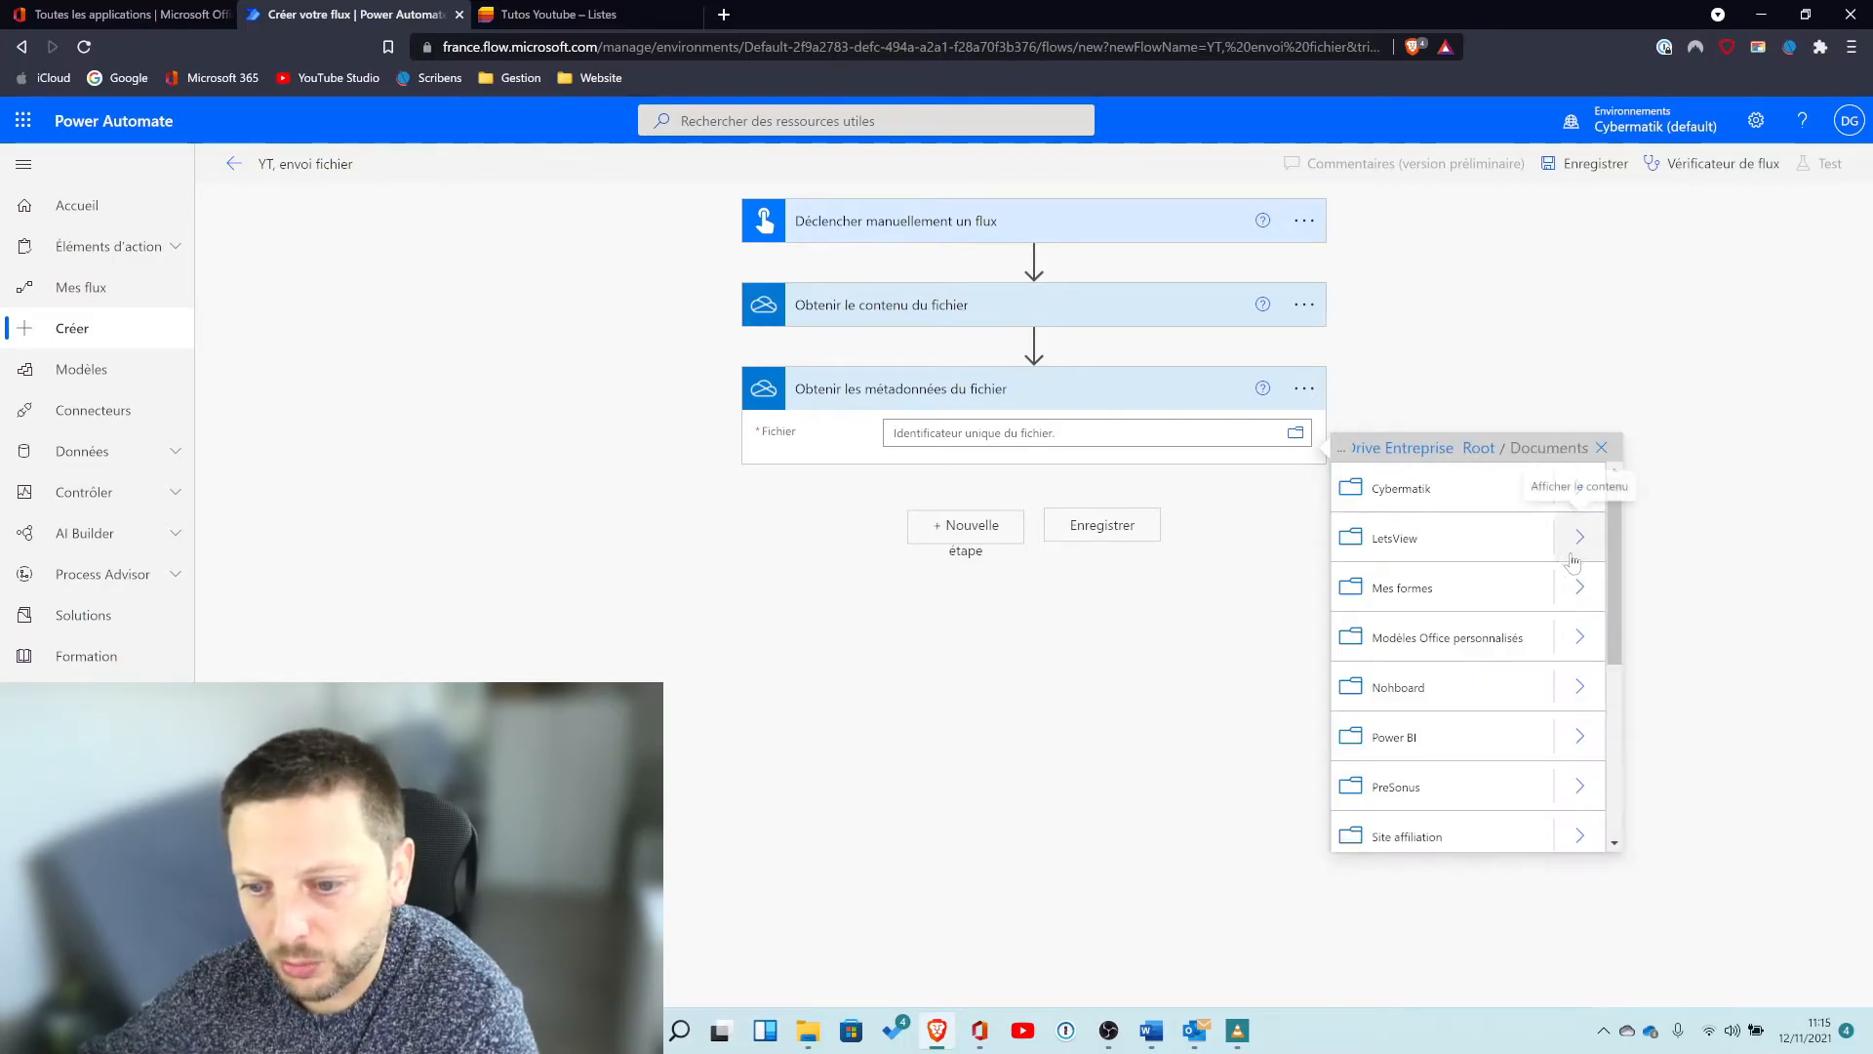
scroll(1577, 683, down, 3)
click(1579, 790)
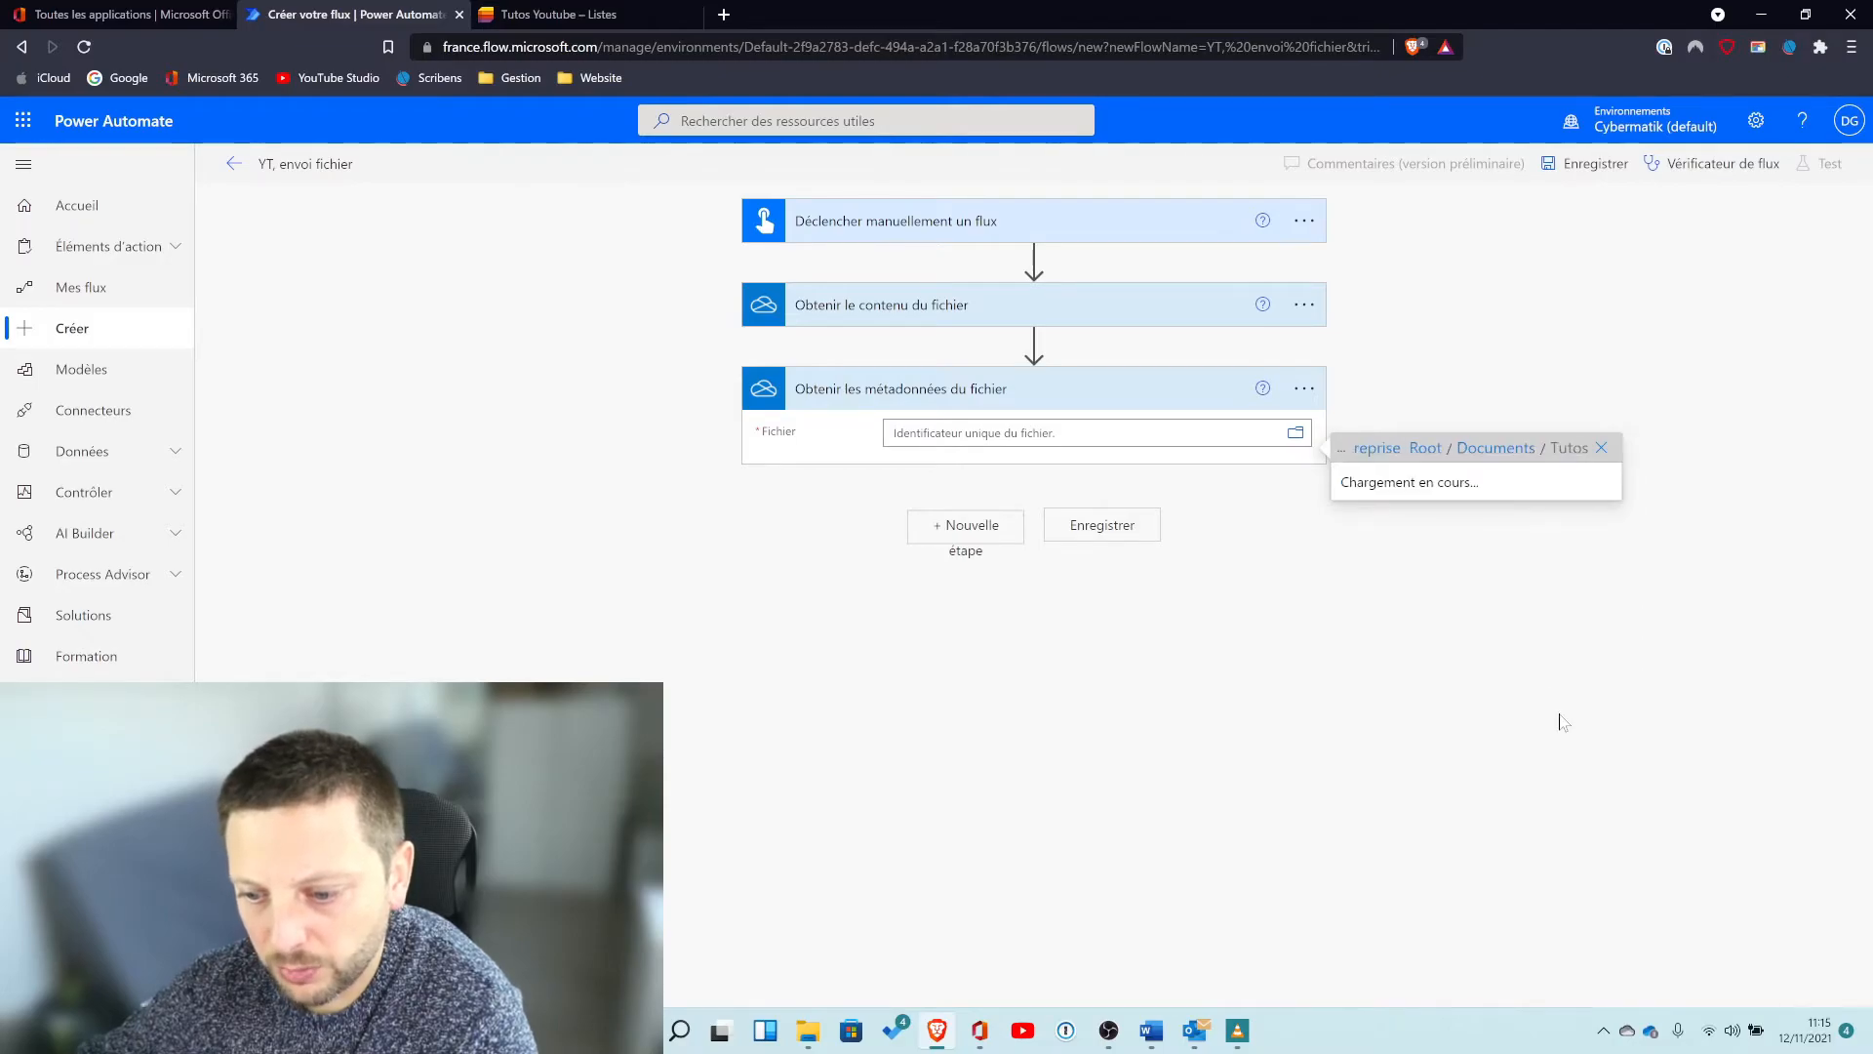
scroll(1517, 603, down, 8)
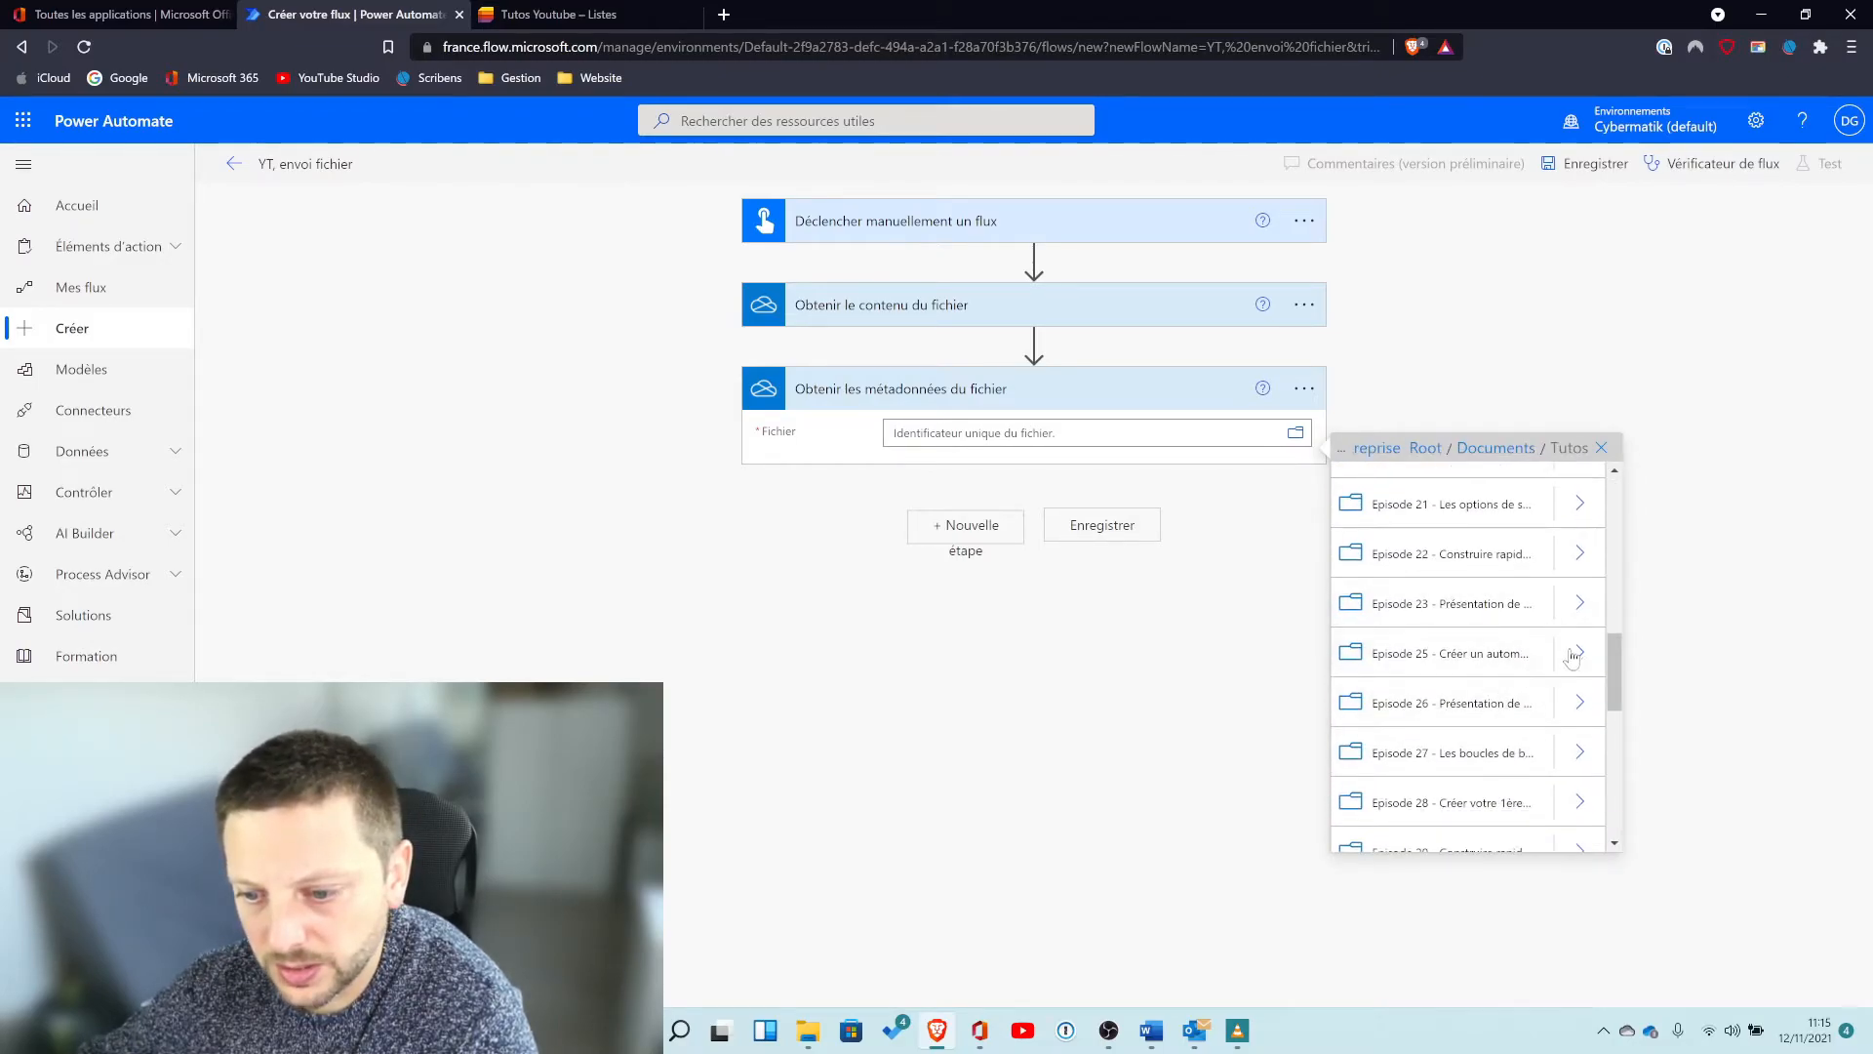
click(1575, 653)
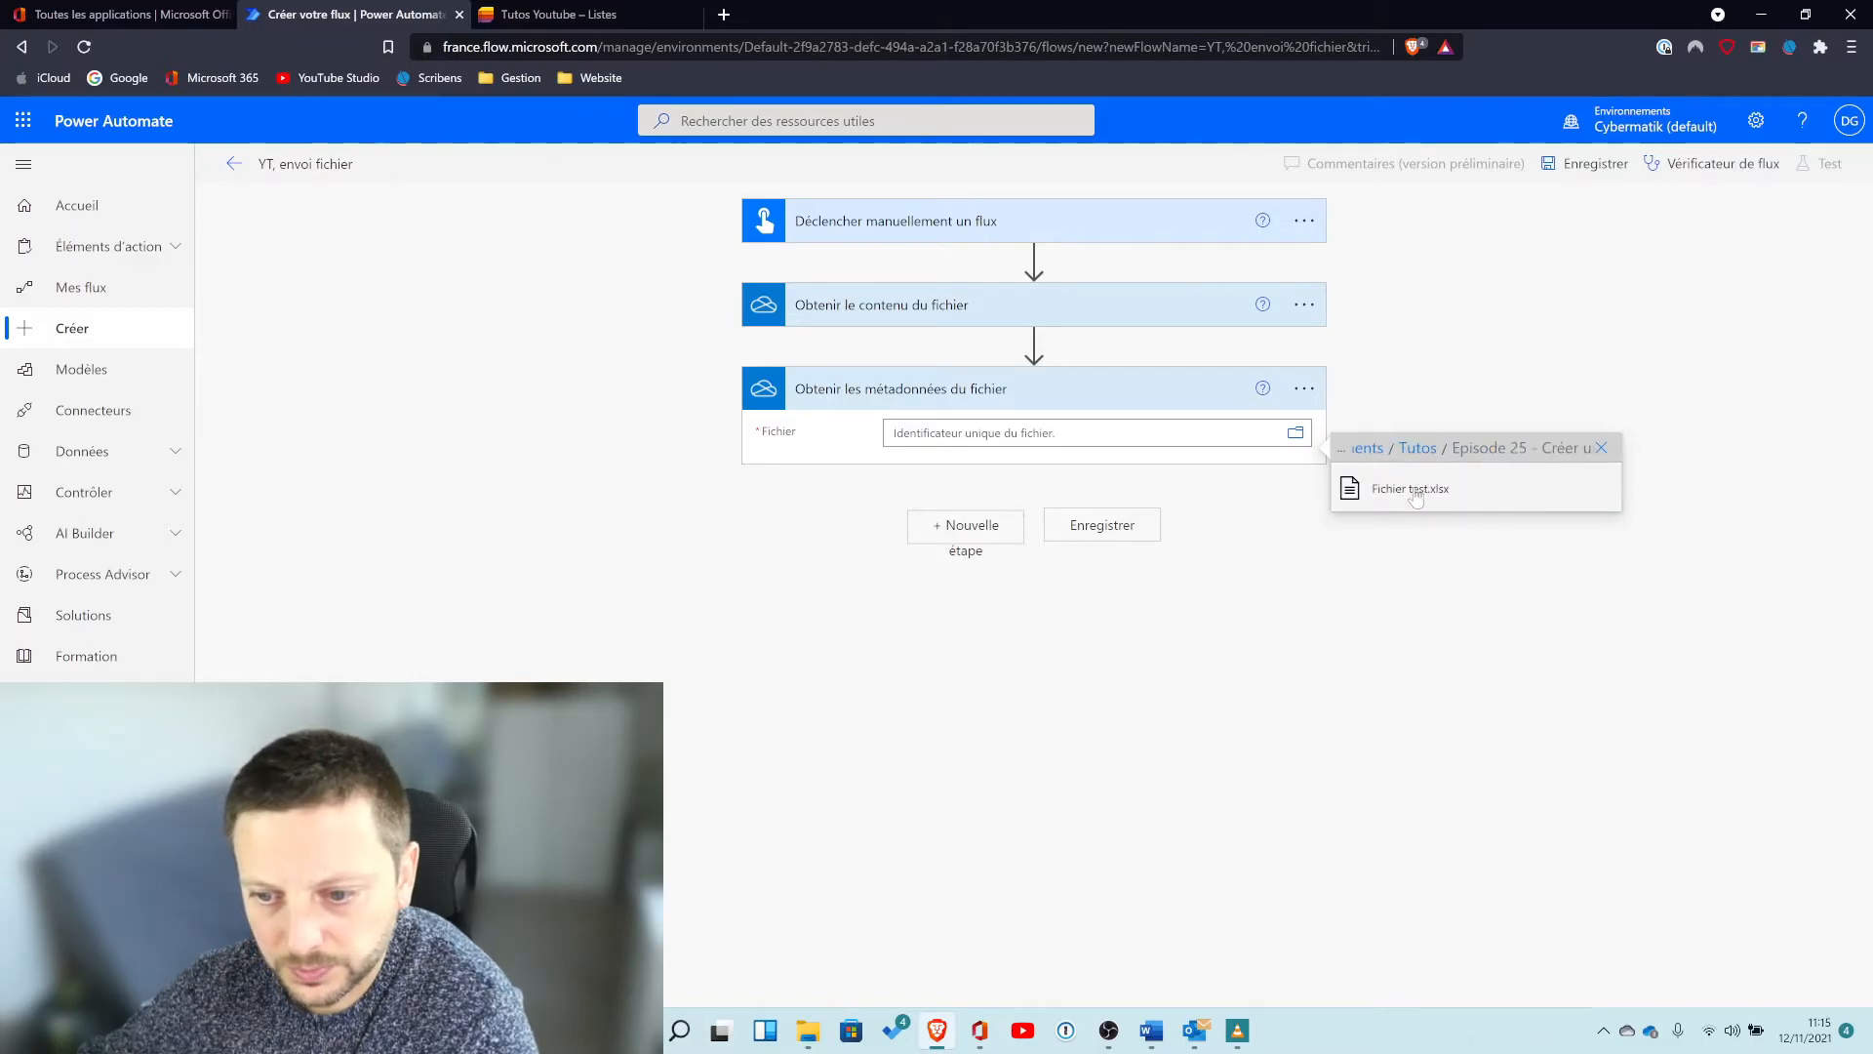
click(1416, 492)
Add an Office 365 Outlook "Envoyer un e-mail (V2)" action as the next step of the flow.
click(964, 532)
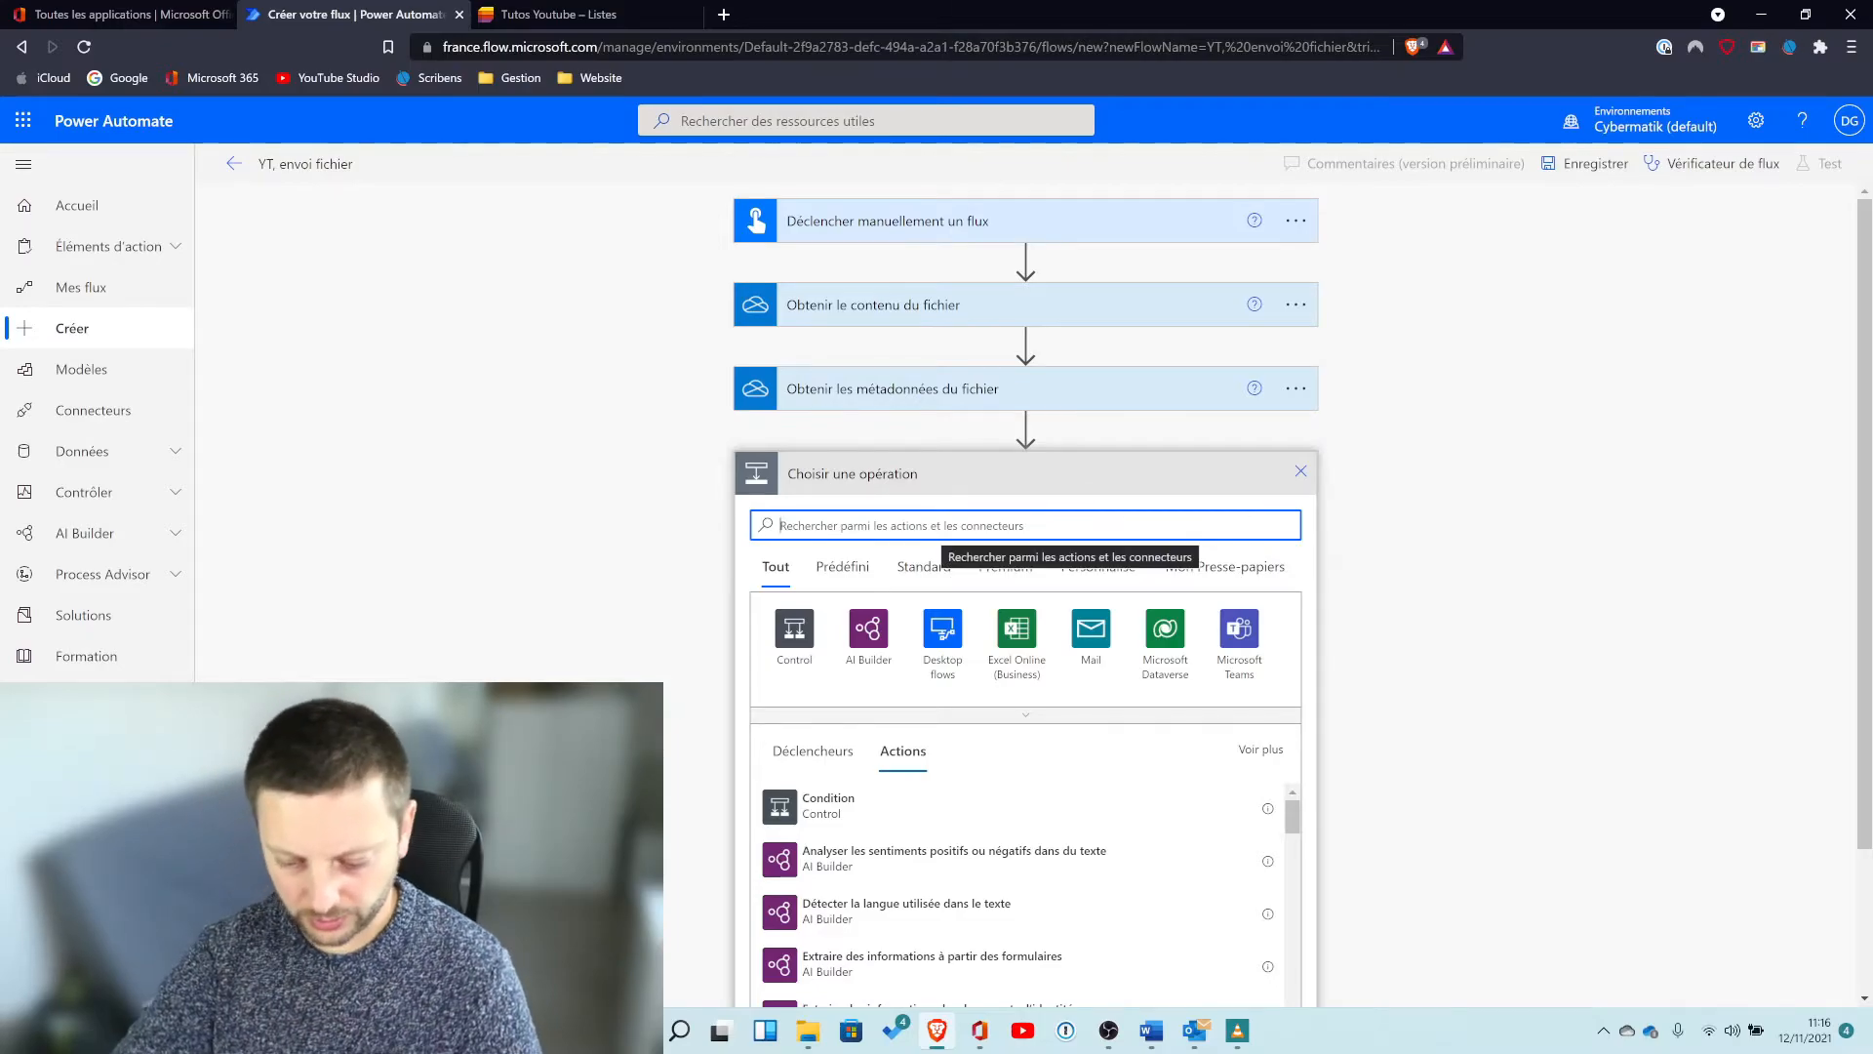
text(outloo)
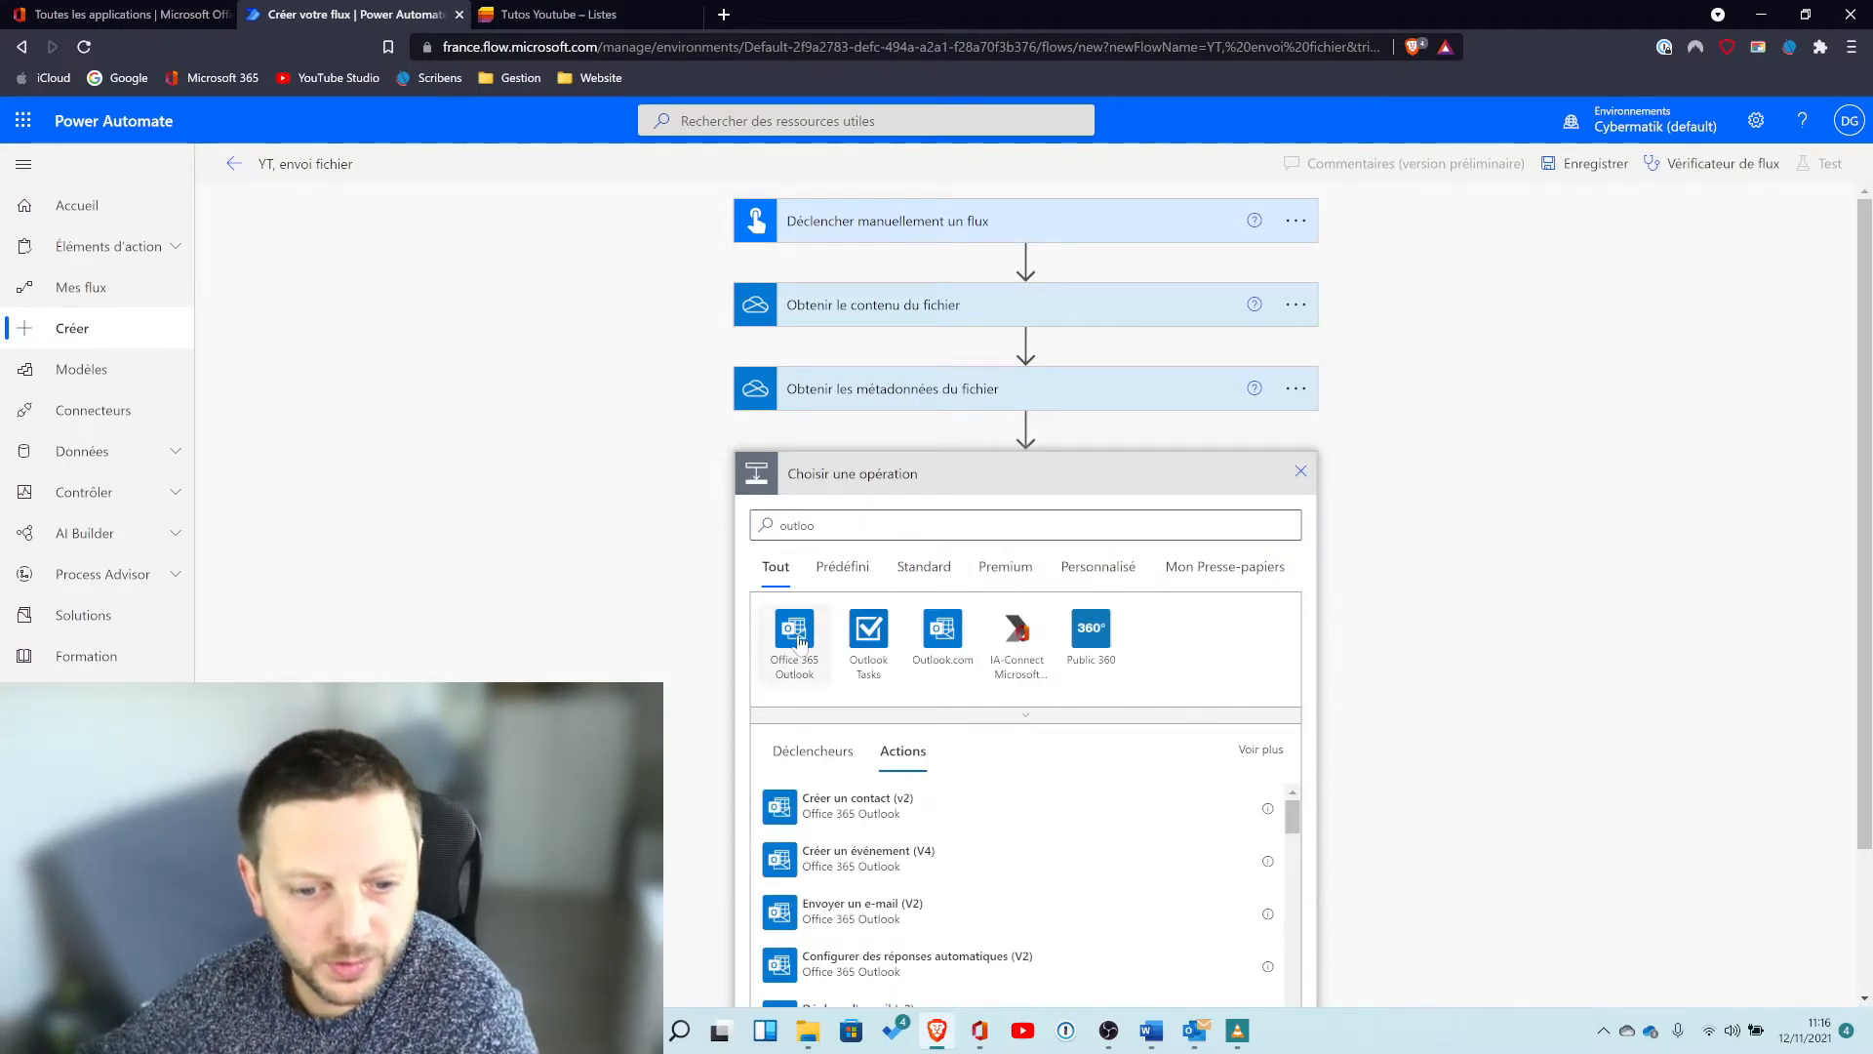
click(798, 636)
scroll(905, 653, down, 2)
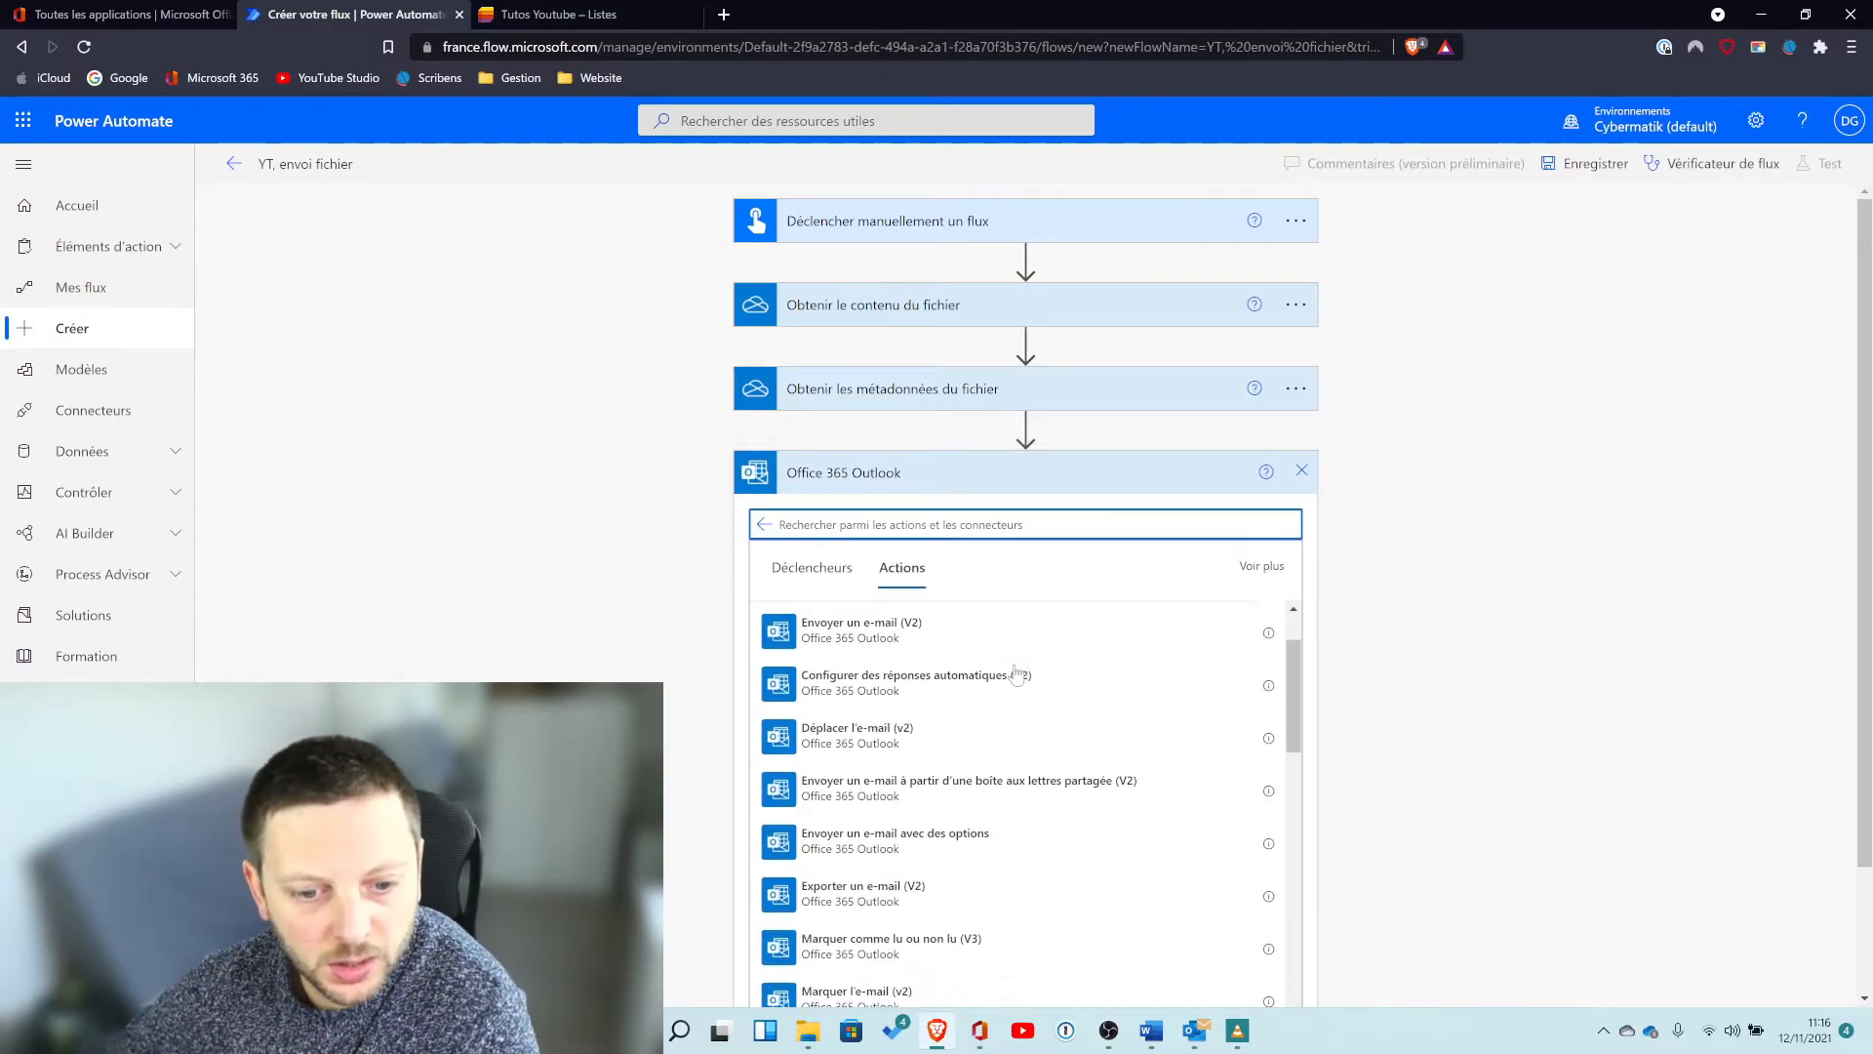
click(857, 638)
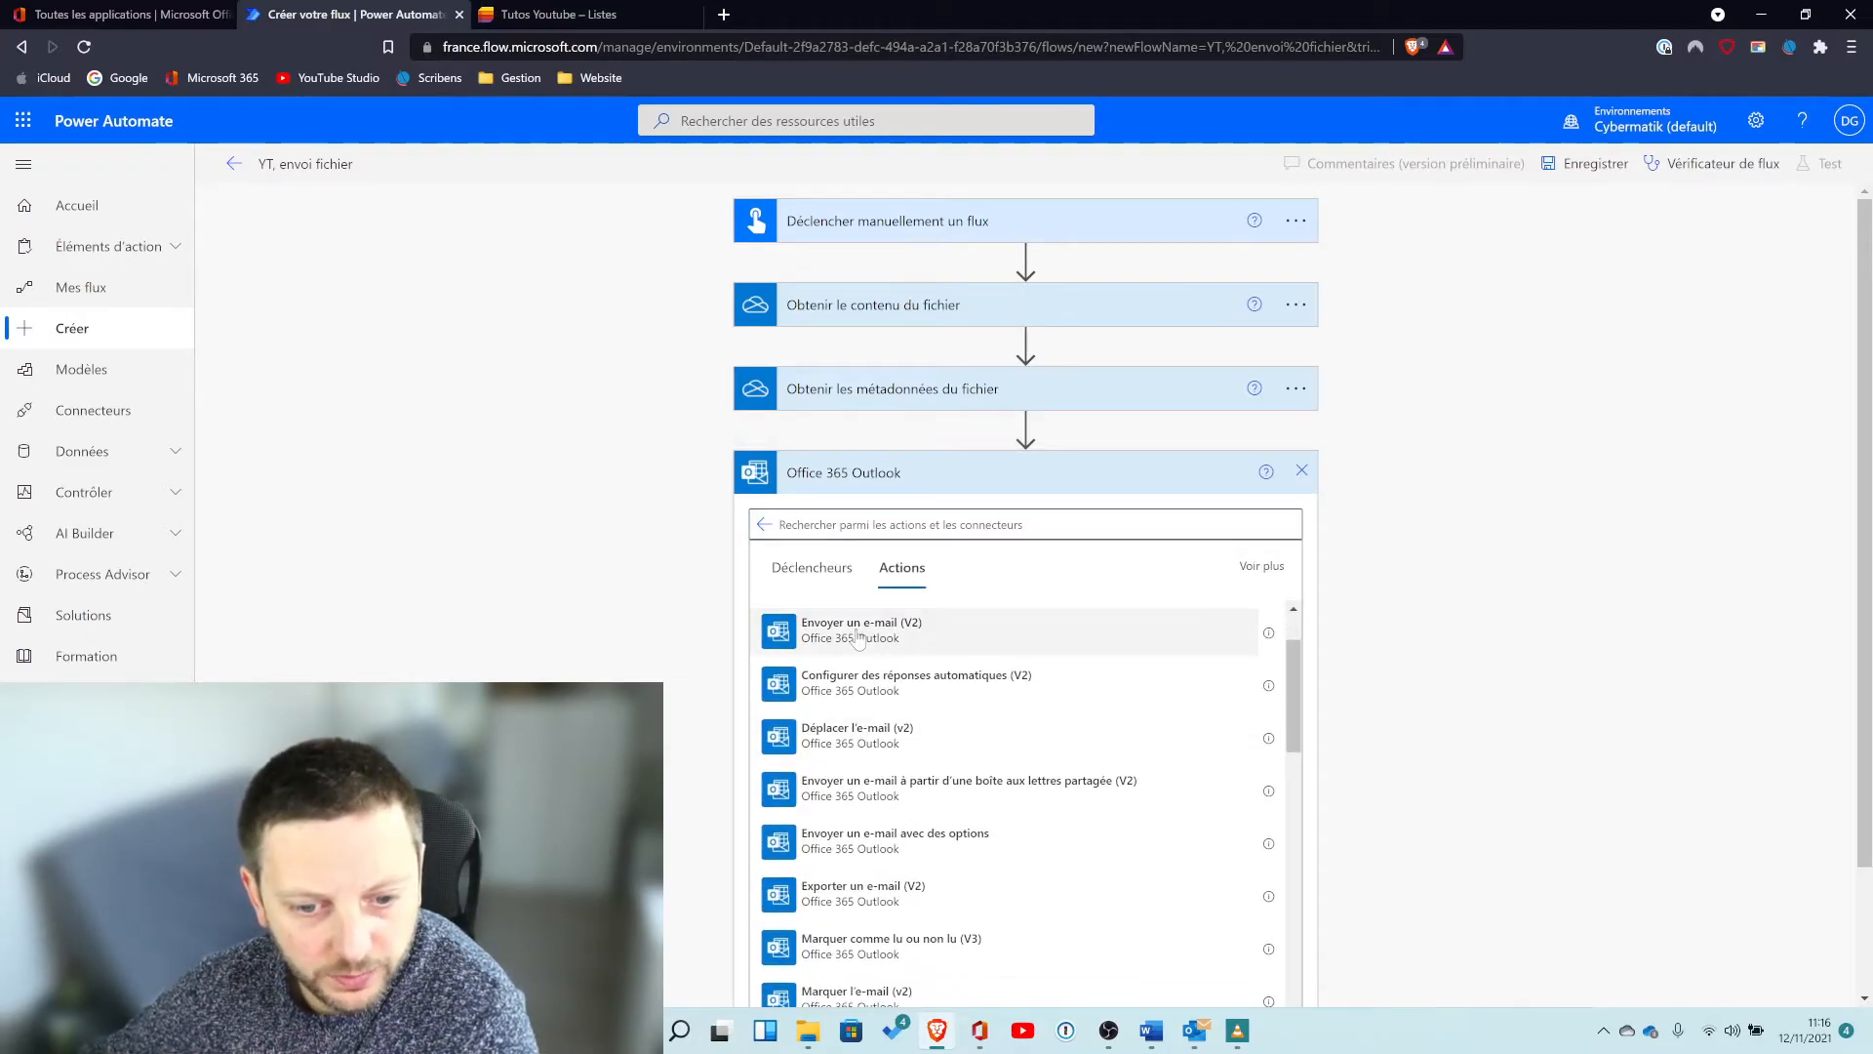
Set the email's recipient to the account owner's own contact.
click(1003, 520)
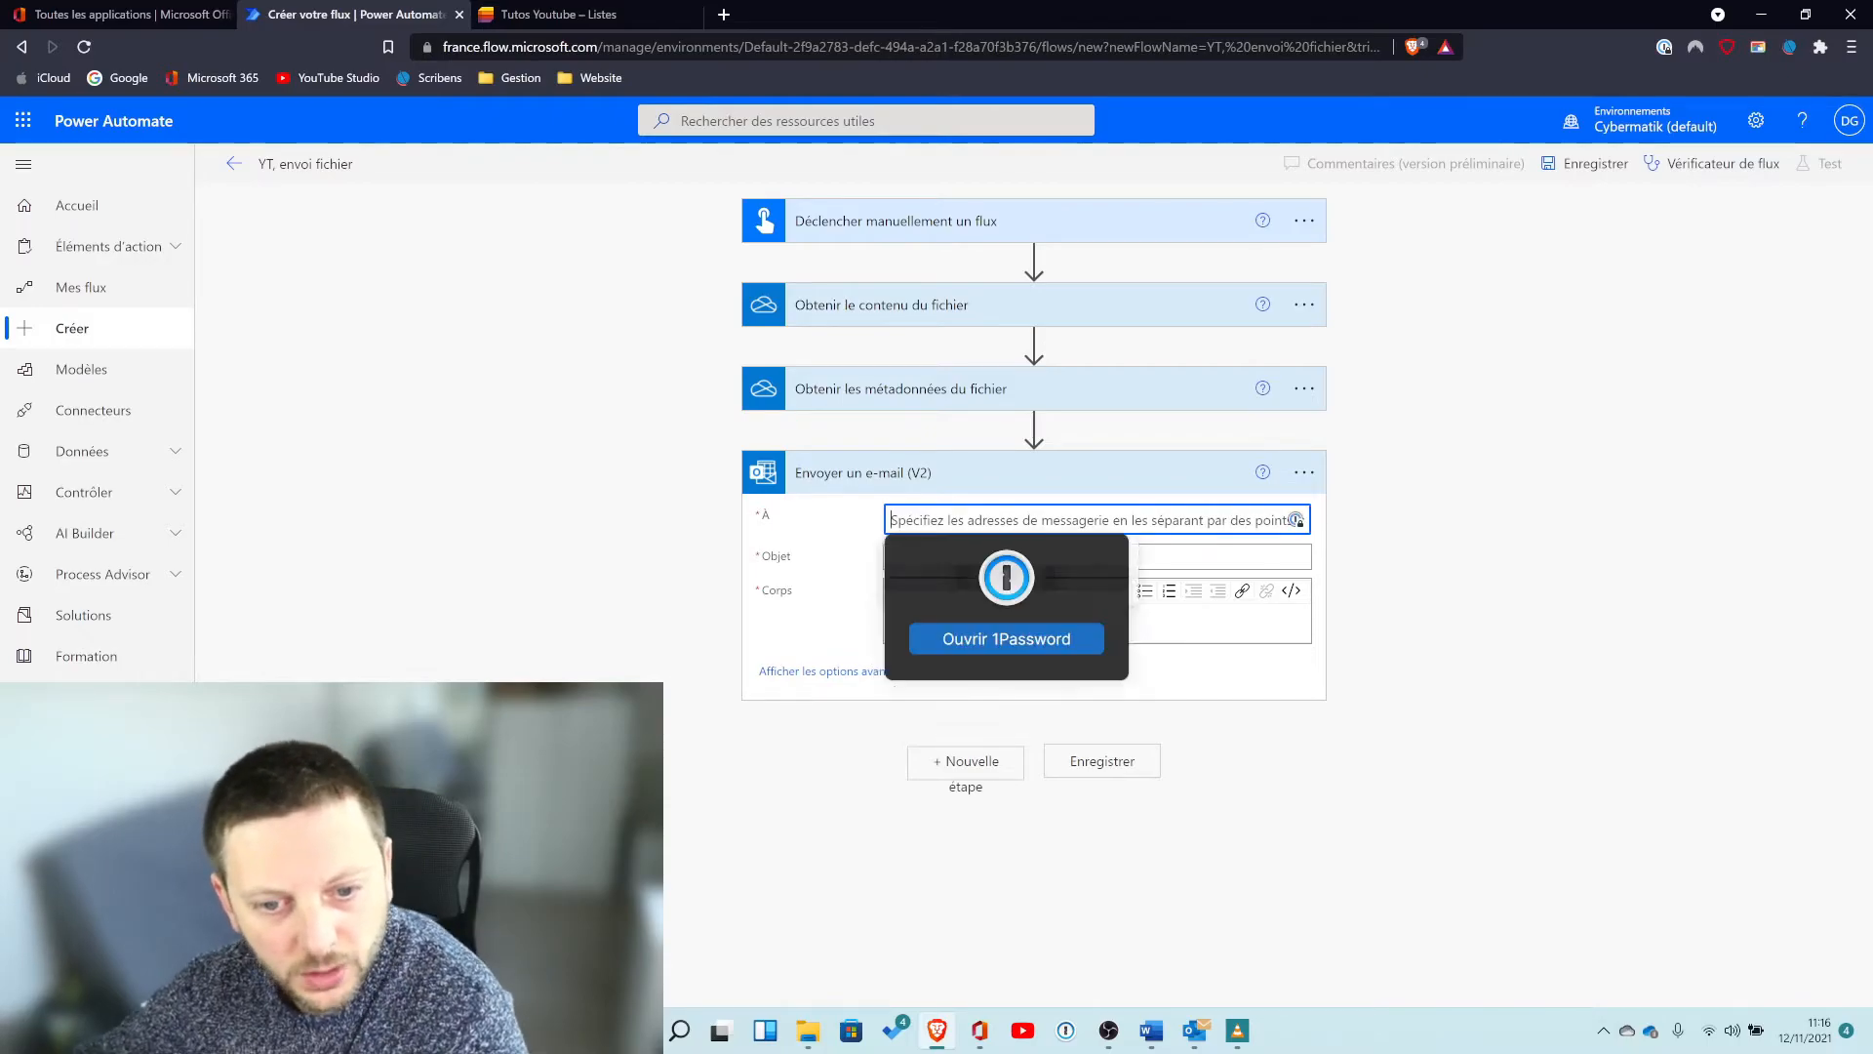
text(dimitri)
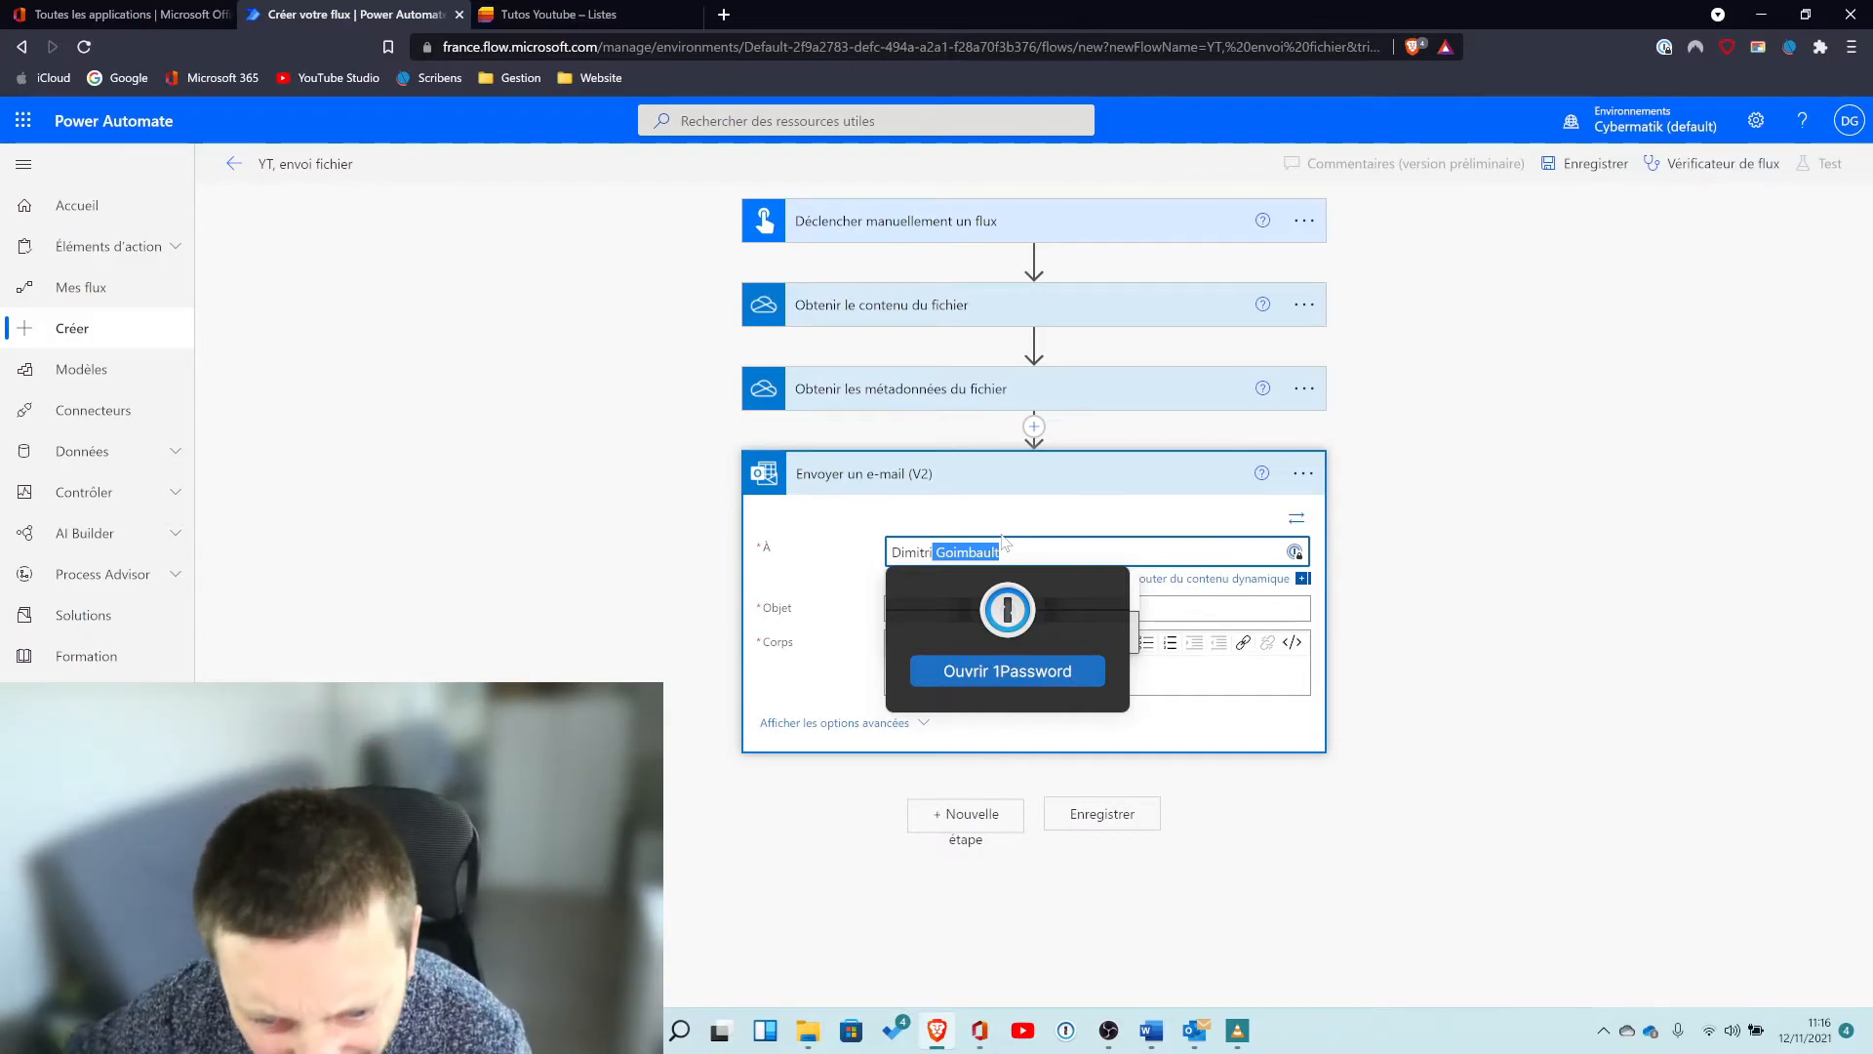
click(1010, 634)
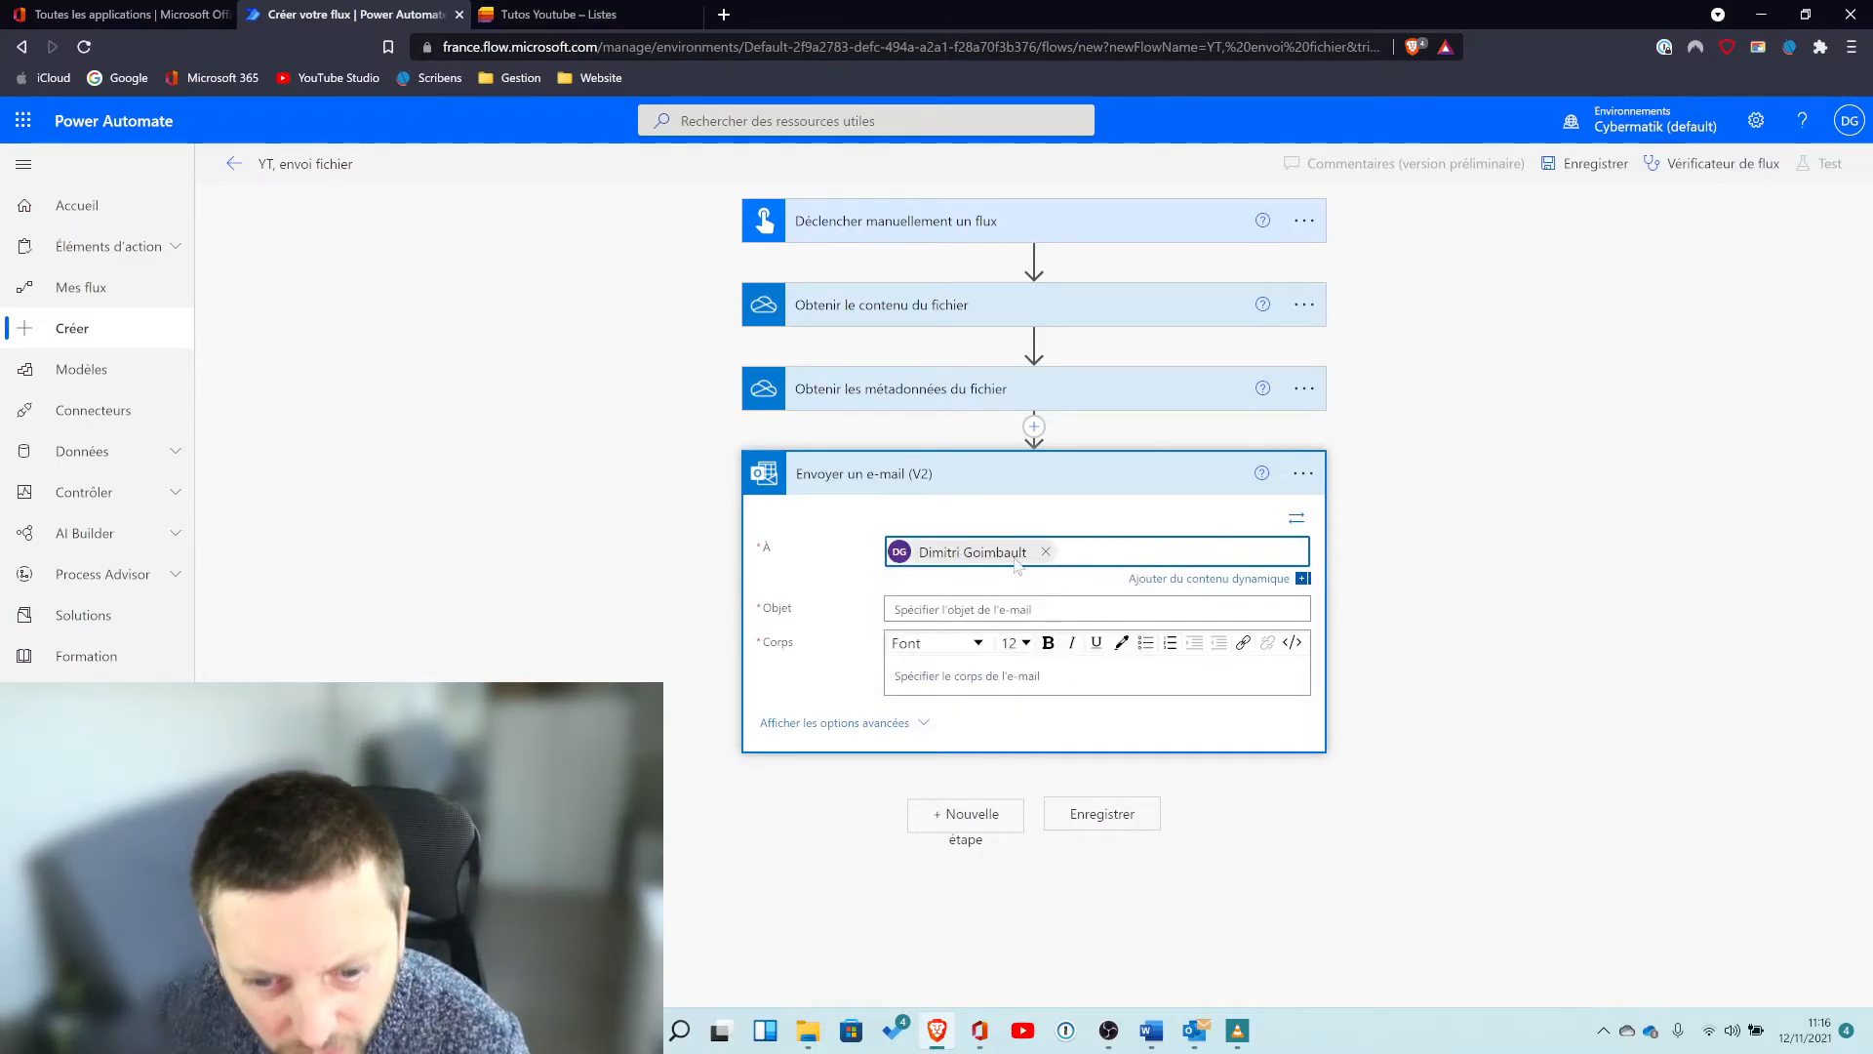
Set the subject to "Envpoi fichier" and the body to "Le fichier, comme d'habitude.".
click(1063, 608)
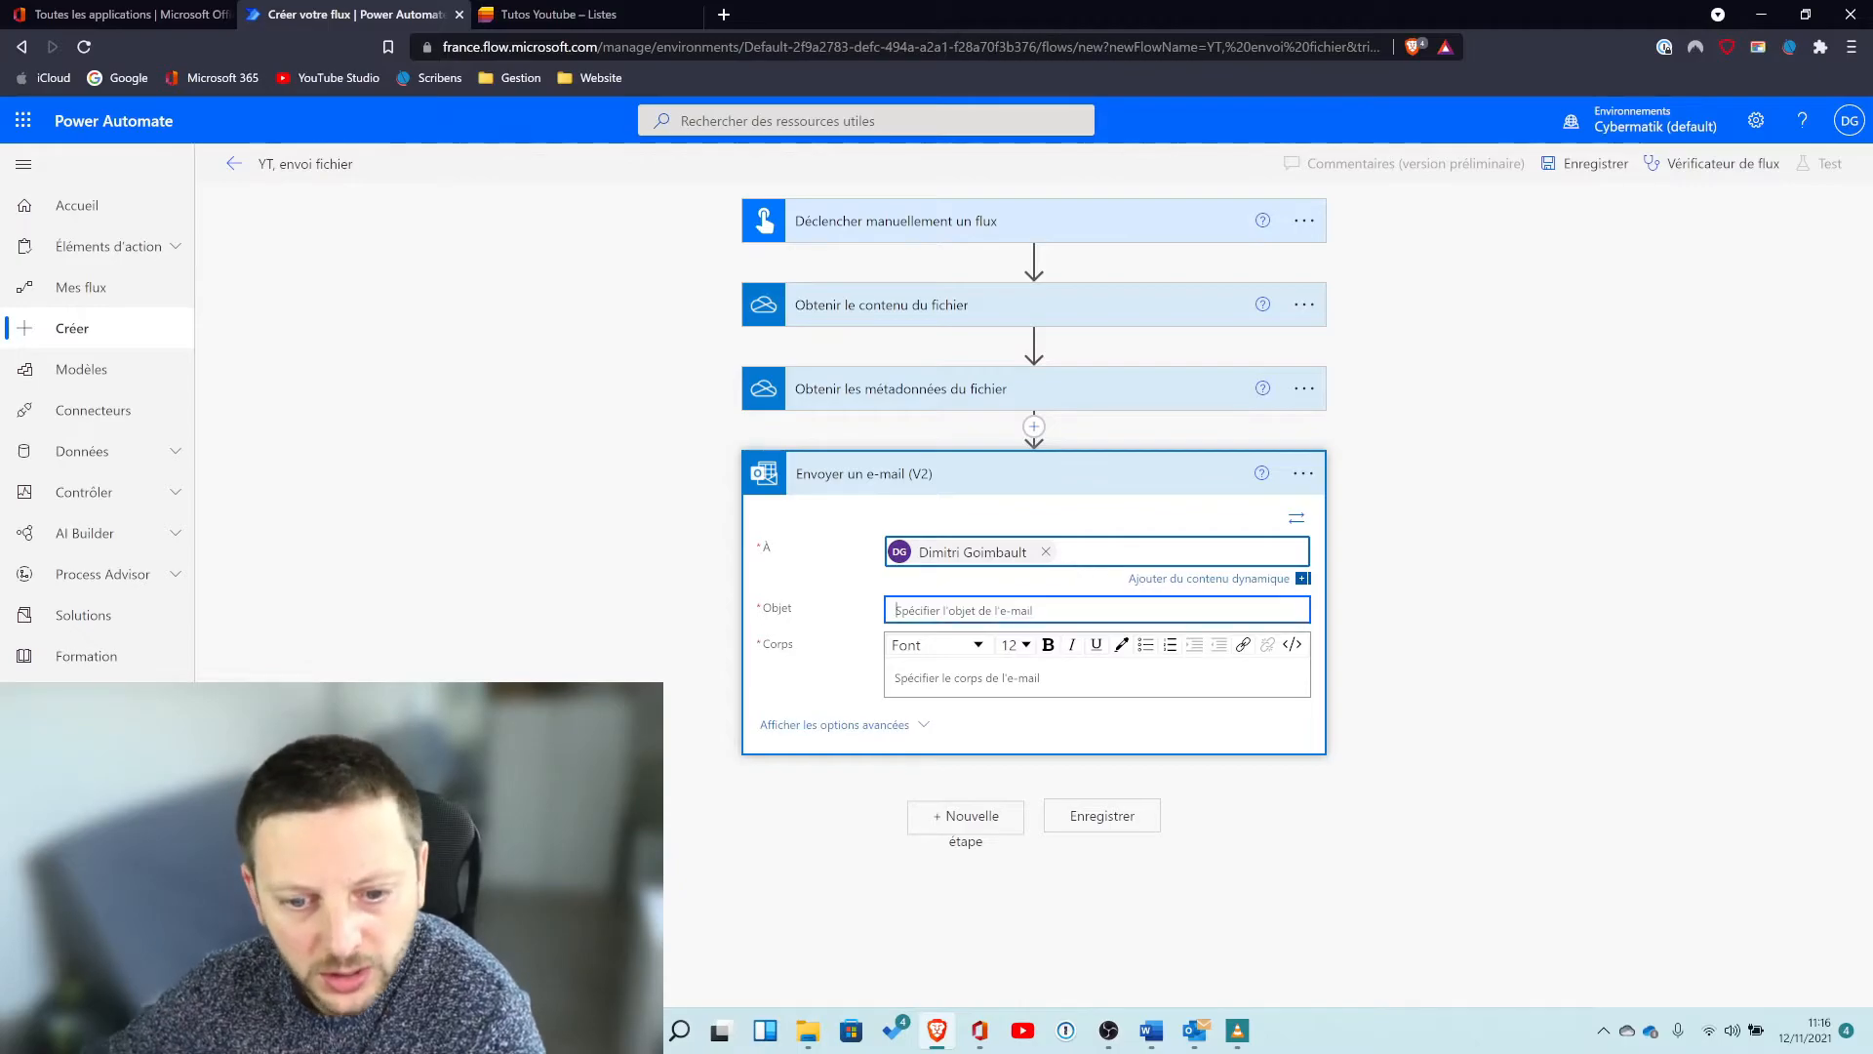
text(Envpoi)
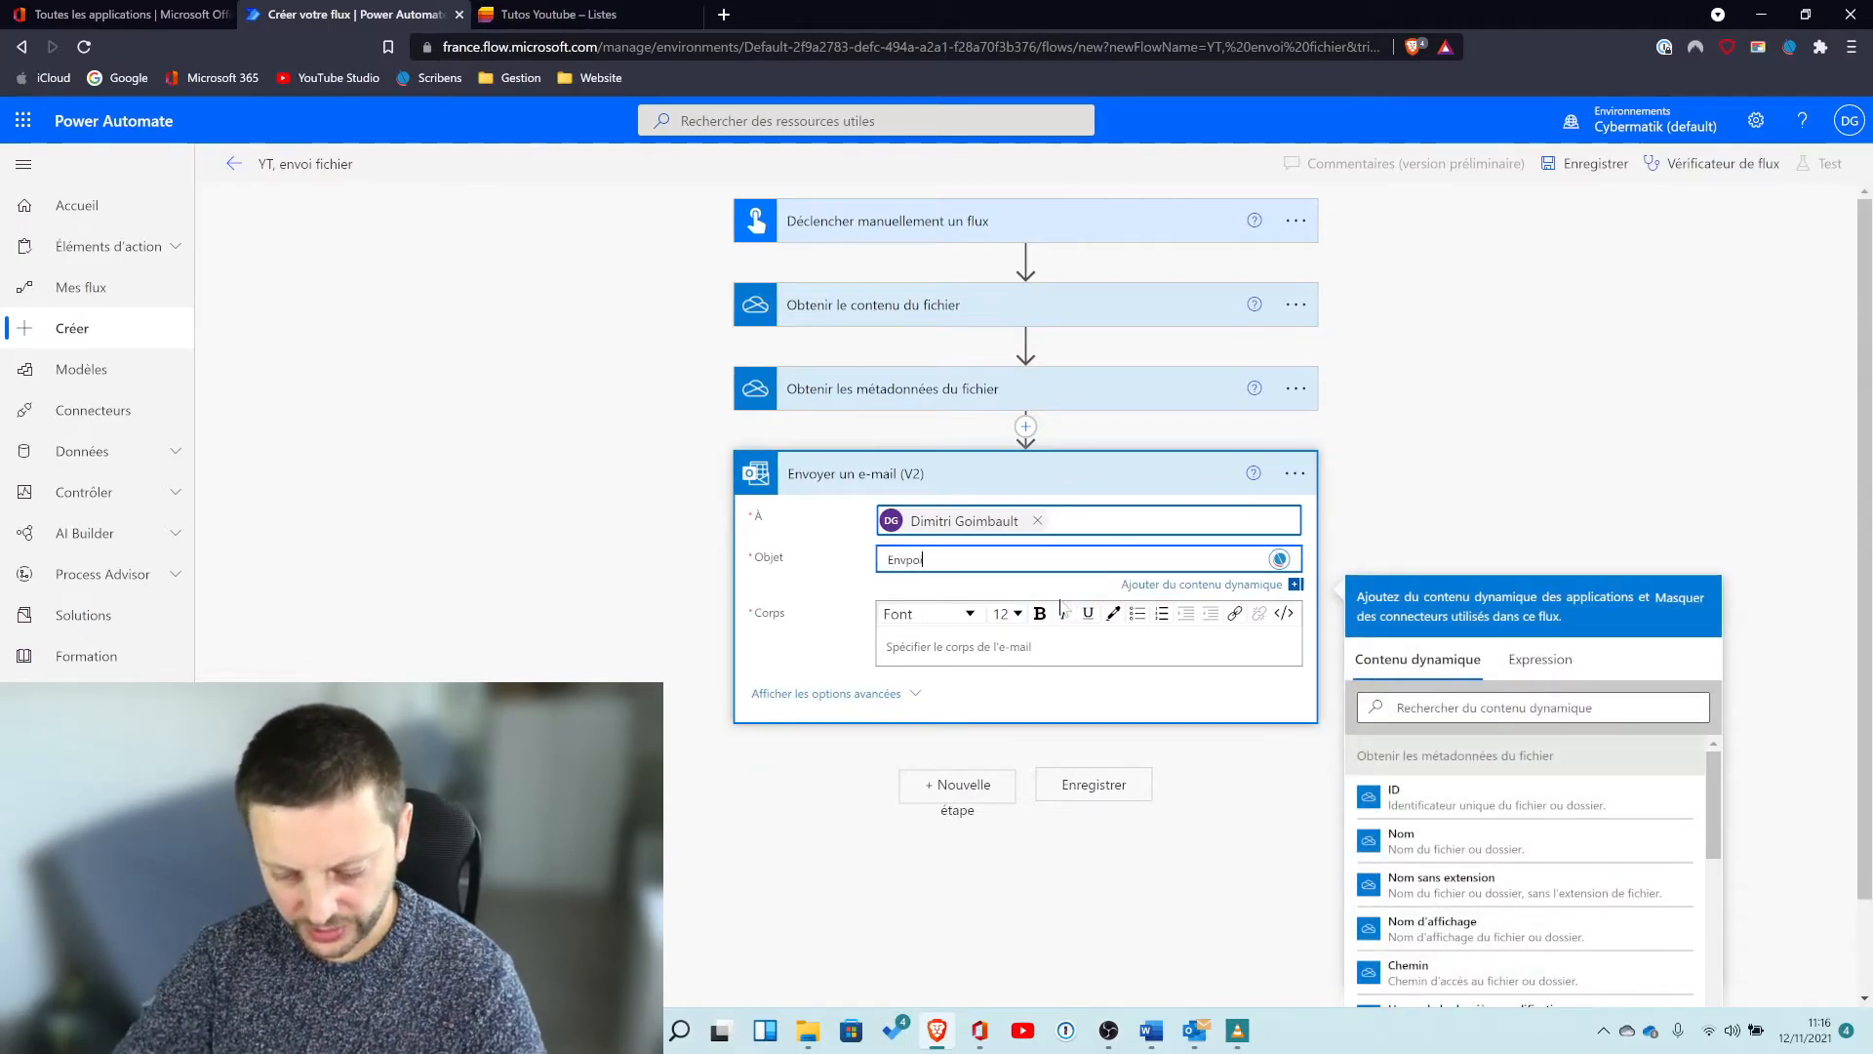
text( fichier)
click(1029, 656)
text(Le fichier, comme d'habitude.)
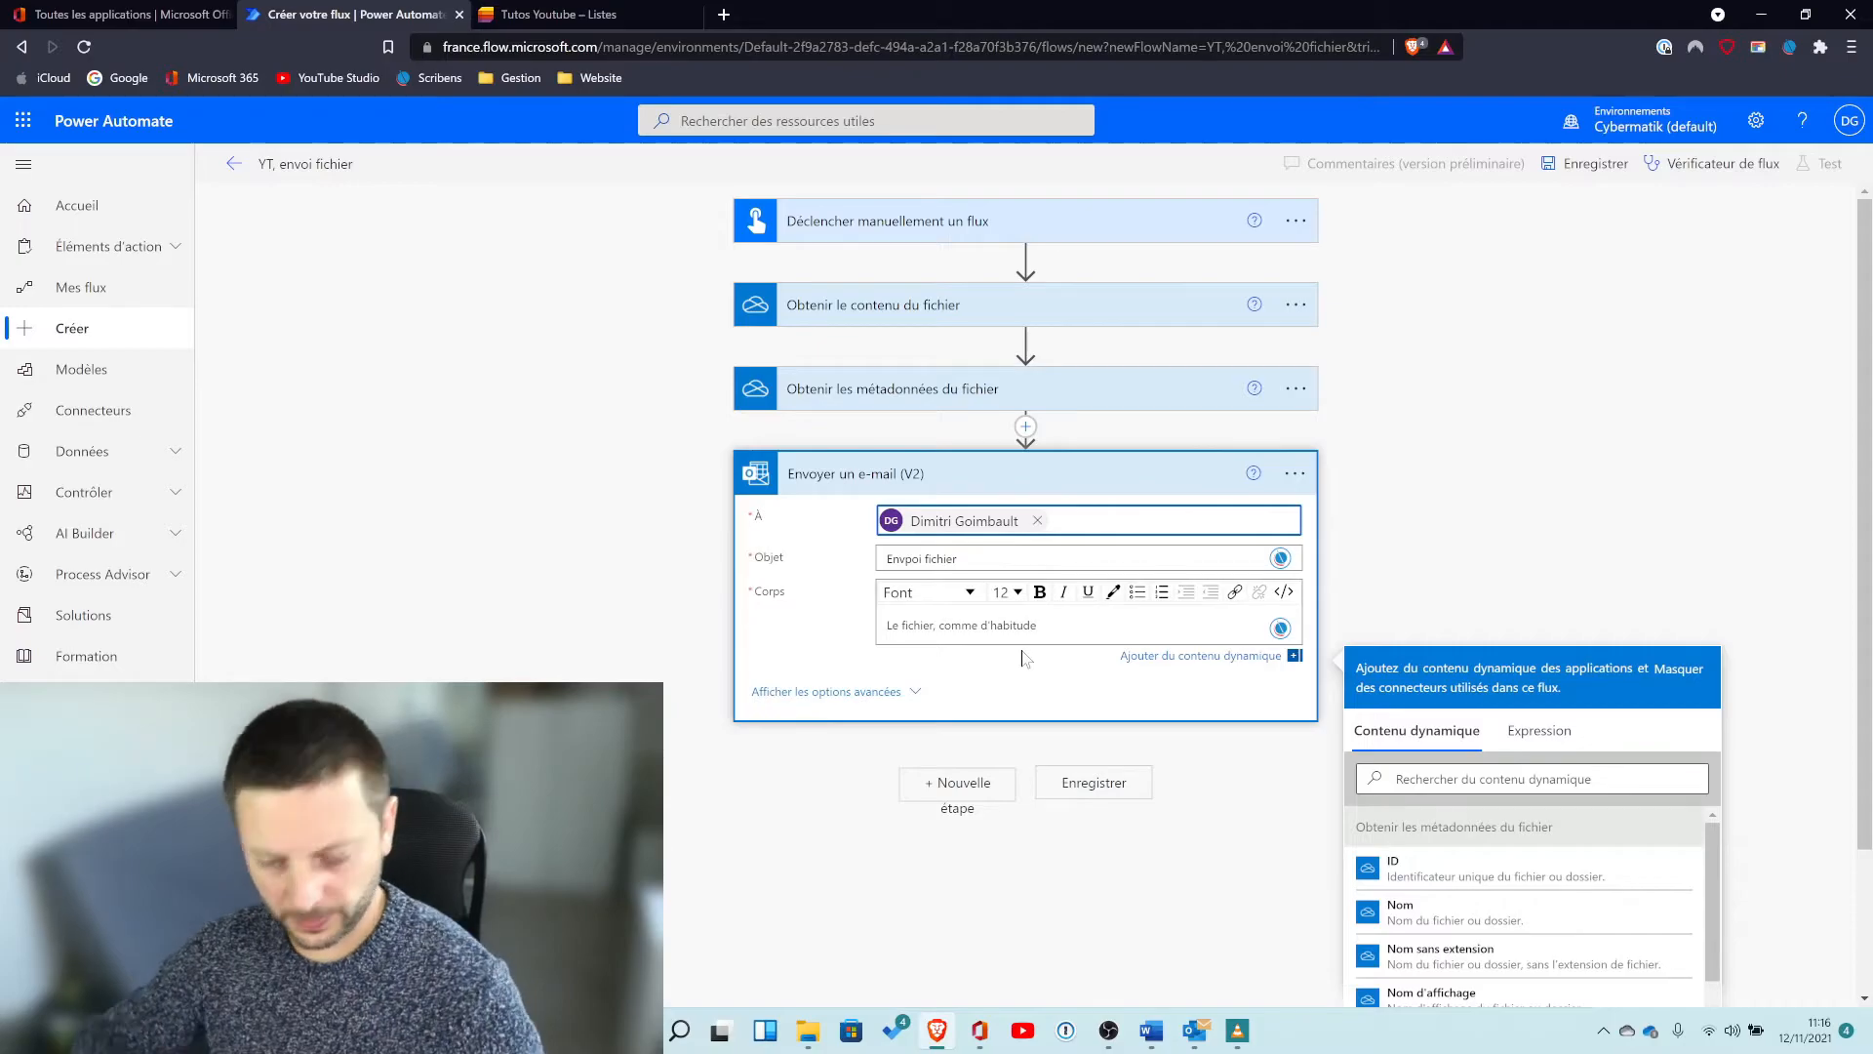
Show the advanced options and set the attachment name to the metadata's dynamic Nom value.
click(874, 699)
scroll(953, 782, down, 2)
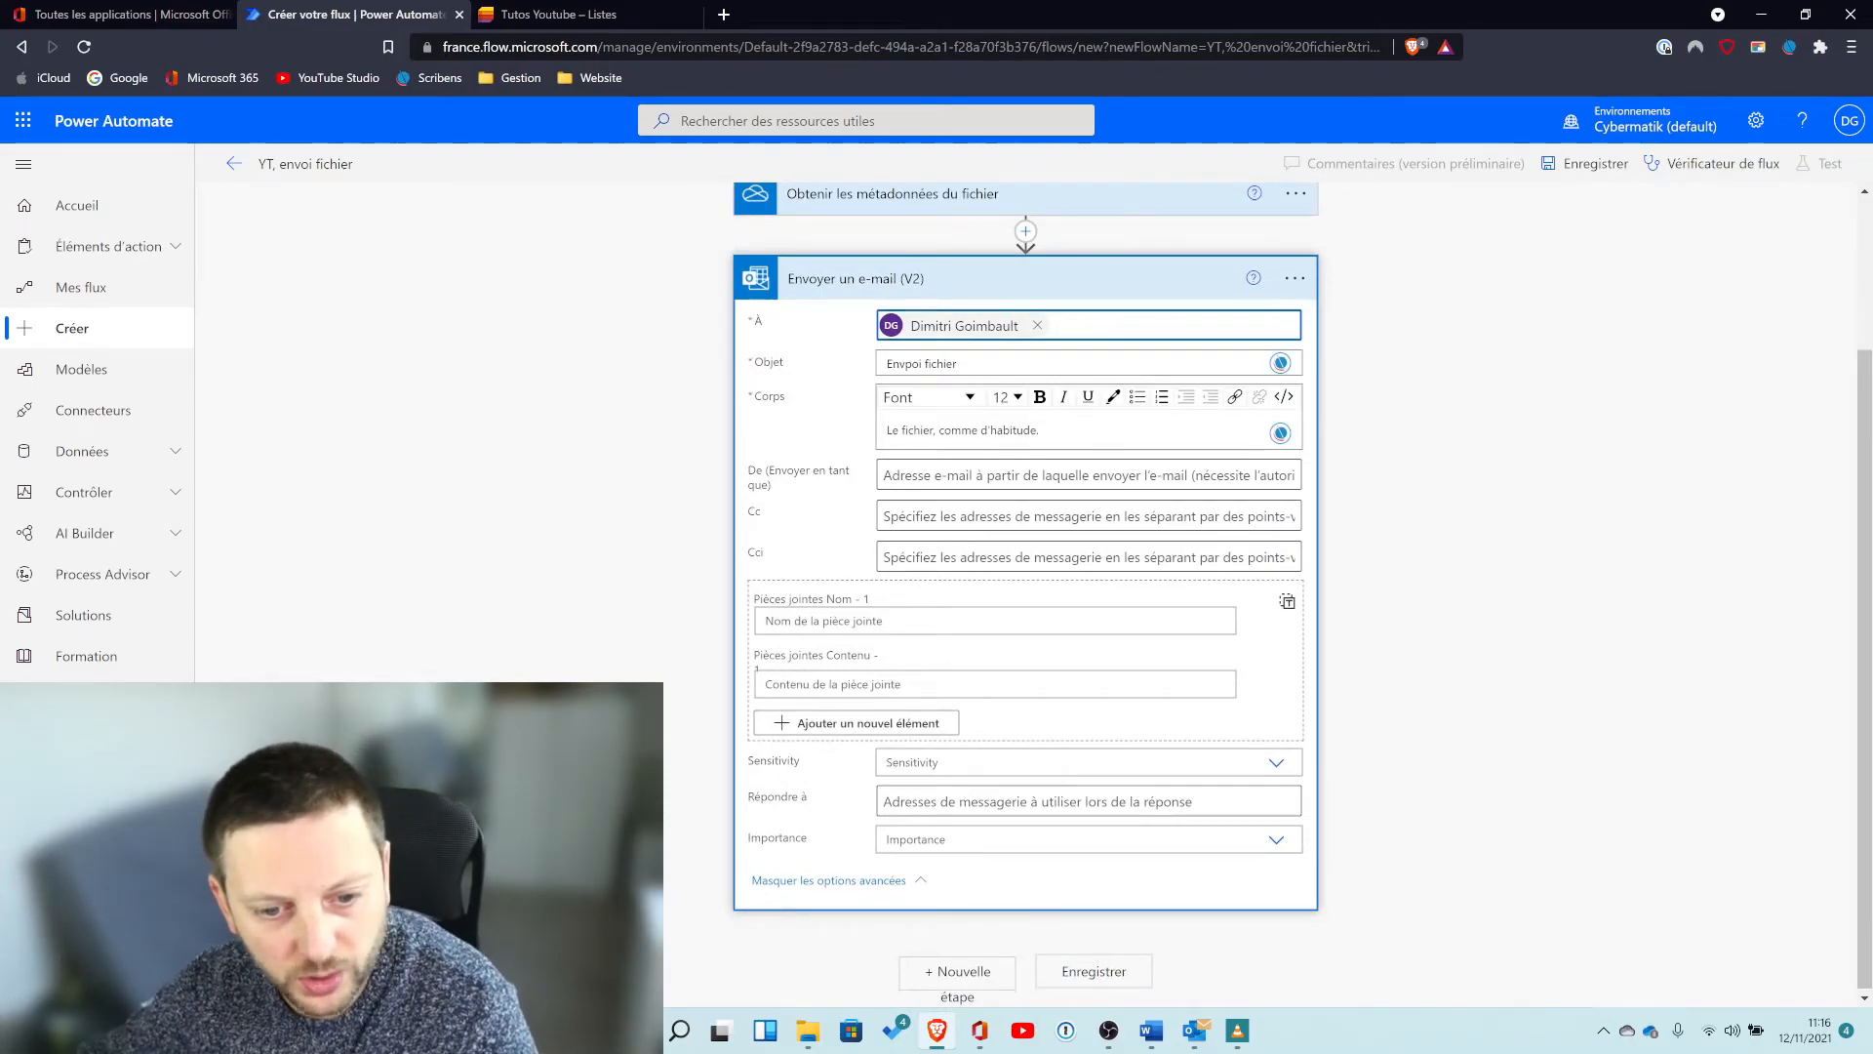
click(905, 621)
scroll(1670, 810, down, 2)
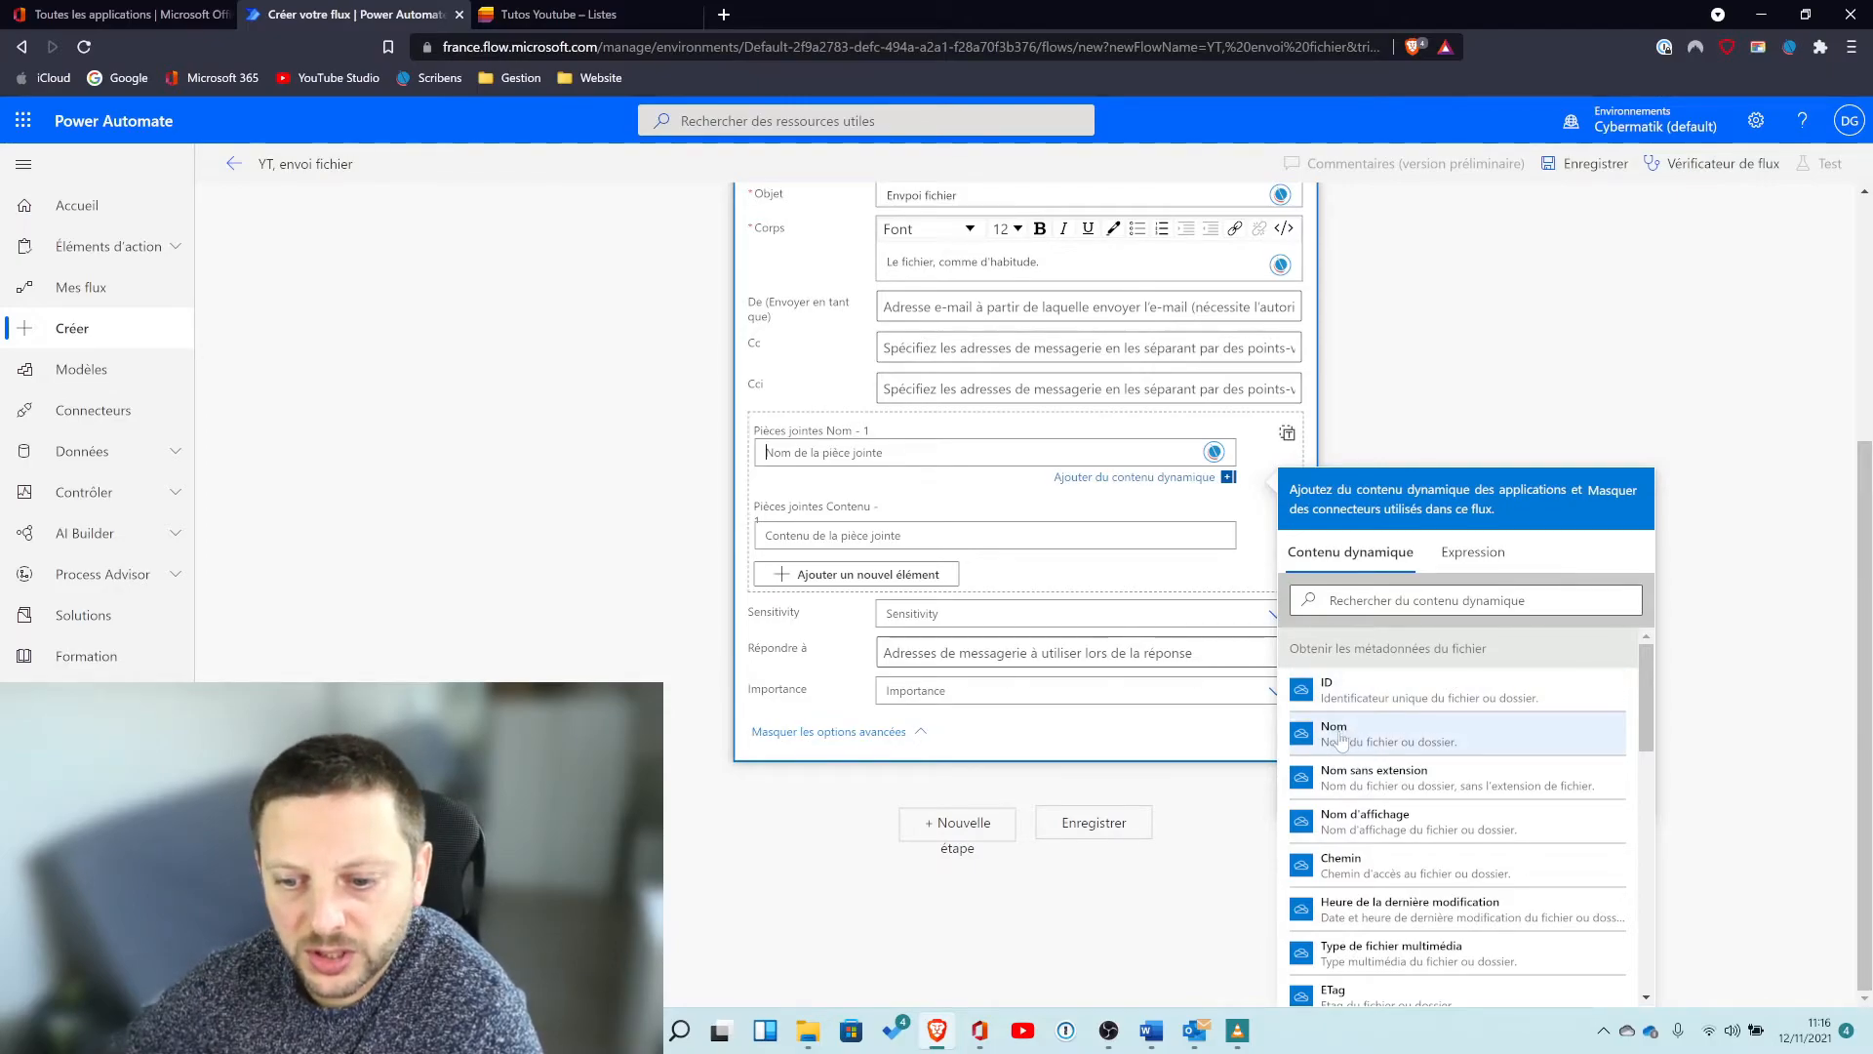
click(1403, 732)
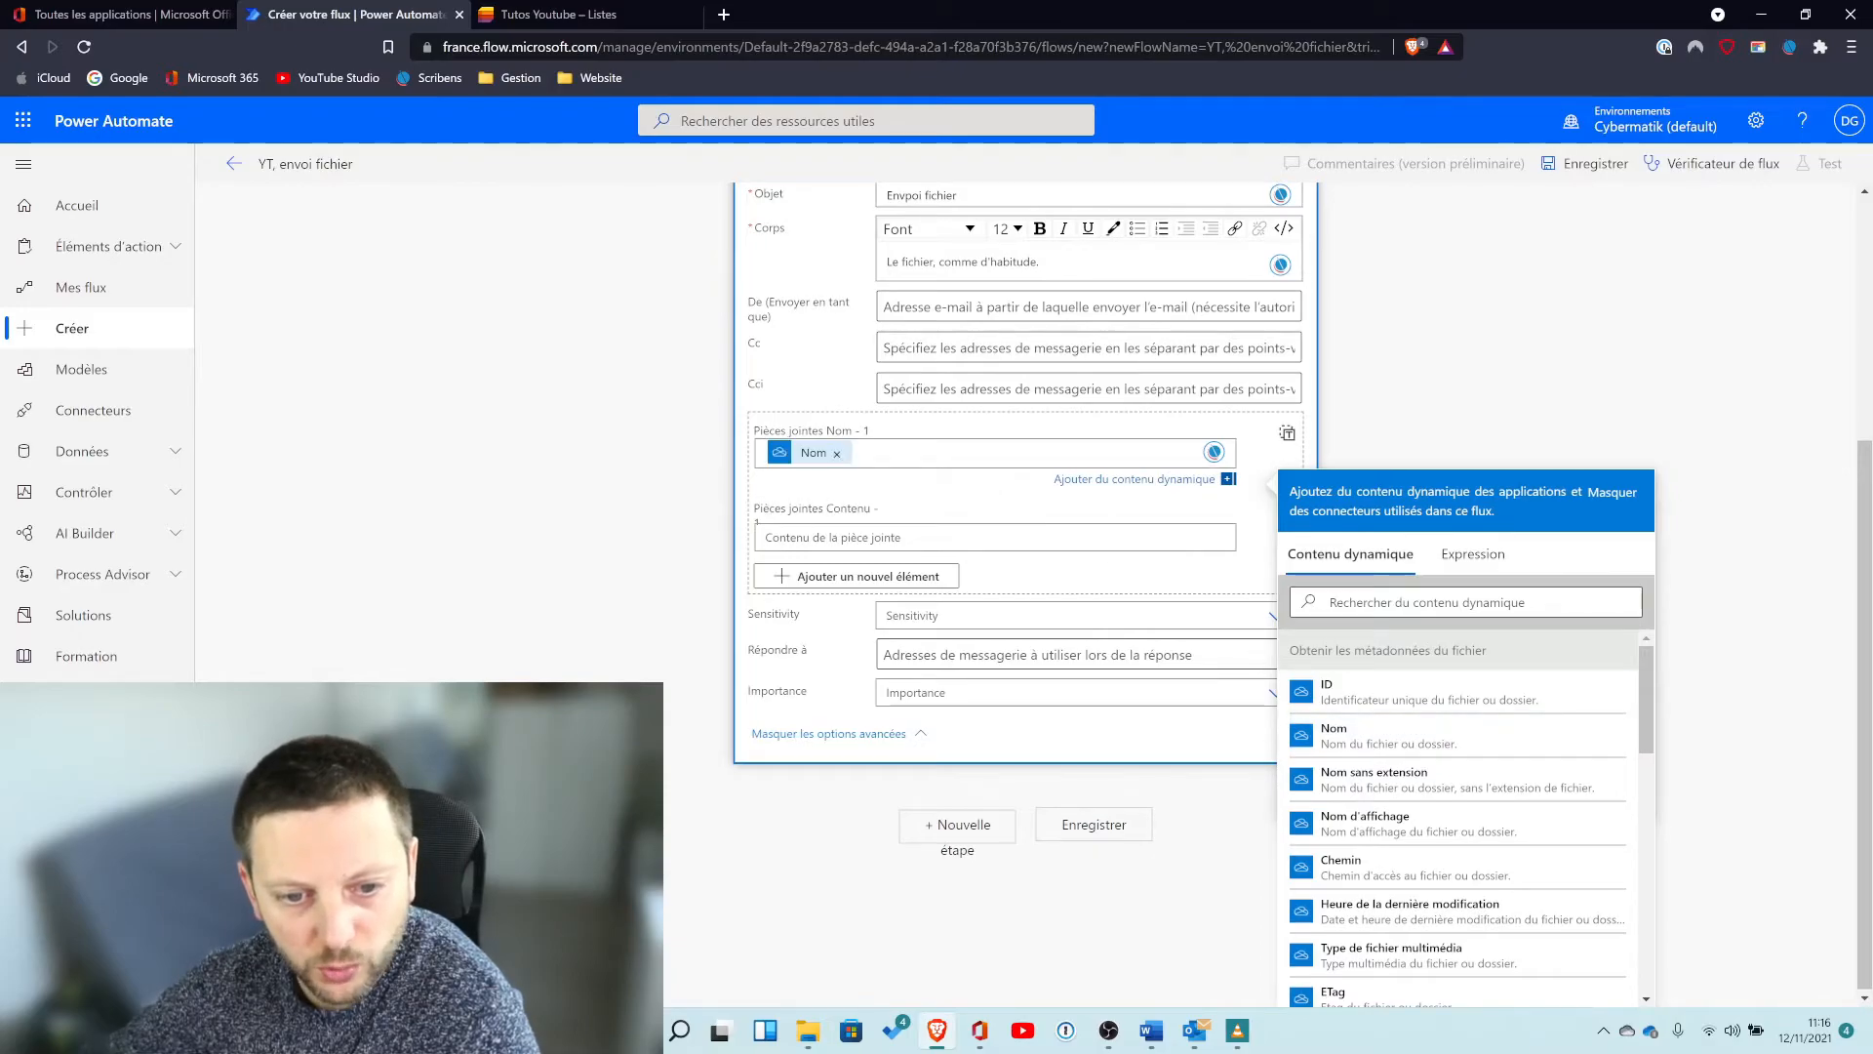
Set the attachment content to the dynamic "Contenu du fichier" value from the get file content action.
click(923, 538)
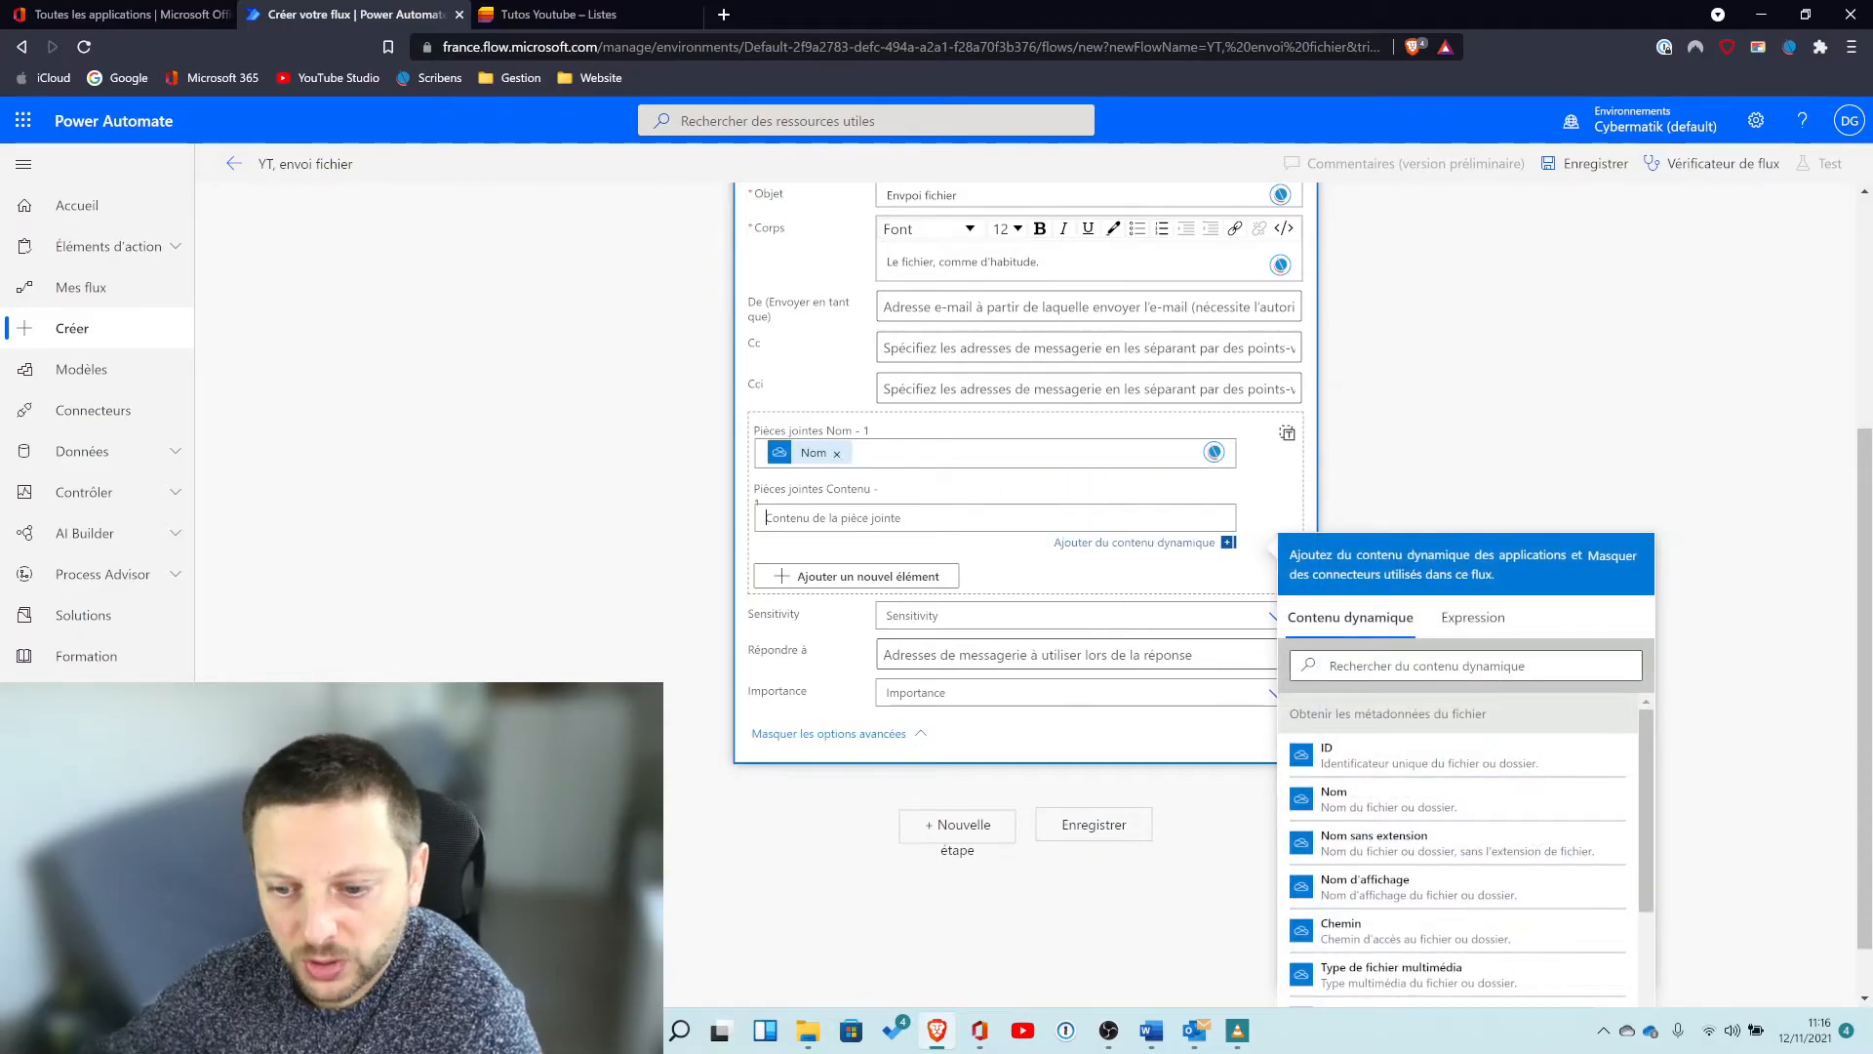
scroll(1464, 749, down, 2)
scroll(1468, 751, down, 1)
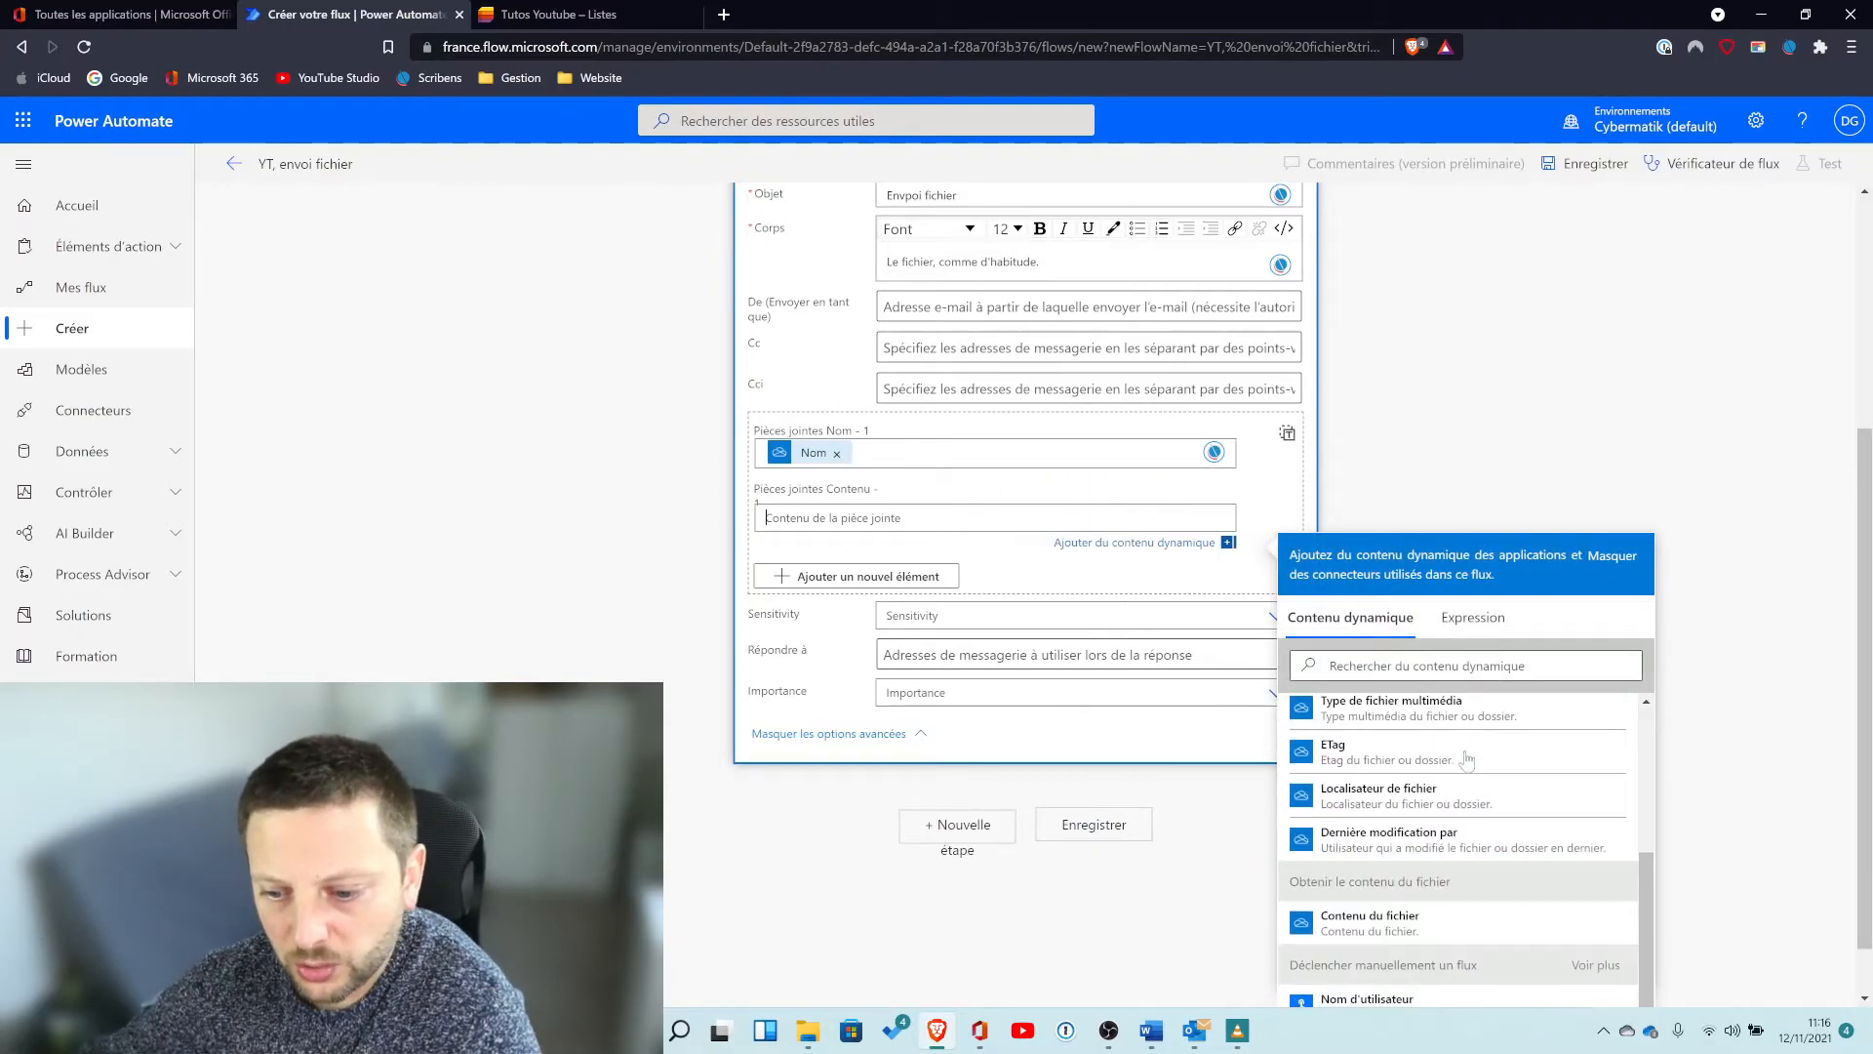
click(1394, 925)
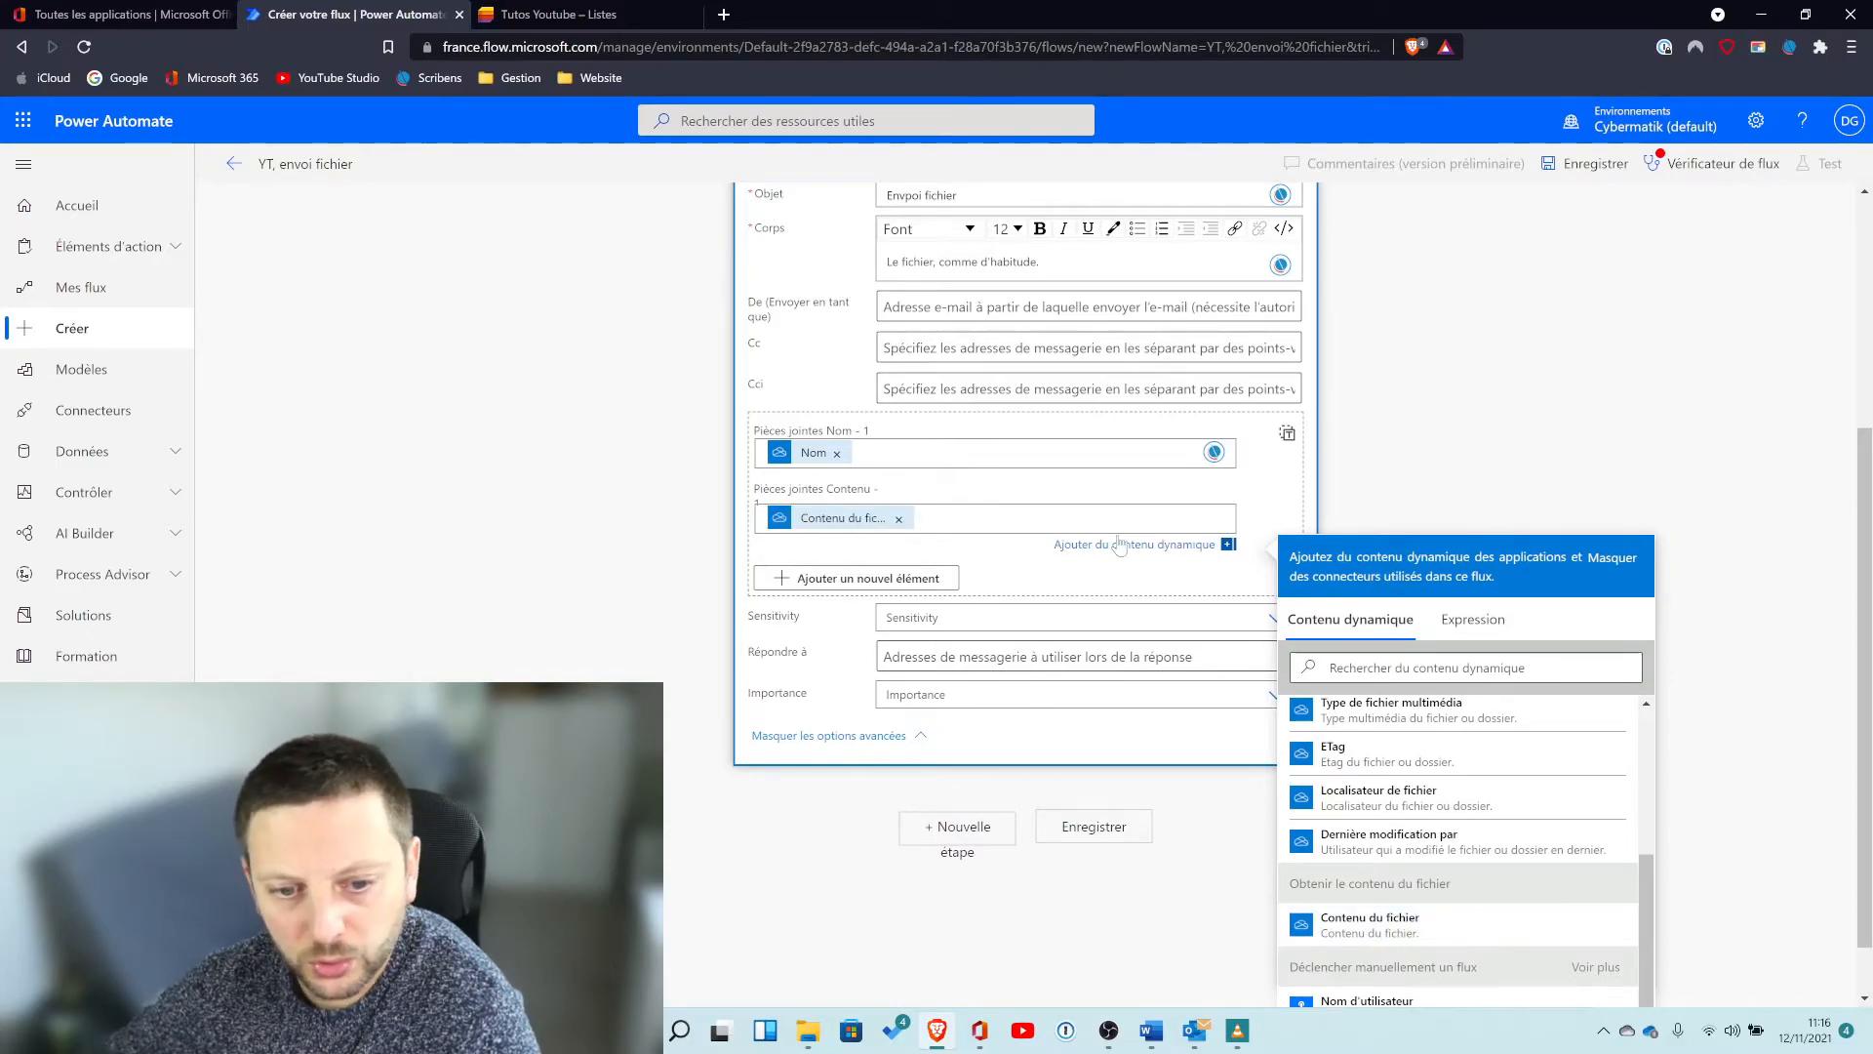
Collapse the email action, save the flow and review it in the flow checker.
scroll(928, 327, up, 4)
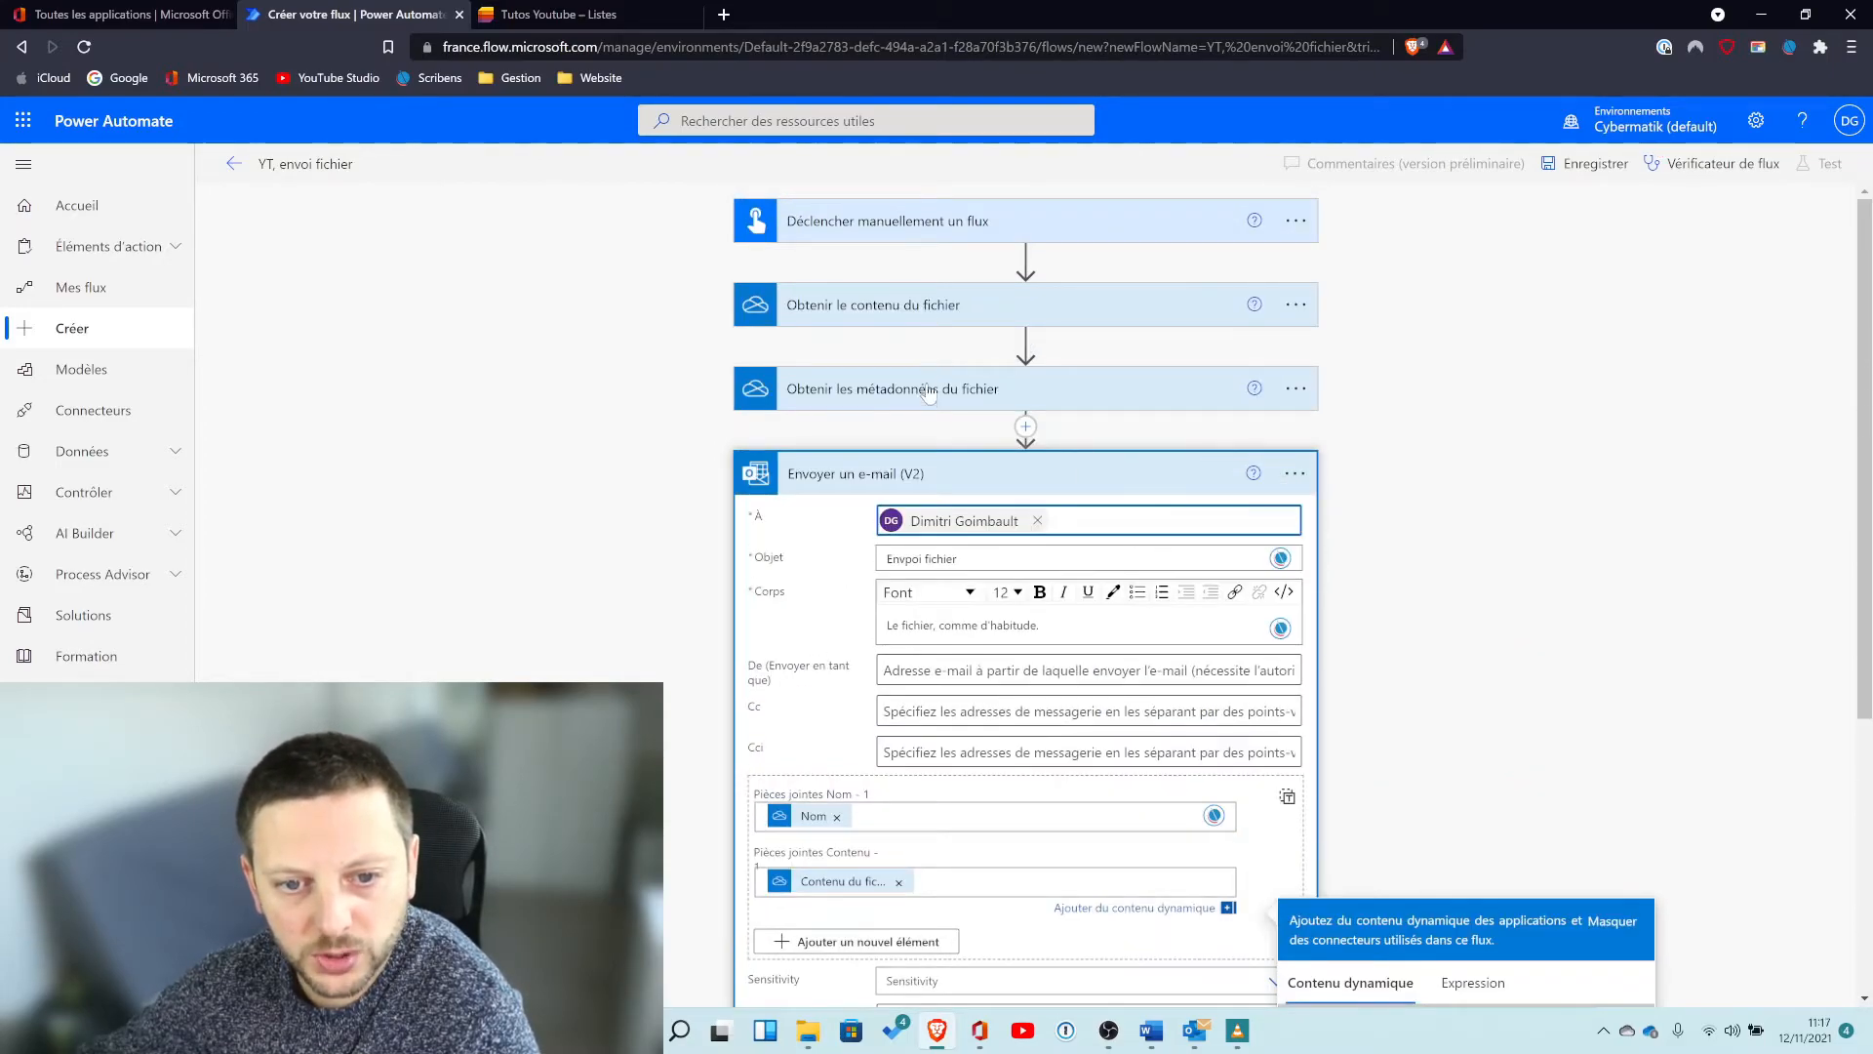
scroll(935, 400, down, 2)
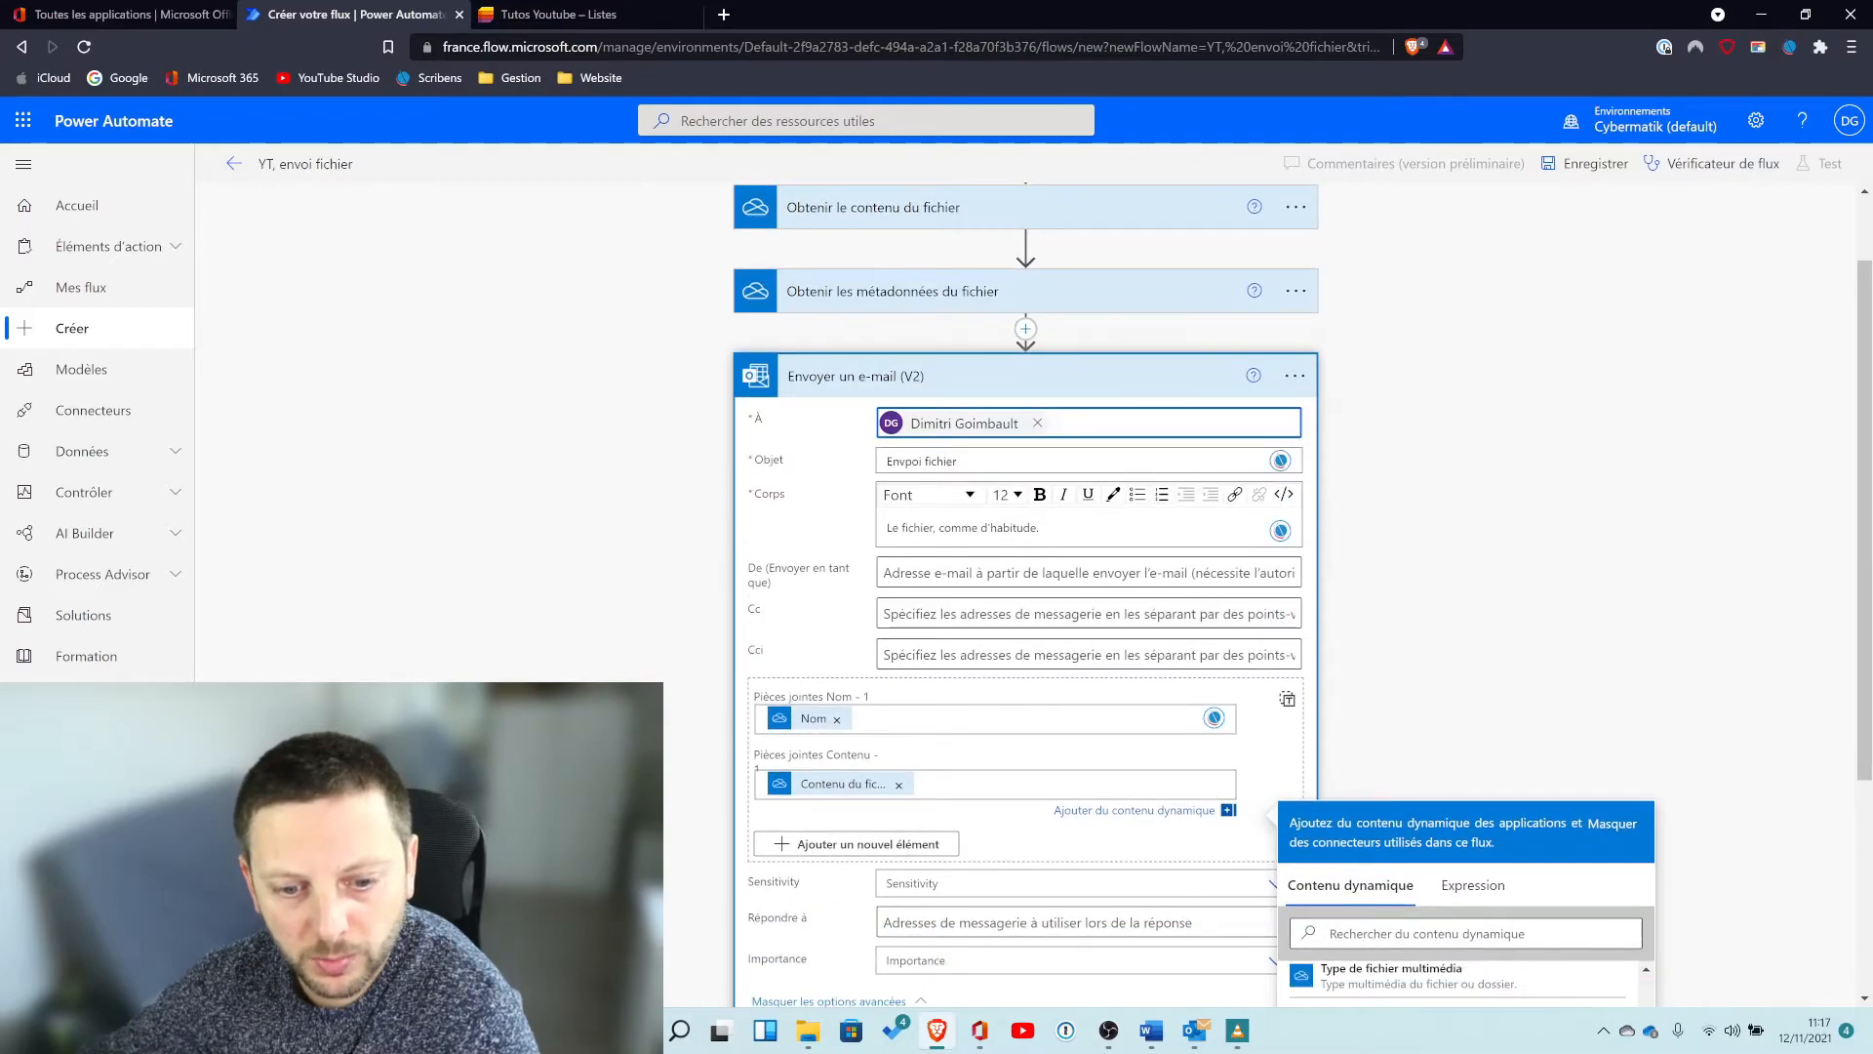
click(1130, 380)
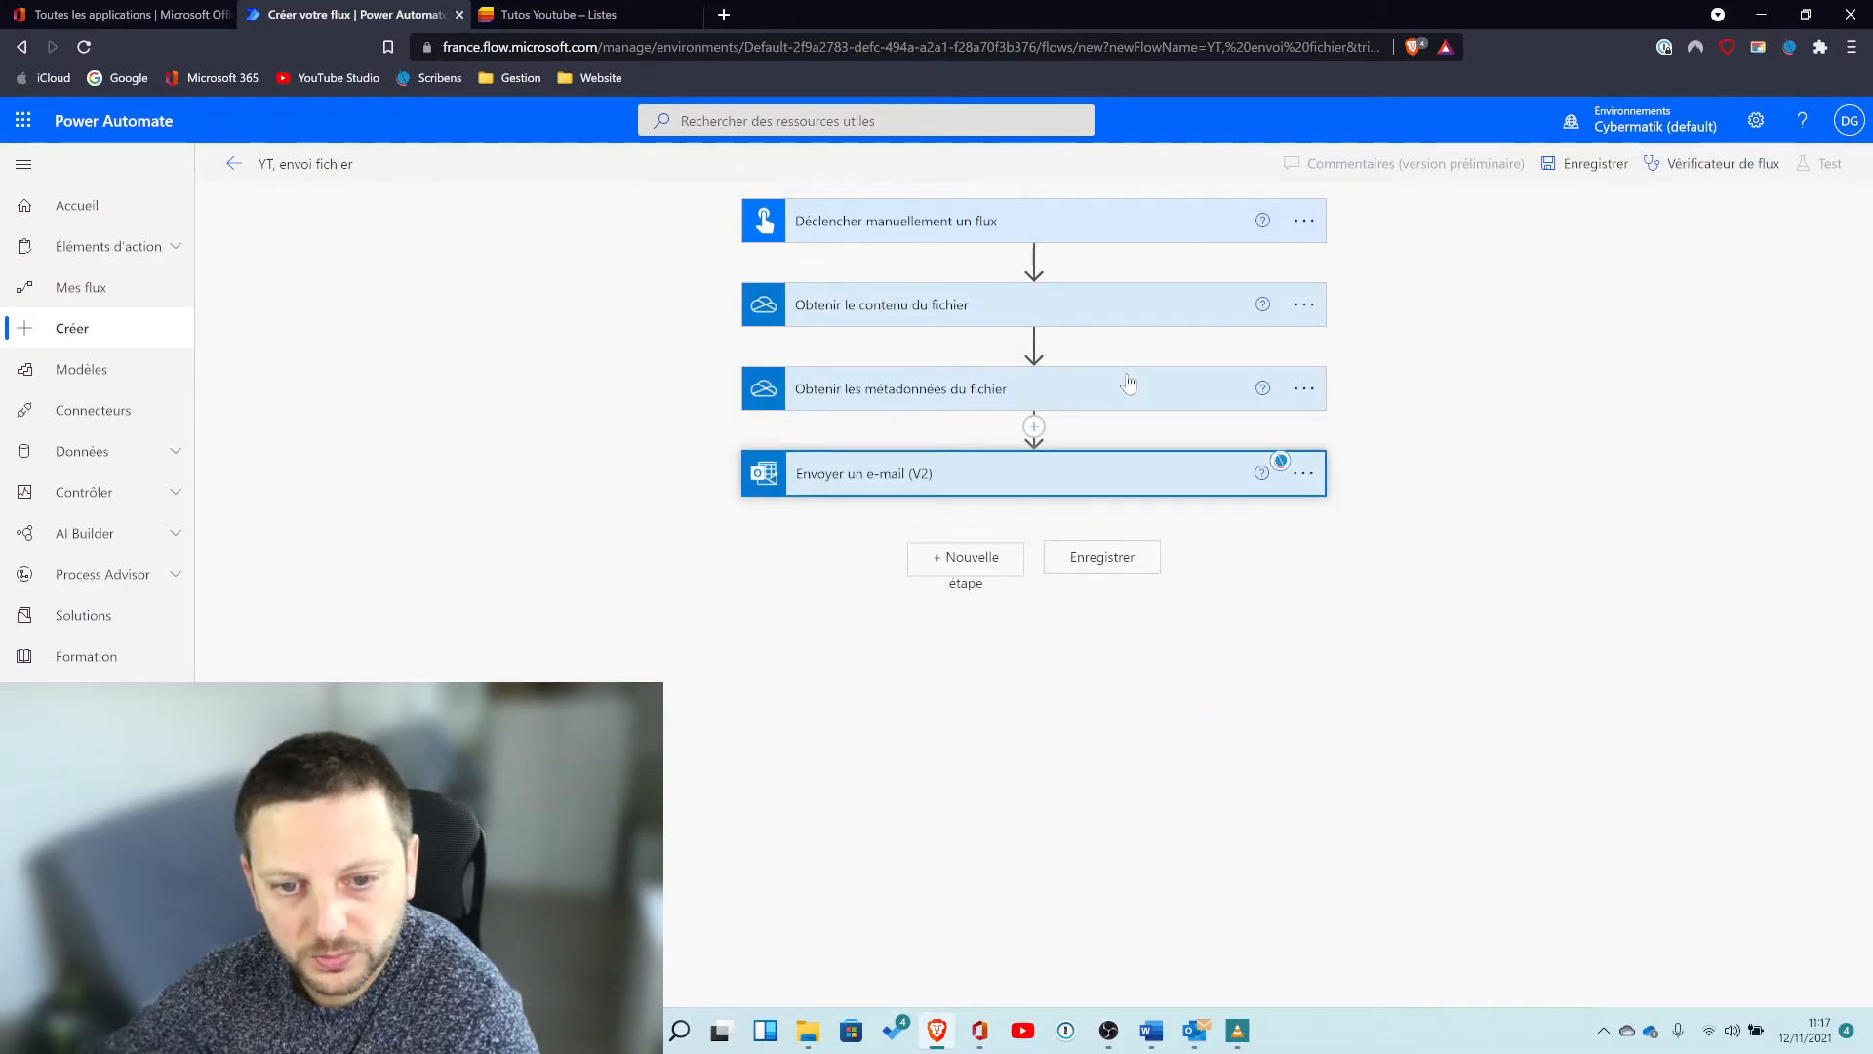
click(1088, 562)
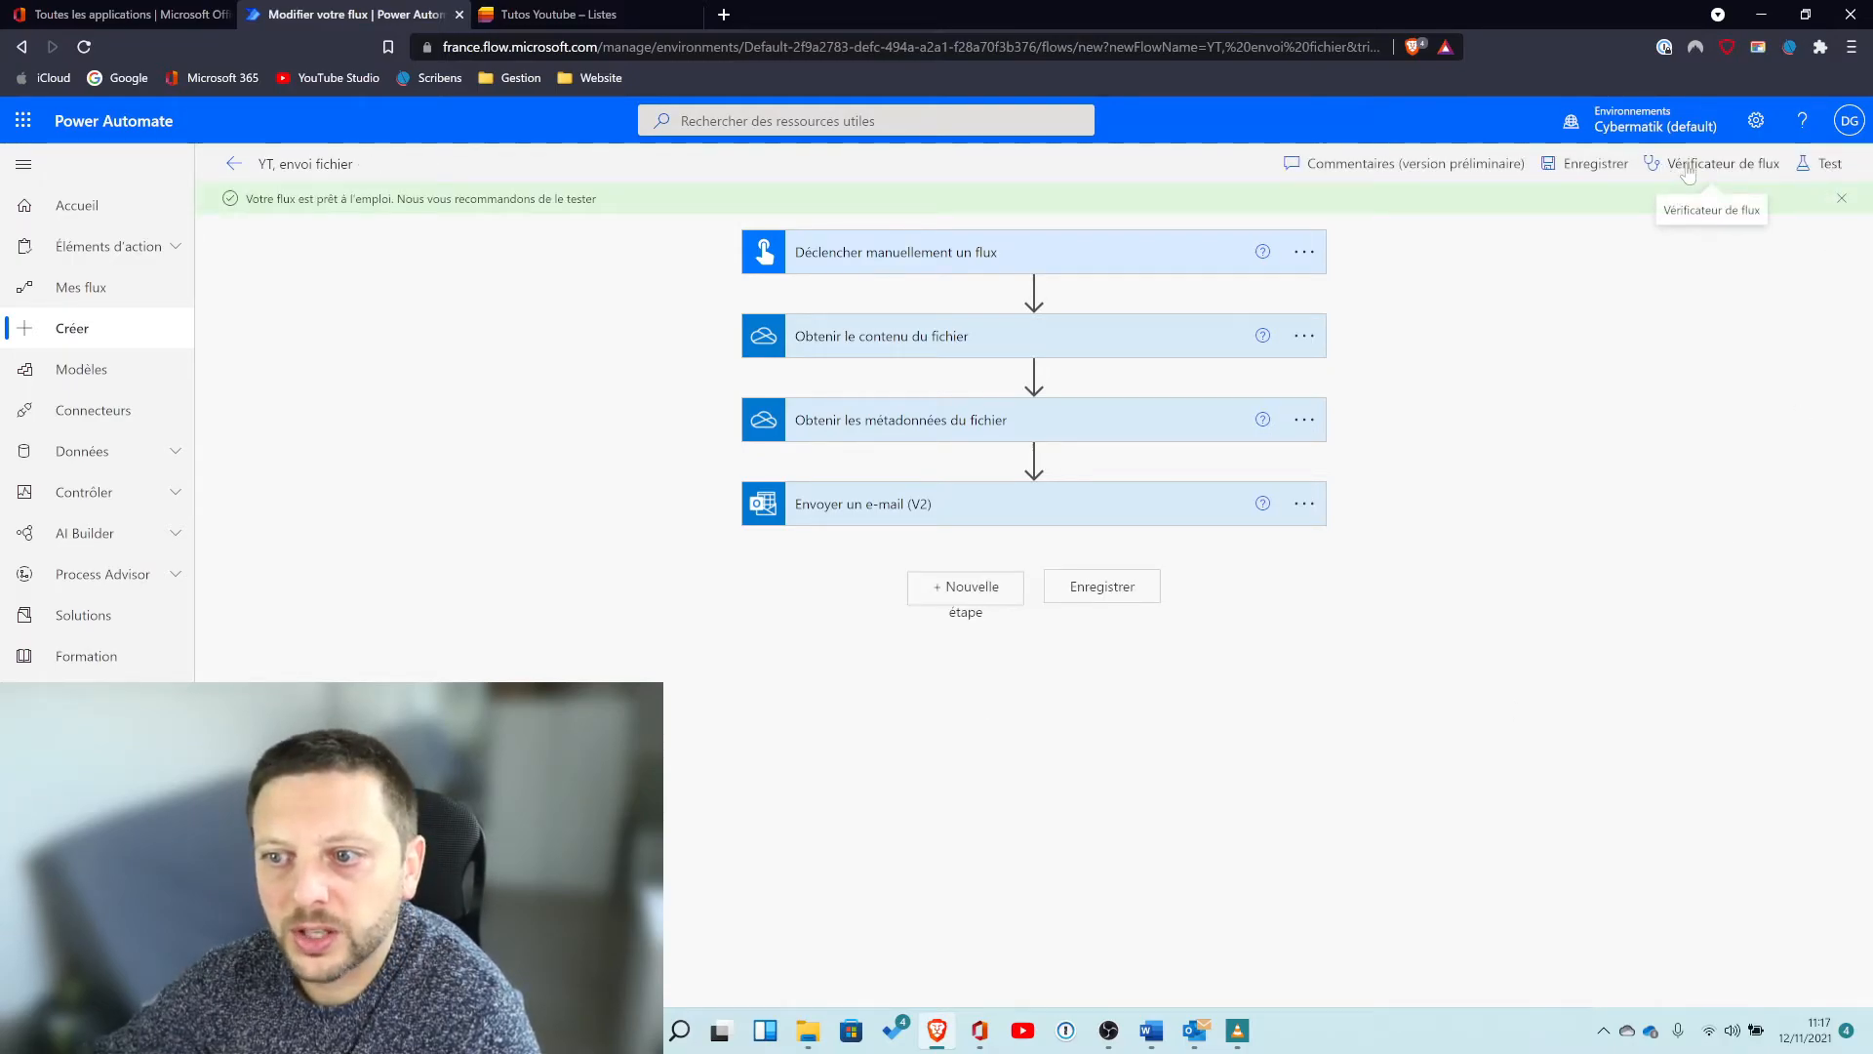
click(1689, 168)
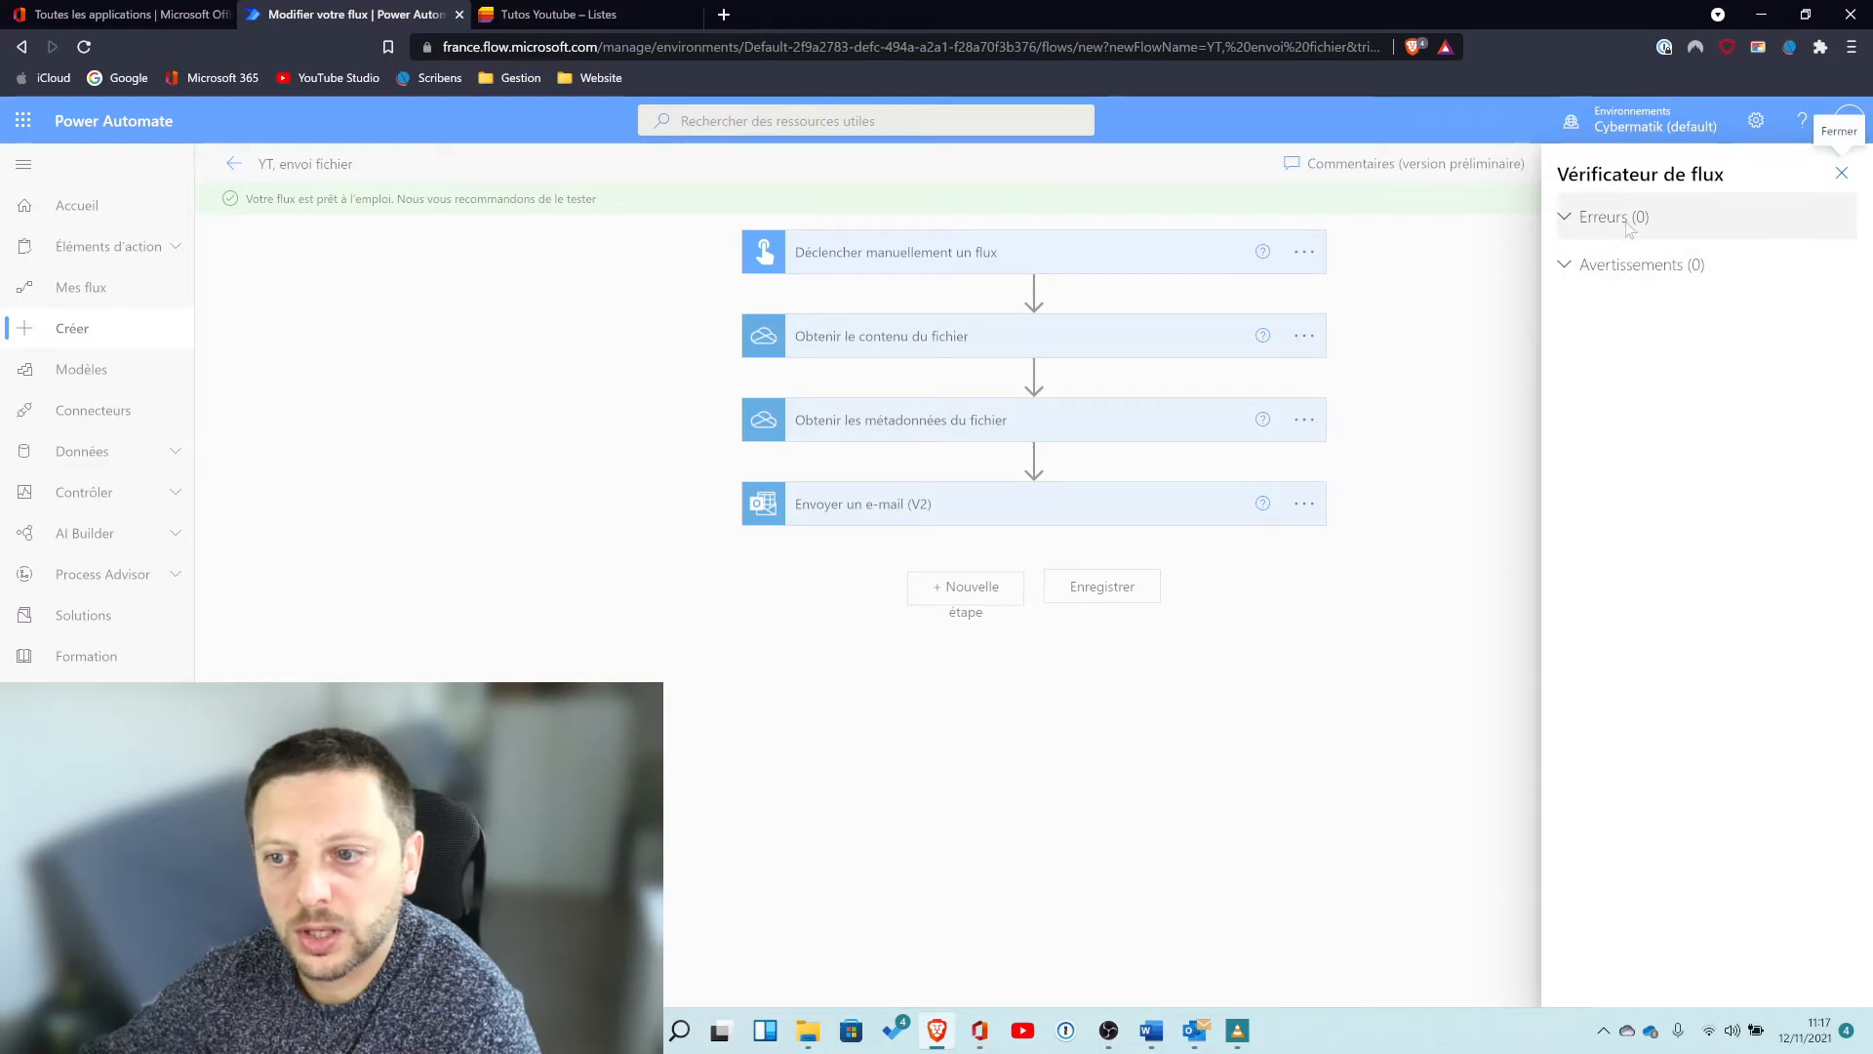
click(1841, 173)
Run a manual test of the flow, continuing with the existing OneDrive and Outlook connections.
click(1820, 163)
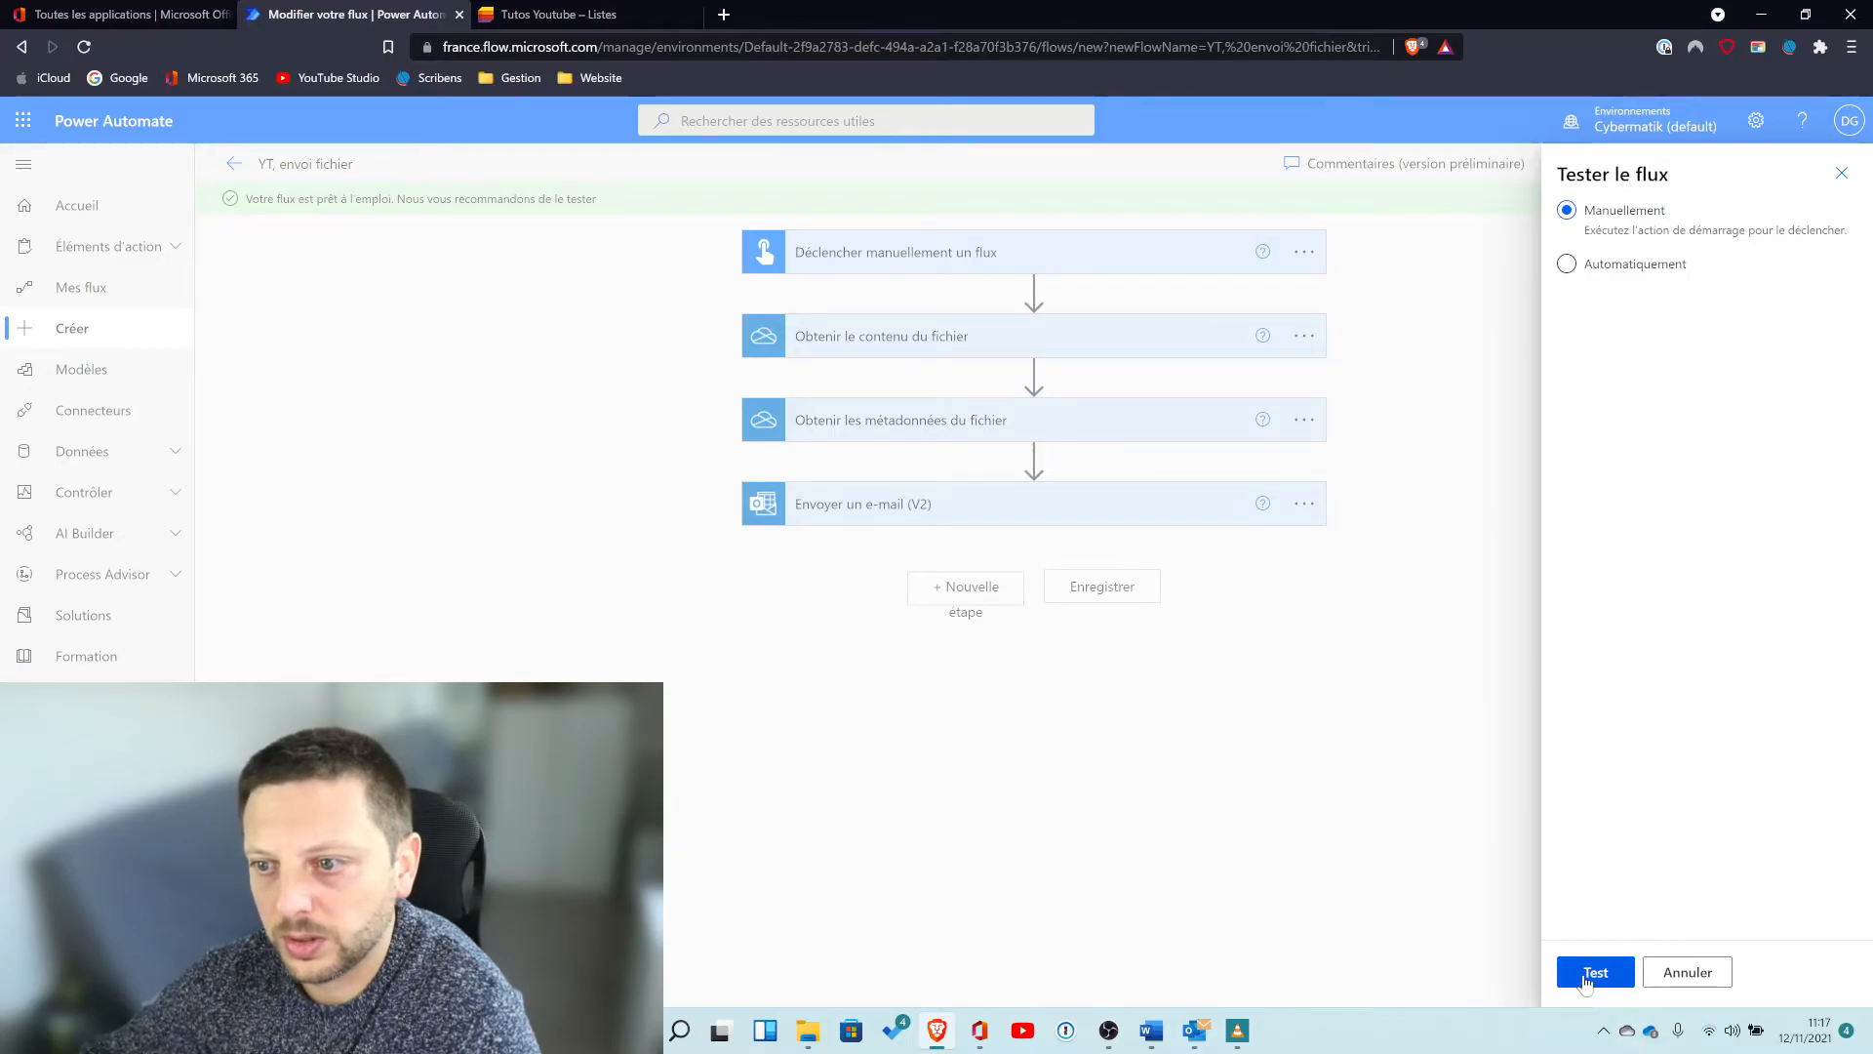
click(1594, 973)
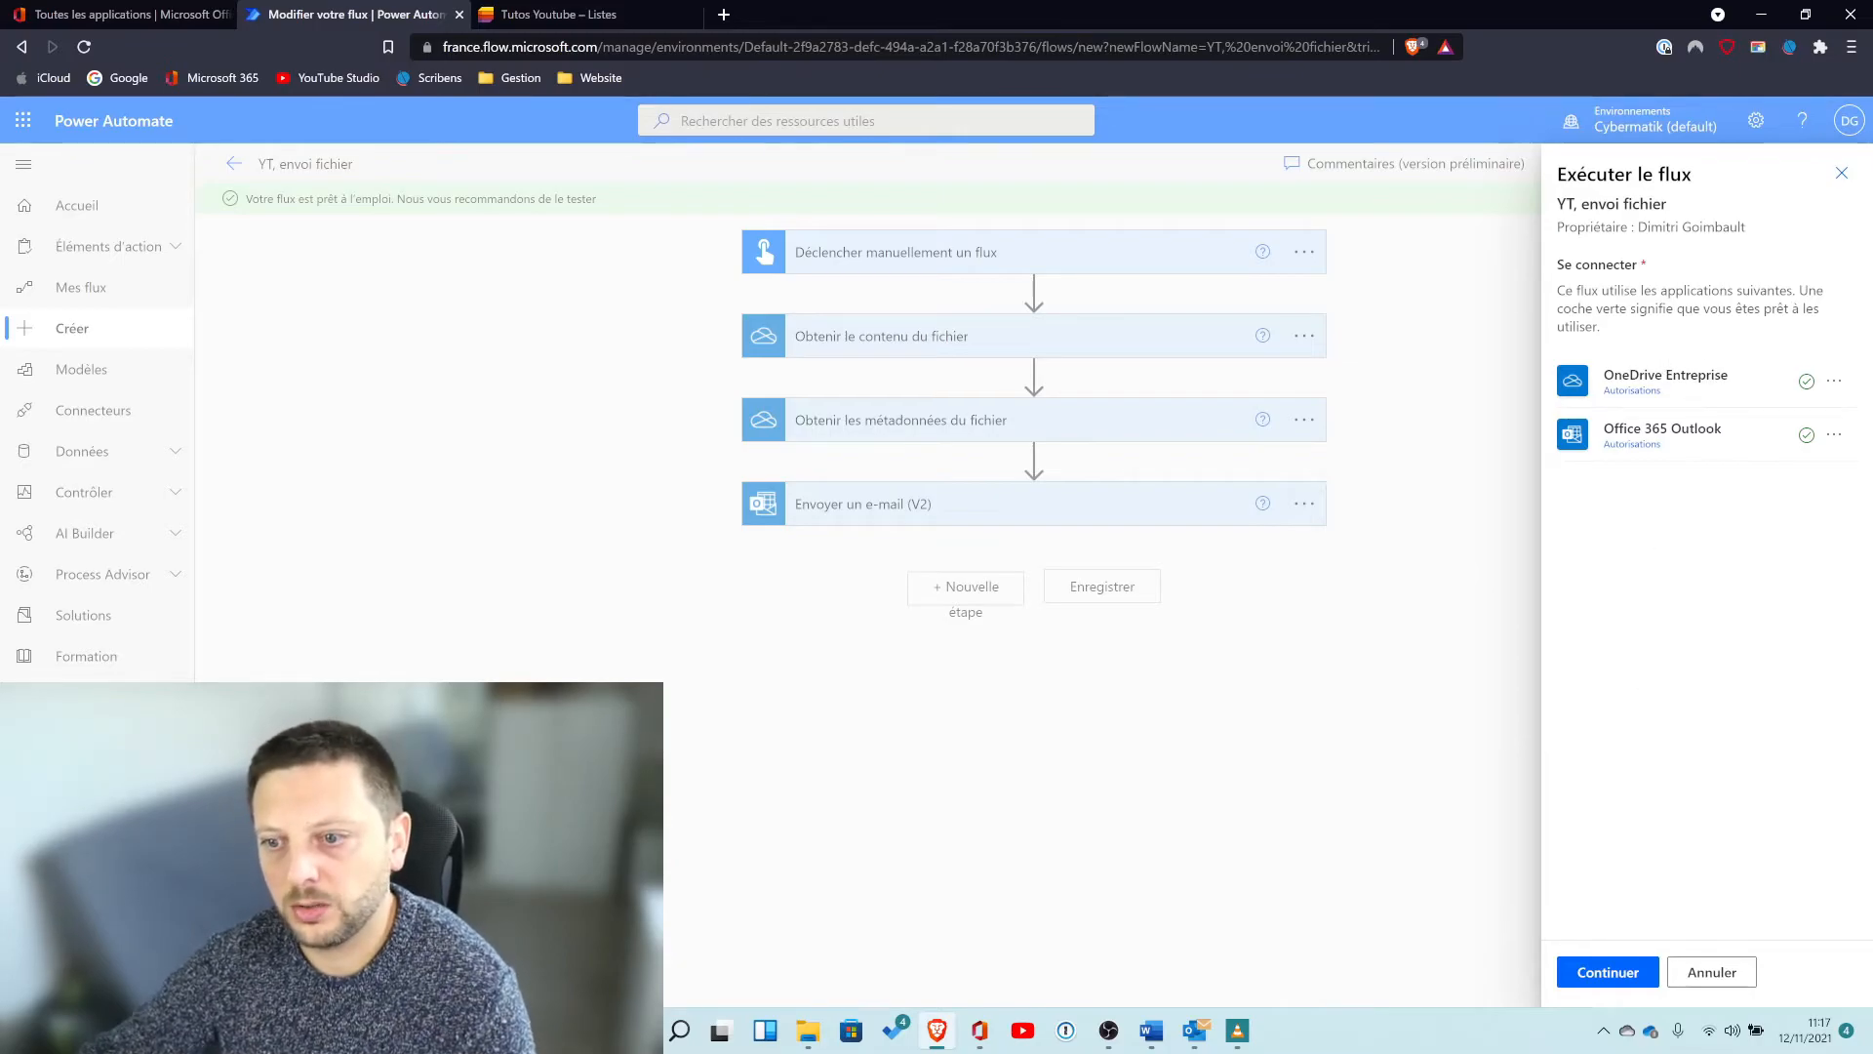
click(1628, 976)
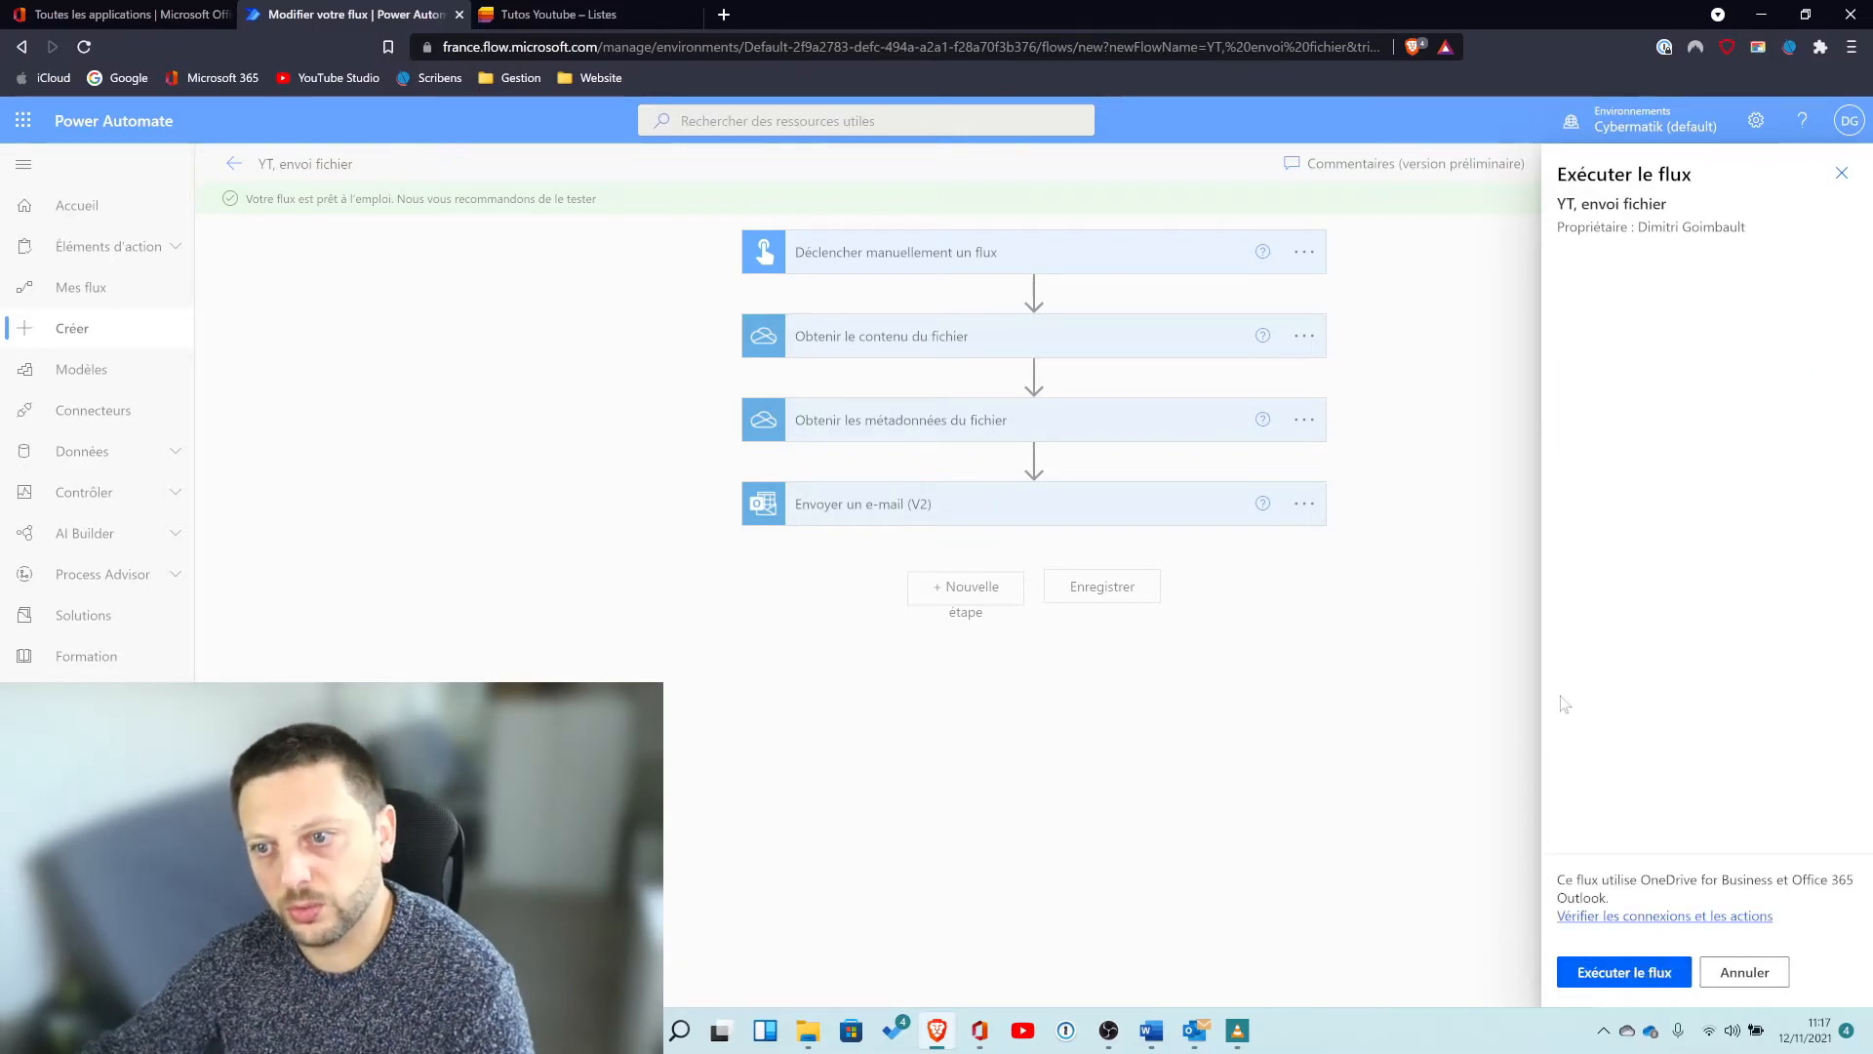
click(1623, 975)
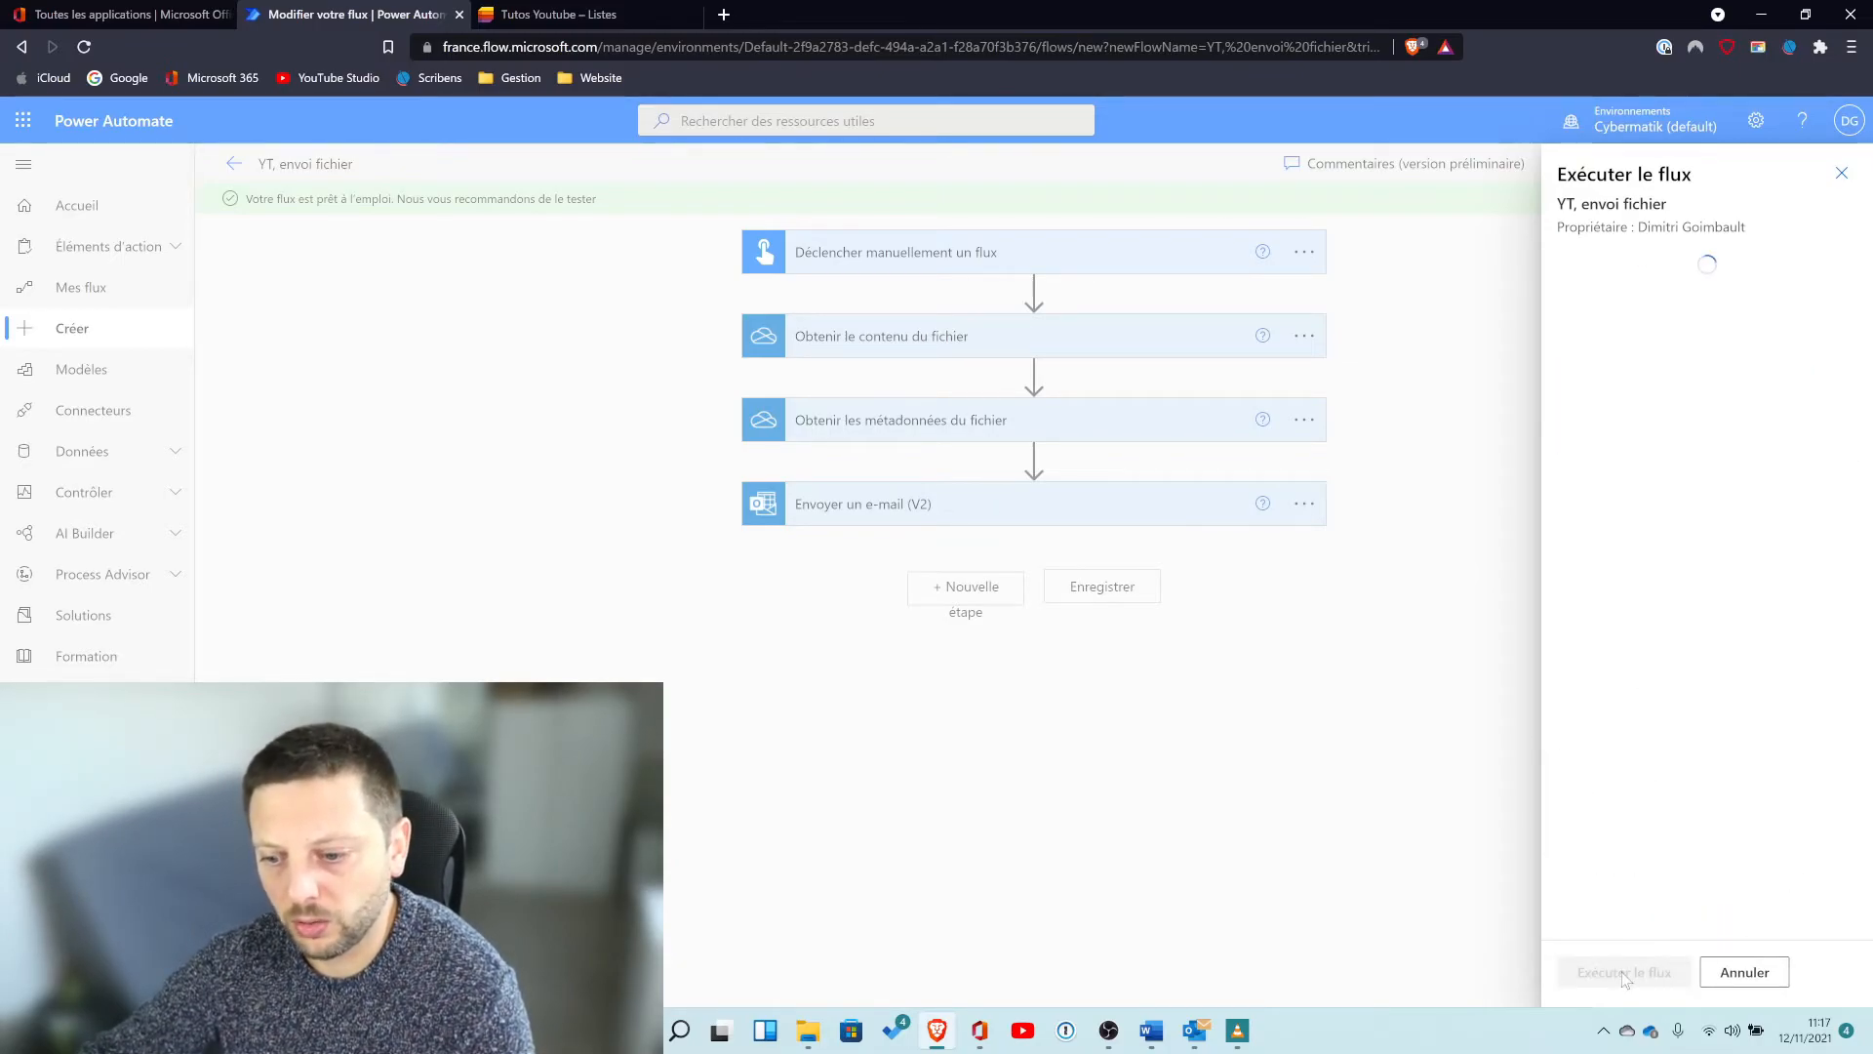
click(1597, 972)
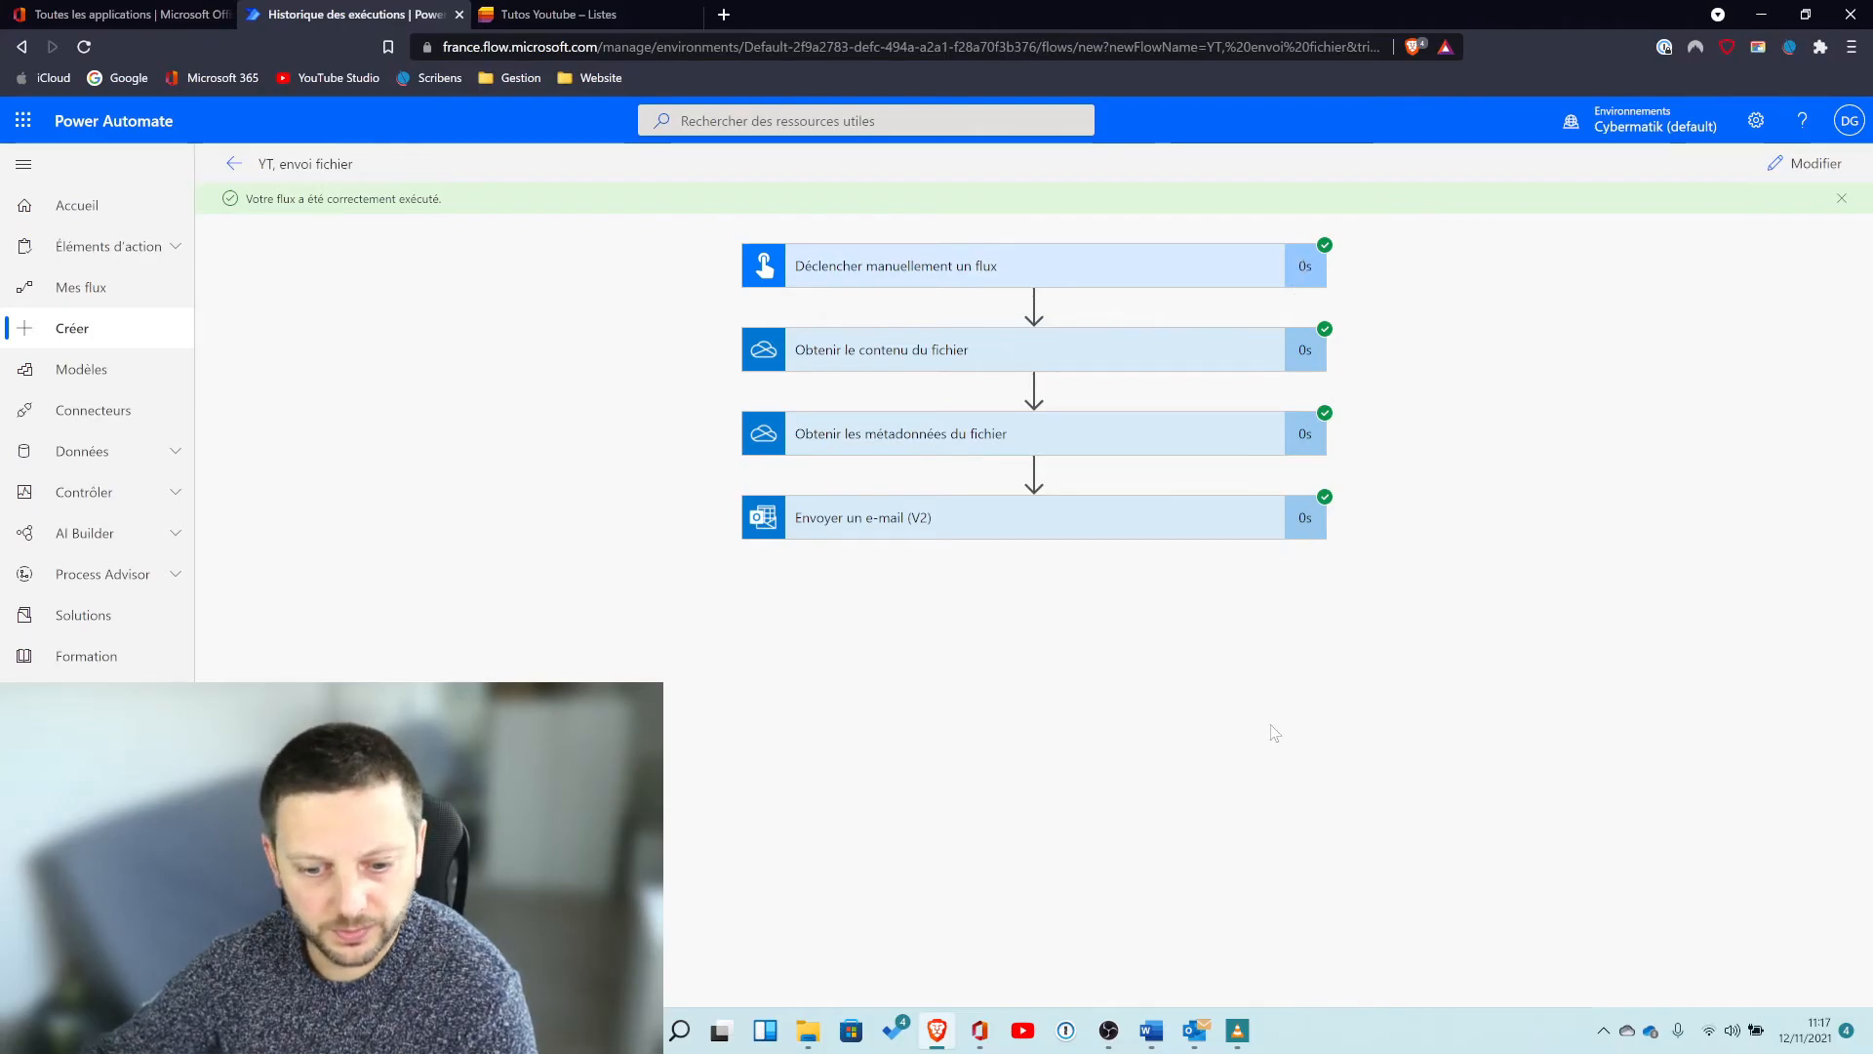
Switch to Outlook, select the received "Envpoi fichier" email and open its Fichier test.xlsx attachment.
mouse_move(1194, 1026)
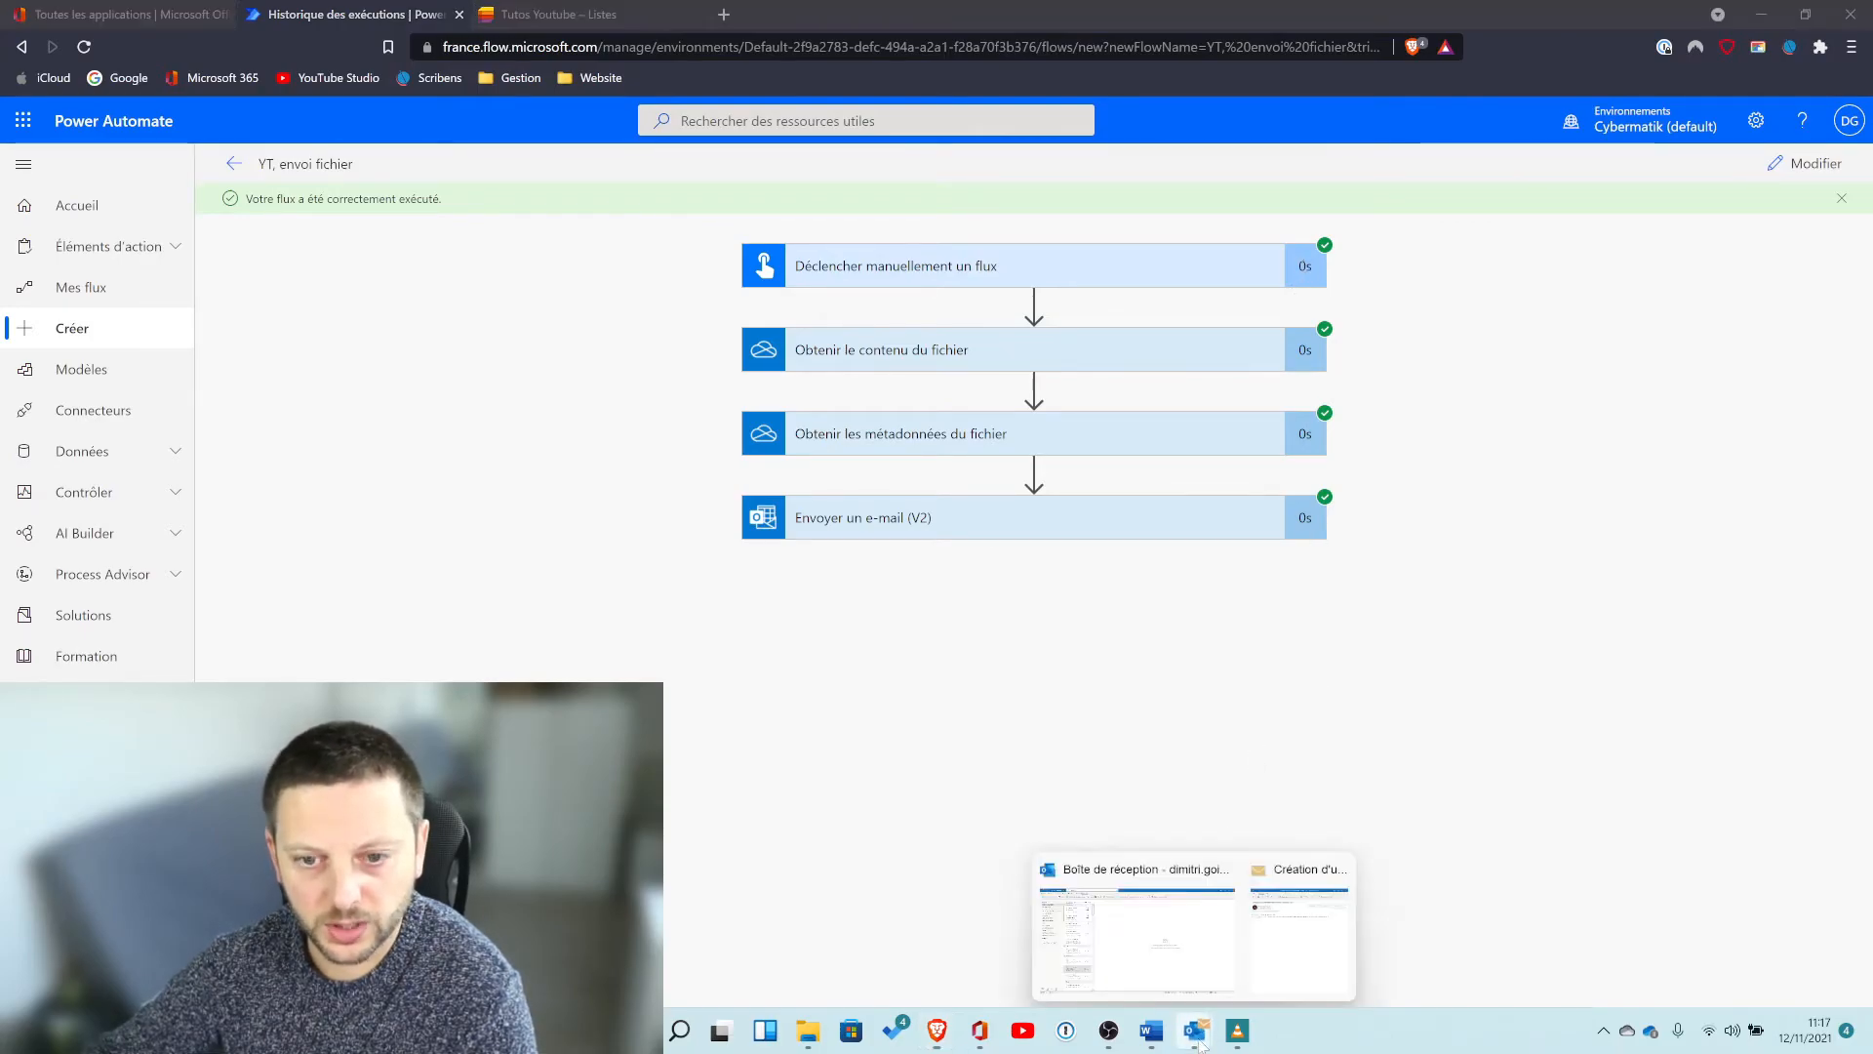
click(1137, 927)
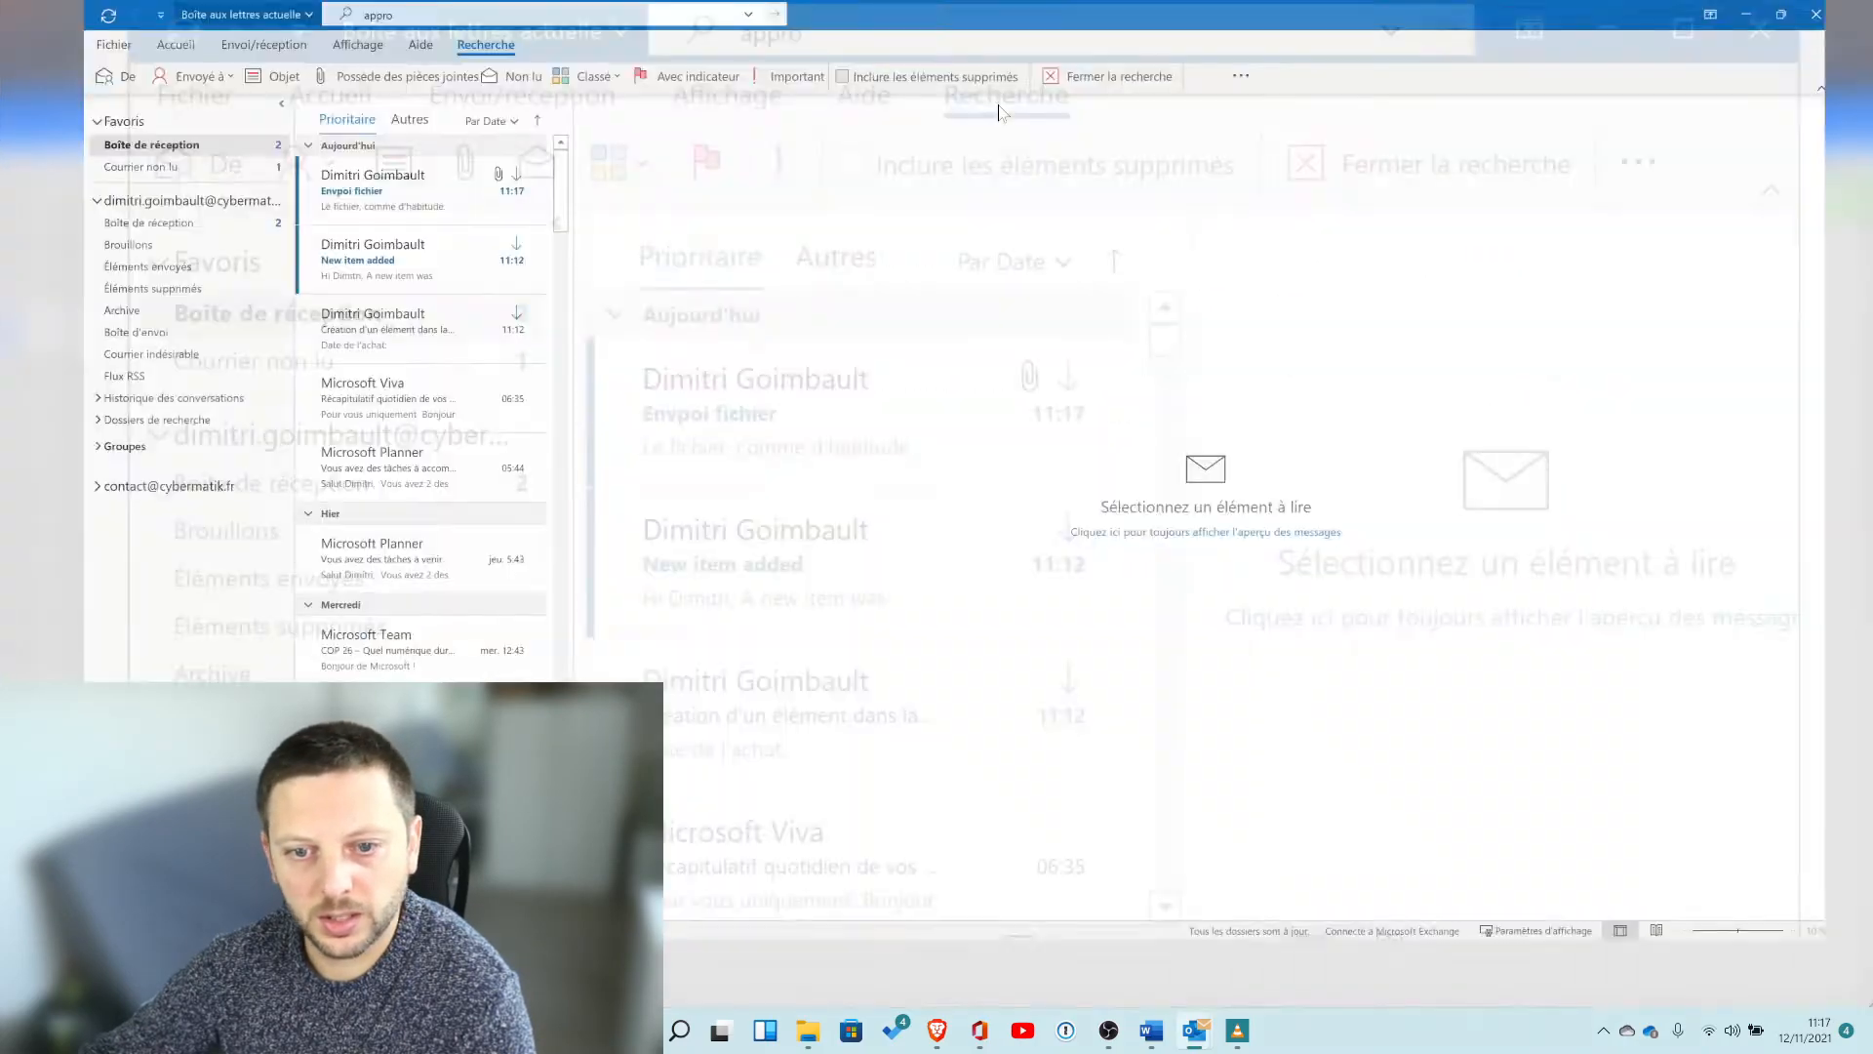
click(317, 227)
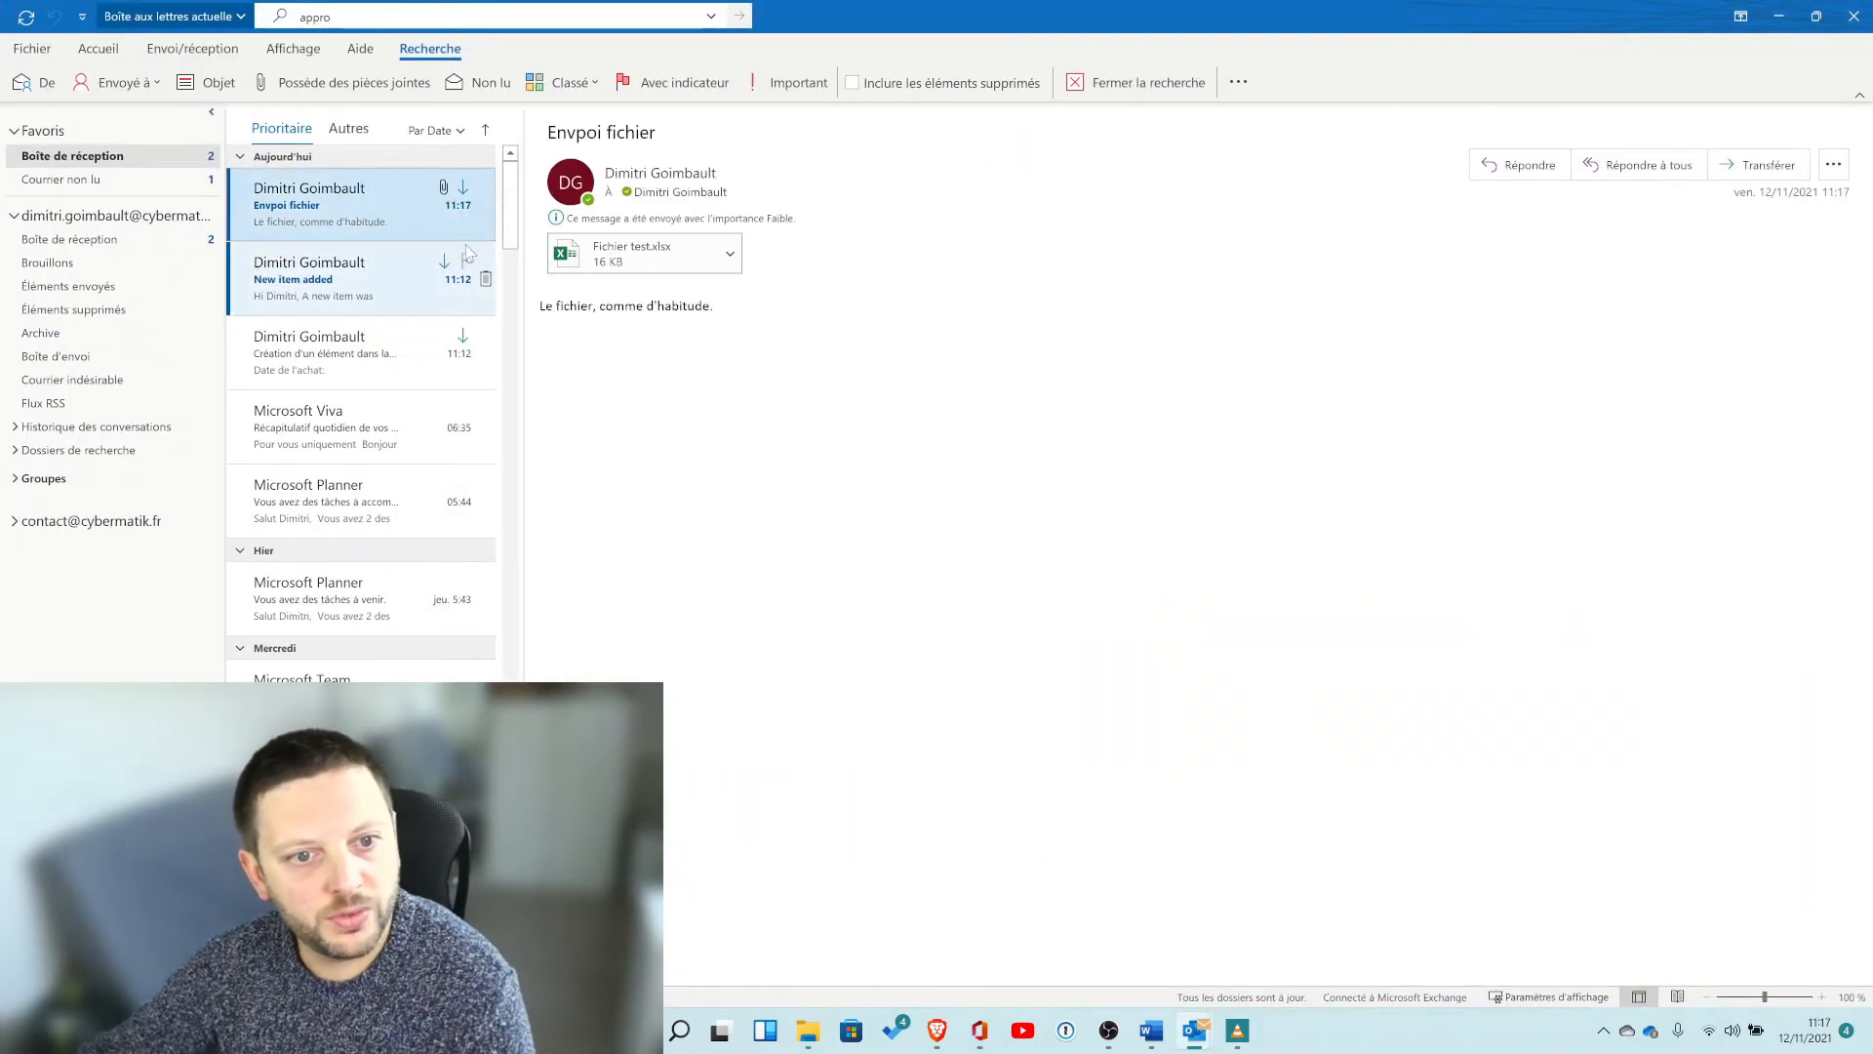
right_click(602, 265)
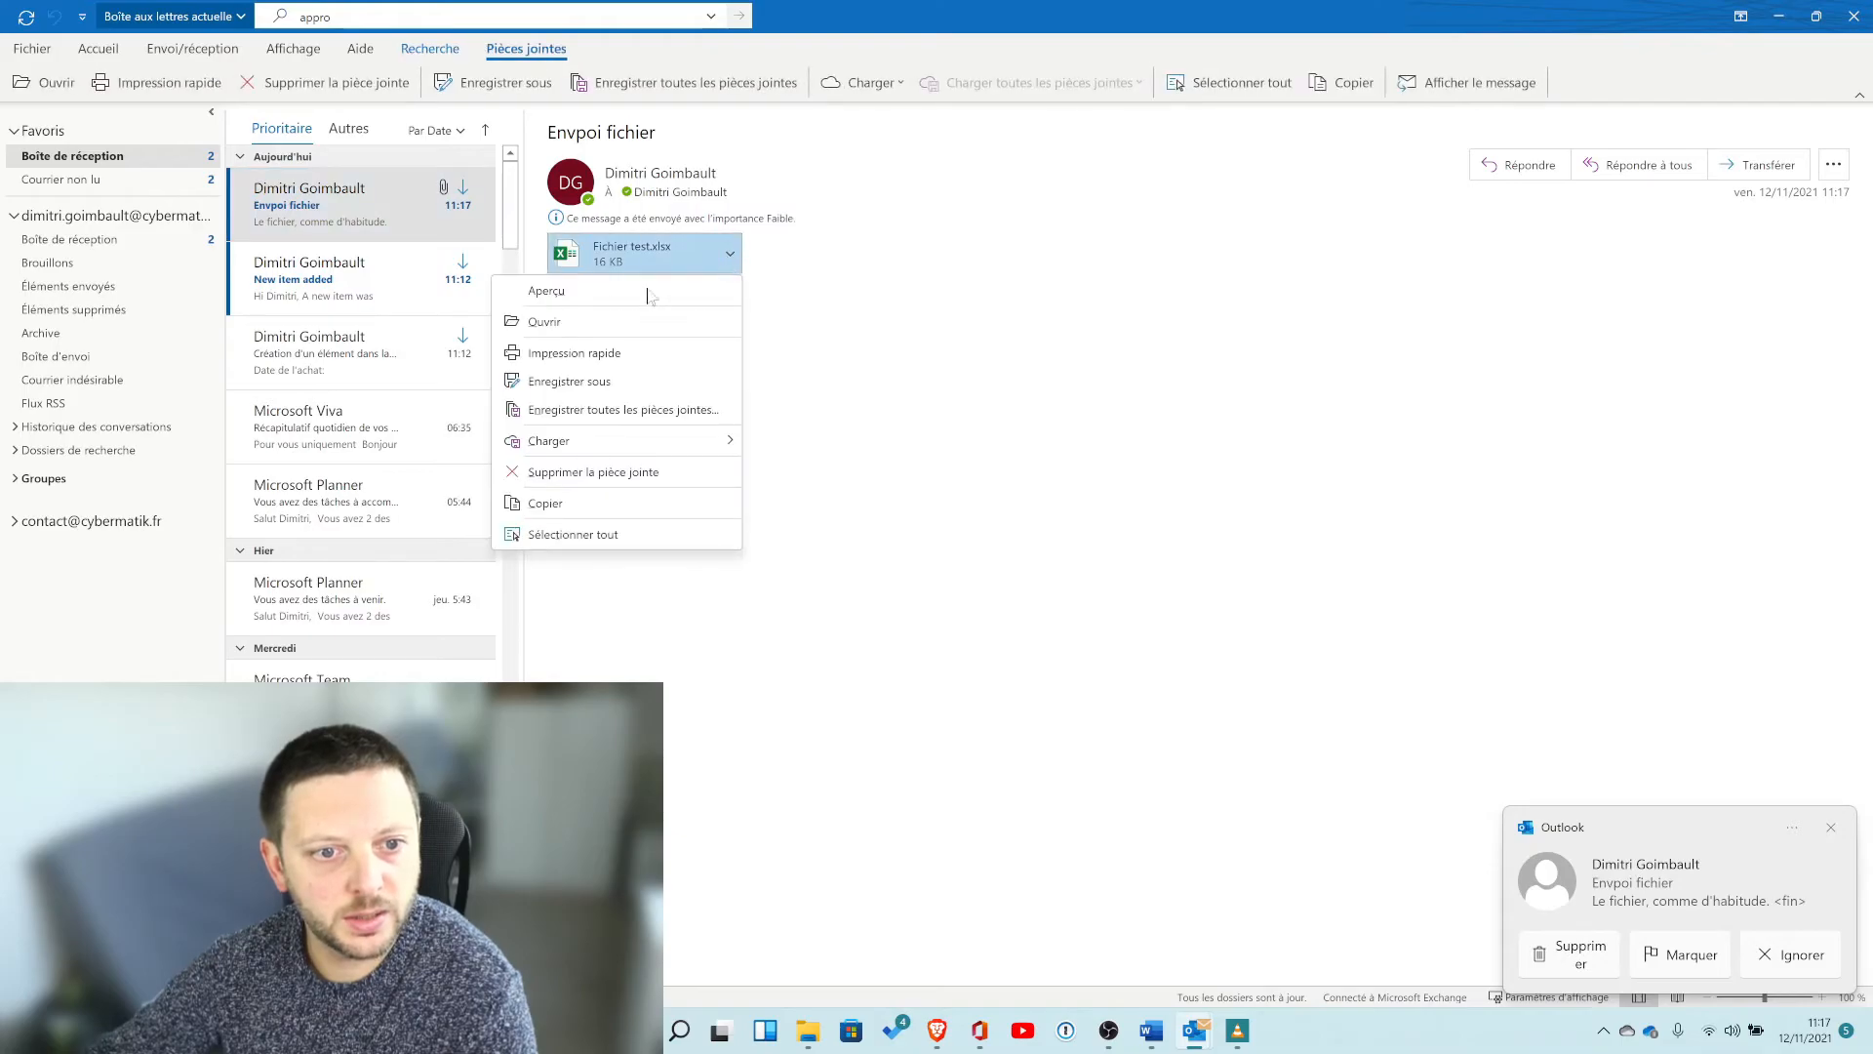
click(588, 322)
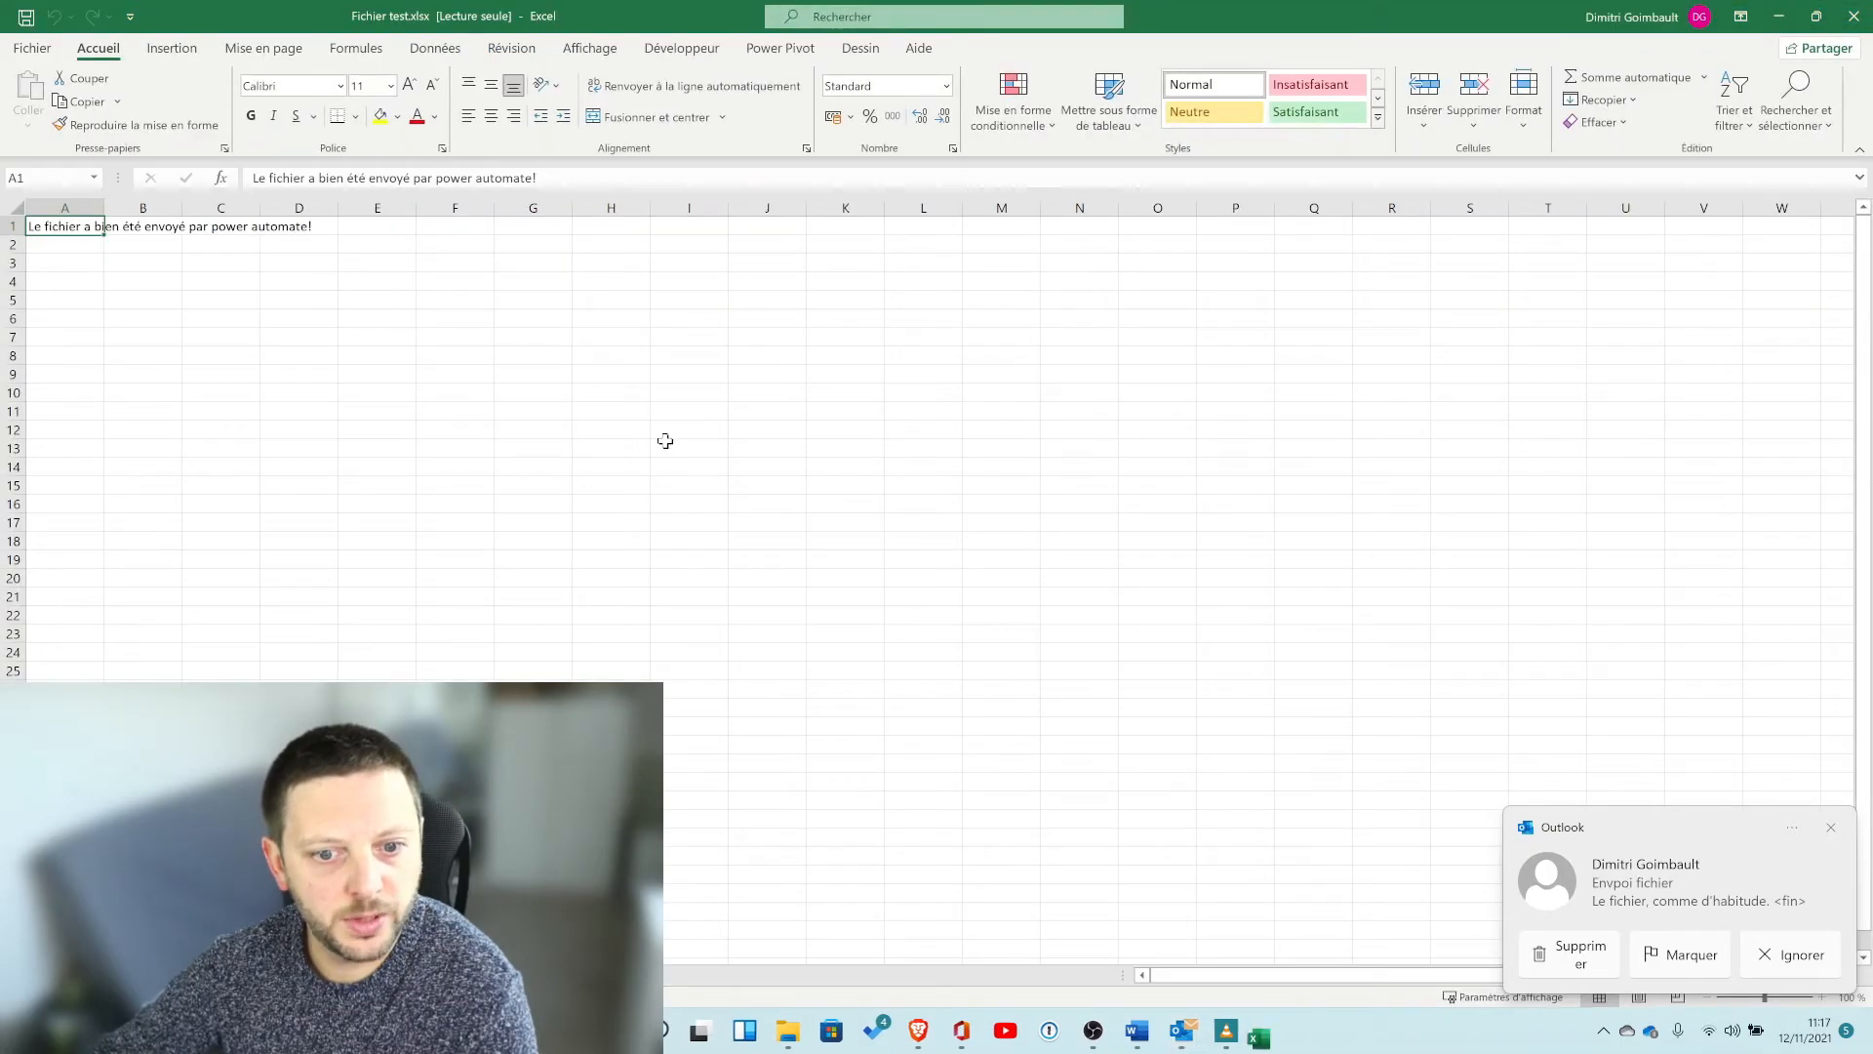
Inspect the attachment's content in cell A1, then close Excel.
click(143, 298)
click(71, 227)
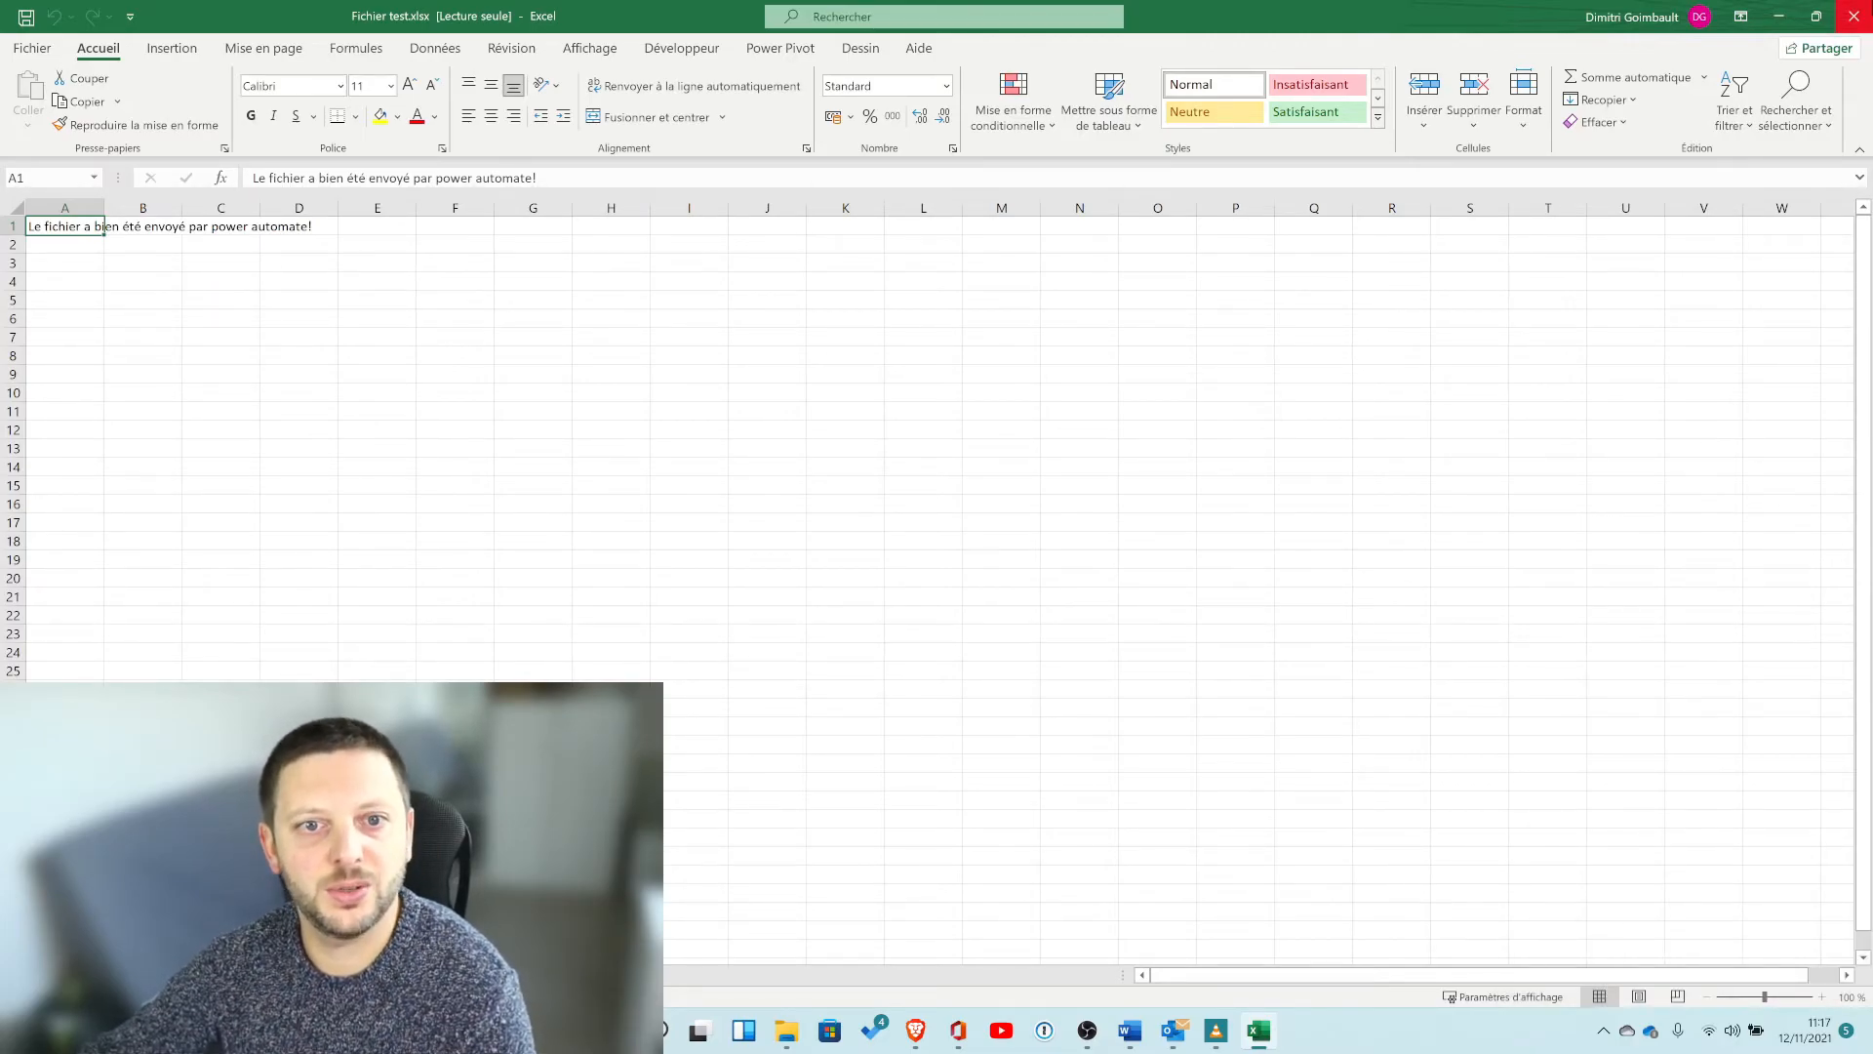
click(1854, 15)
click(1778, 15)
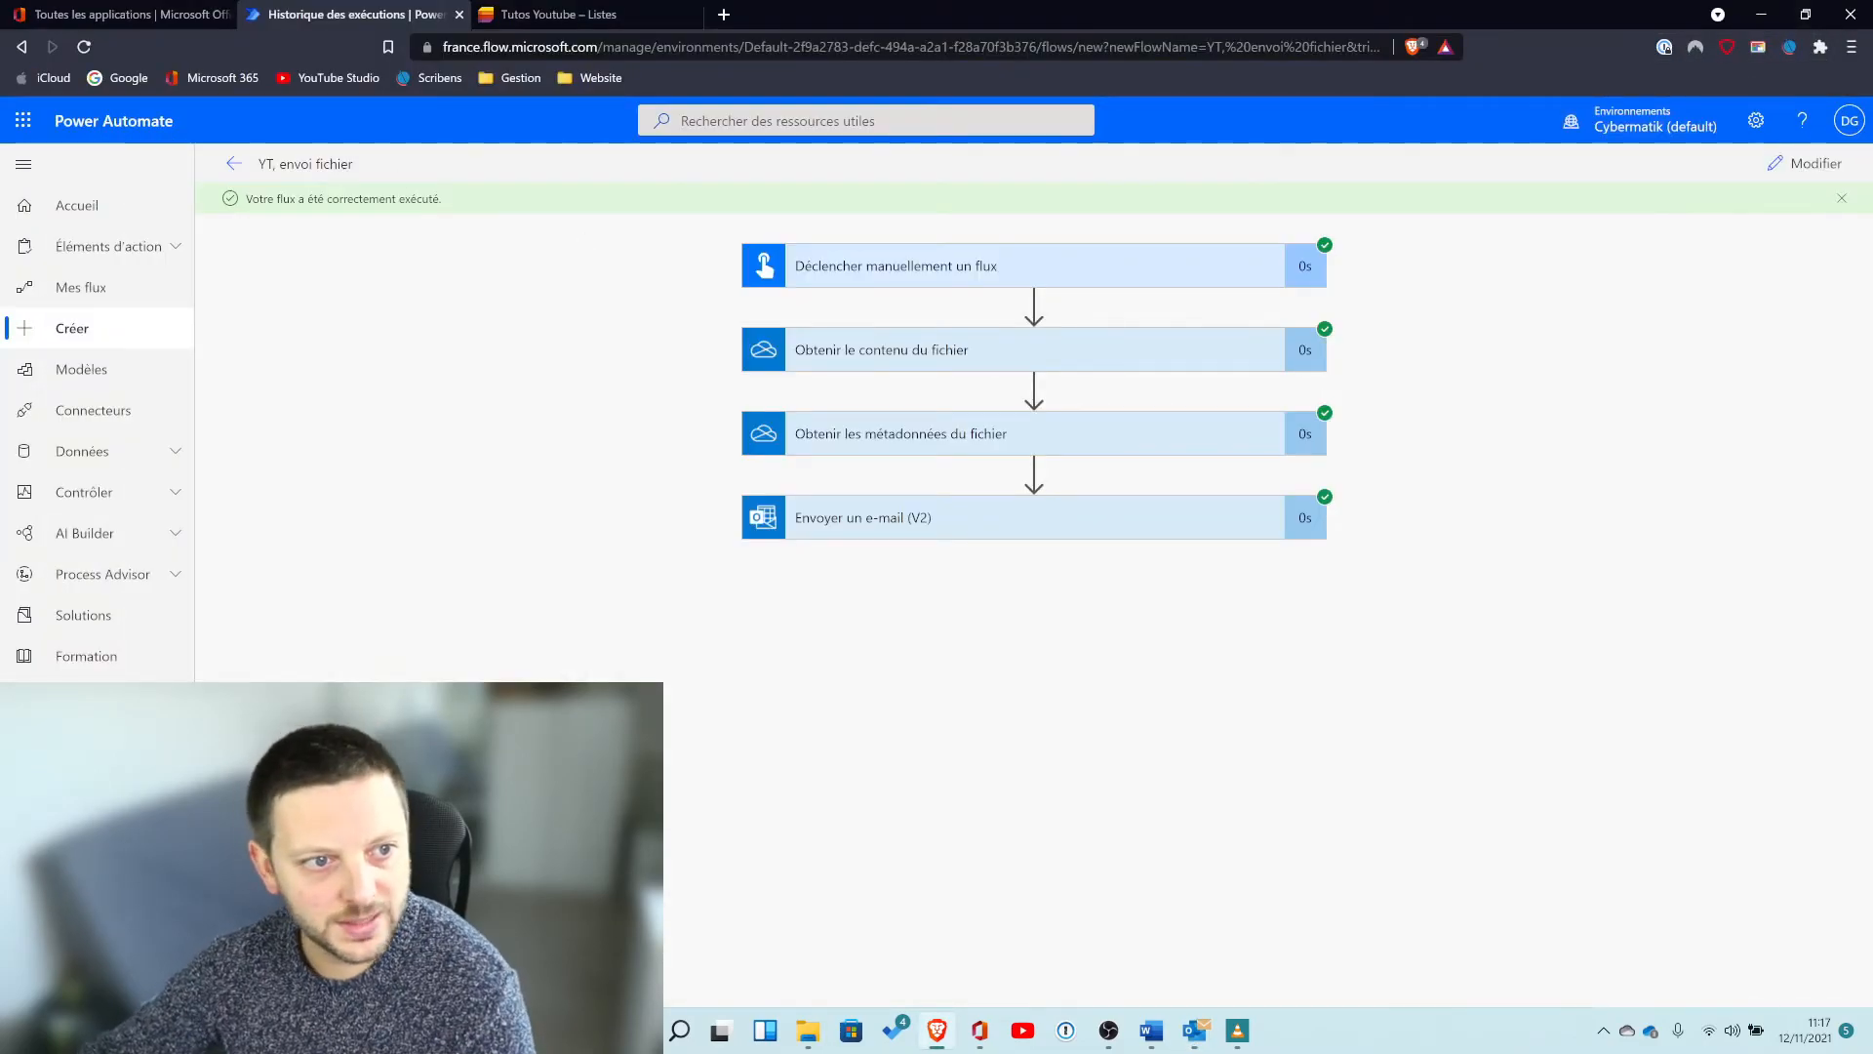
Open the My flows list and start running the YT, envoi fichier flow from there.
click(82, 286)
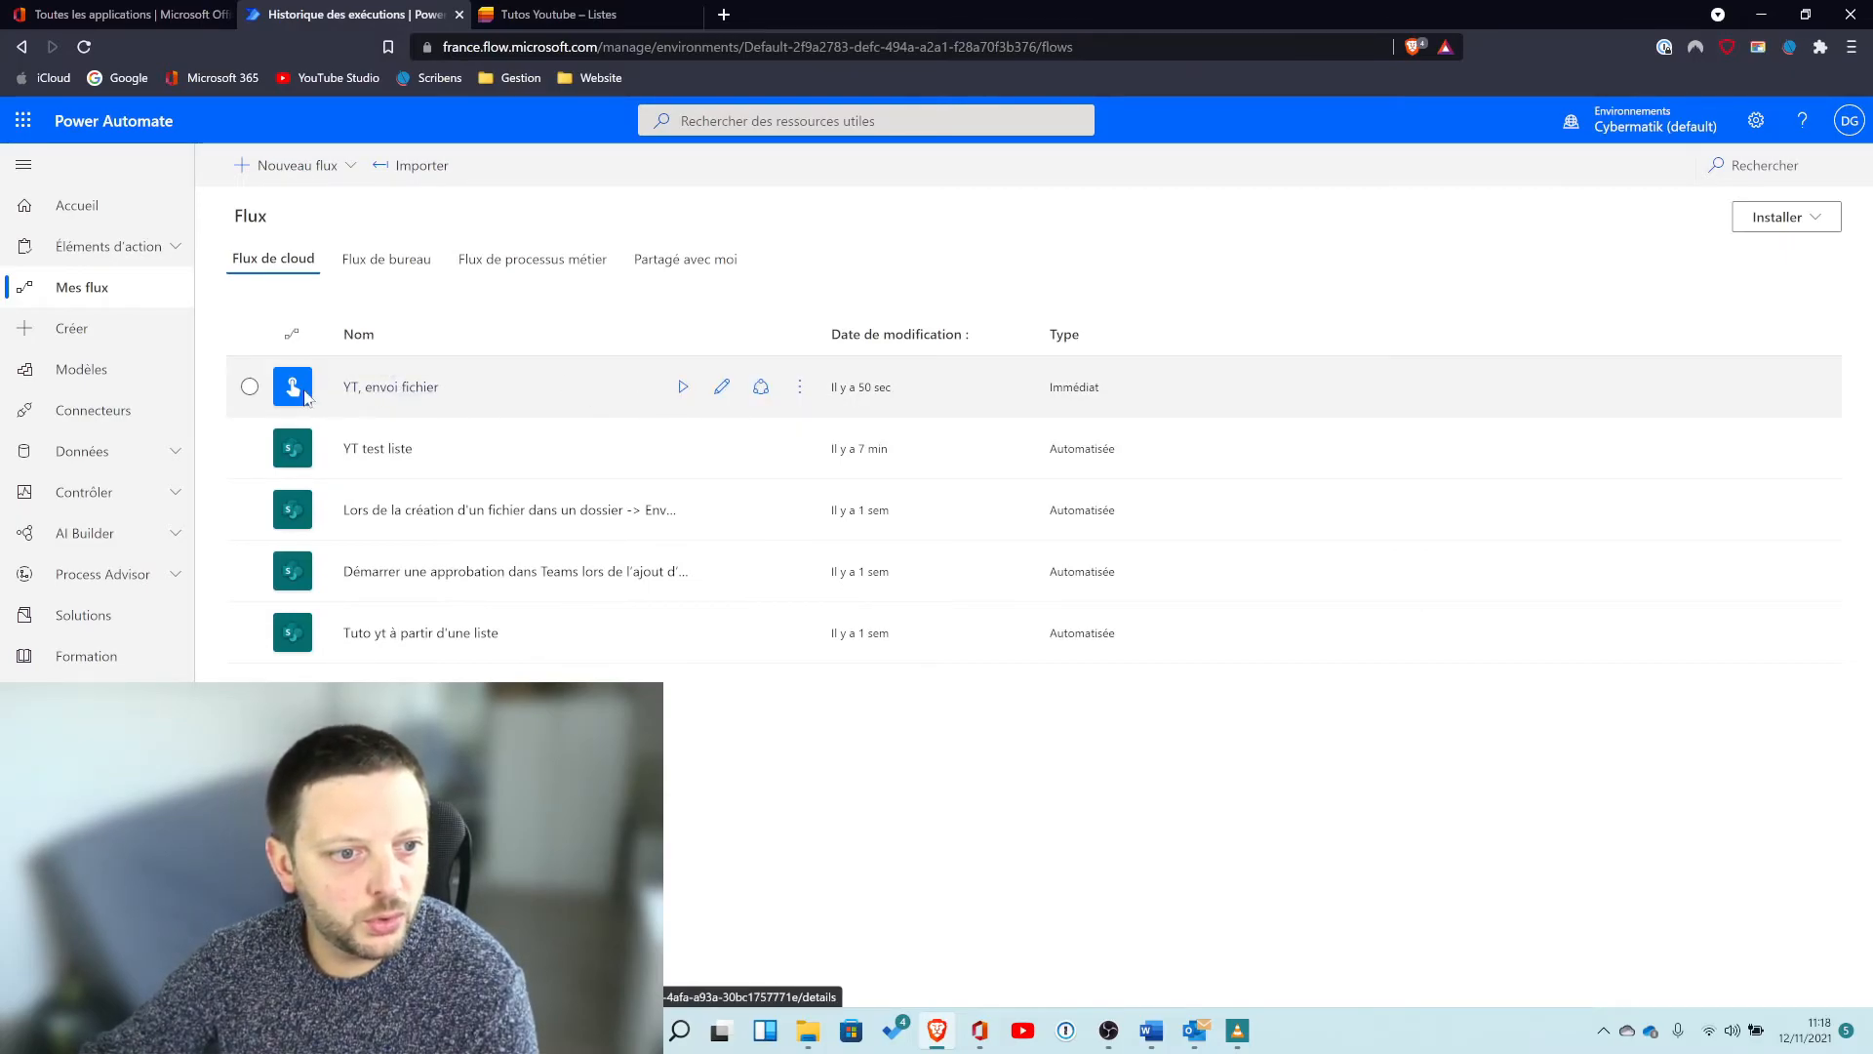
click(684, 388)
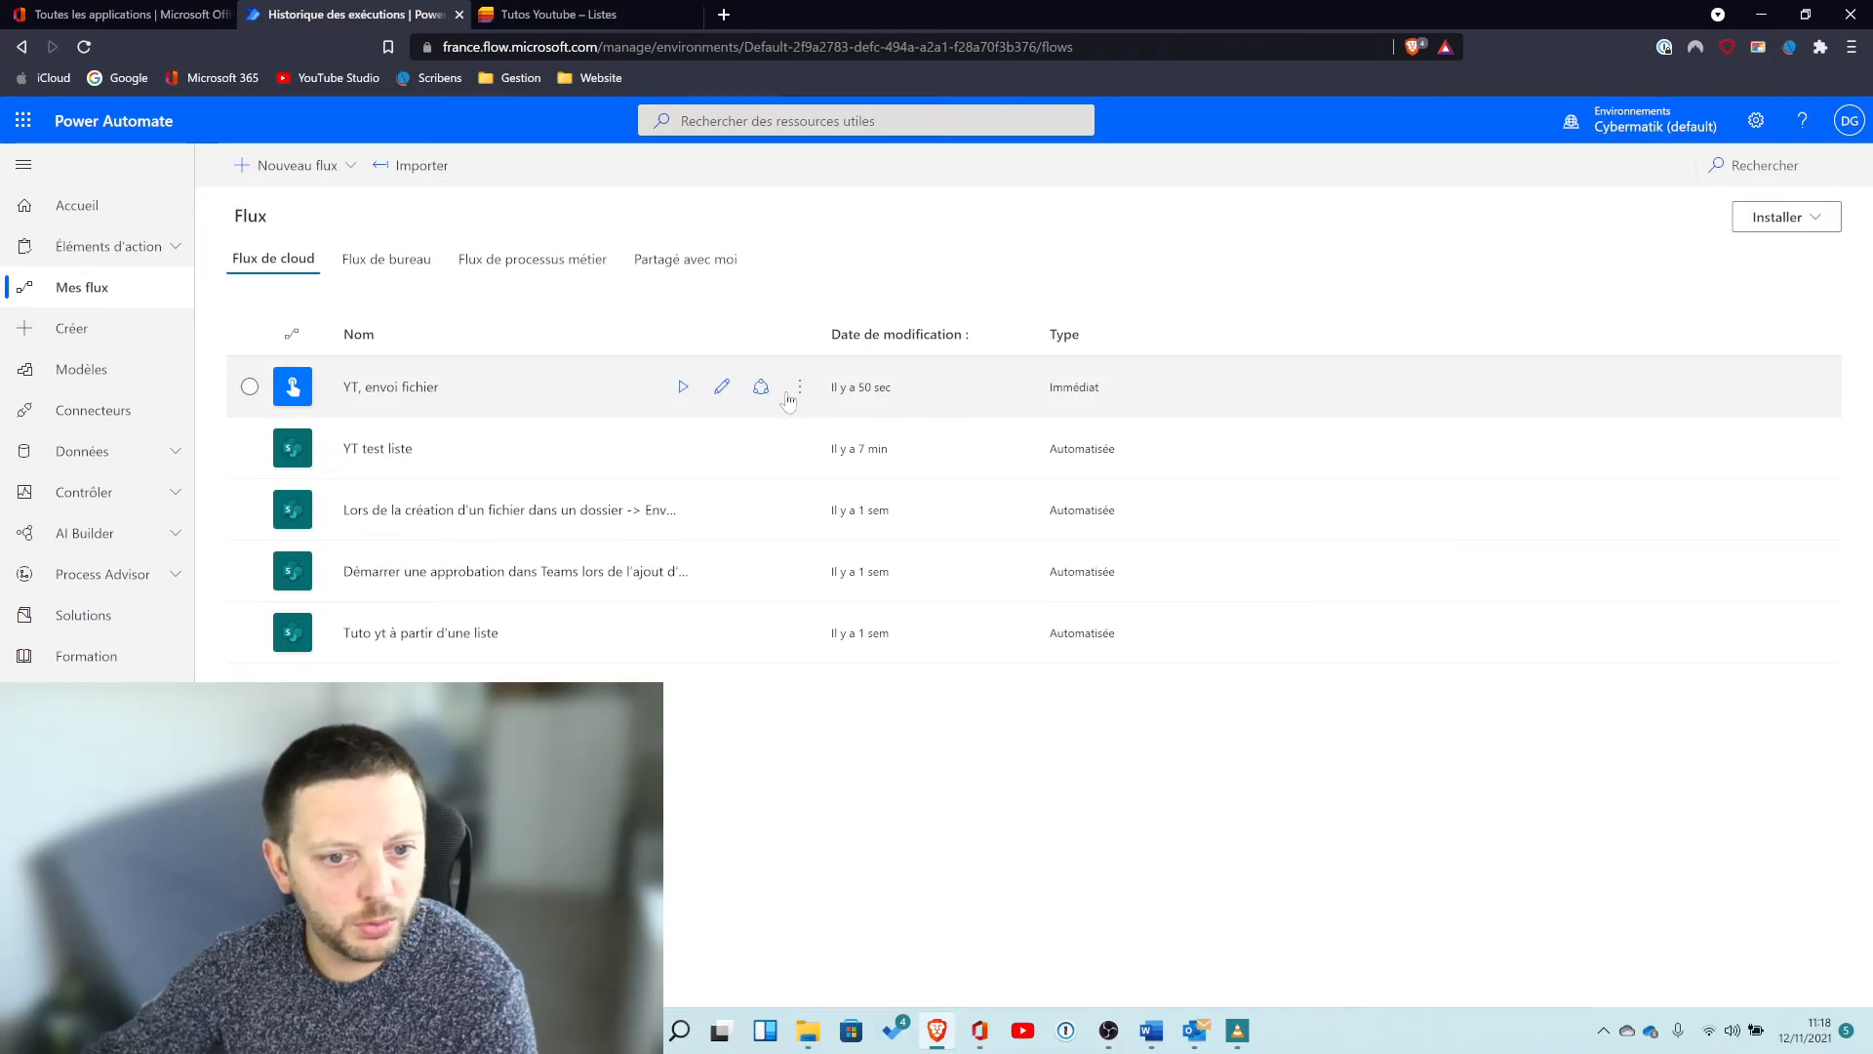